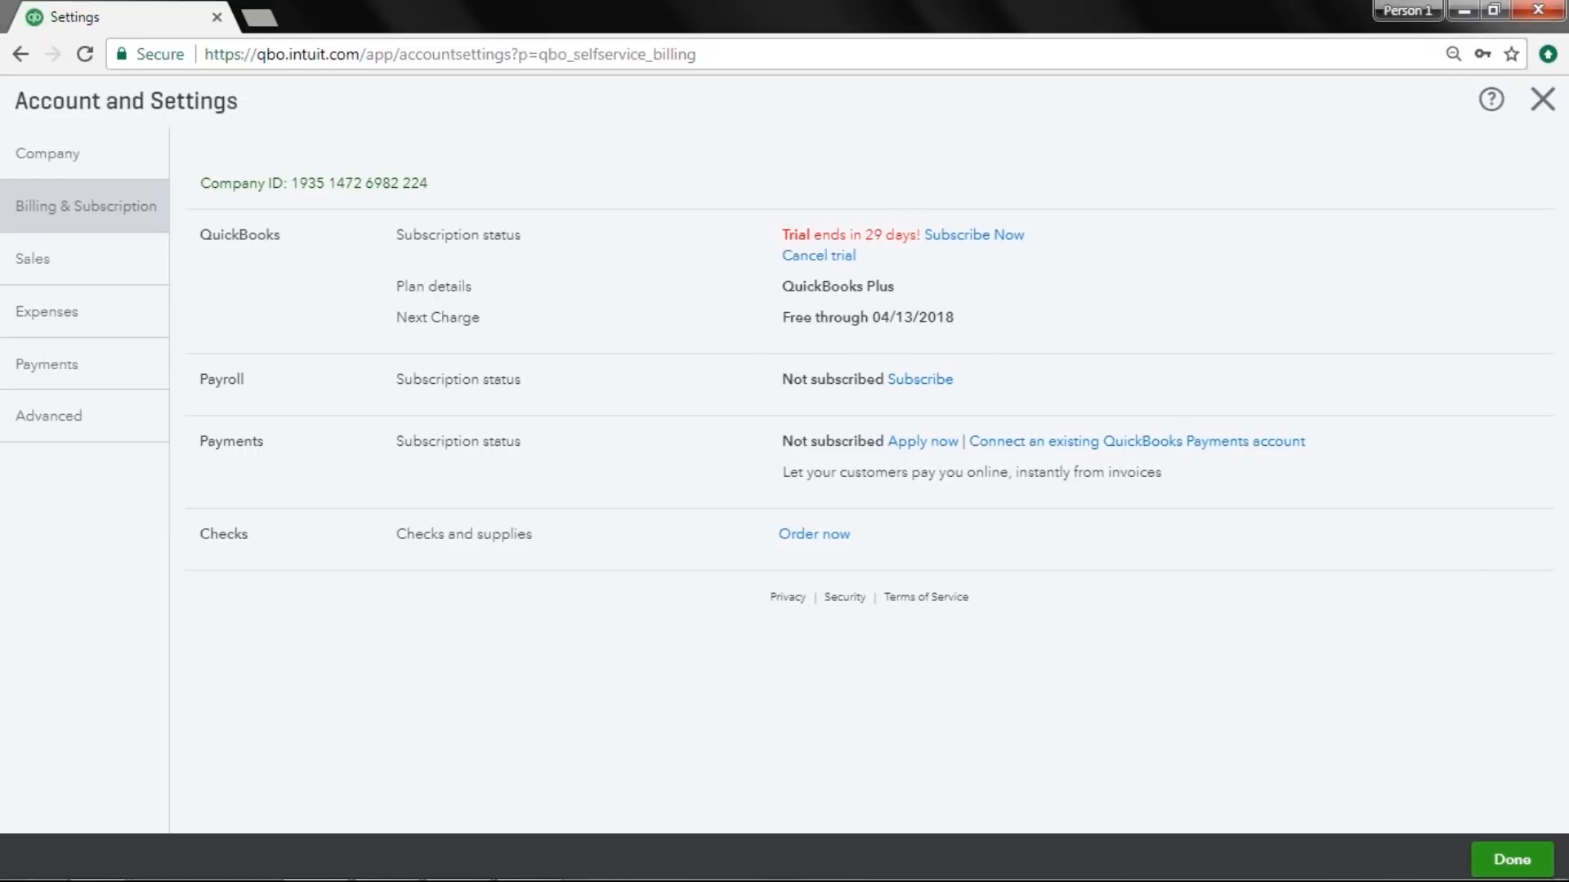
Turn on tracking of inventory quantity on hand in the Sales products and services settings.
{"action": "left_click", "coordinate": [100, 268]}
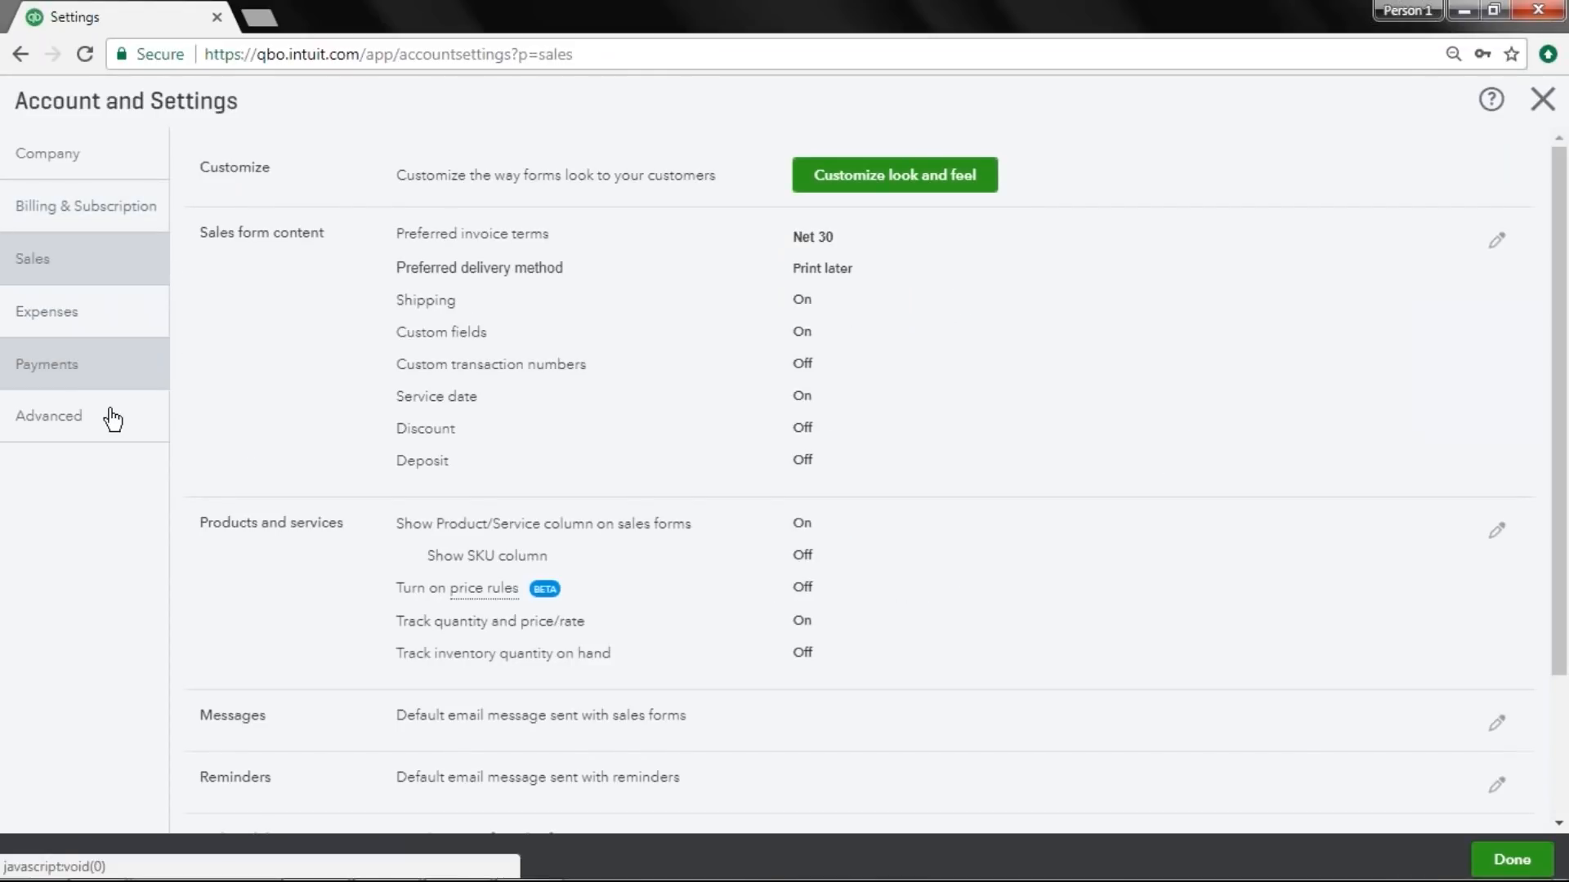
{"action": "left_click", "coordinate": [199, 553]}
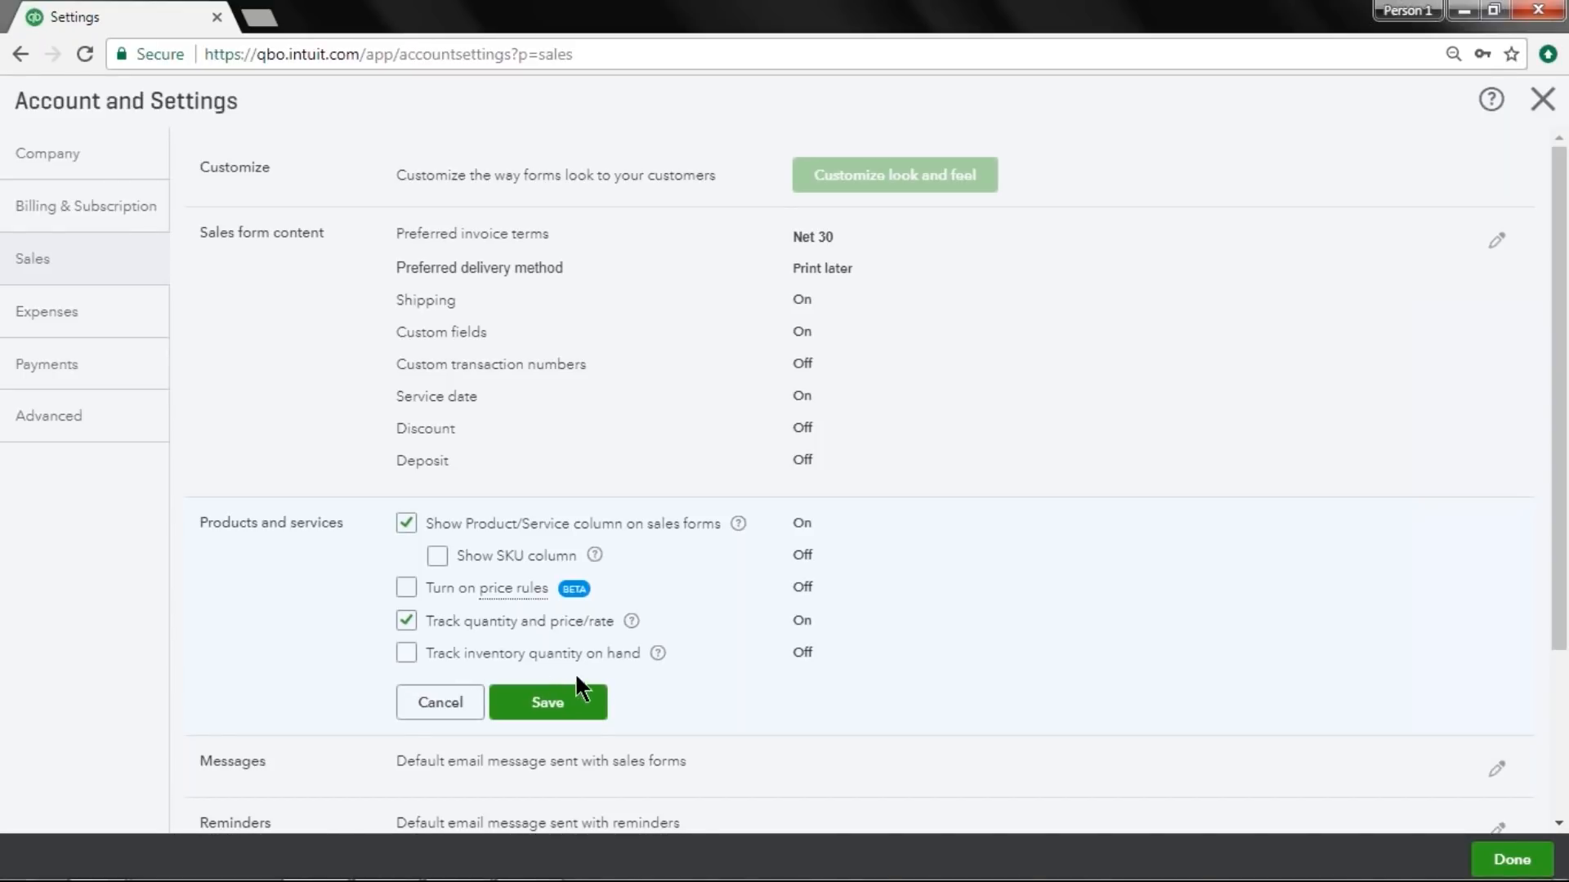
{"action": "left_click", "coordinate": [408, 653]}
{"action": "left_click", "coordinate": [581, 711]}
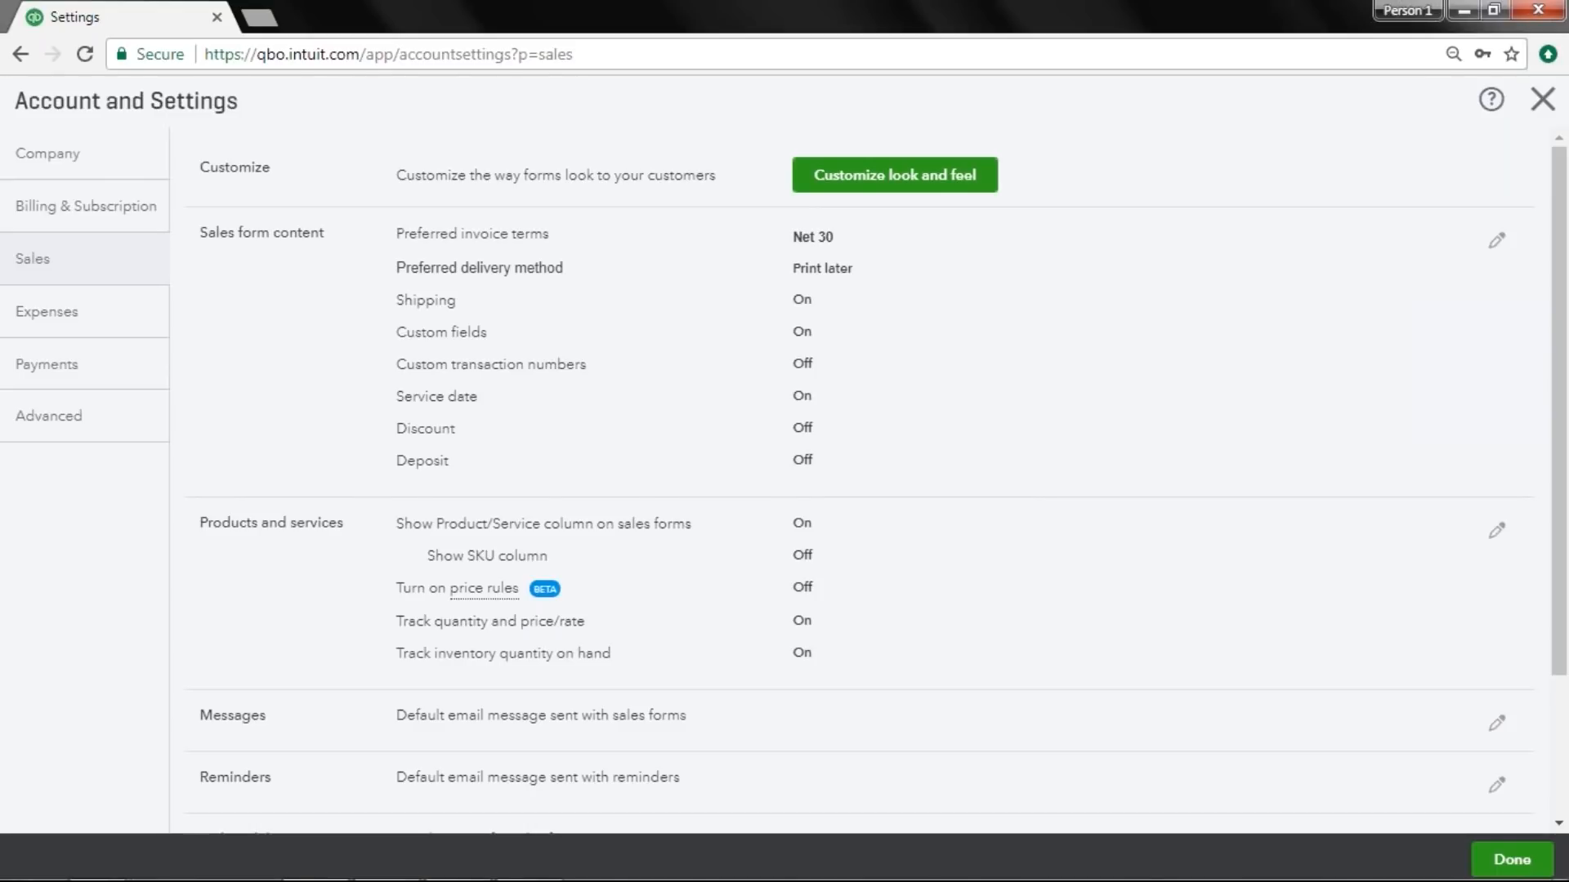
Open the Products and Services list under Sales.
{"action": "left_click", "coordinate": [1525, 118]}
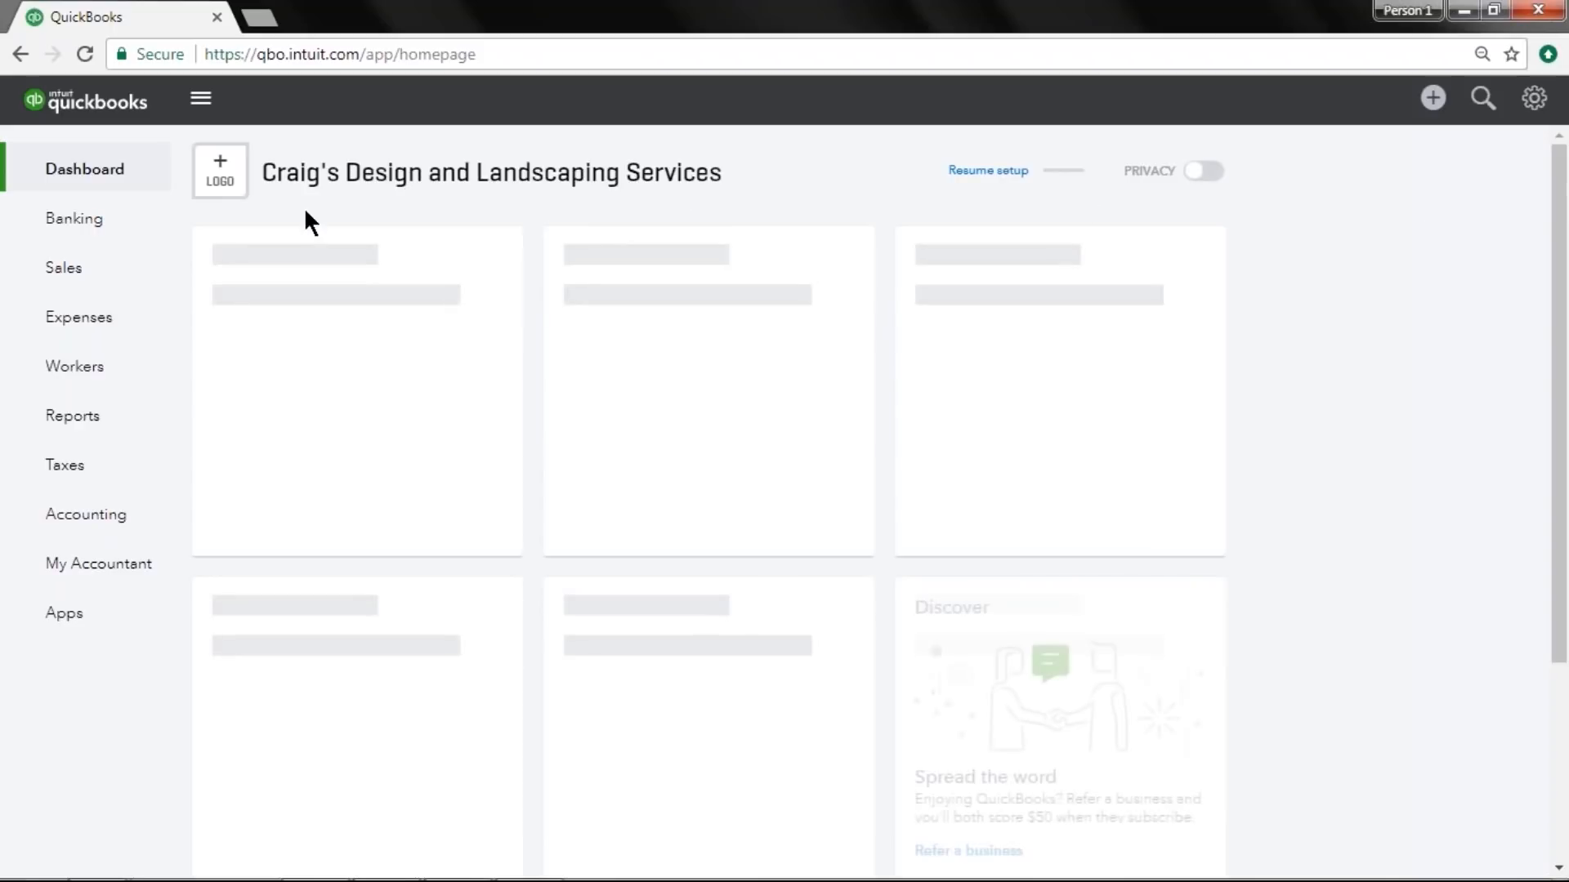
{"action": "left_click", "coordinate": [86, 278]}
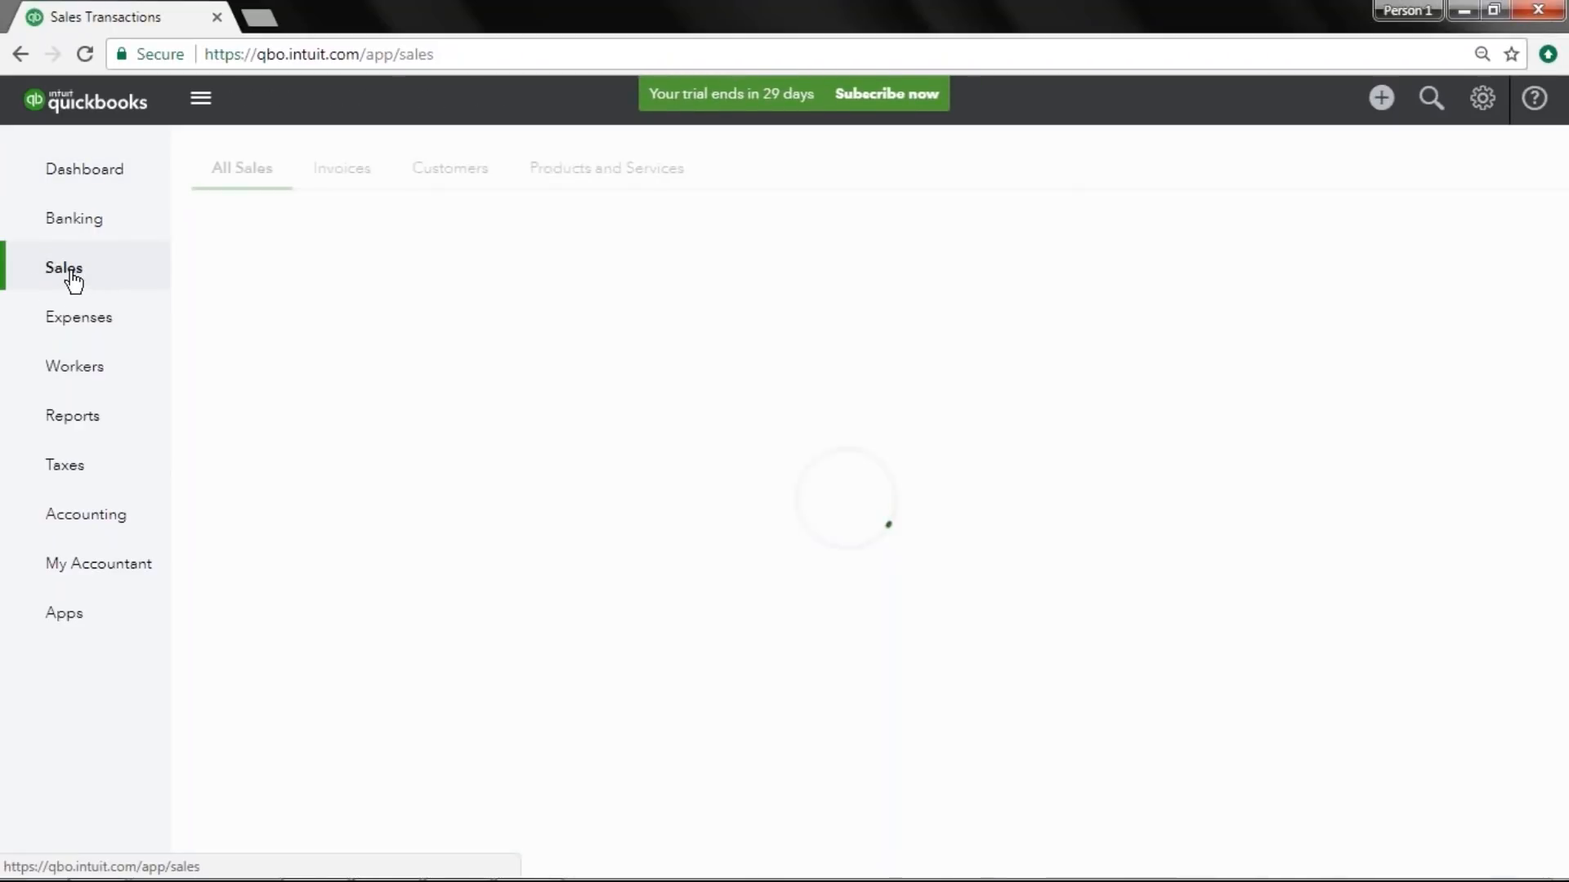
{"action": "left_click", "coordinate": [581, 196]}
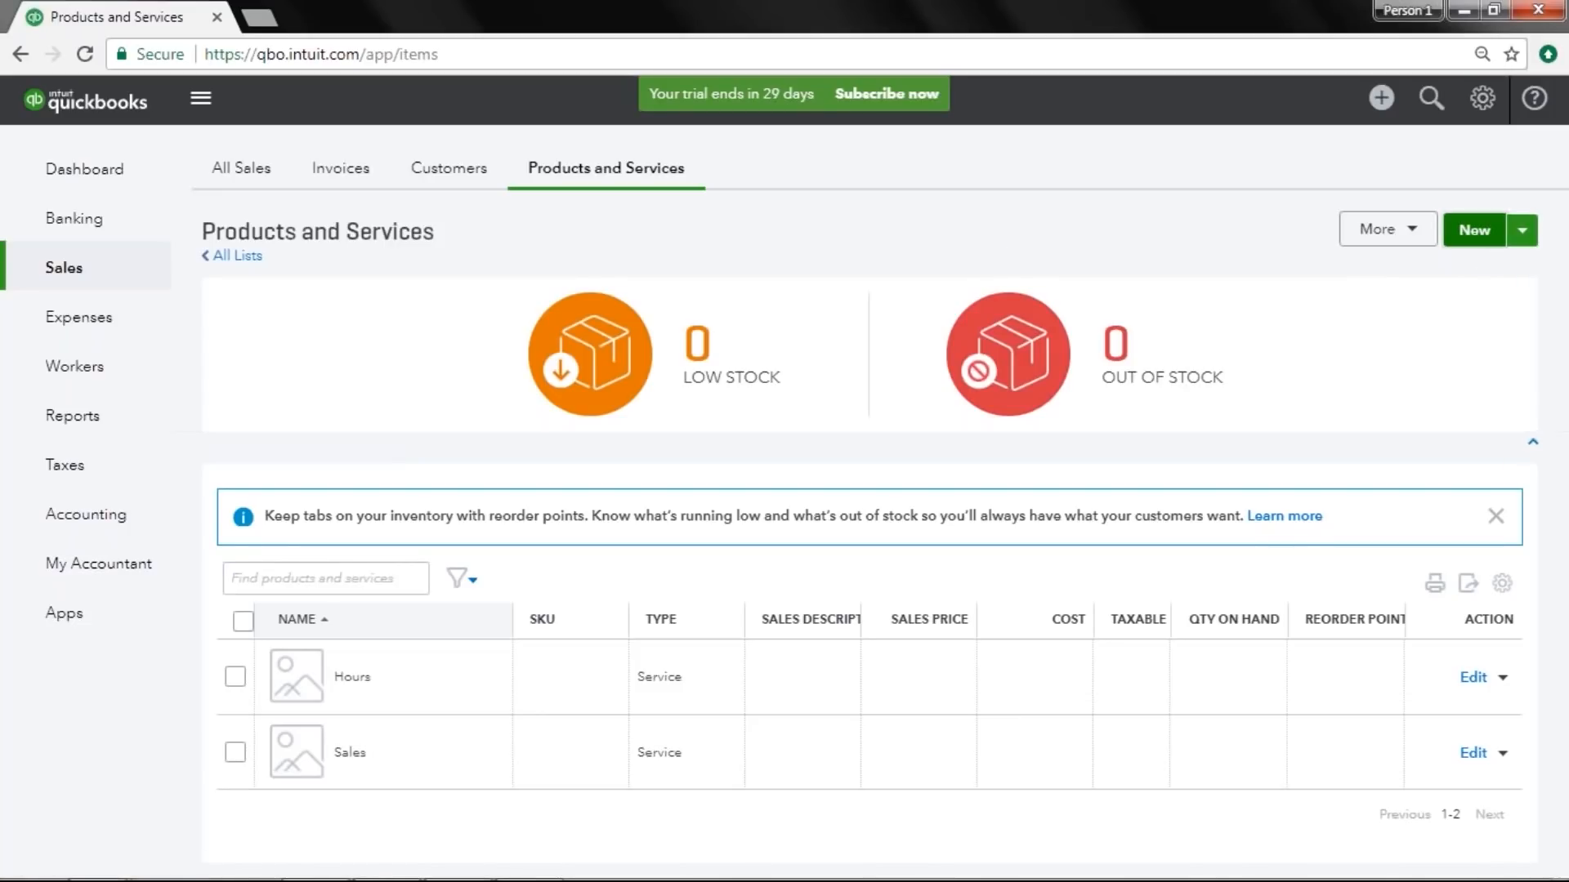
Start a new Inventory product named Lawnmower with SKU LAWN-1.
{"action": "left_click", "coordinate": [1475, 230]}
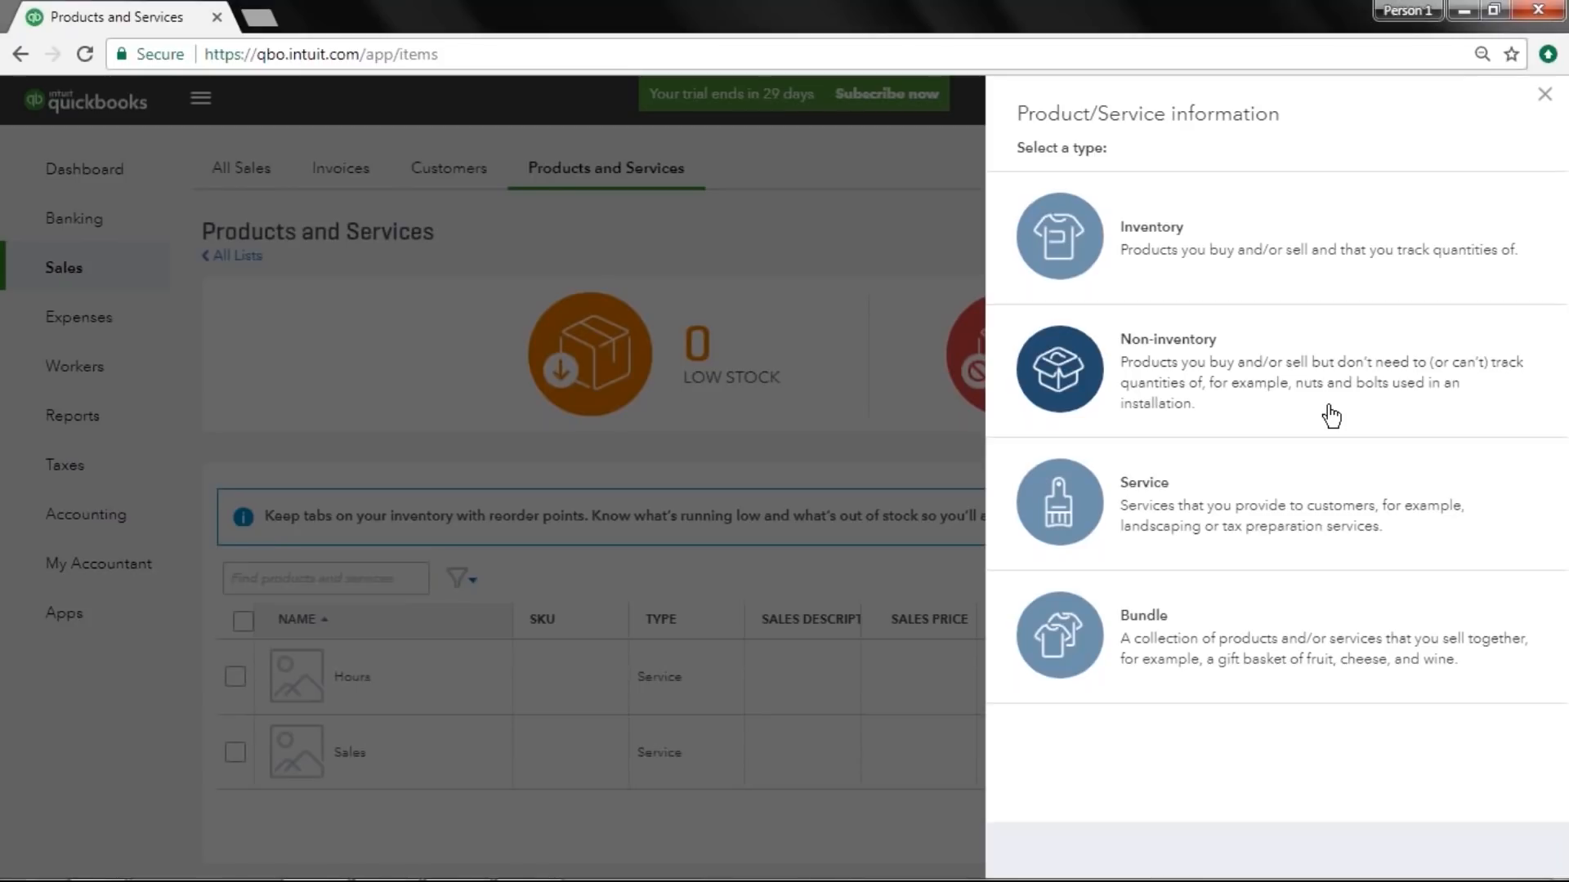
{"action": "left_click", "coordinate": [1240, 292]}
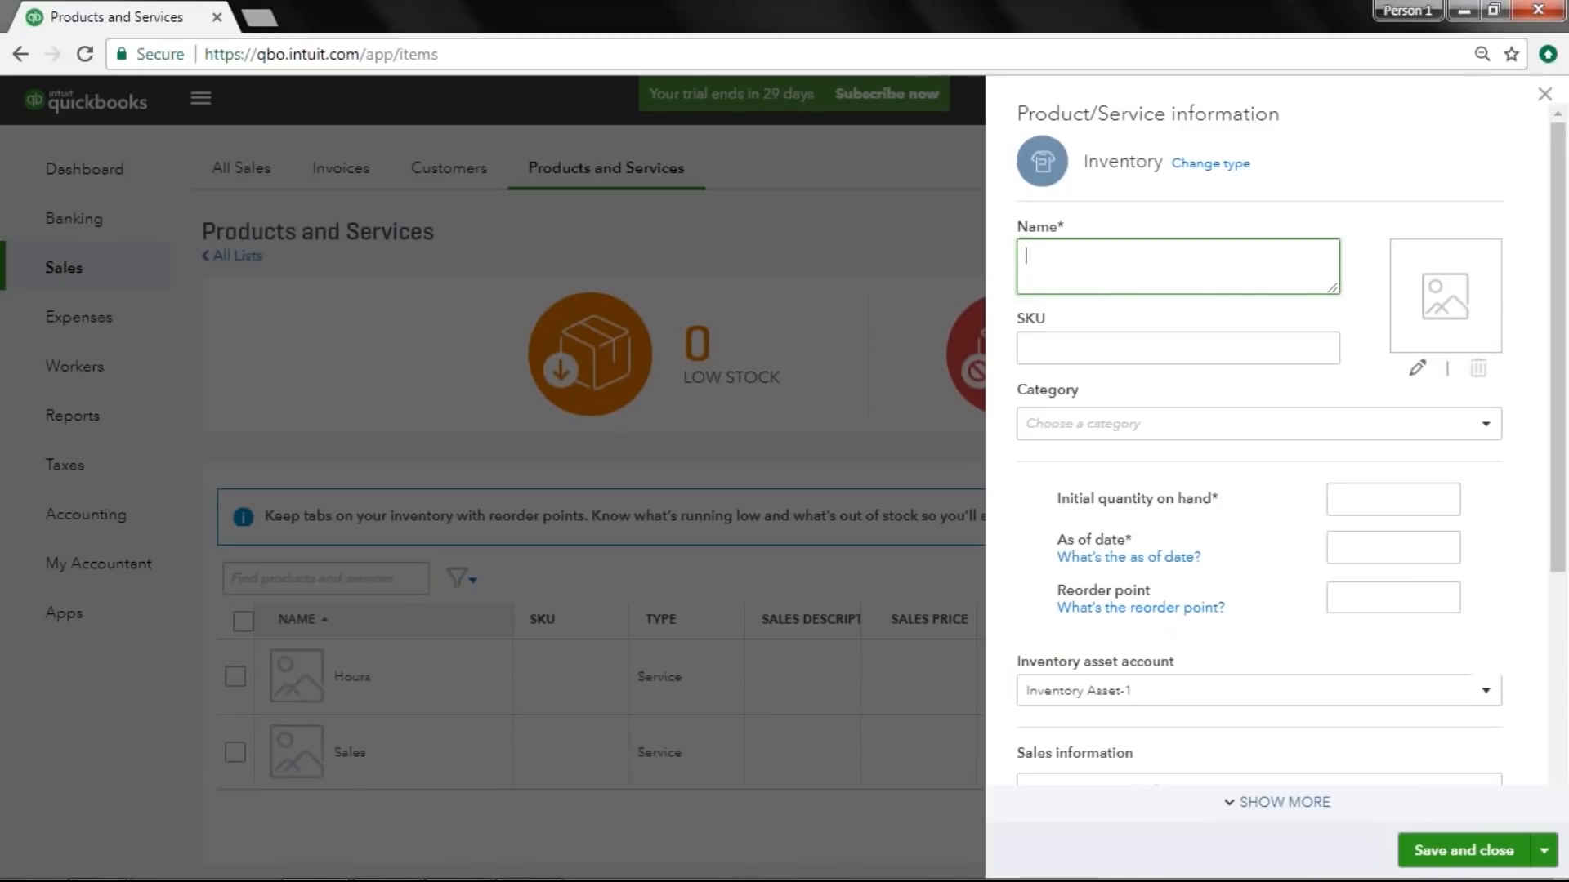
{"action": "type", "text": "Lawnmower"}
{"action": "key", "text": "Tab"}
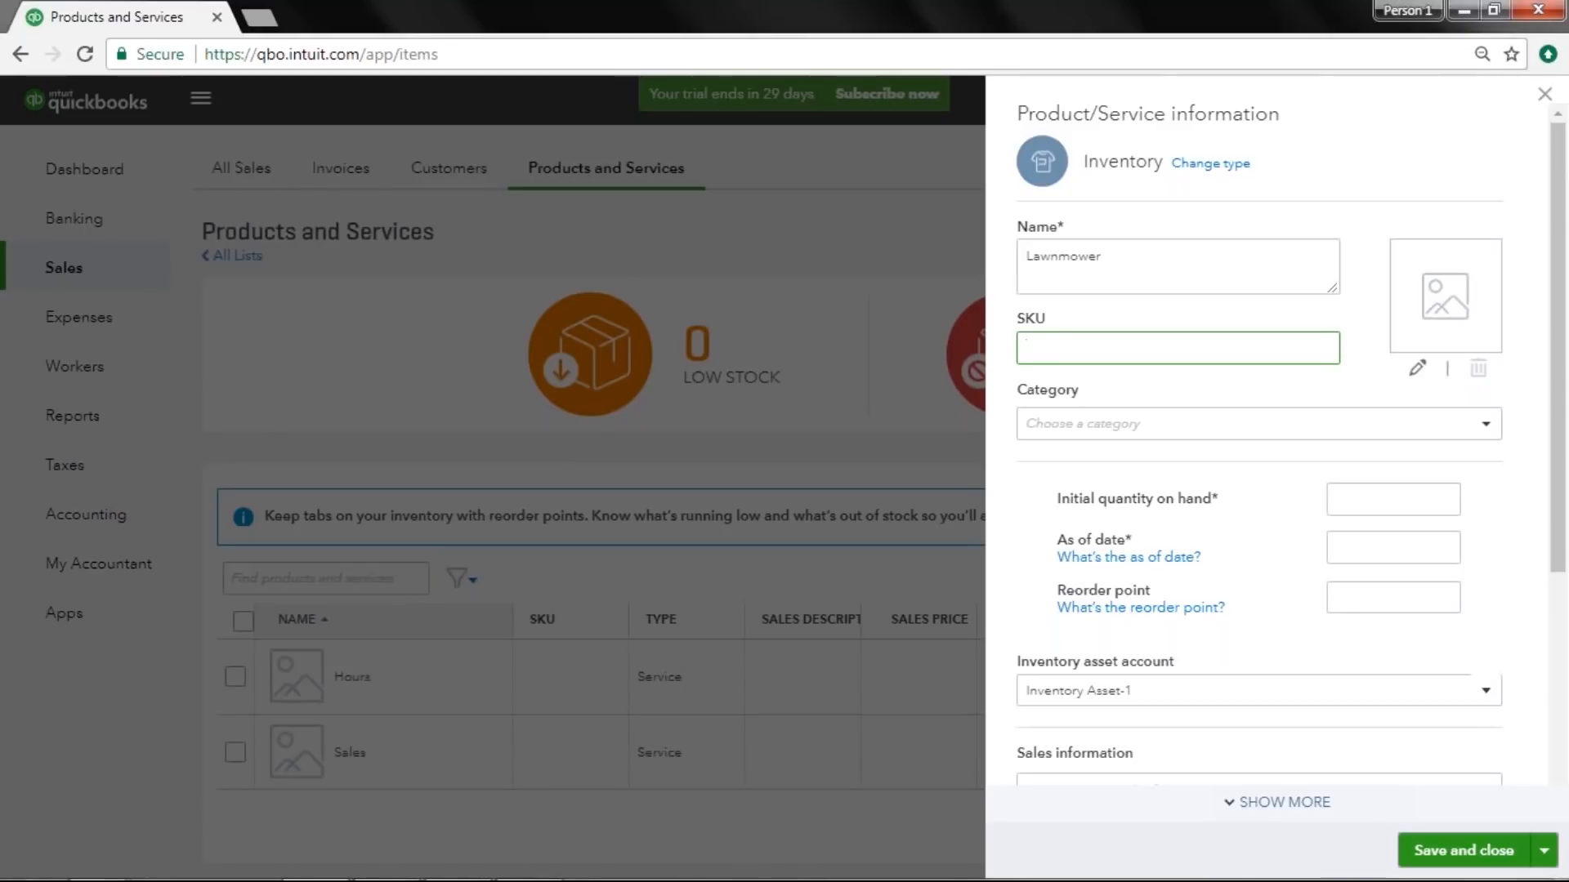
{"action": "type", "text": "LAW"}
{"action": "type", "text": "N-1"}
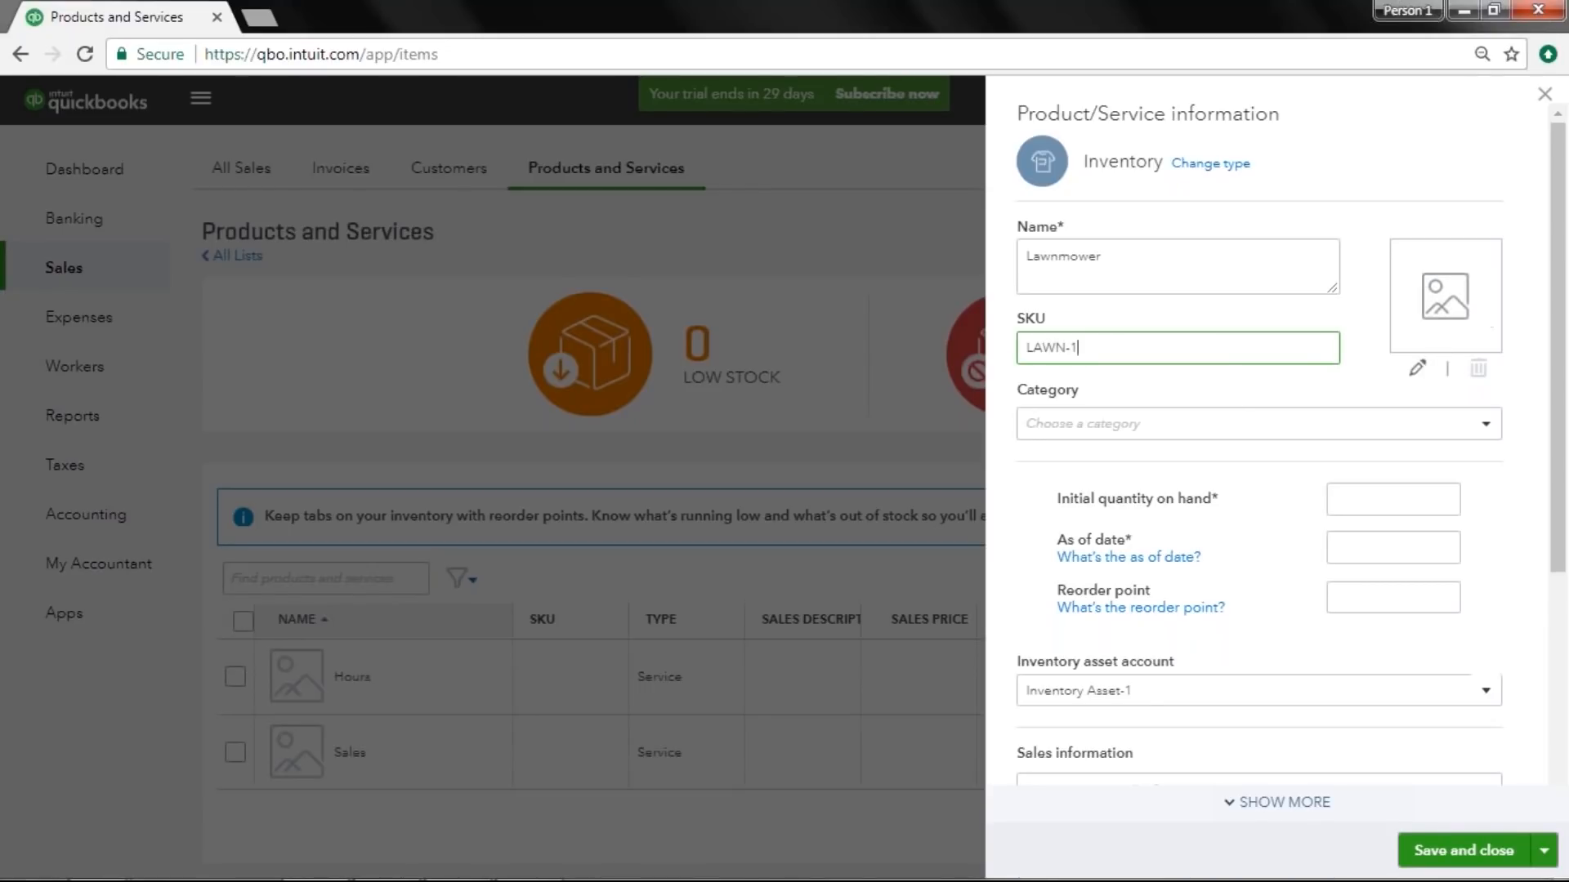
Upload the lawnmower JPEG image from the Desktop's Things to save folder as the product picture.
{"action": "left_click", "coordinate": [1538, 198]}
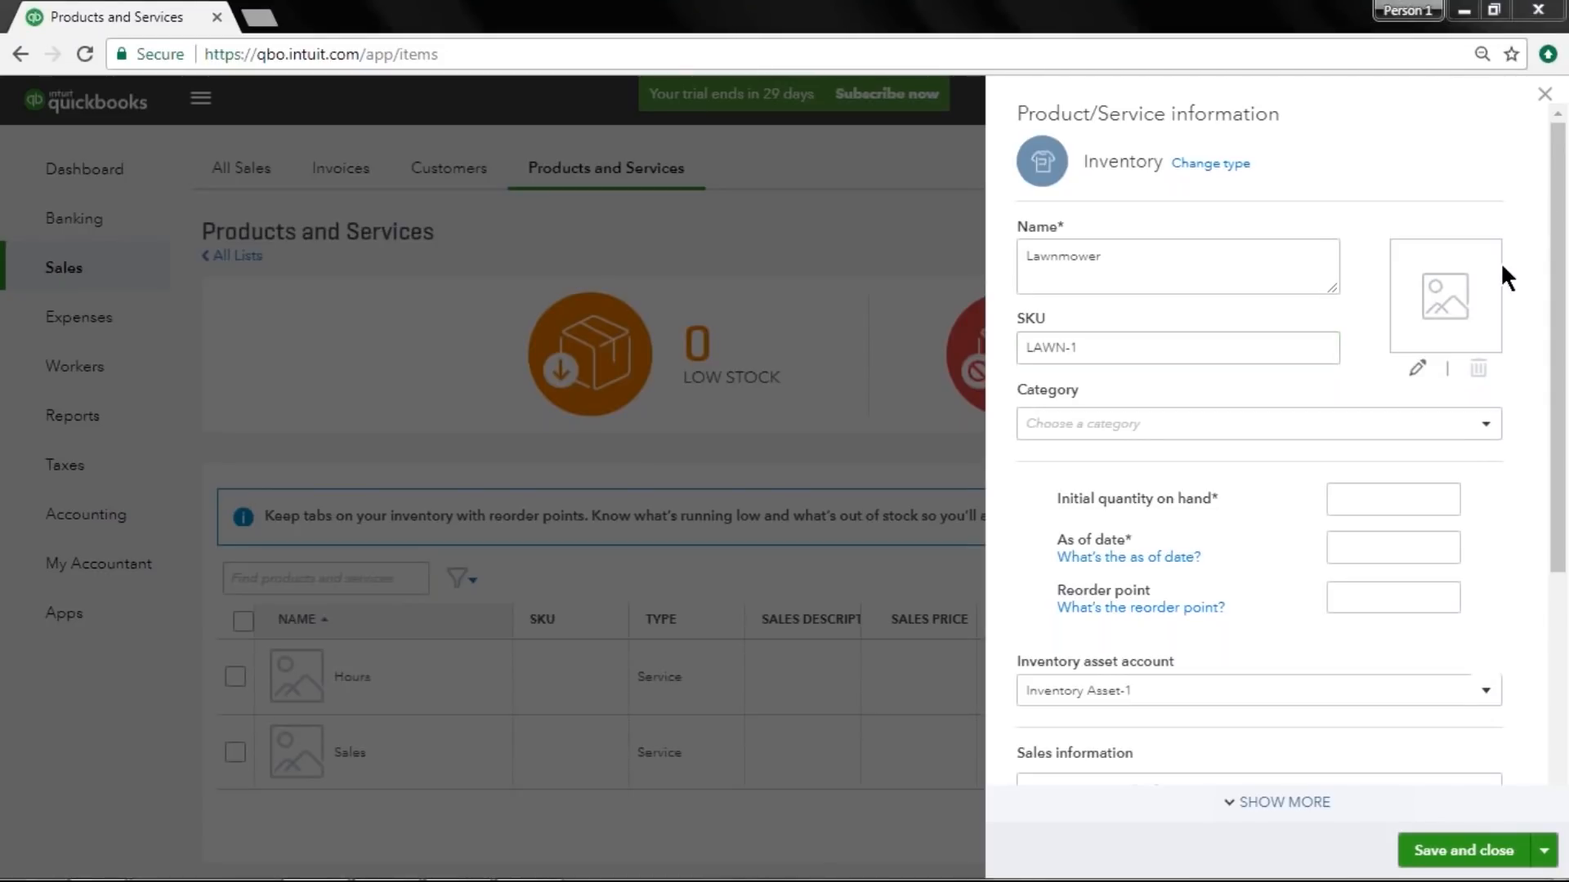
{"action": "left_click", "coordinate": [1468, 304]}
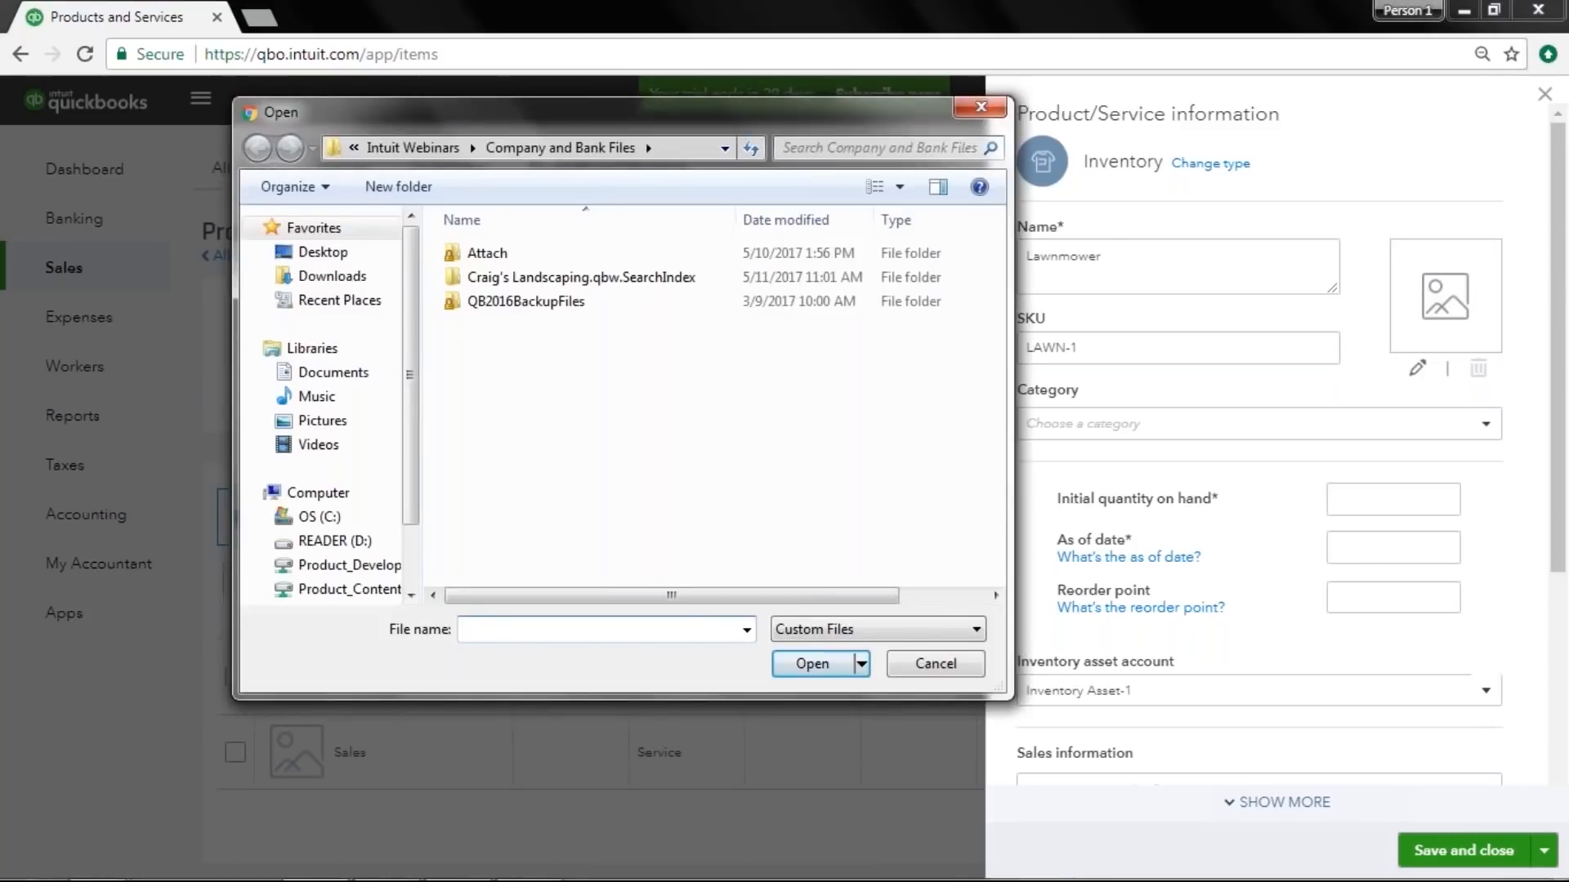
{"action": "left_click", "coordinate": [380, 248]}
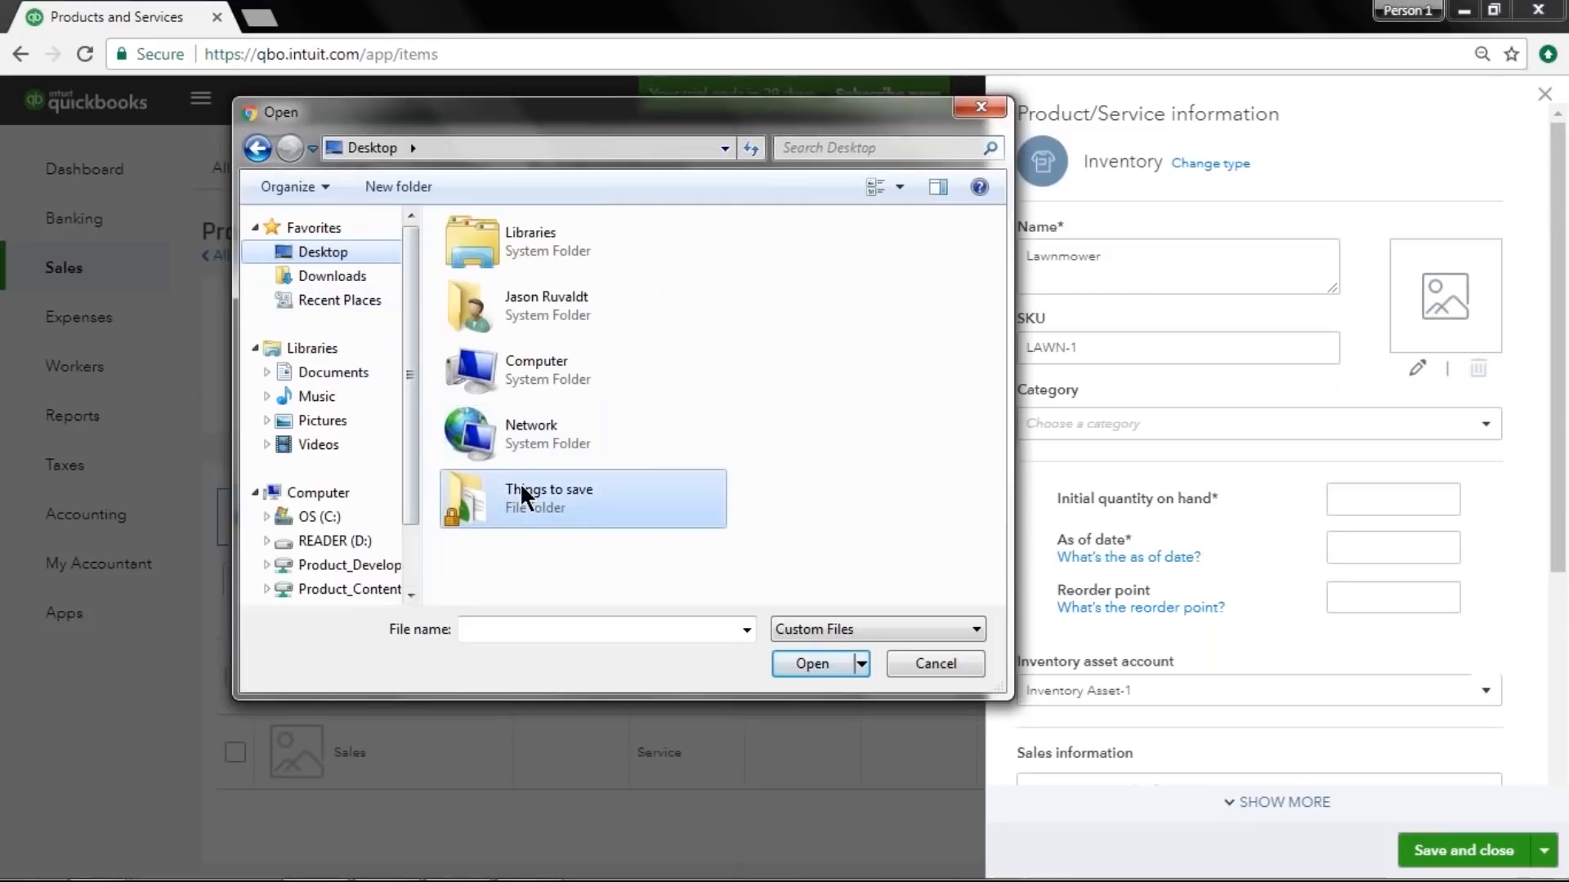
{"action": "double_click", "coordinate": [560, 491]}
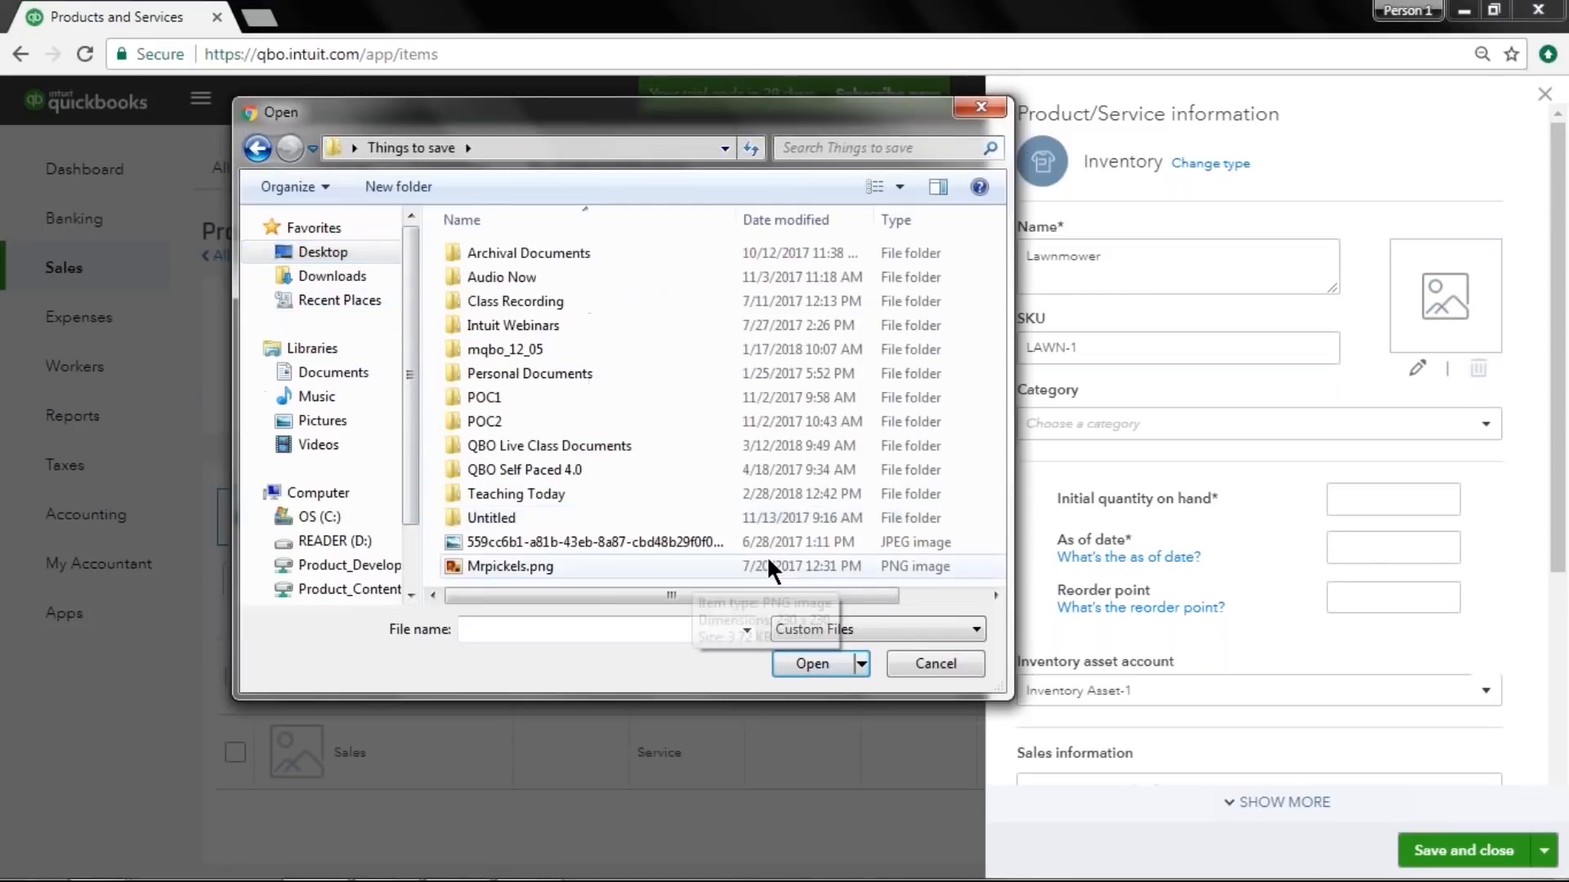
{"action": "left_click", "coordinate": [613, 541]}
{"action": "left_click", "coordinate": [798, 660]}
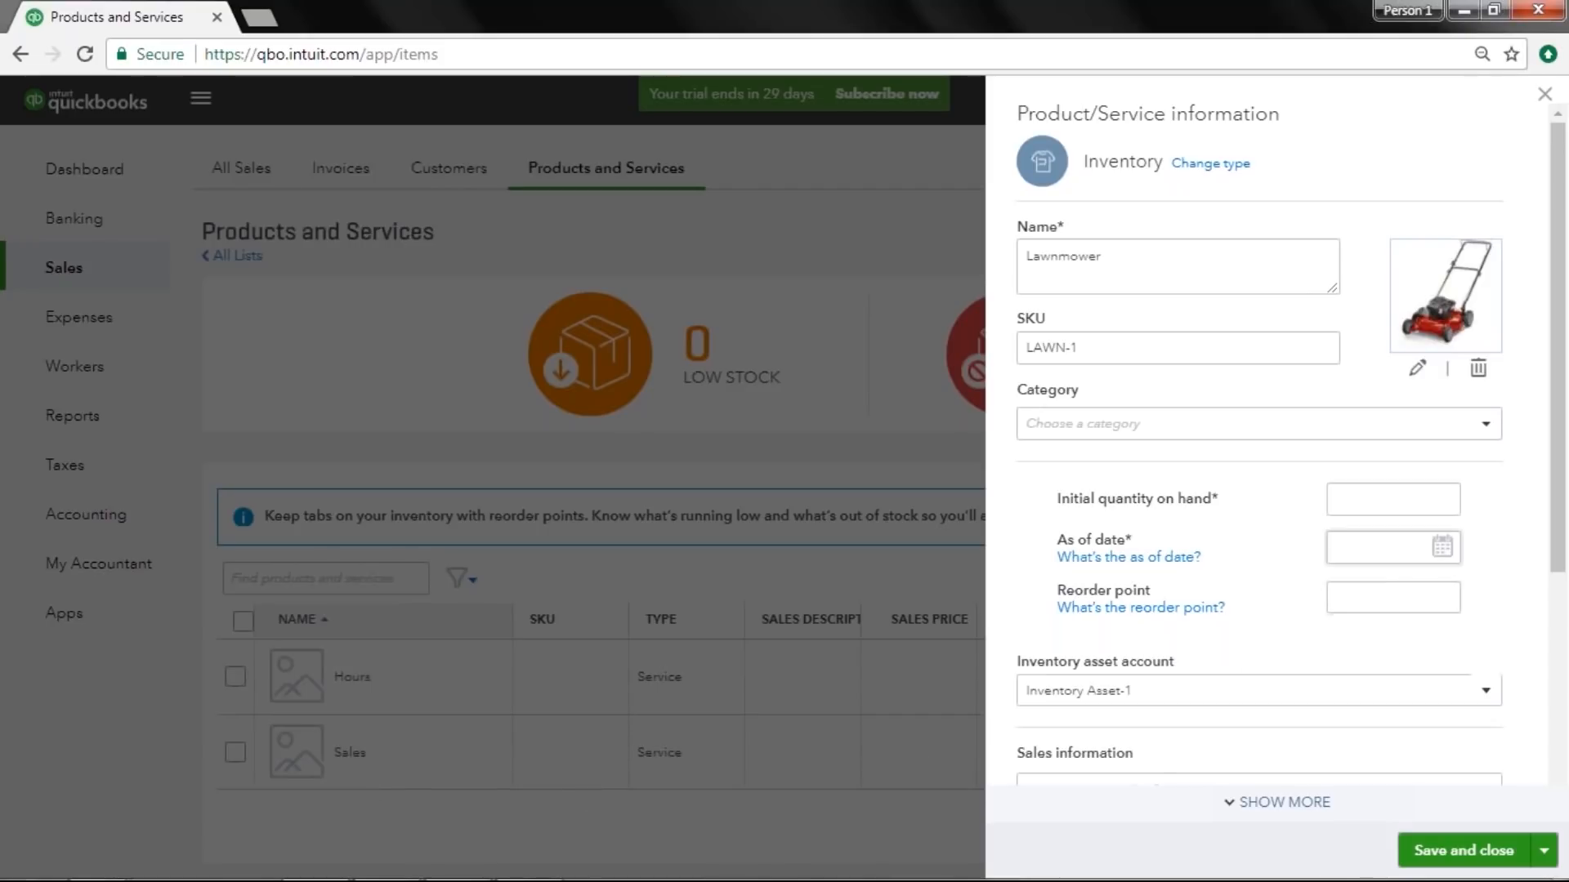
Fill in the inventory quantities: 0 on hand as of today, 03/15/2018, with a reorder point of 10.
{"action": "left_click", "coordinate": [1382, 513]}
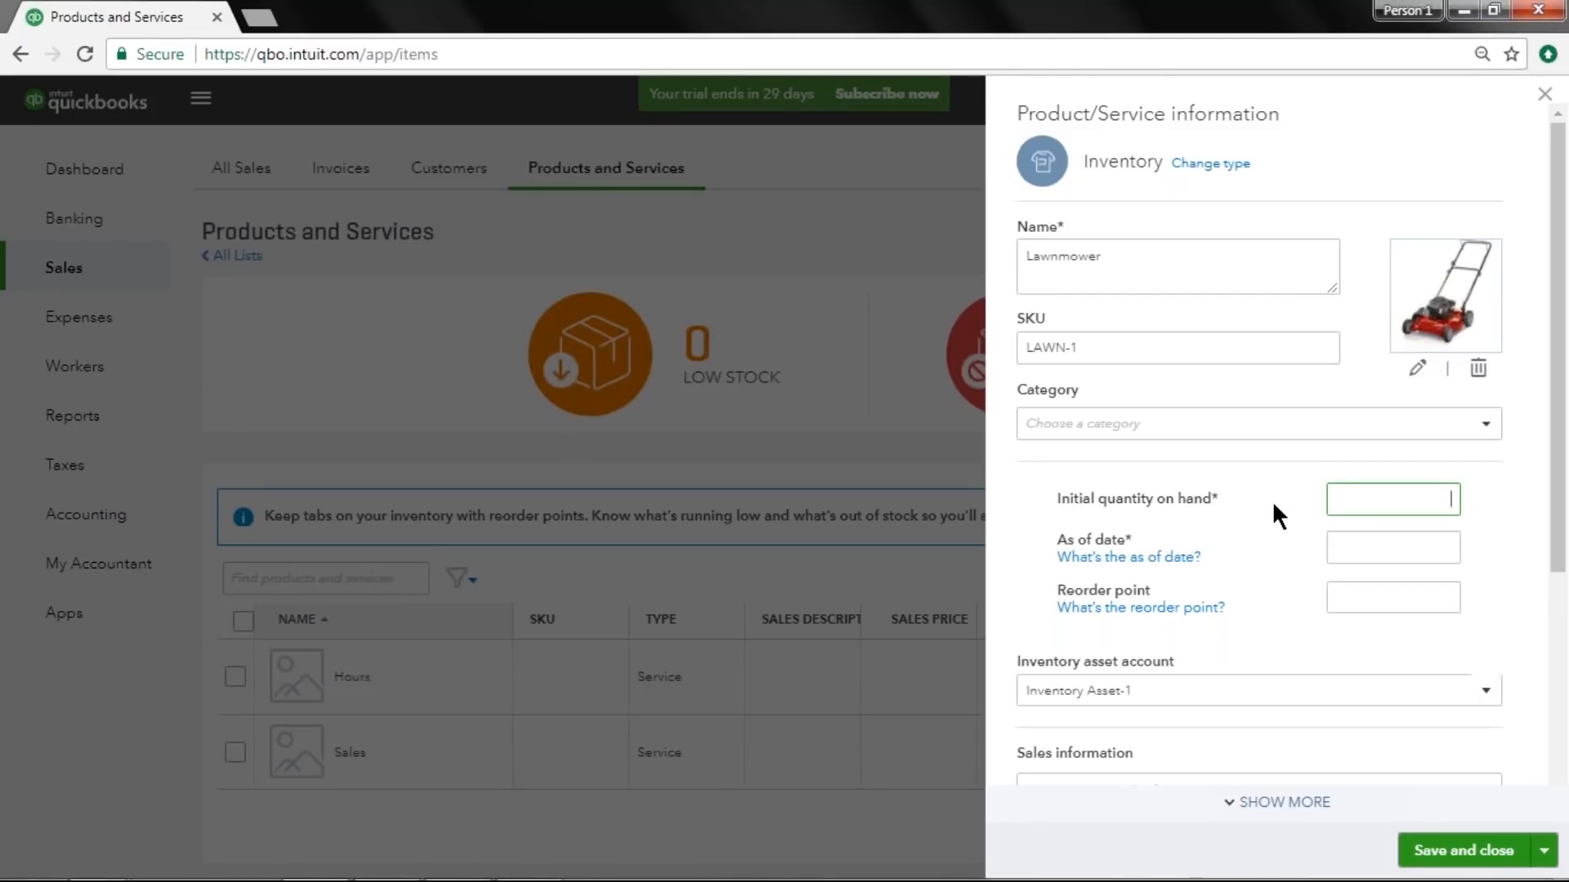
{"action": "type", "text": "0"}
{"action": "left_click", "coordinate": [1344, 546]}
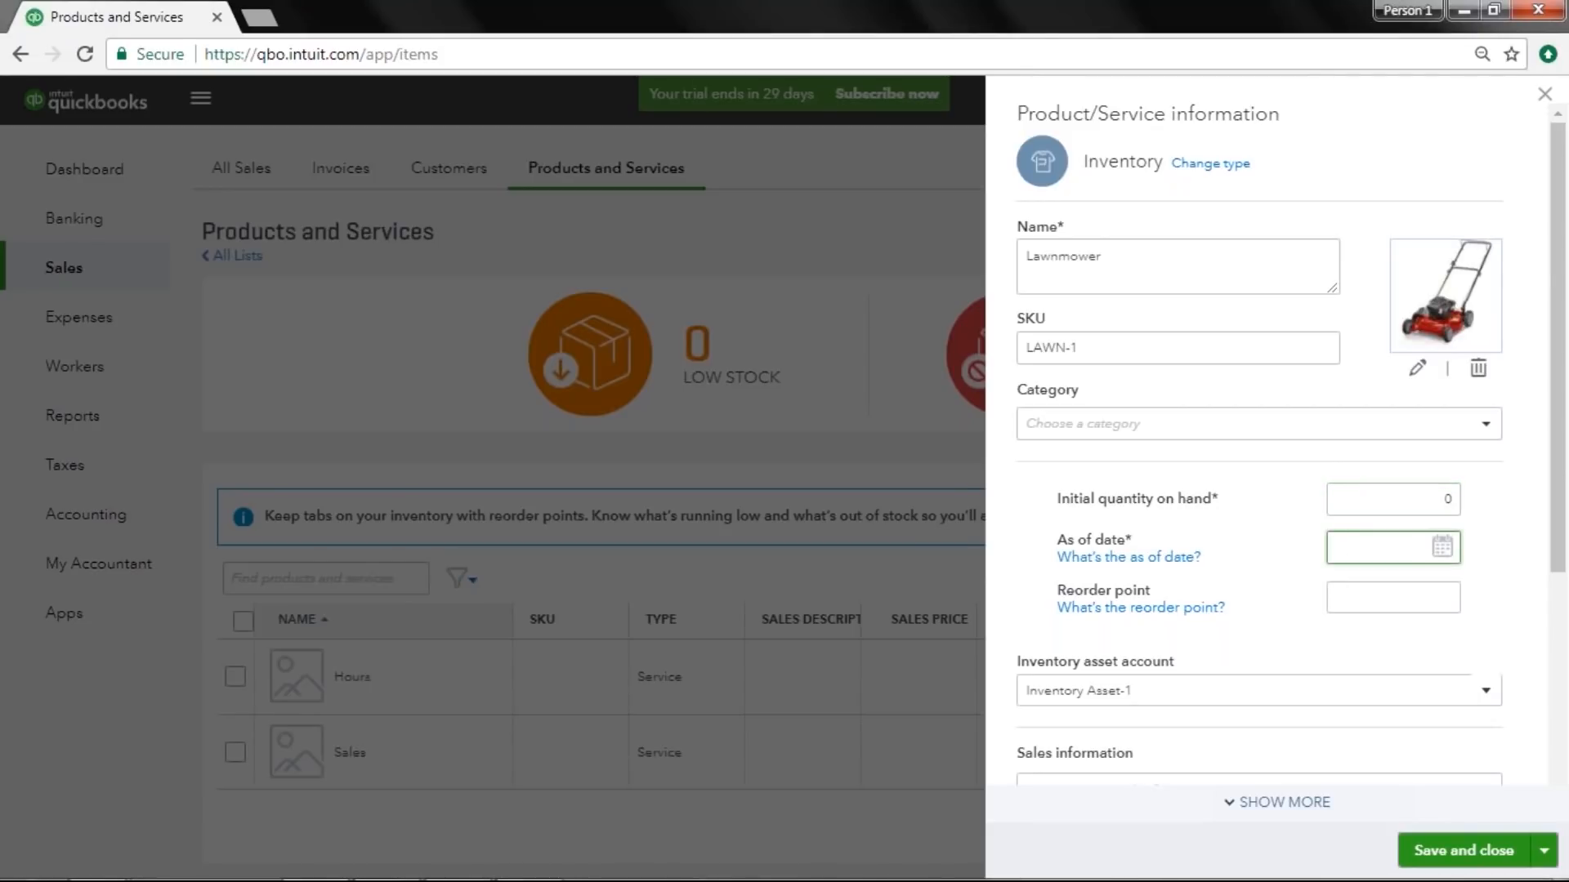
{"action": "left_click", "coordinate": [1373, 498]}
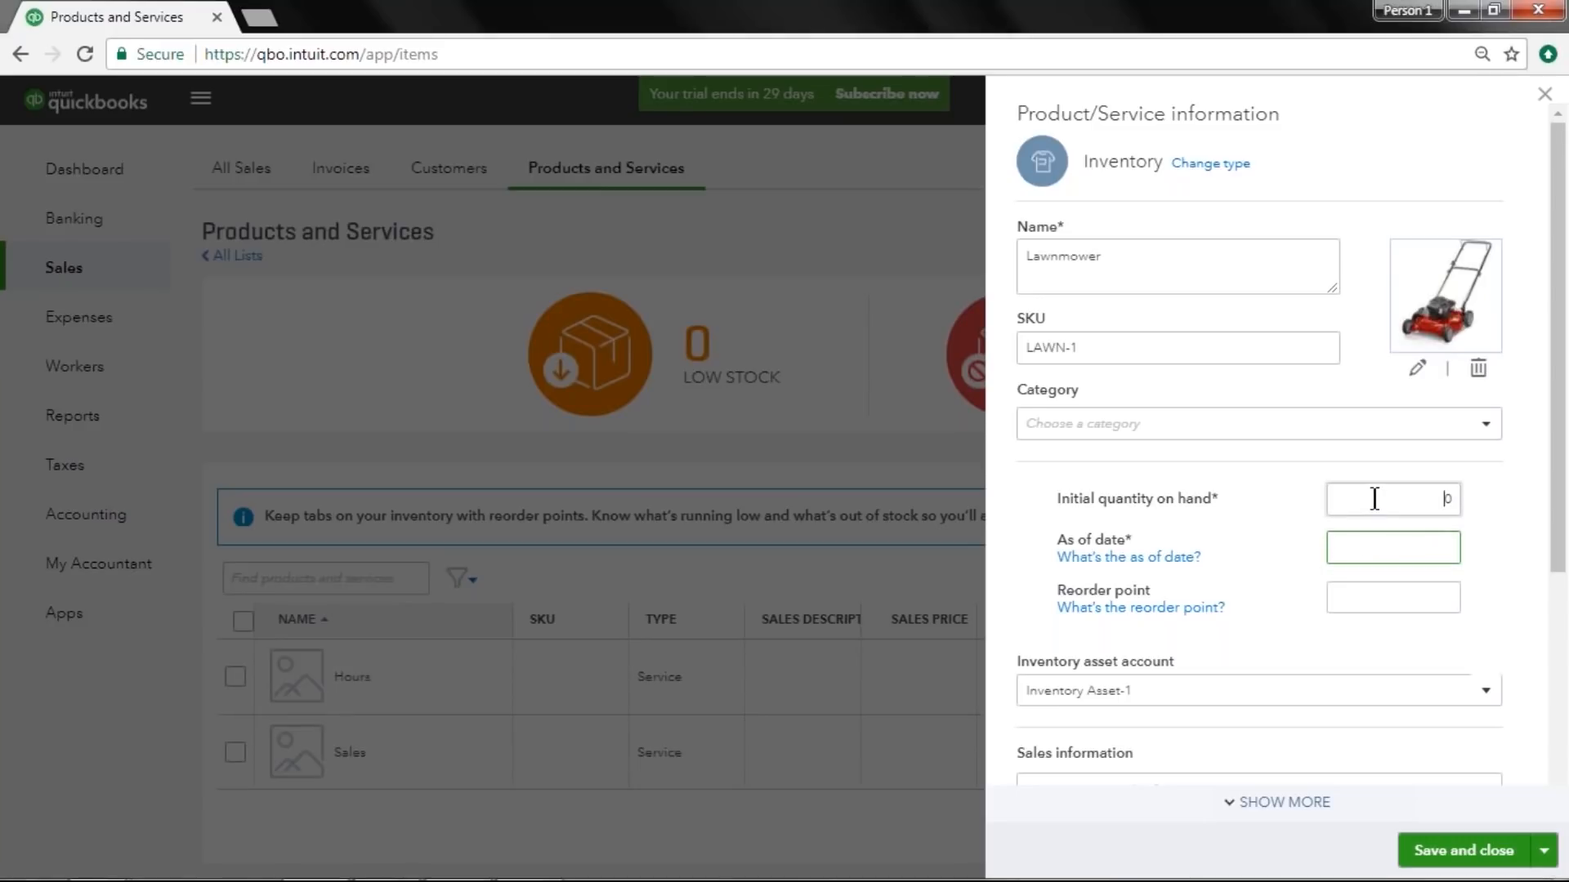
{"action": "left_click", "coordinate": [1341, 546]}
{"action": "key", "text": "t"}
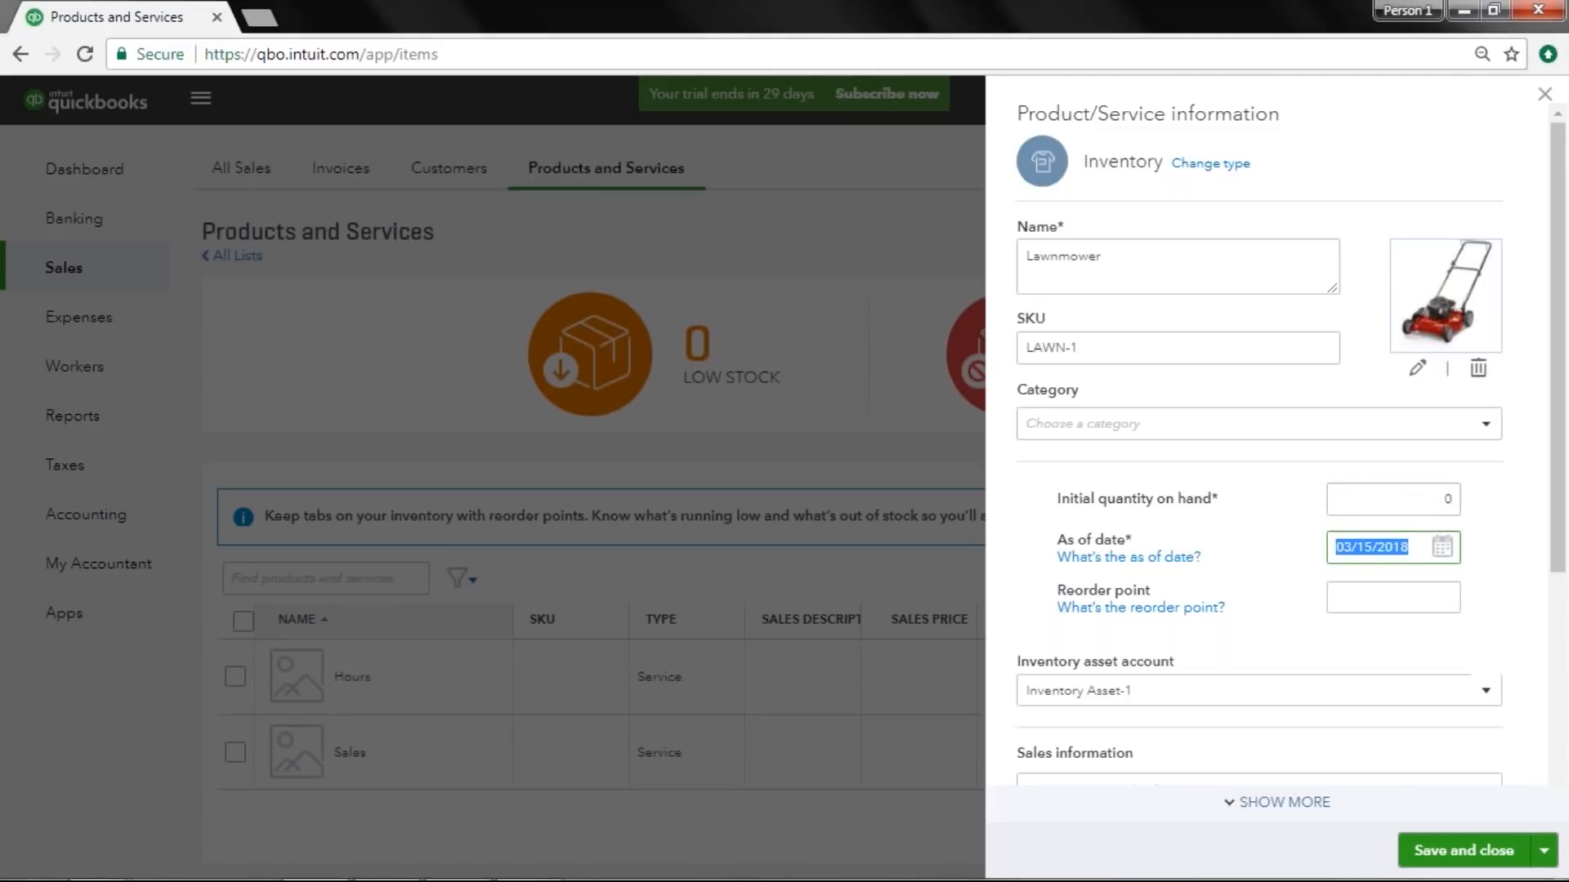
{"action": "key", "text": "Tab"}
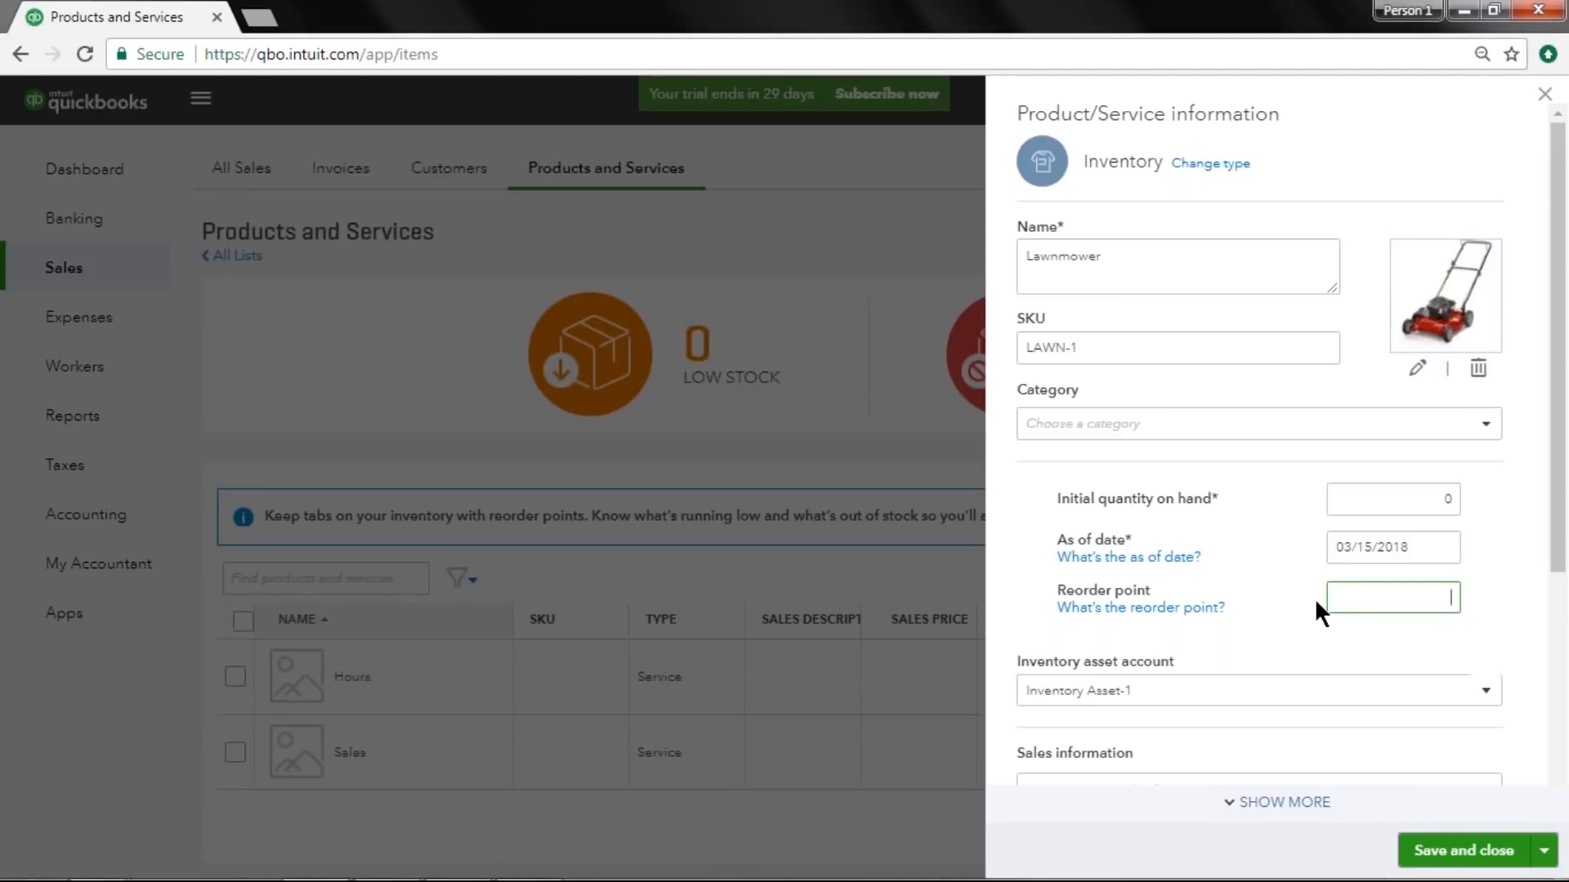
{"action": "type", "text": "10"}
{"action": "left_click", "coordinate": [1316, 598]}
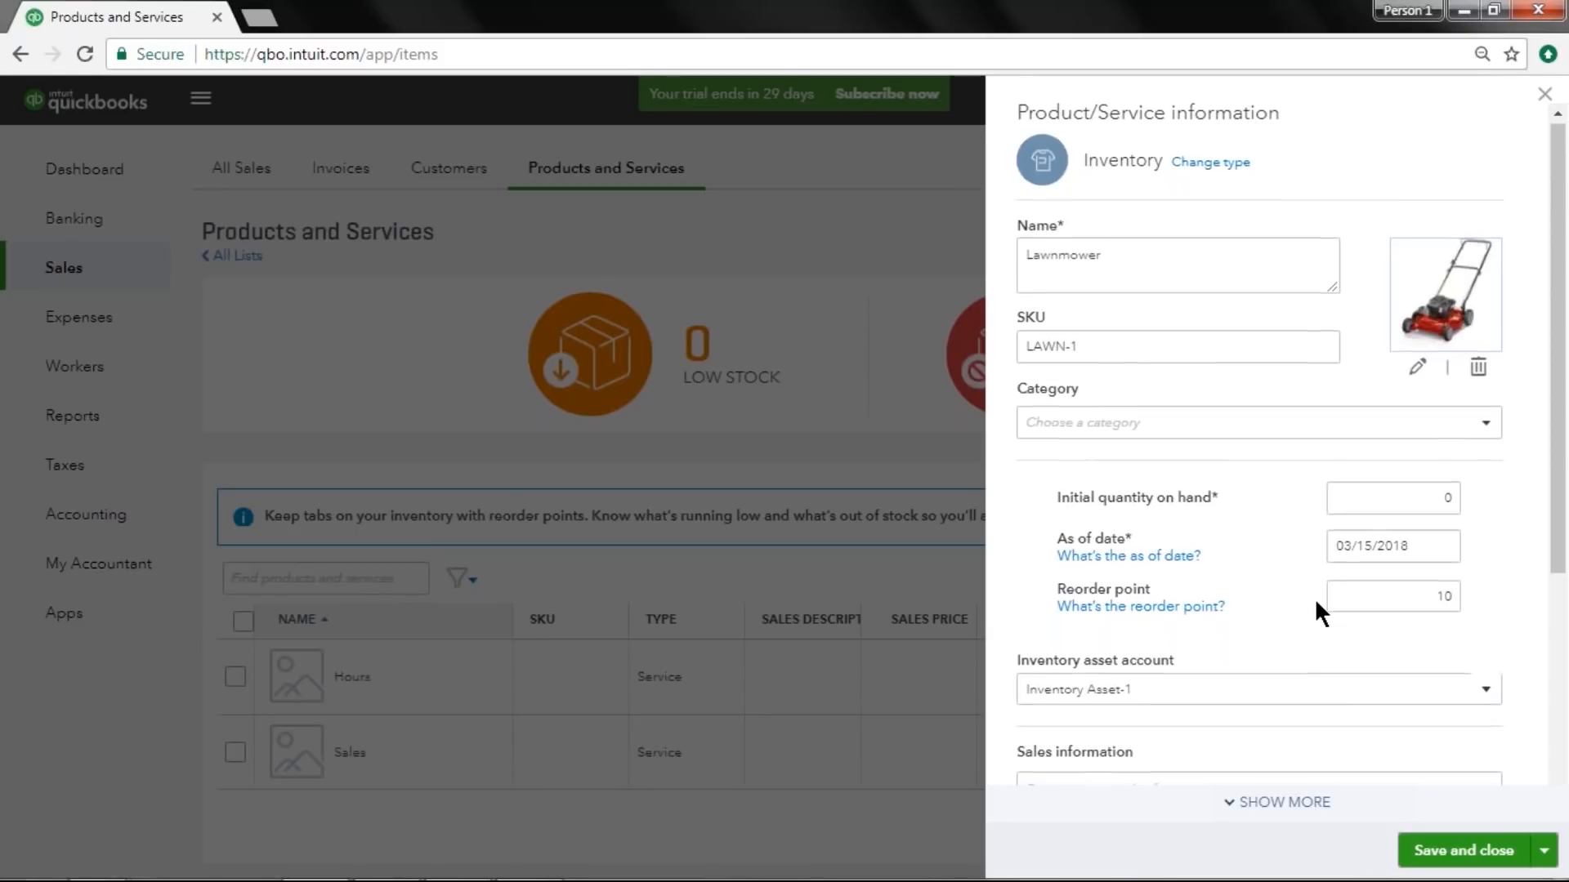
Select Inventory Asset-1 as the inventory asset account.
{"action": "scroll", "coordinate": [1316, 598], "scroll_direction": "down", "scroll_amount": 5}
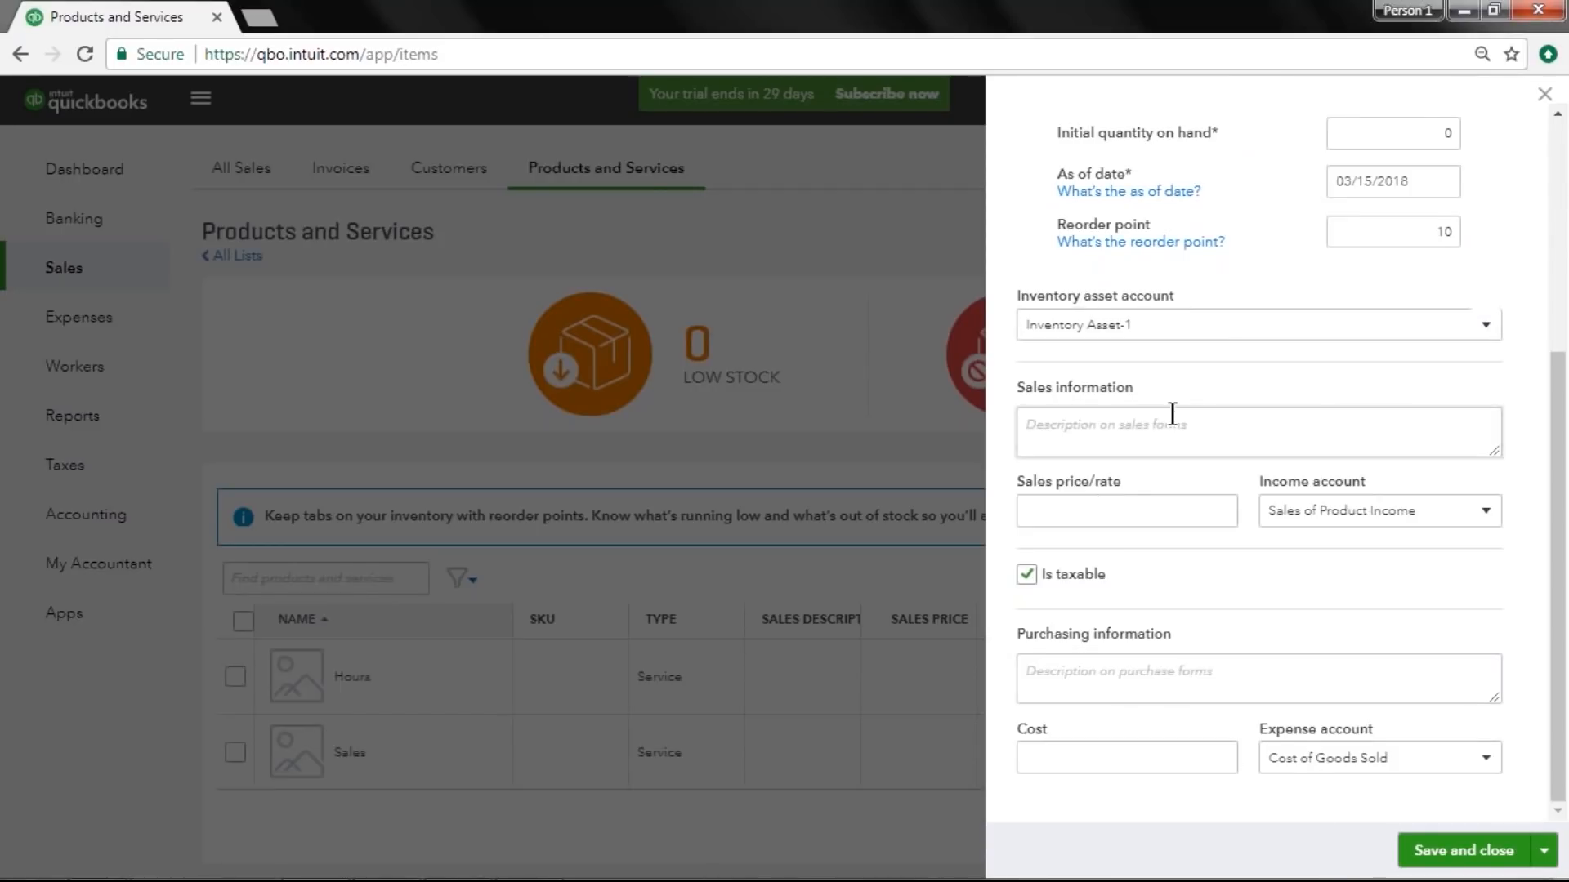
{"action": "left_click_drag", "start_coordinate": [1180, 328], "coordinate": [979, 355]}
{"action": "left_click", "coordinate": [1486, 327]}
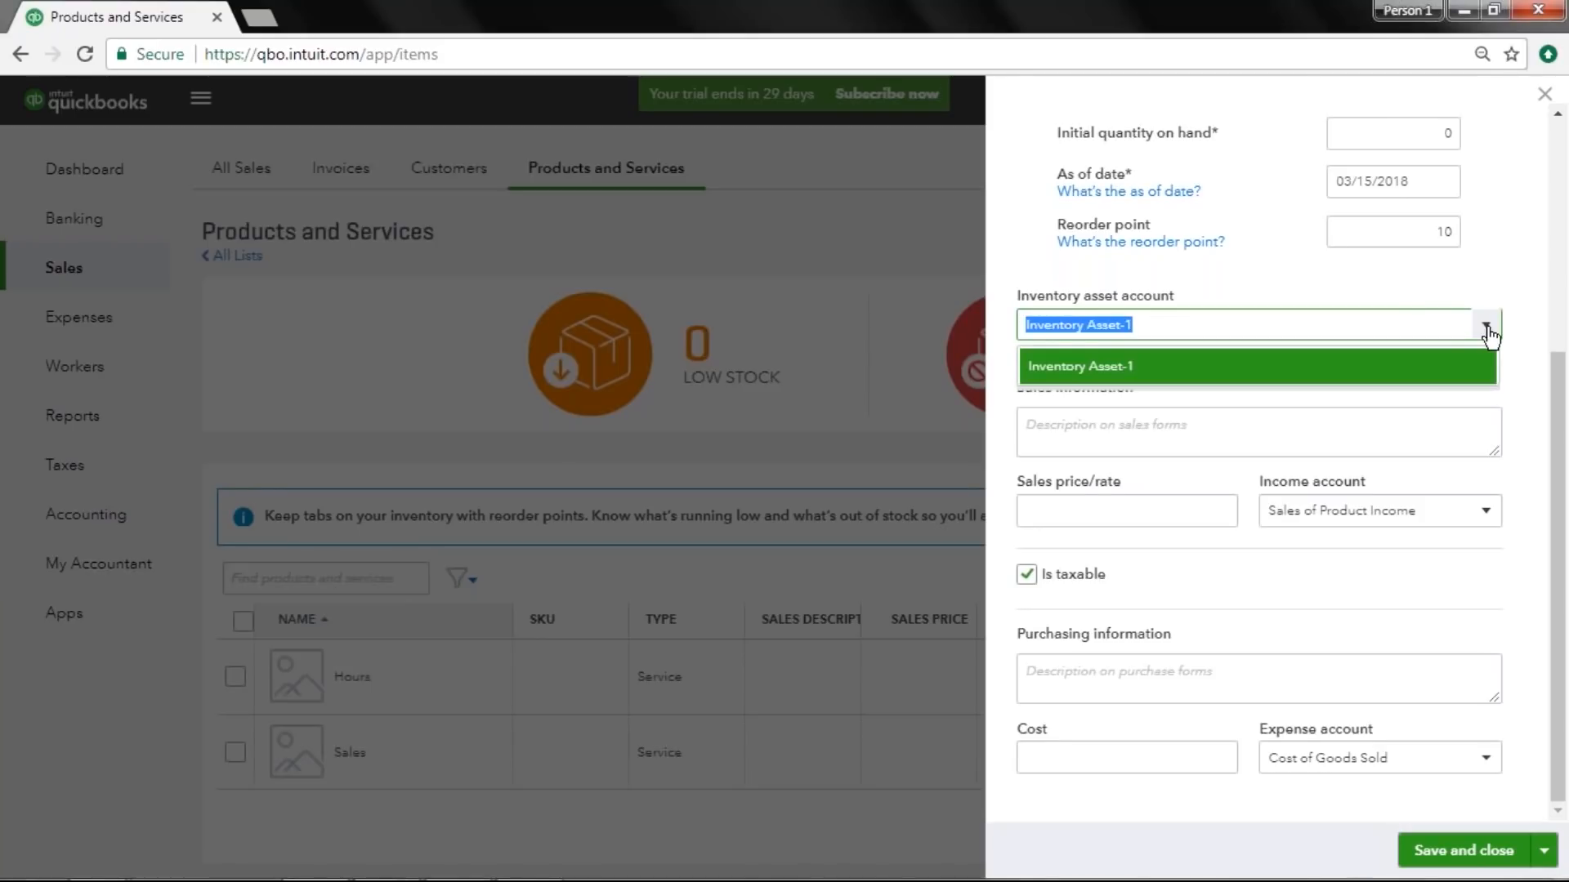
{"action": "left_click", "coordinate": [1138, 364]}
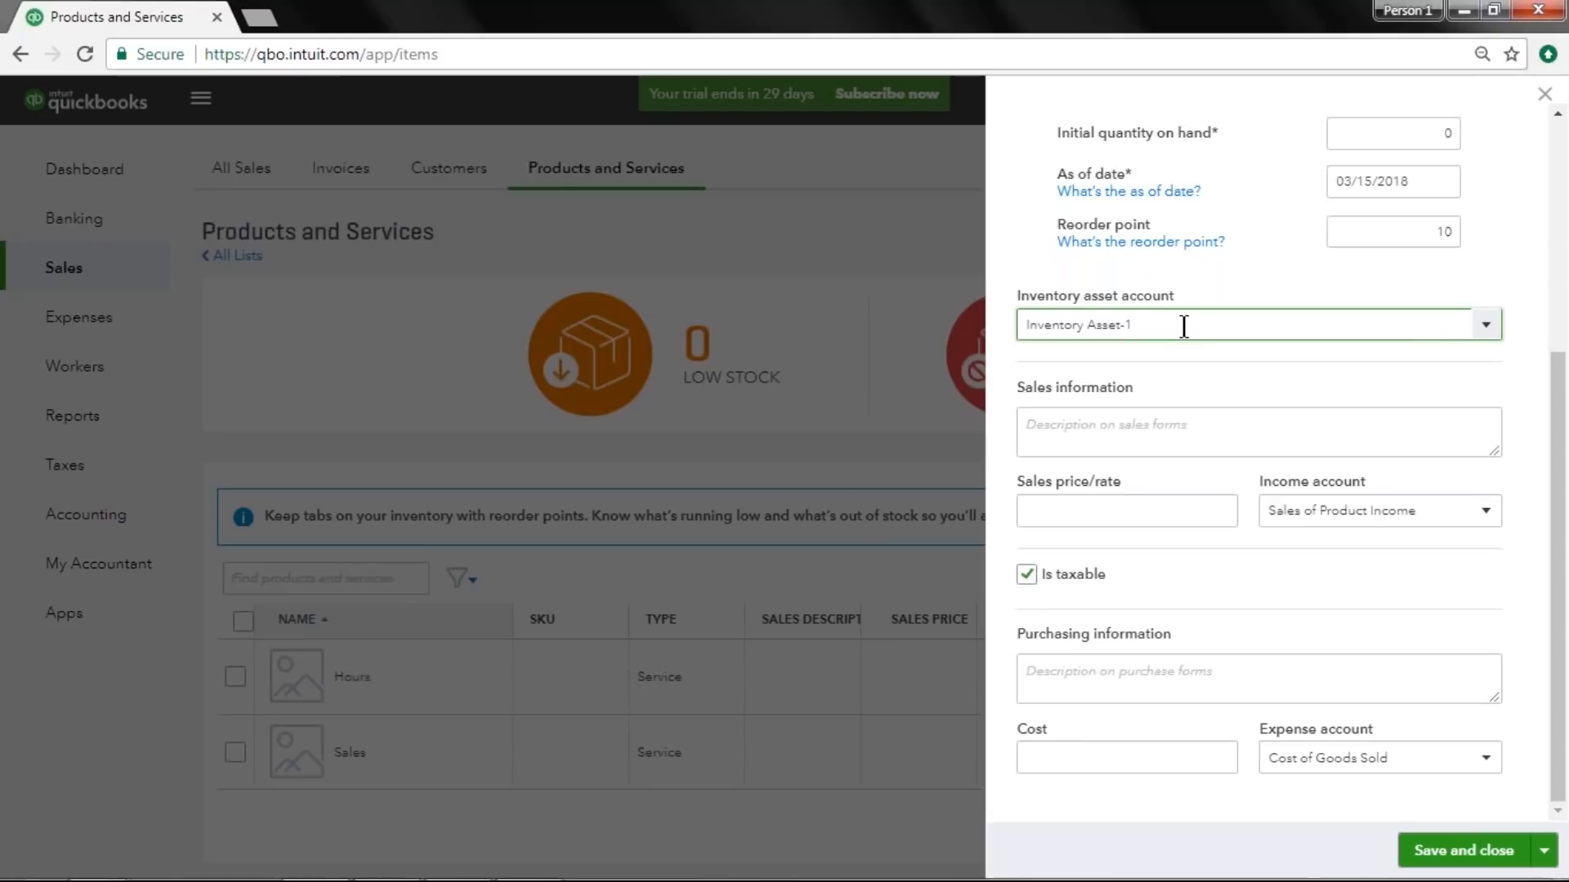
Enter the sales description "Best lawnmower you'll ever mow a lawn with! This is the collector's edition GOLD EXTREME Lawnmower plus.".
{"action": "left_click", "coordinate": [1143, 418]}
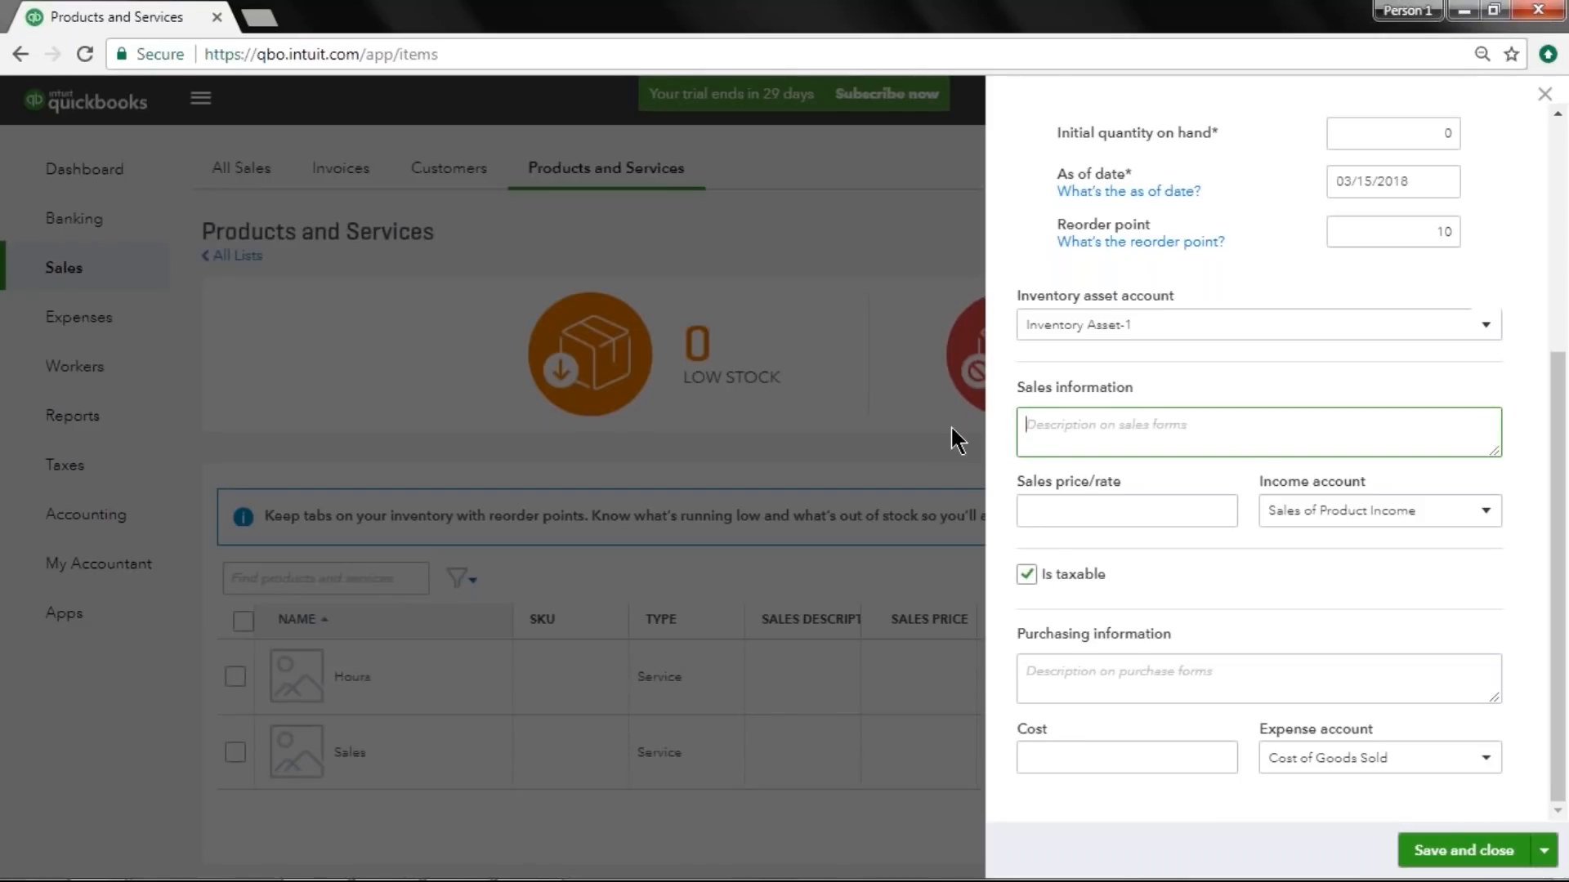
{"action": "type", "text": "Best lawnmower"}
{"action": "type", "text": "you'll ever mow"}
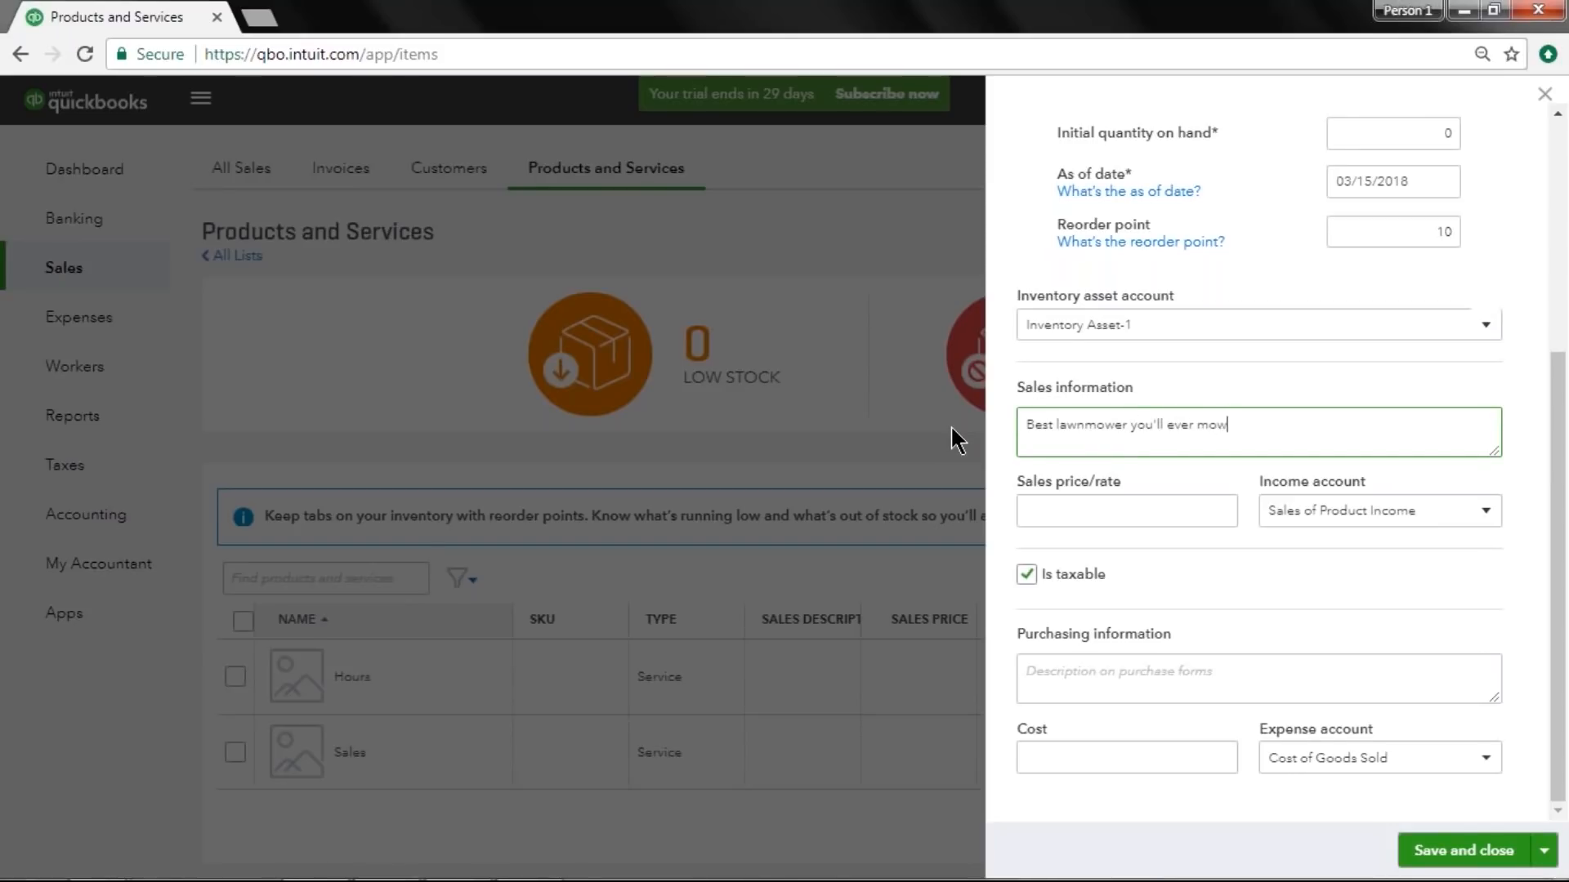
{"action": "type", "text": " a lawn with!  This is the collector's edit"}
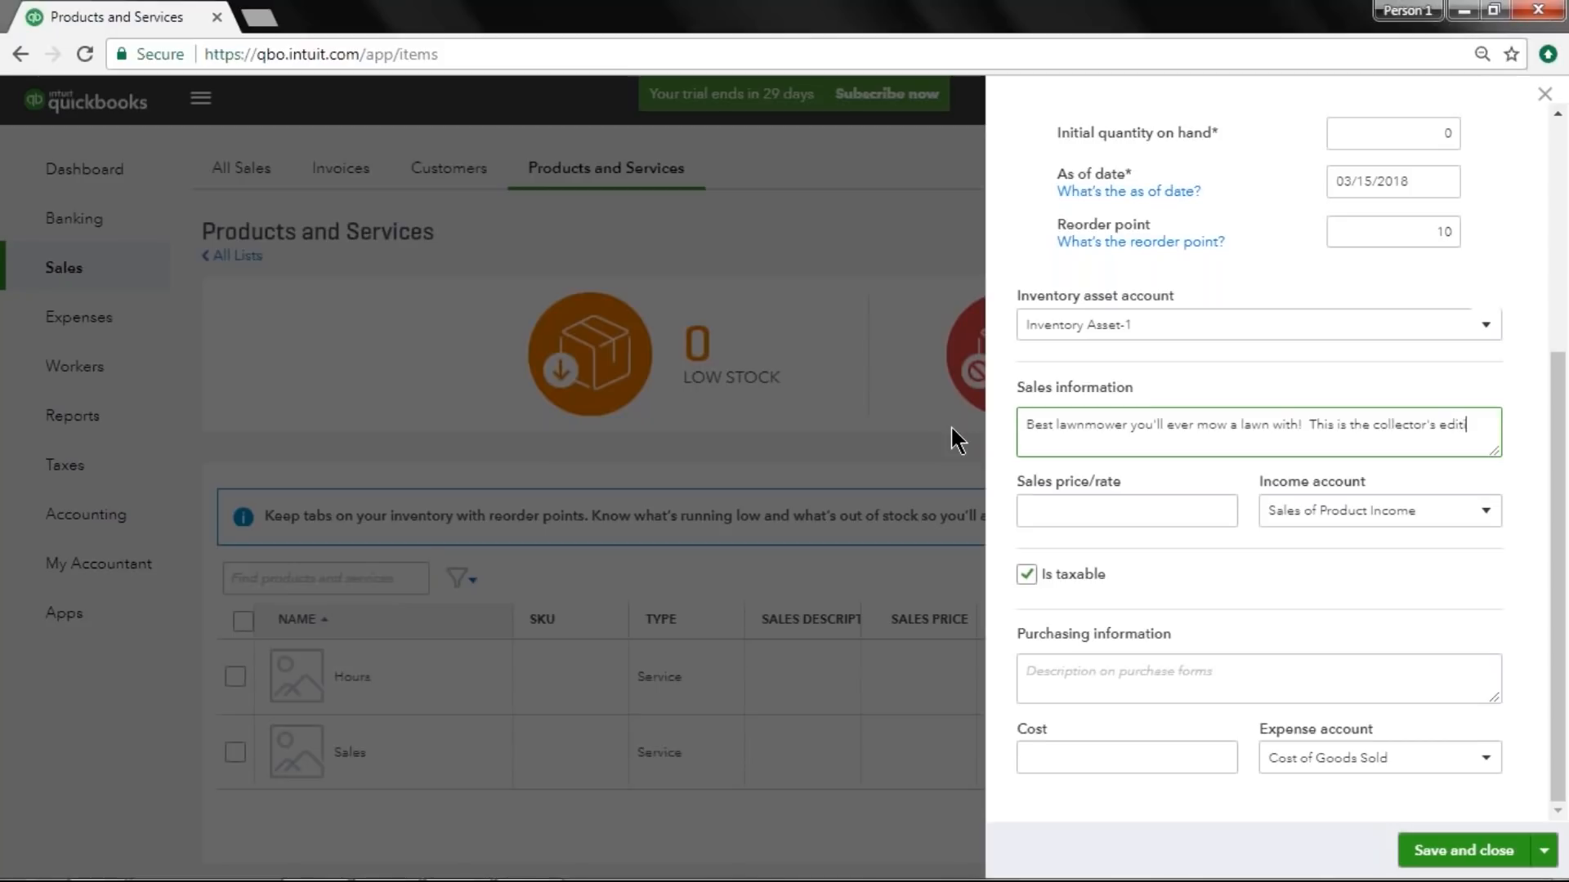
{"action": "type", "text": "ion GOLD EXTREME Lawnmower plus."}
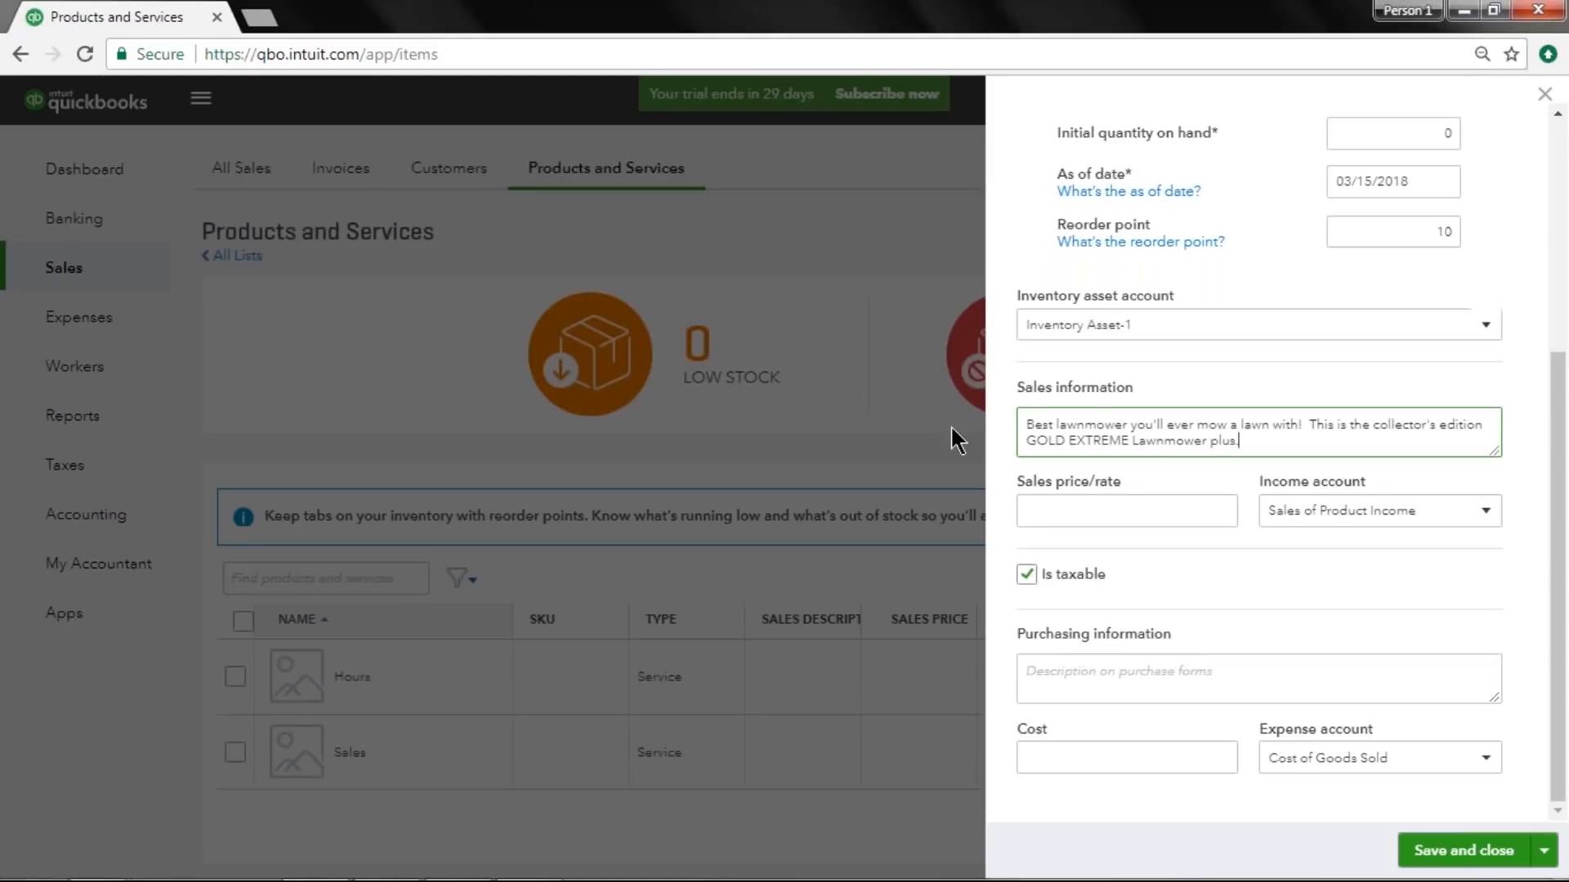
{"action": "key", "text": "Tab"}
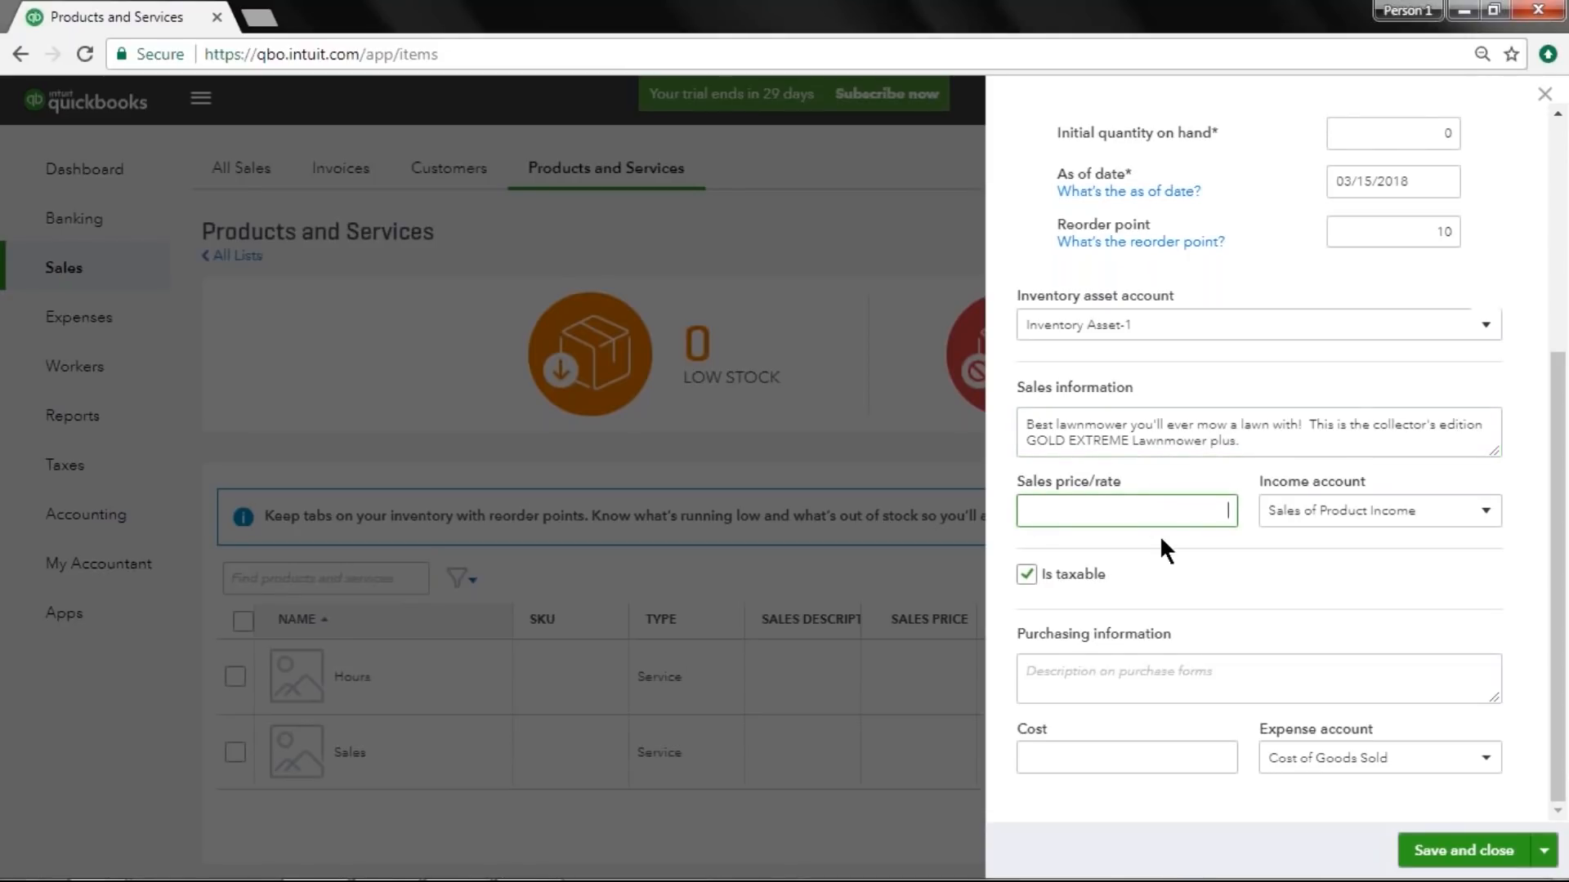
Set the sales price to 1000.
{"action": "type", "text": "1000"}
{"action": "key", "text": "Tab"}
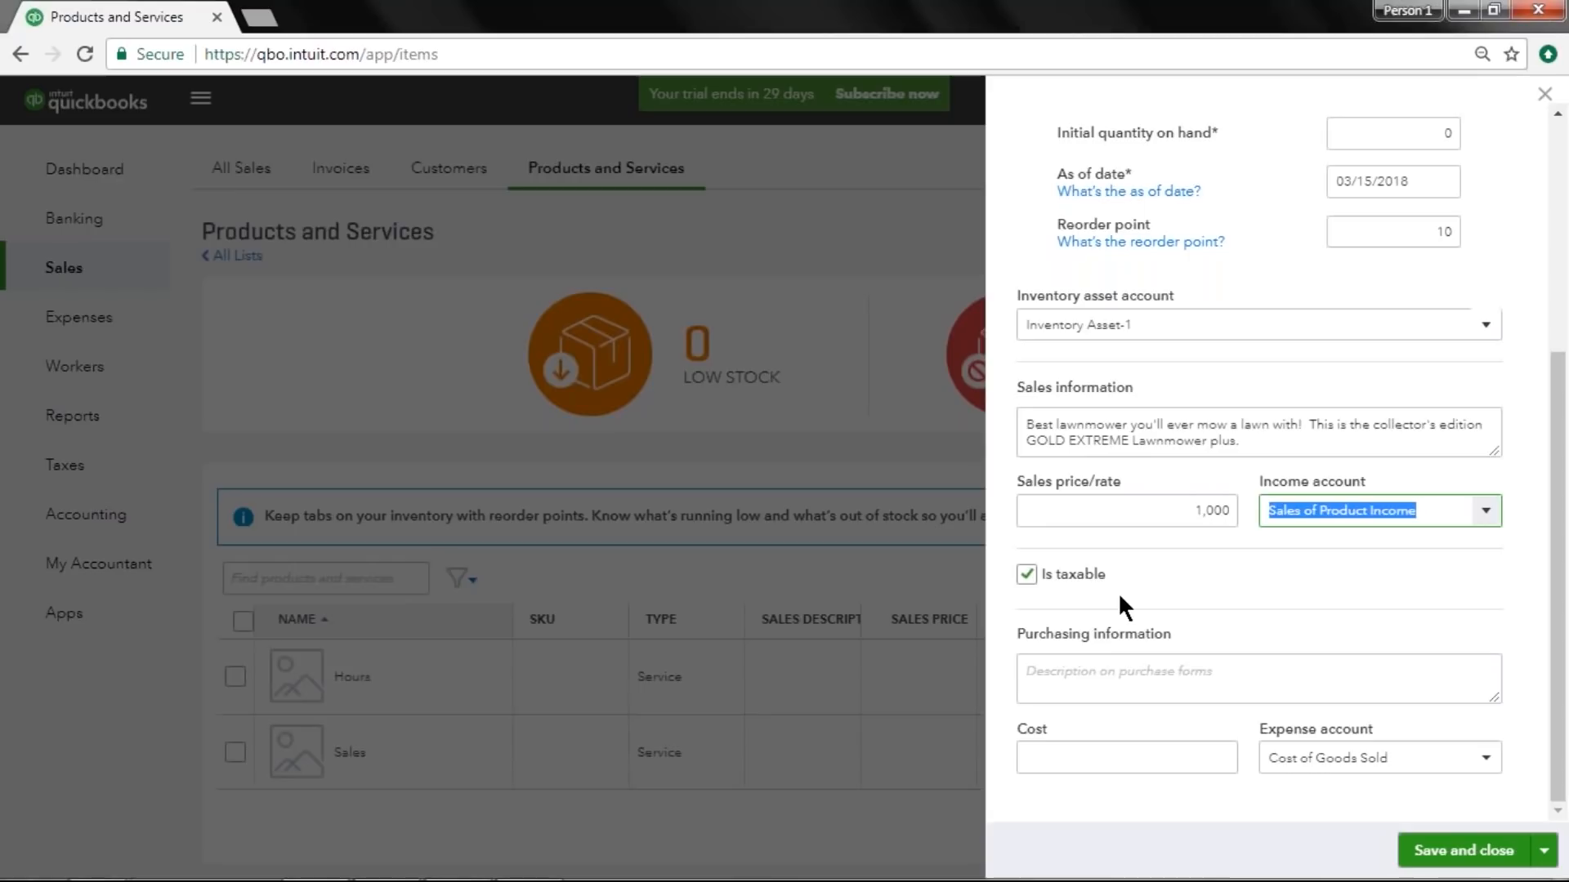
Enter the purchasing description "Model number 1066" and a cost of 200.
{"action": "left_click", "coordinate": [1031, 663]}
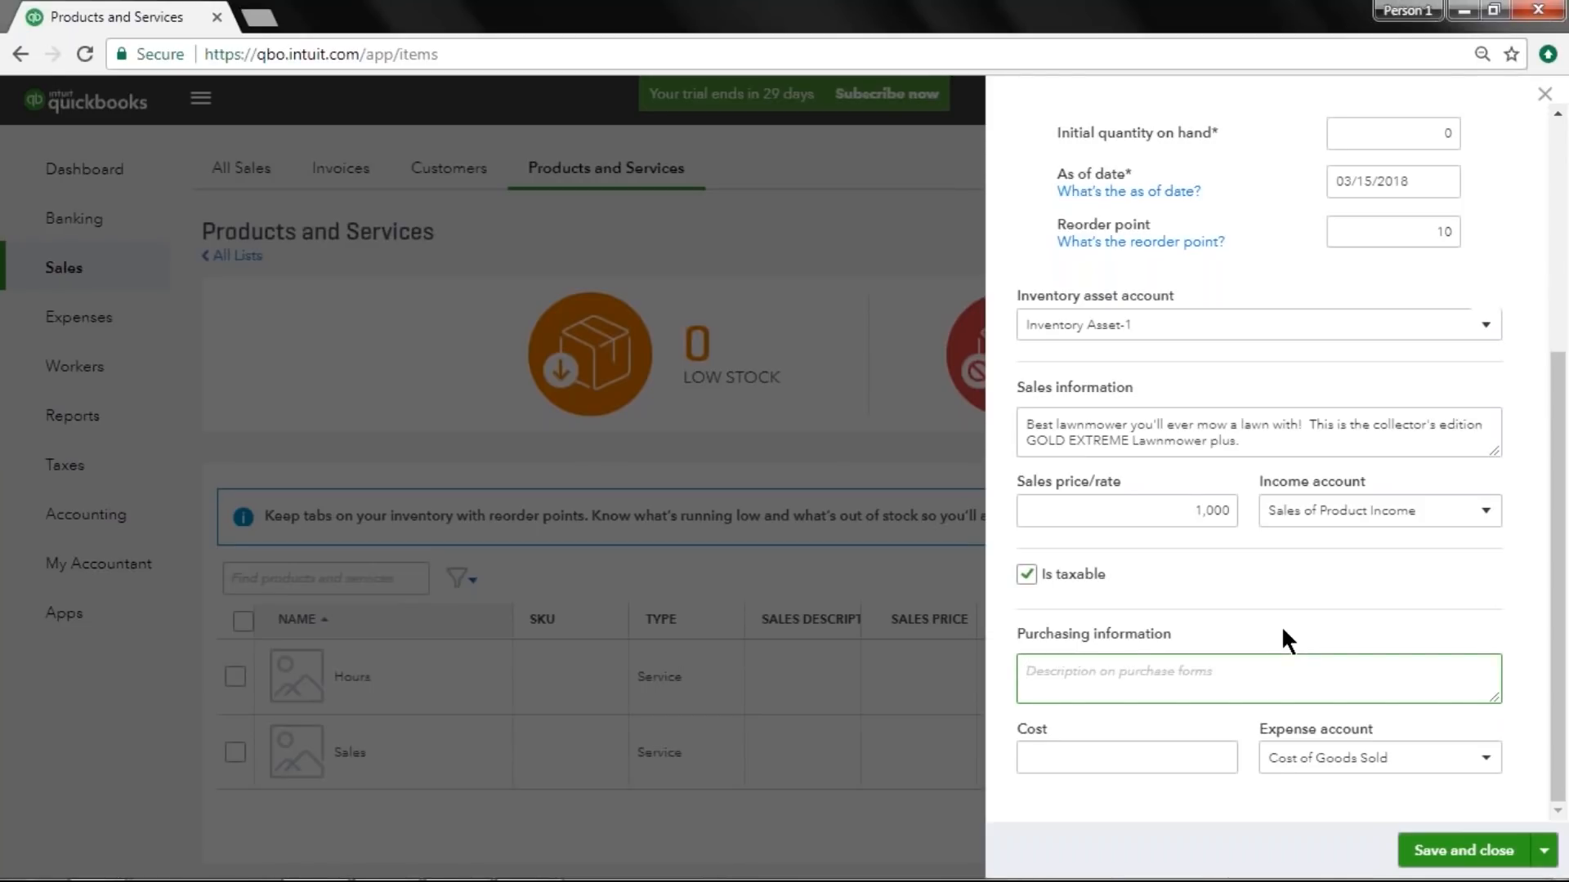
{"action": "type", "text": "Model number 1066"}
{"action": "left_click", "coordinate": [1094, 748]}
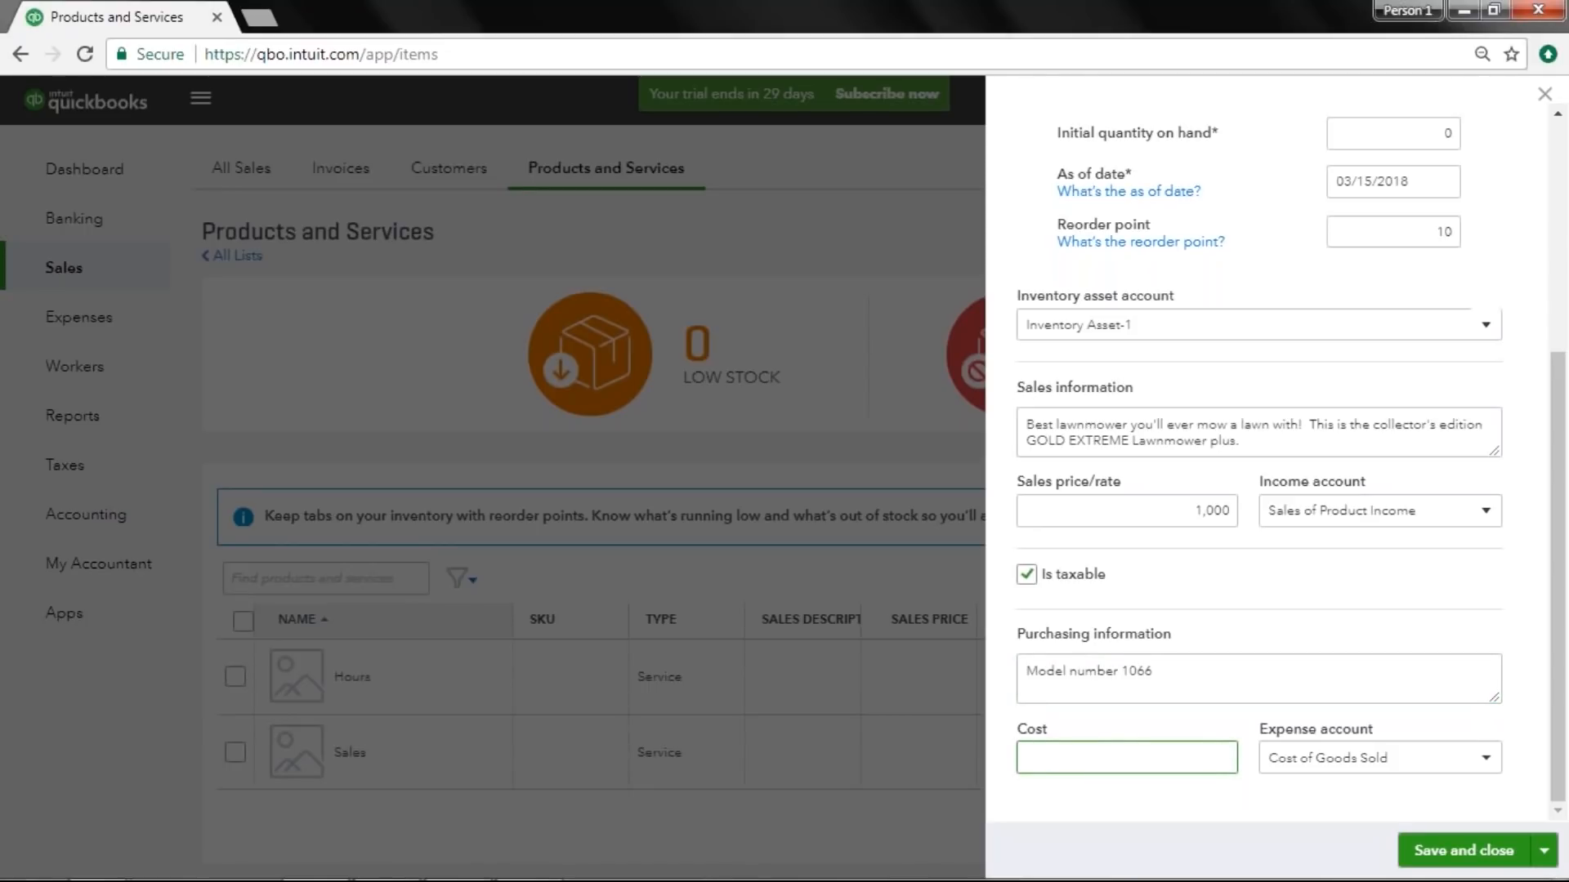
{"action": "type", "text": "200"}
{"action": "left_click", "coordinate": [1002, 727]}
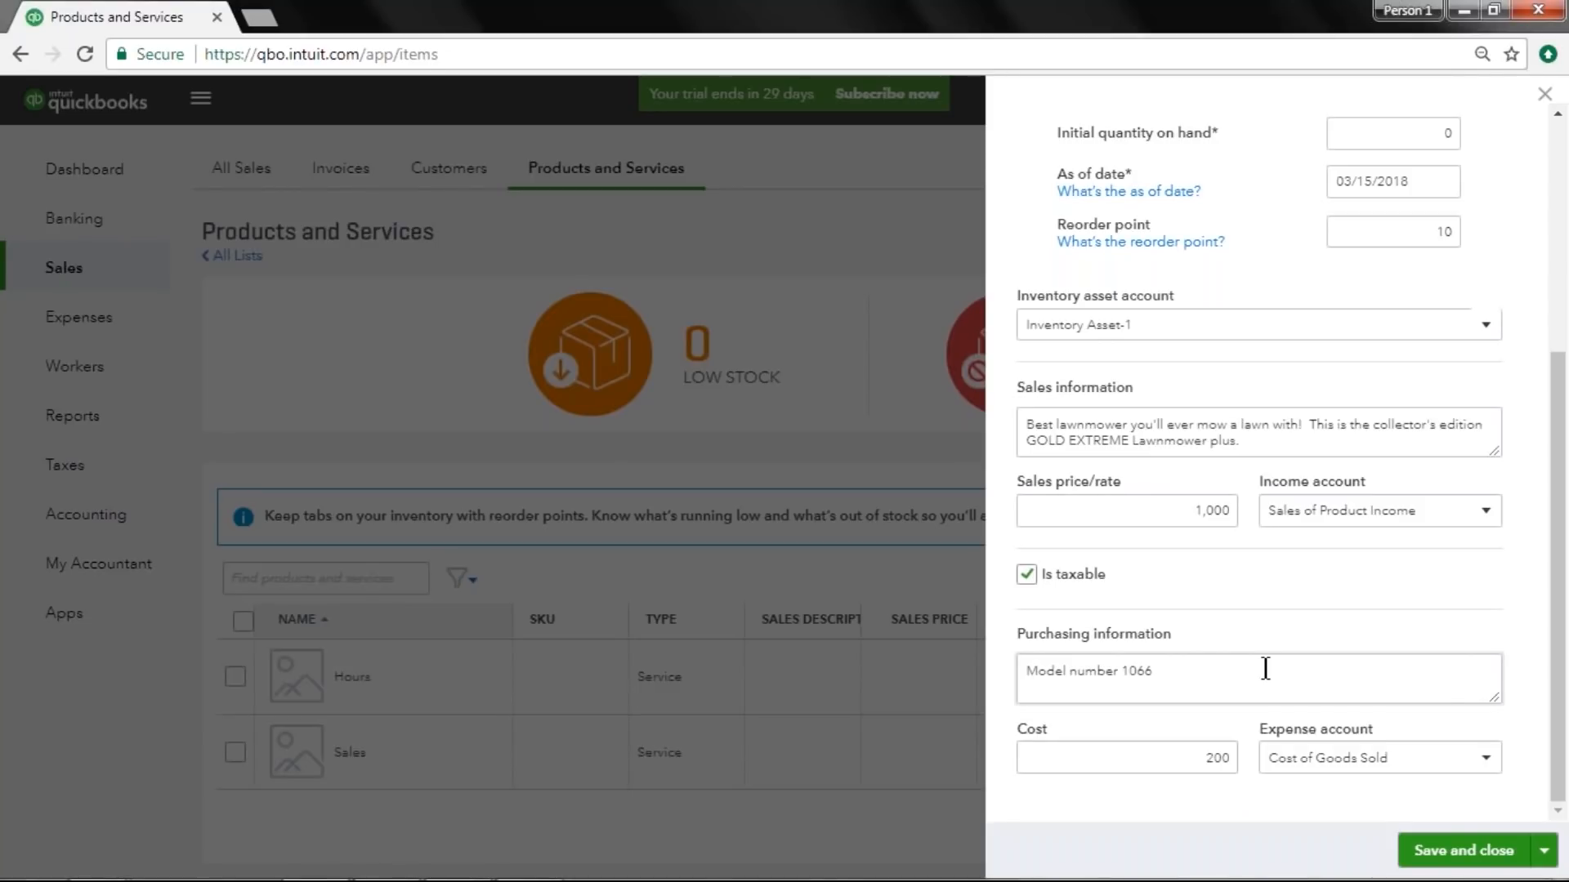
{"action": "left_click", "coordinate": [1023, 324]}
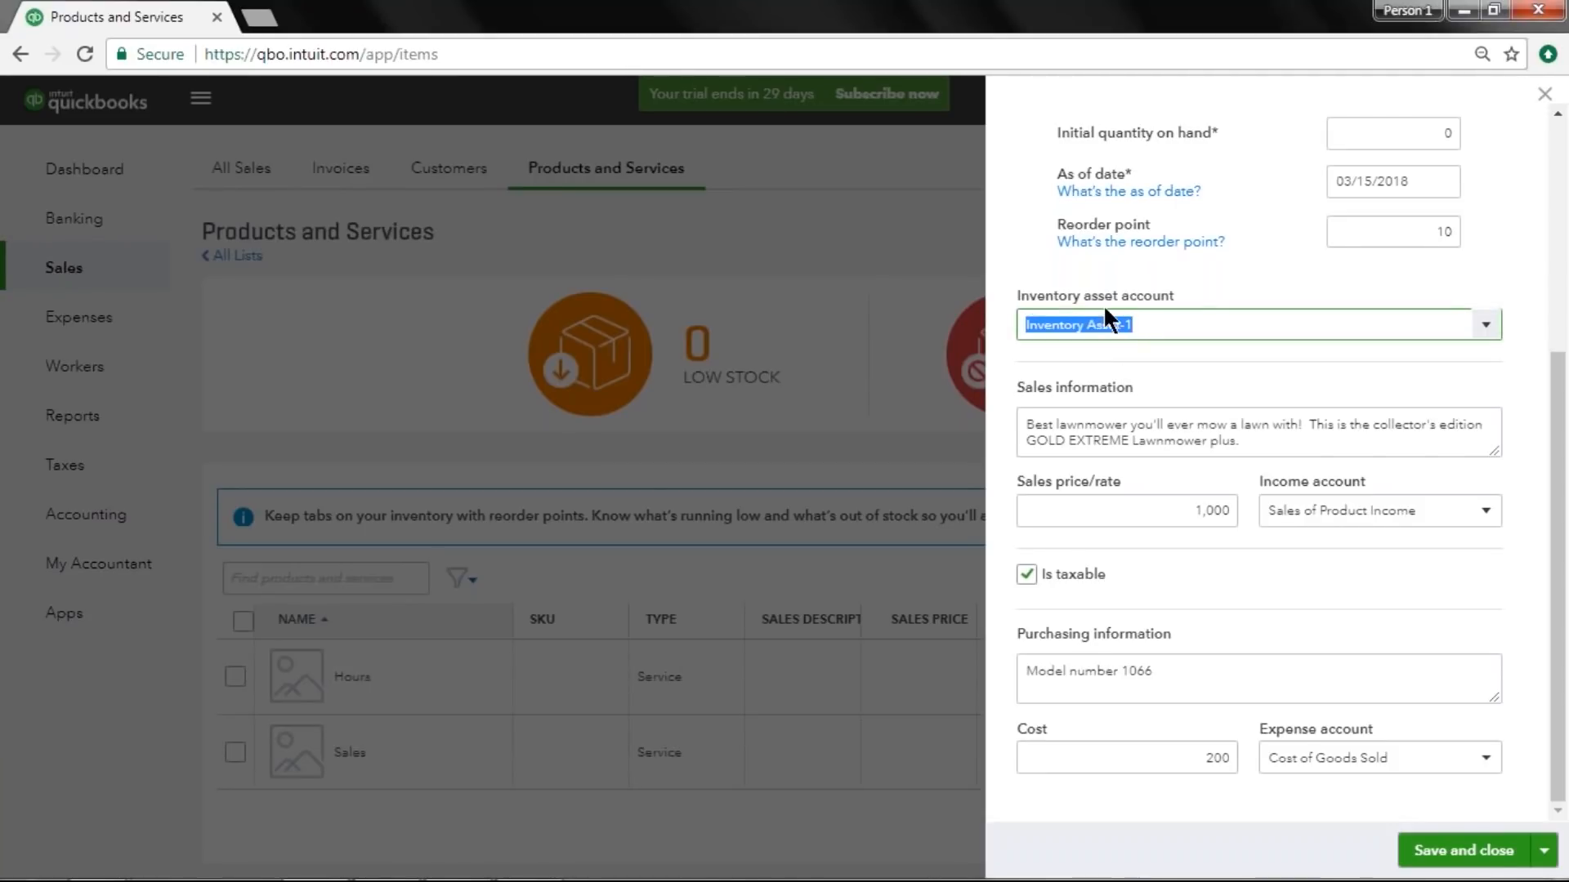
{"action": "left_click_drag", "start_coordinate": [1394, 756], "coordinate": [1233, 752]}
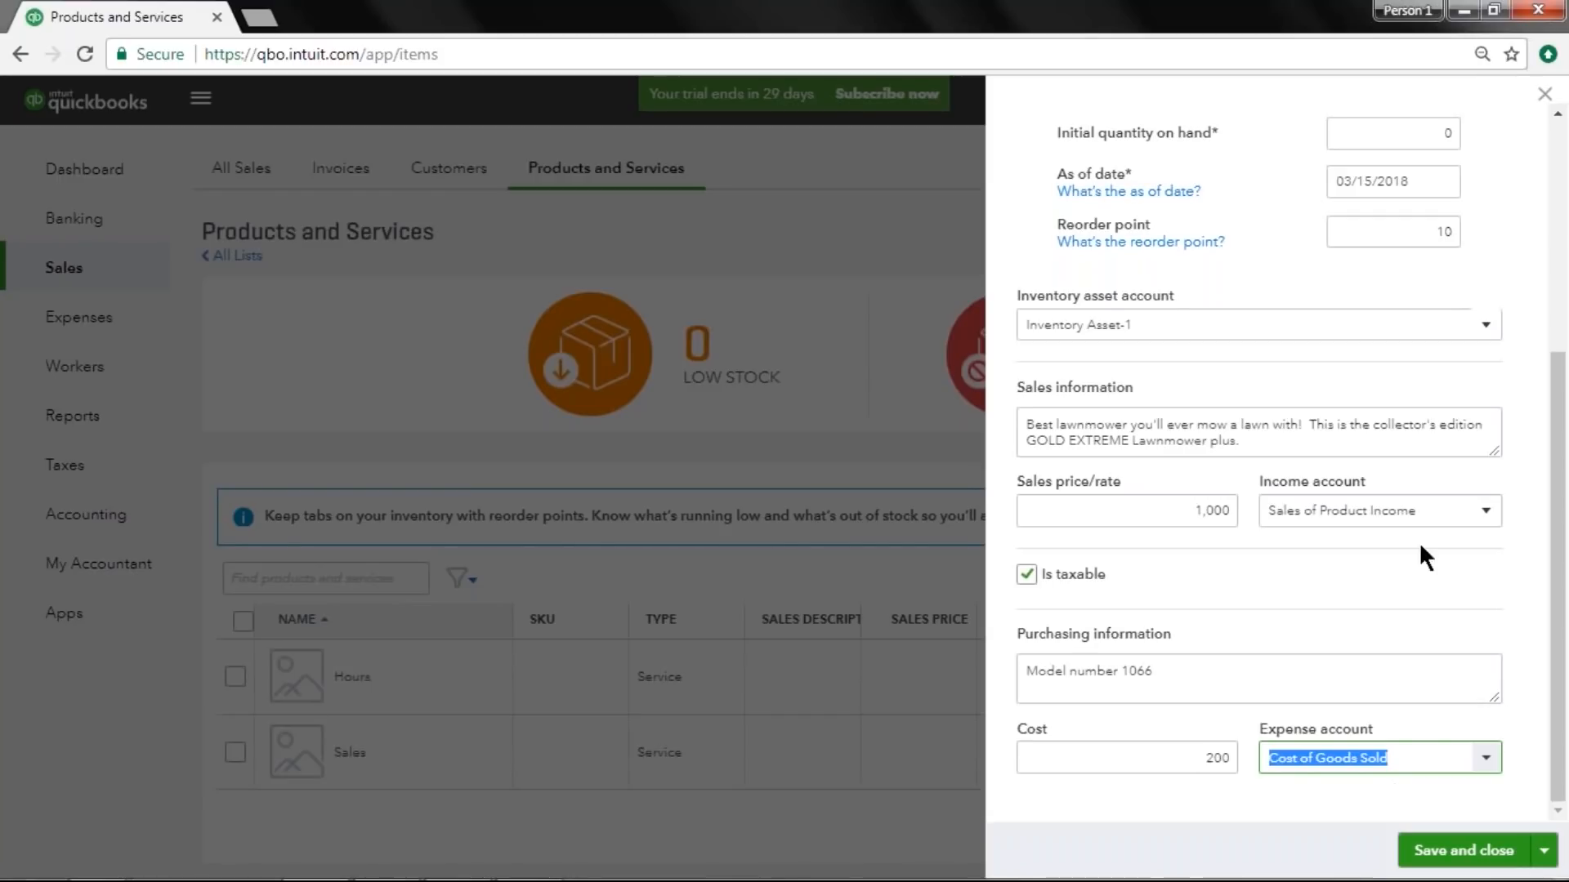
Save and close the new Lawnmower inventory product.
{"action": "left_click", "coordinate": [1418, 511]}
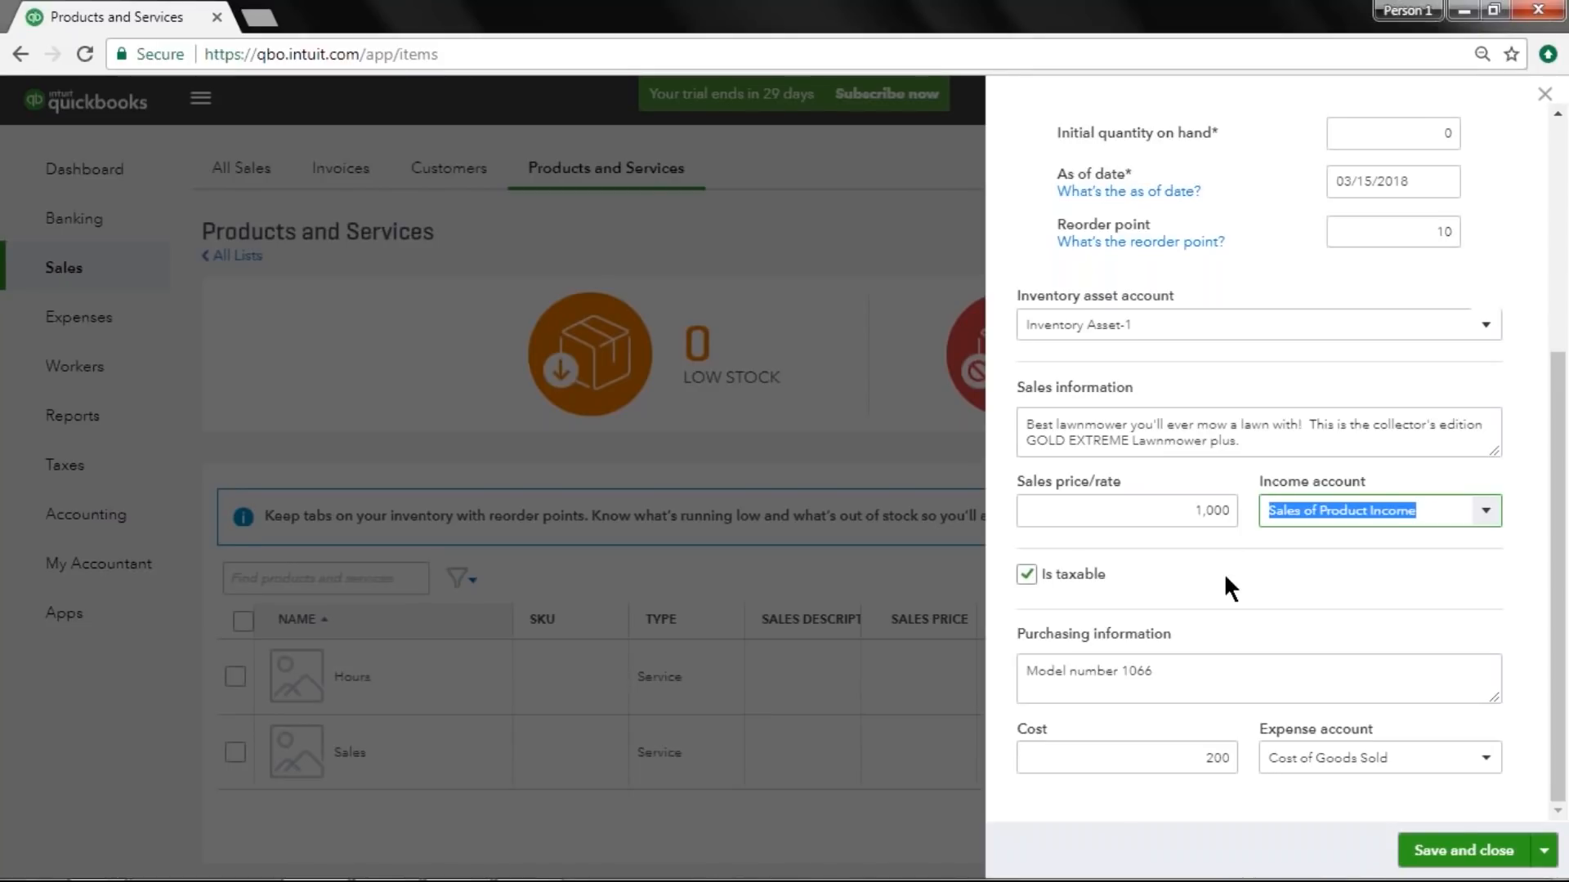
{"action": "left_click", "coordinate": [1467, 850]}
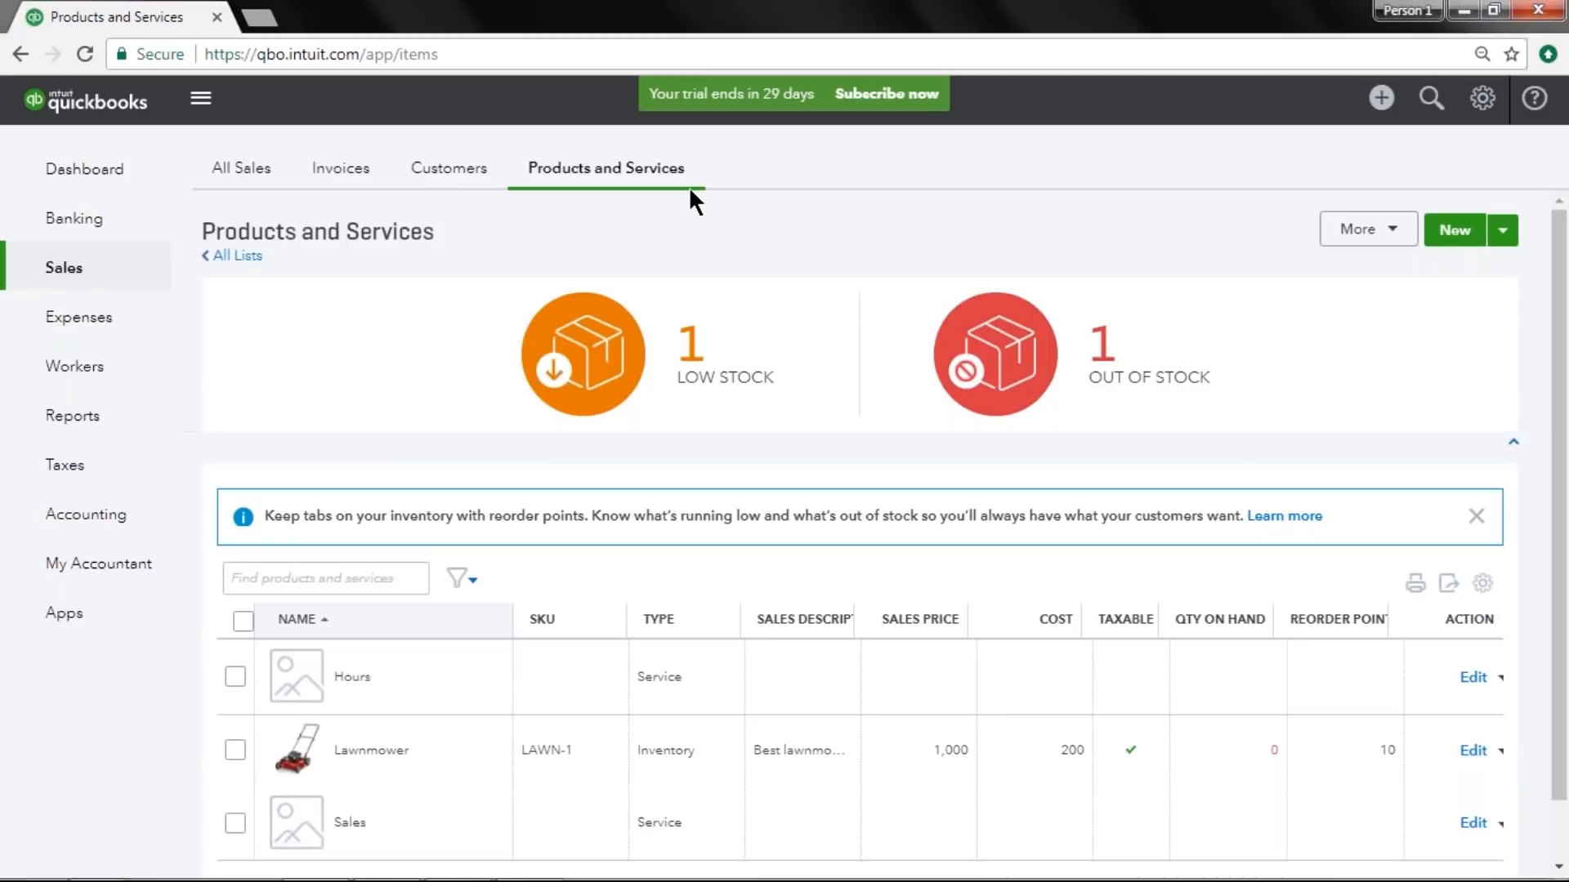
Filter the product list by low stock items and by out of stock items, clearing each filter.
{"action": "left_click", "coordinate": [597, 387]}
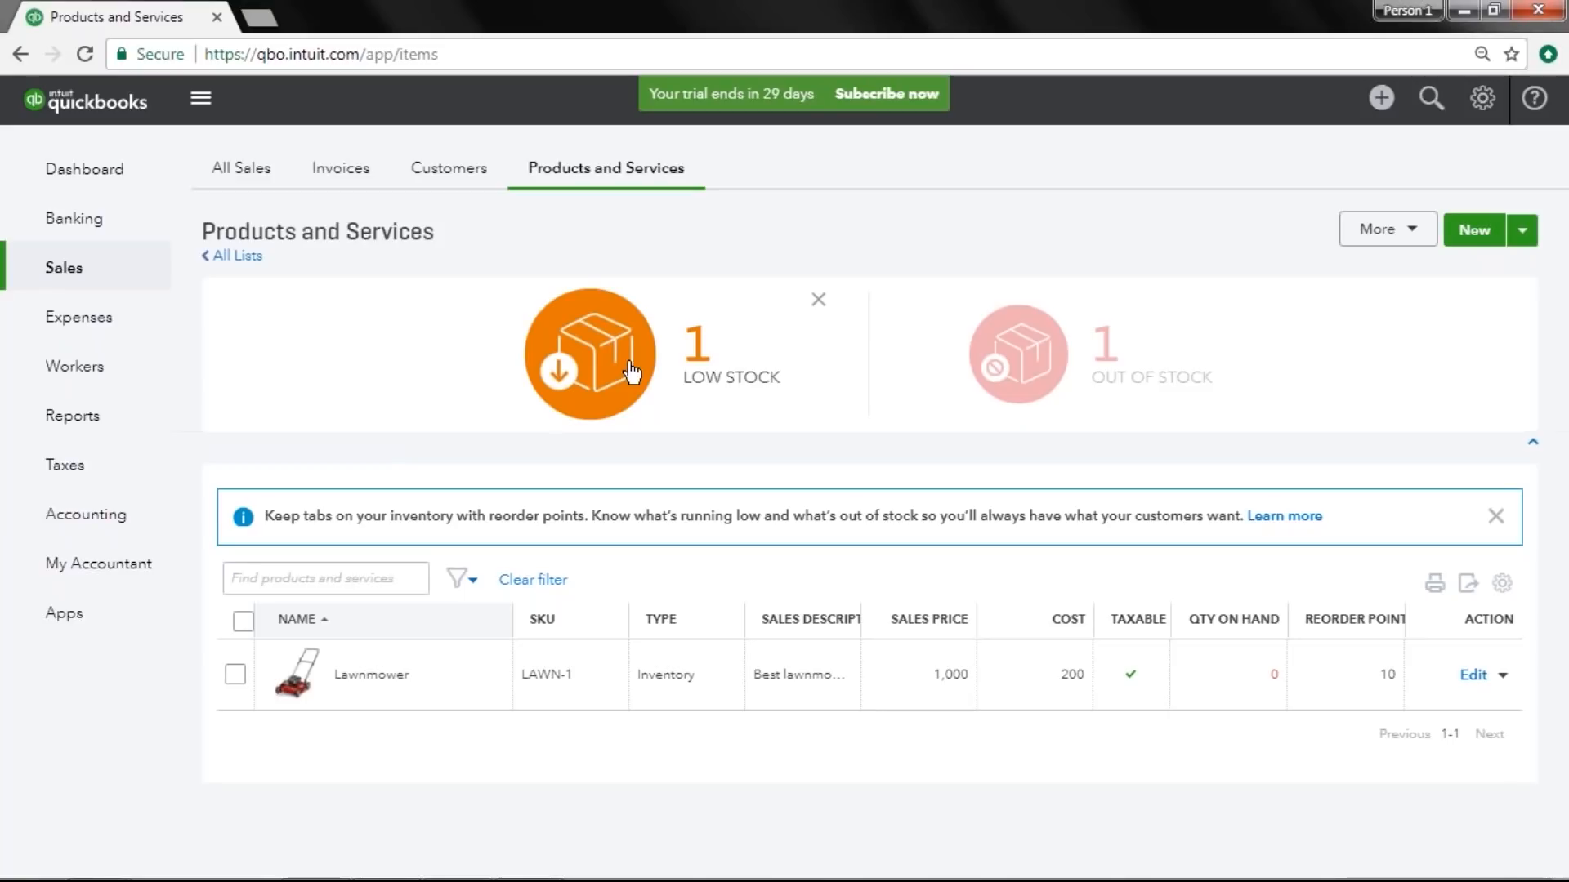
{"action": "left_click", "coordinate": [818, 300]}
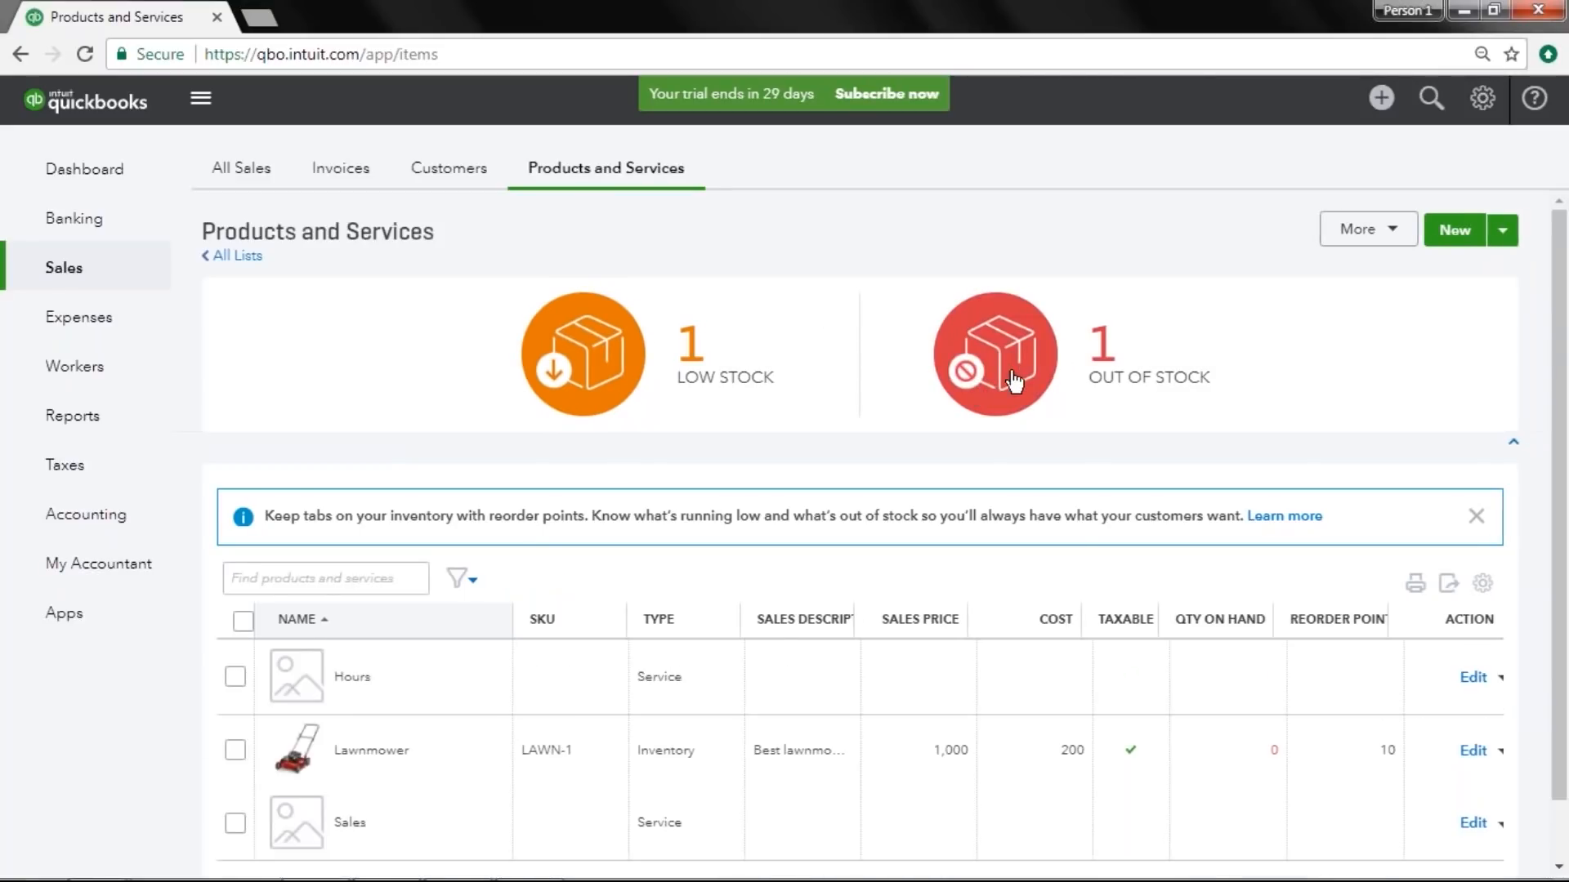
{"action": "left_click", "coordinate": [1014, 381]}
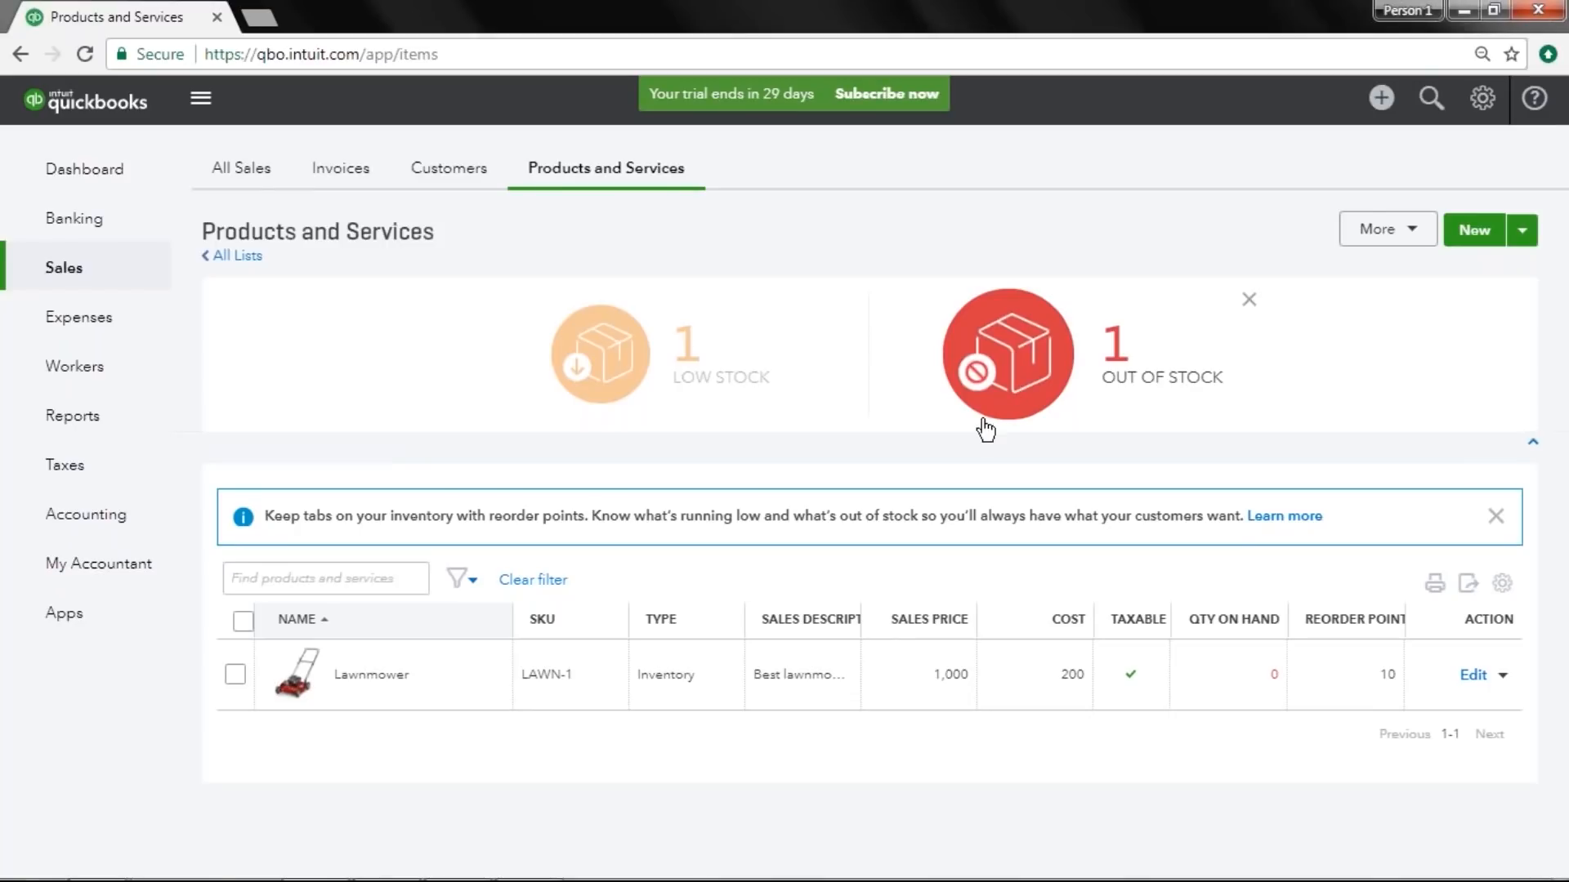
{"action": "left_click", "coordinate": [977, 385]}
{"action": "left_click", "coordinate": [1247, 304]}
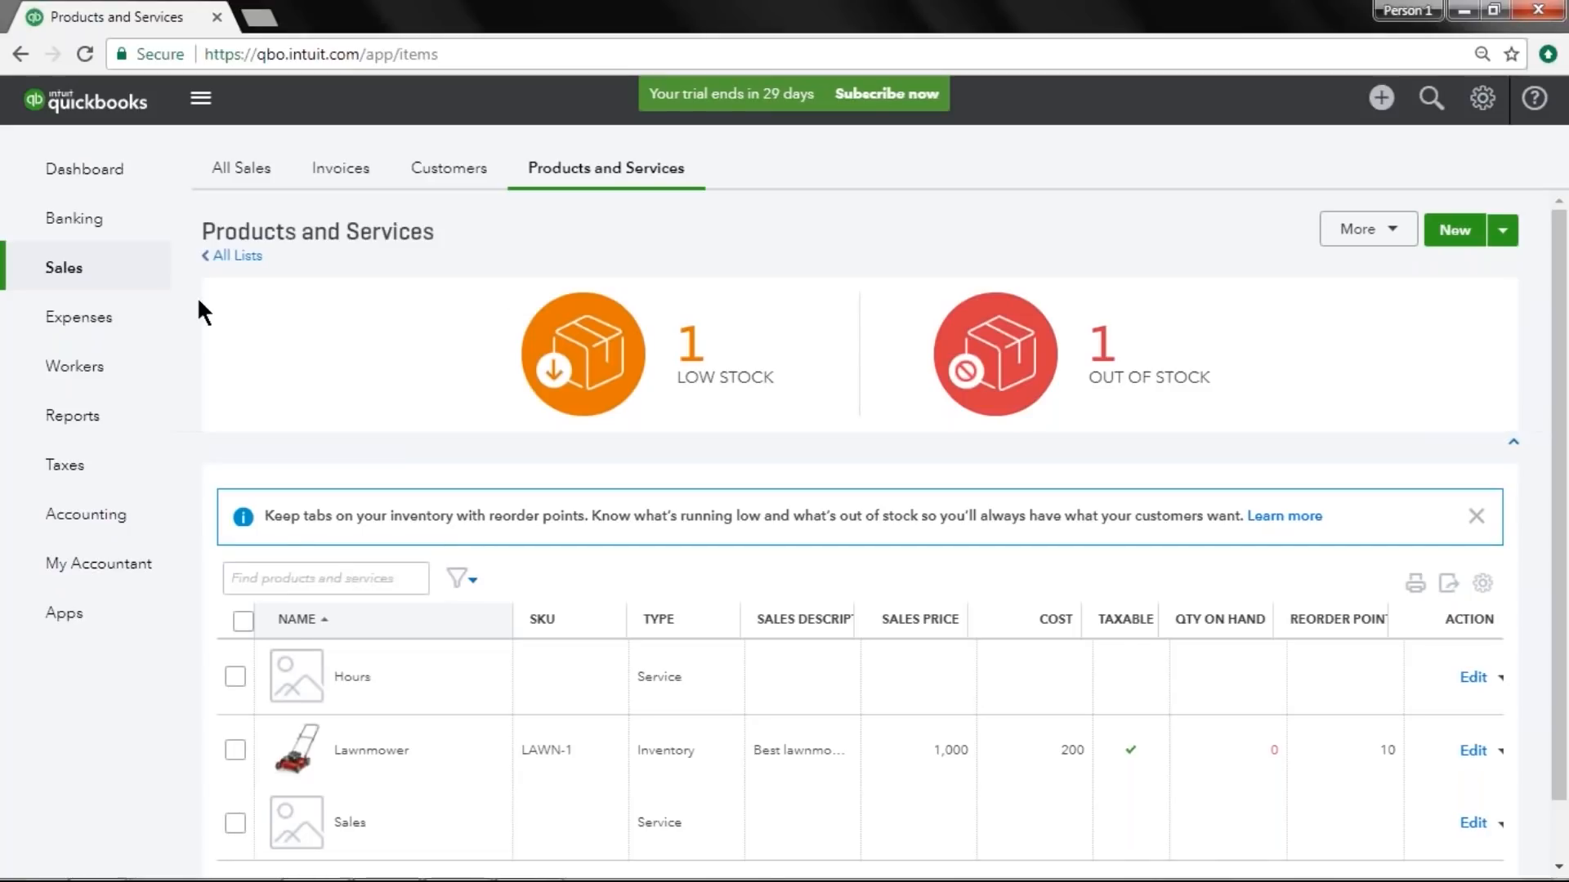
Open the Vendors list under Expenses and browse through the vendors.
{"action": "left_click", "coordinate": [138, 329]}
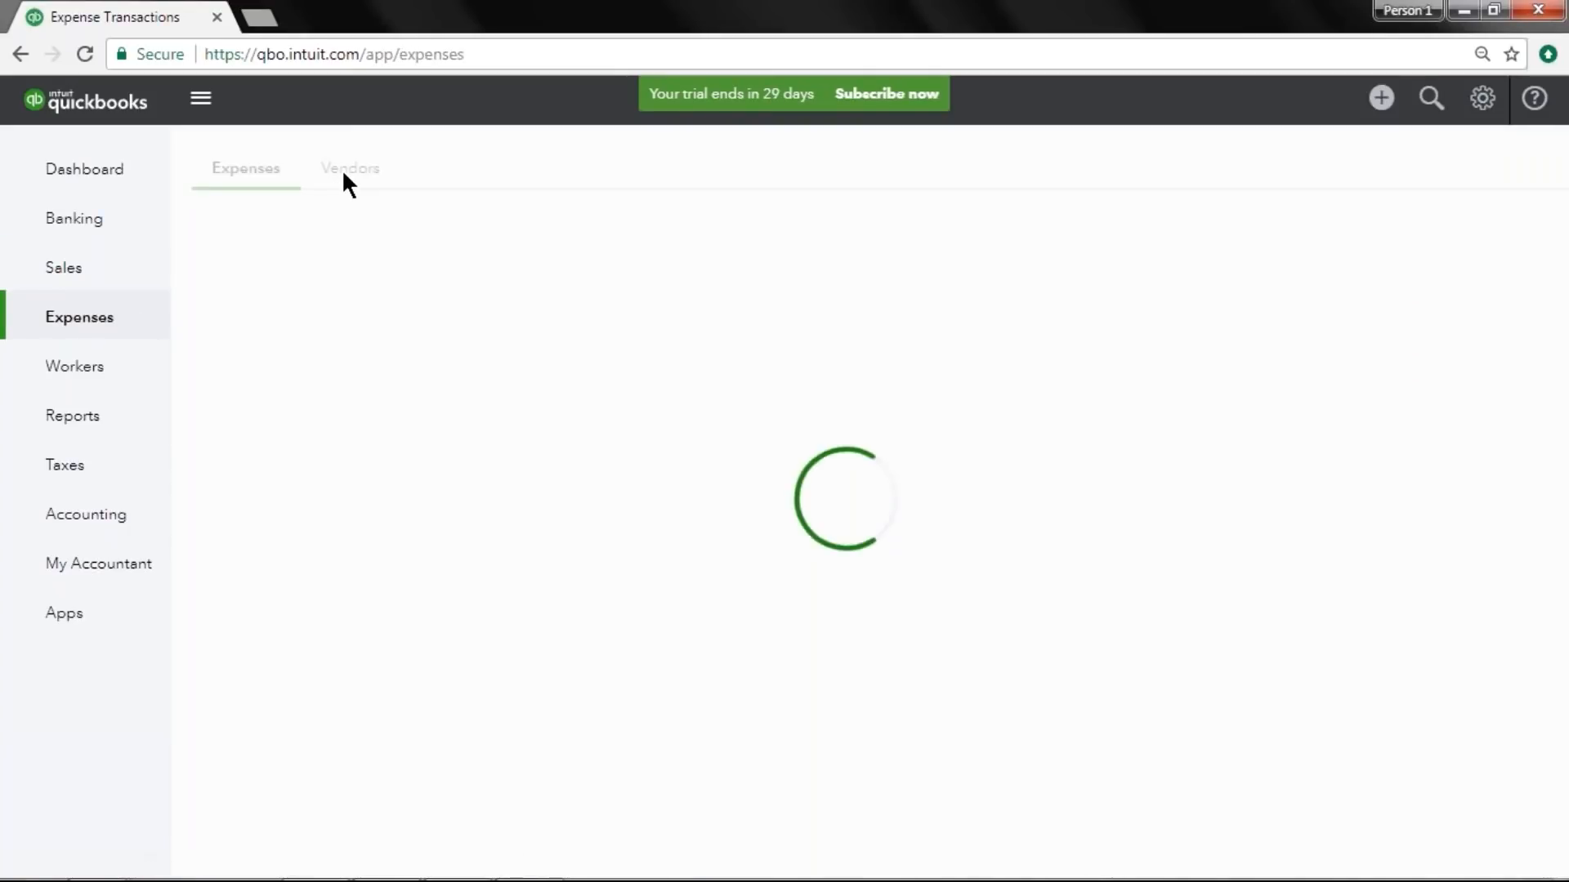
{"action": "left_click", "coordinate": [330, 183]}
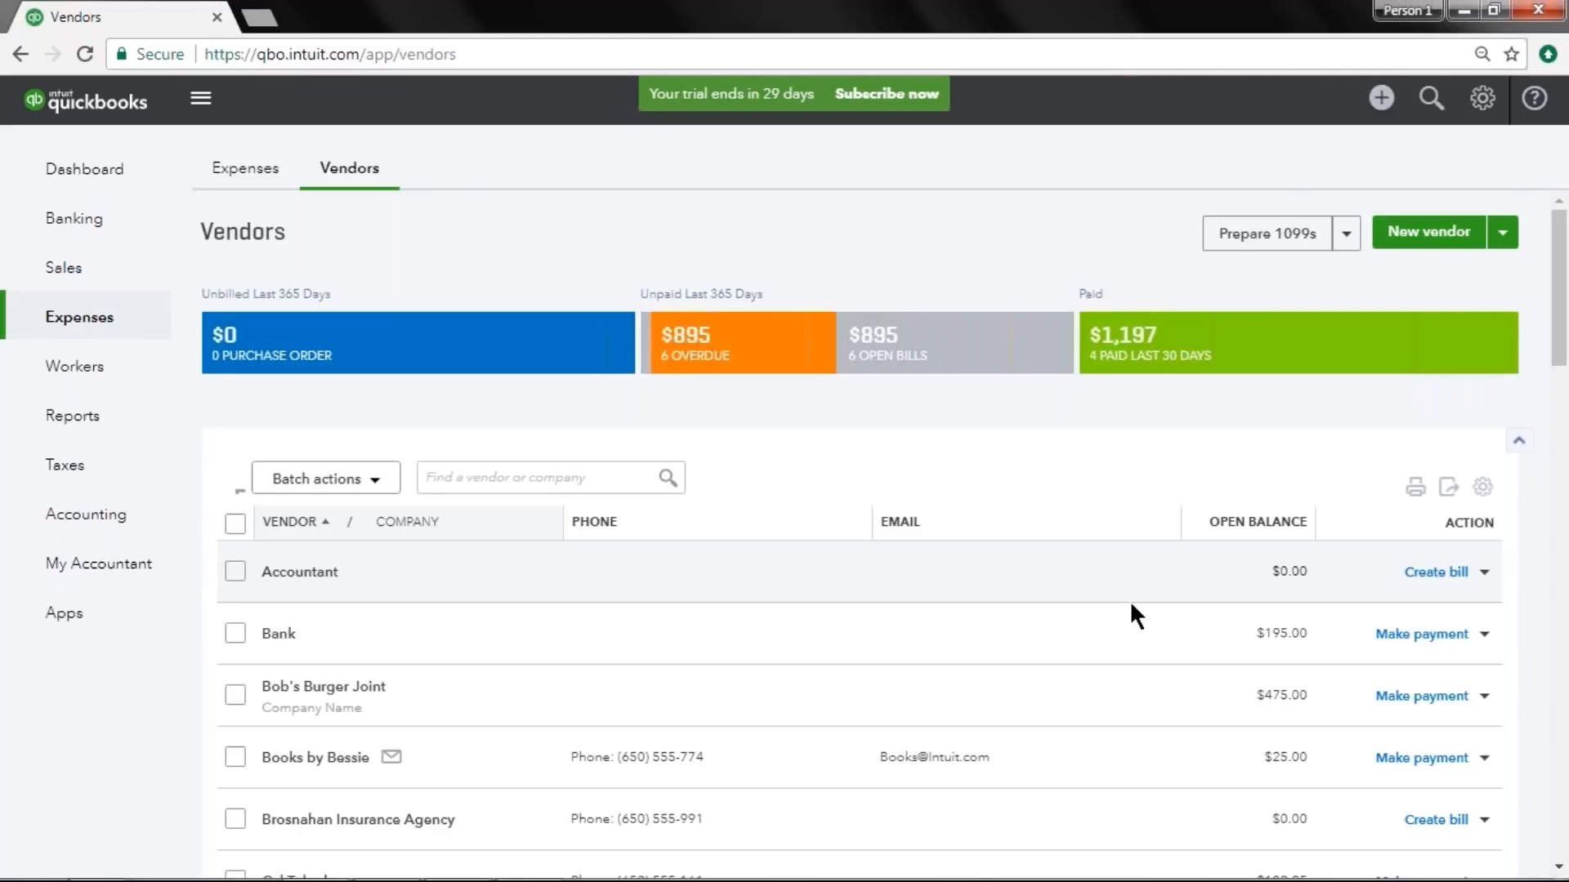
{"action": "scroll", "coordinate": [1130, 605], "scroll_direction": "down", "scroll_amount": 7}
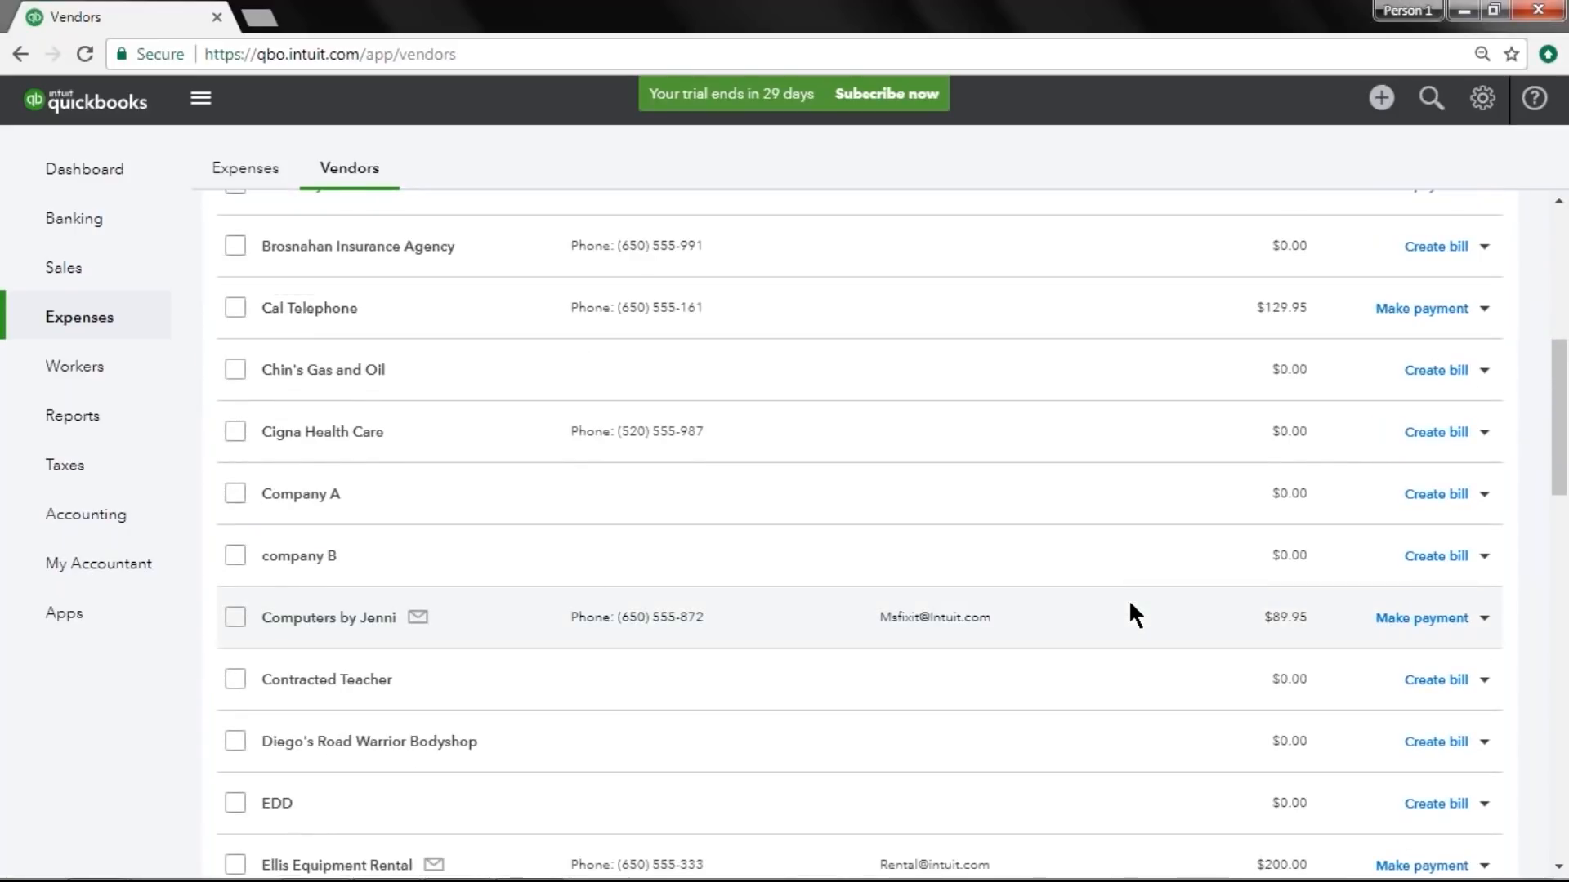
{"action": "scroll", "coordinate": [1130, 605], "scroll_direction": "down", "scroll_amount": 6}
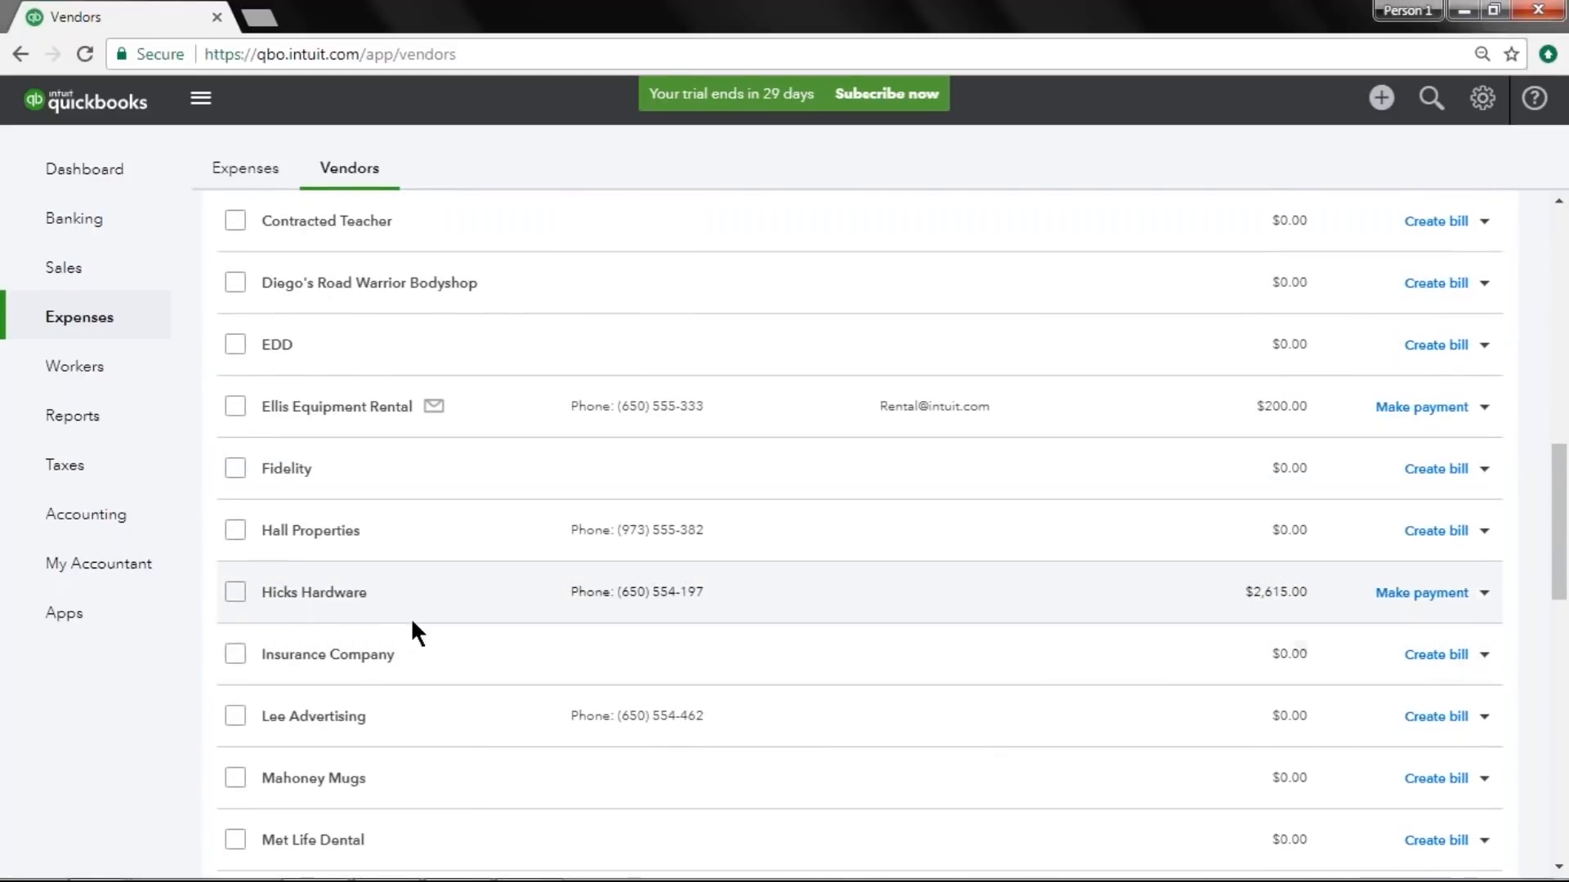
{"action": "scroll", "coordinate": [1017, 686], "scroll_direction": "up", "scroll_amount": 12}
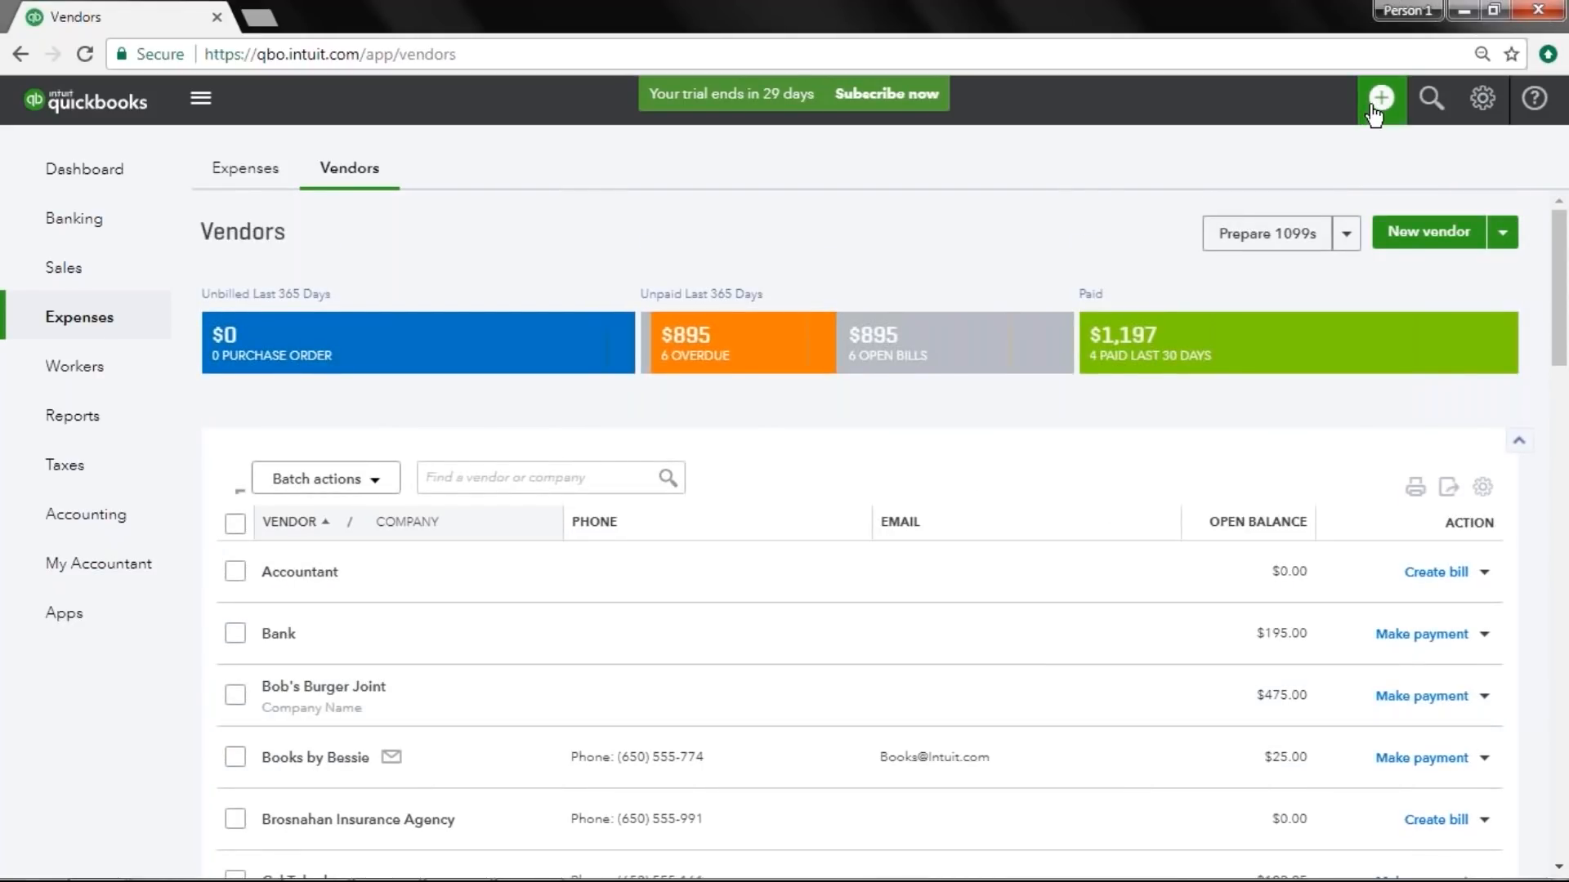
Create a new purchase order and choose Hicks Hardware as the vendor.
{"action": "left_click", "coordinate": [1371, 113]}
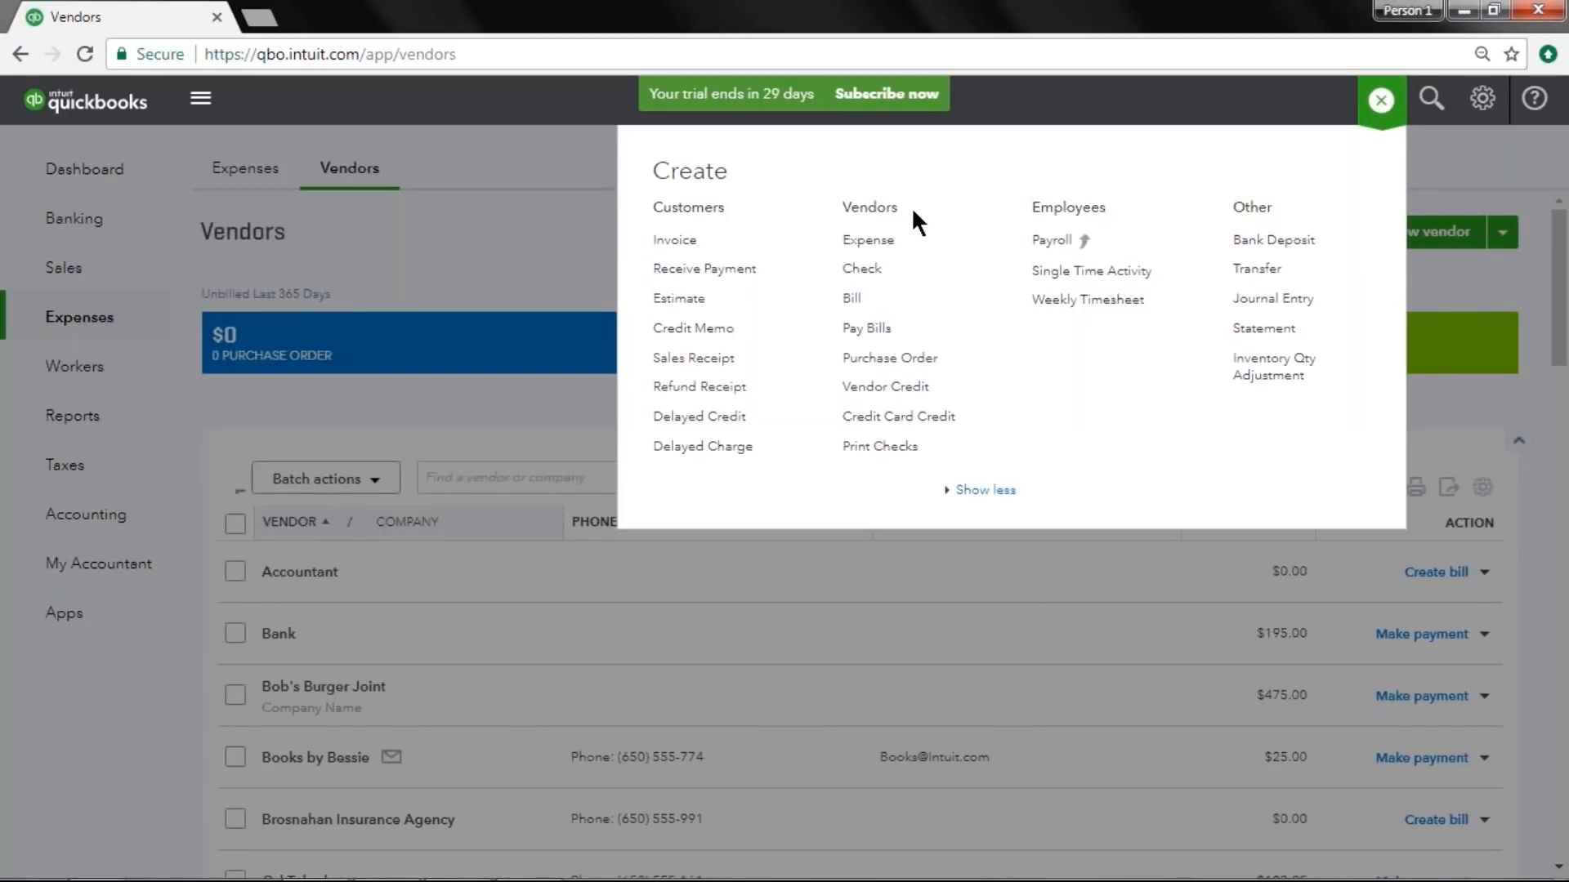
{"action": "left_click", "coordinate": [949, 366]}
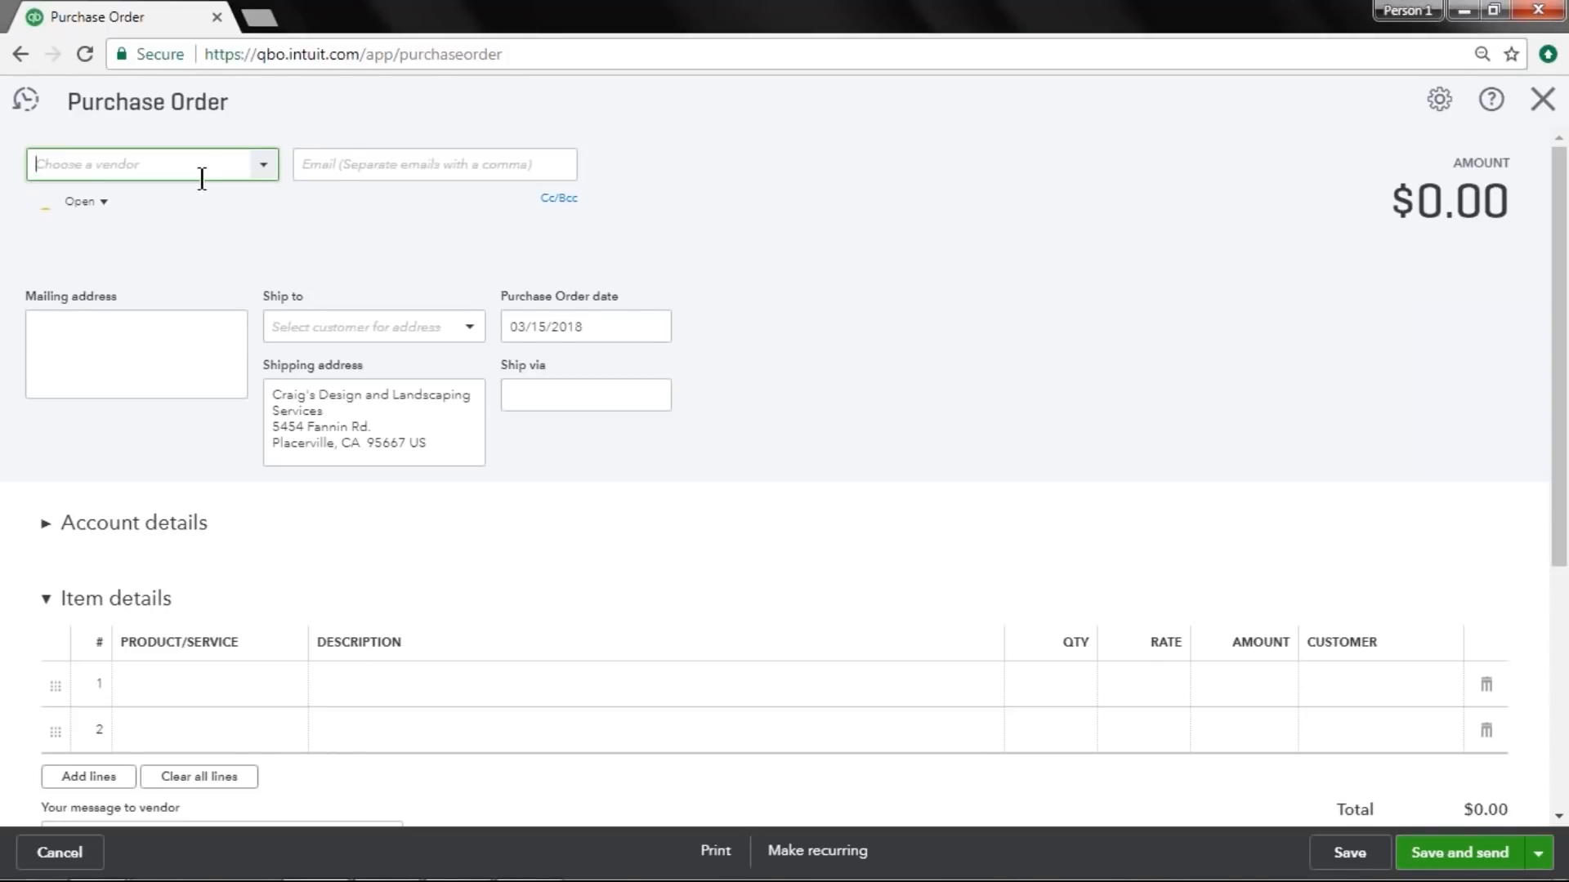
{"action": "left_click", "coordinate": [264, 172]}
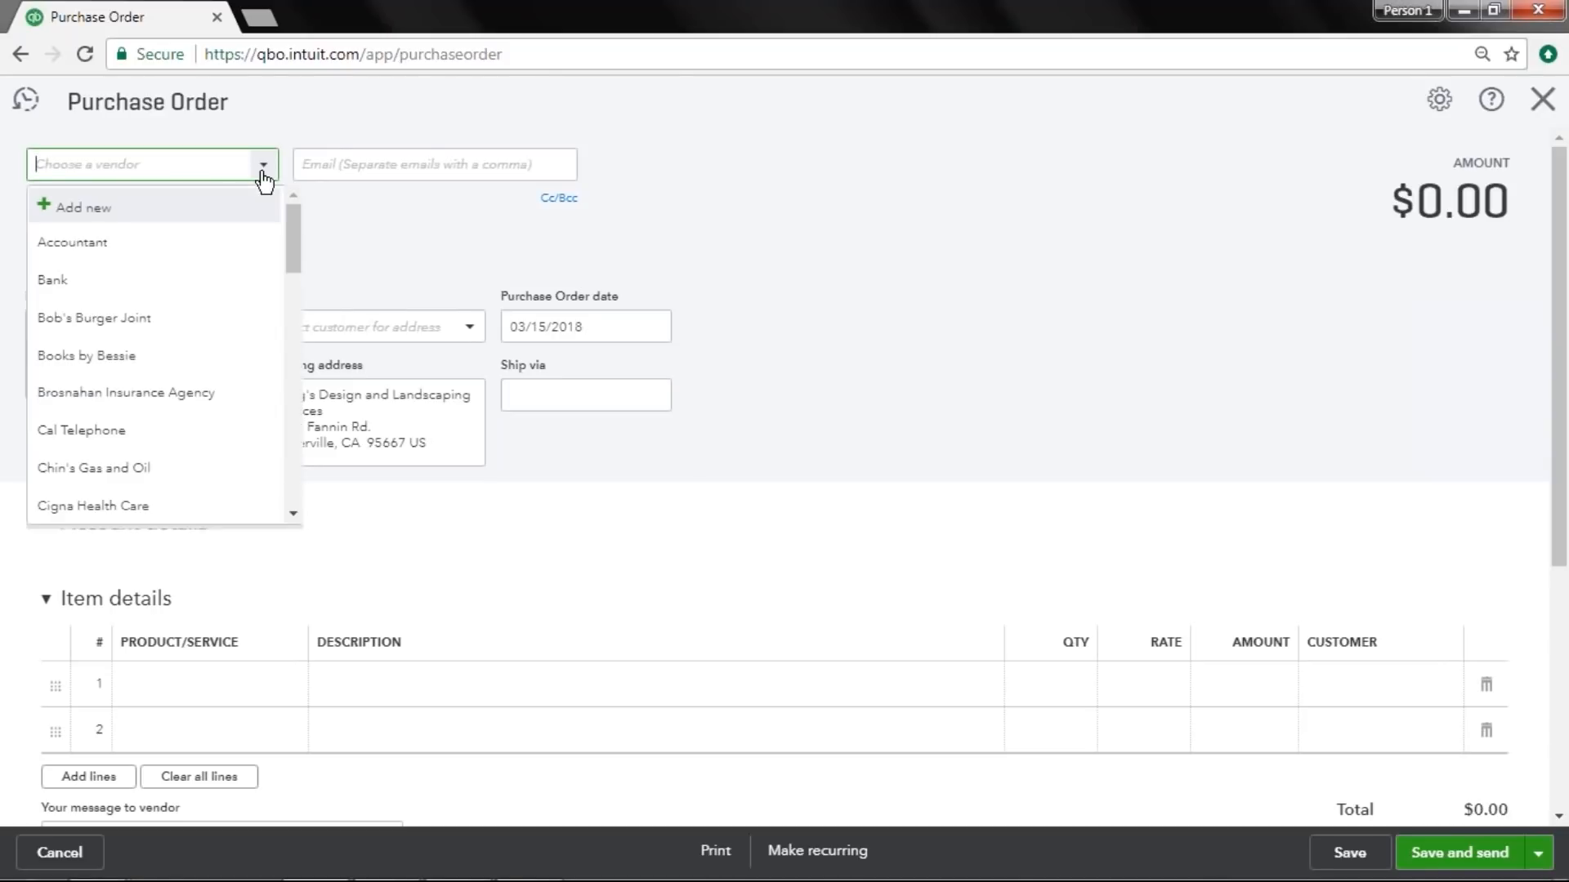
{"action": "type", "text": "Hicks Hardware"}
{"action": "key", "text": "Tab"}
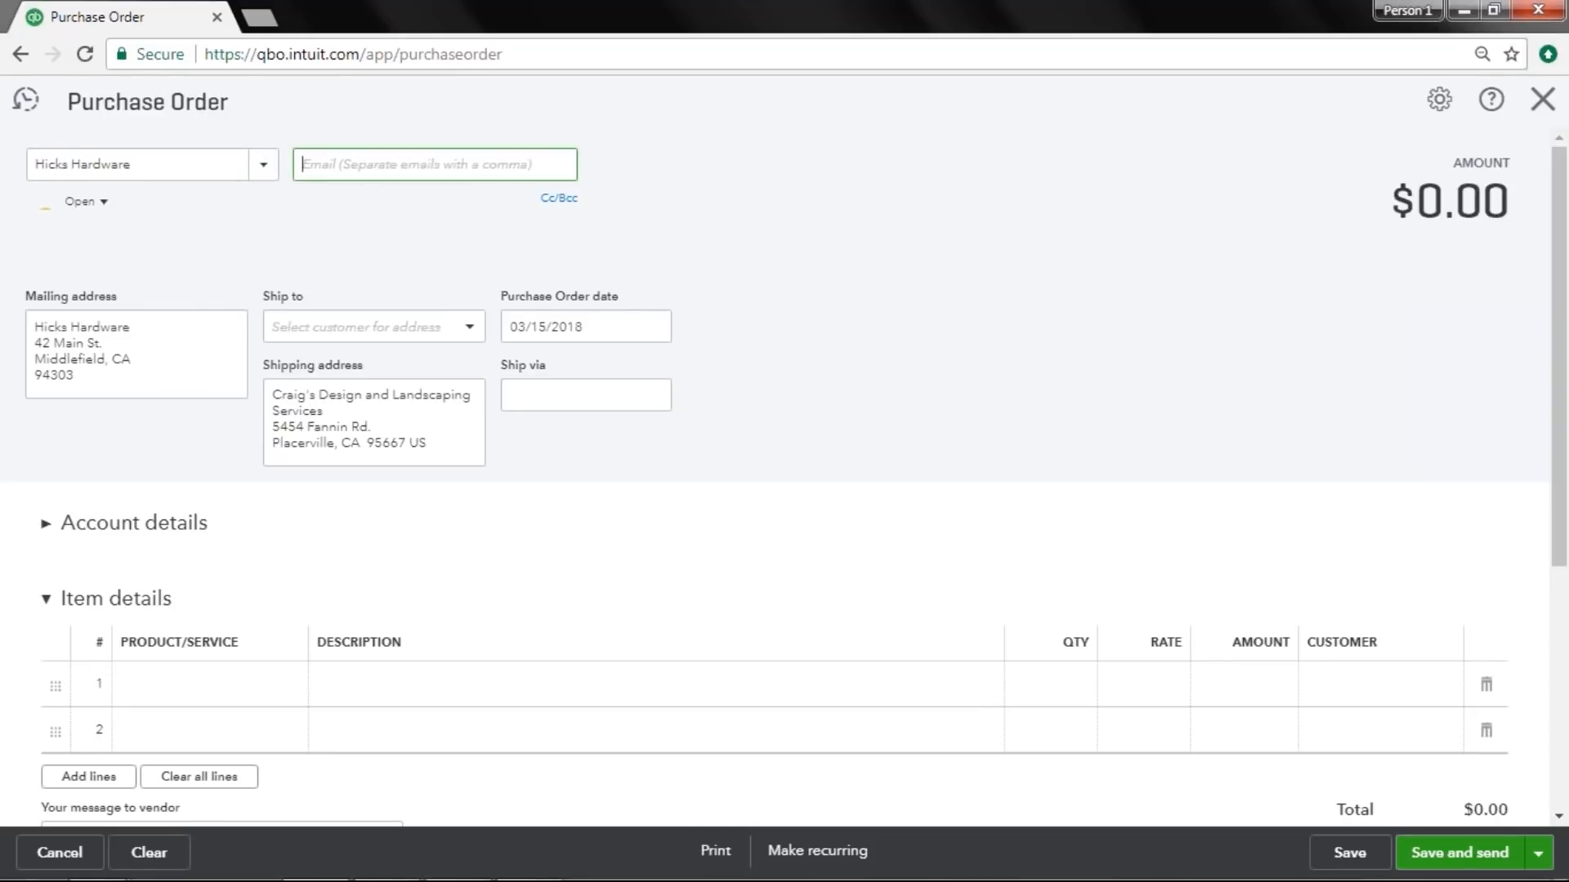
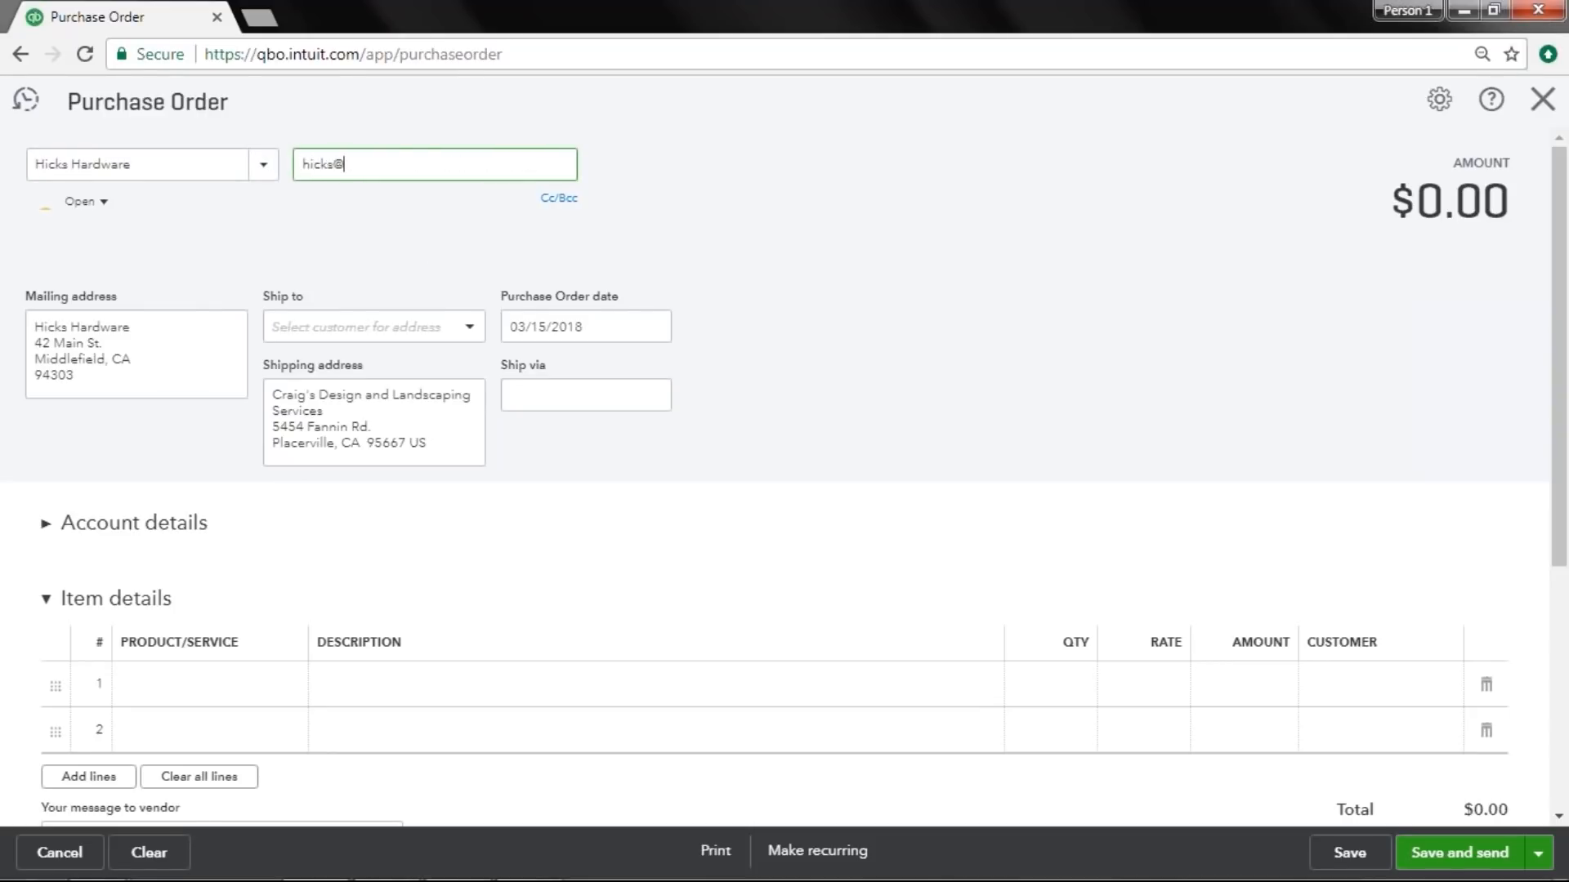
Enter the vendor's e-mail address on the purchase order and open and cancel the Cc/Bcc options.
{"action": "left_click", "coordinate": [559, 197]}
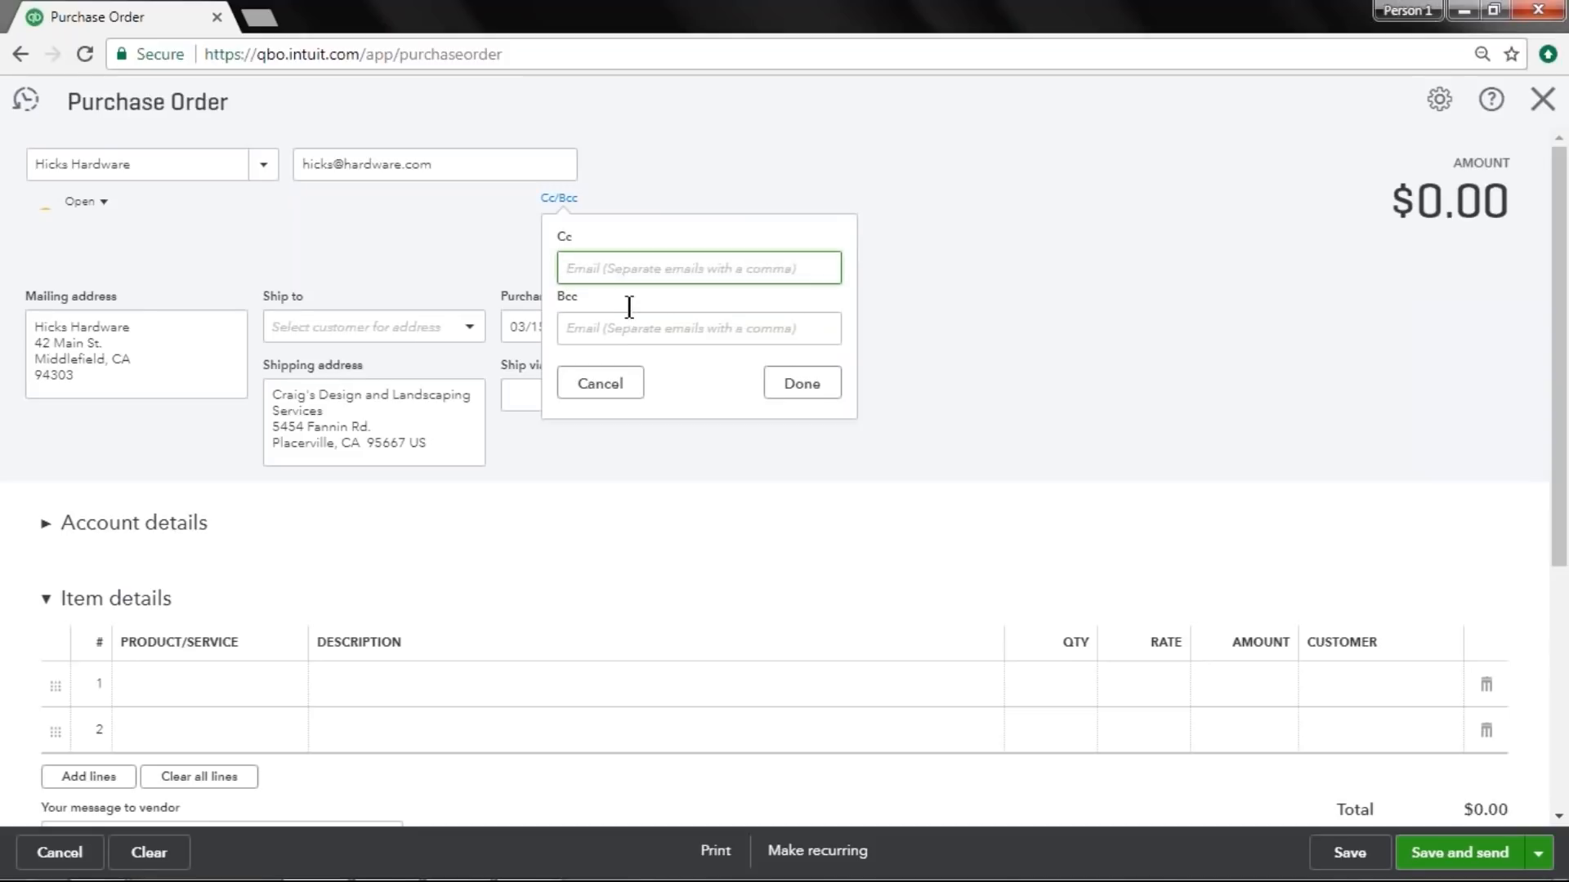
{"action": "left_click", "coordinate": [587, 384]}
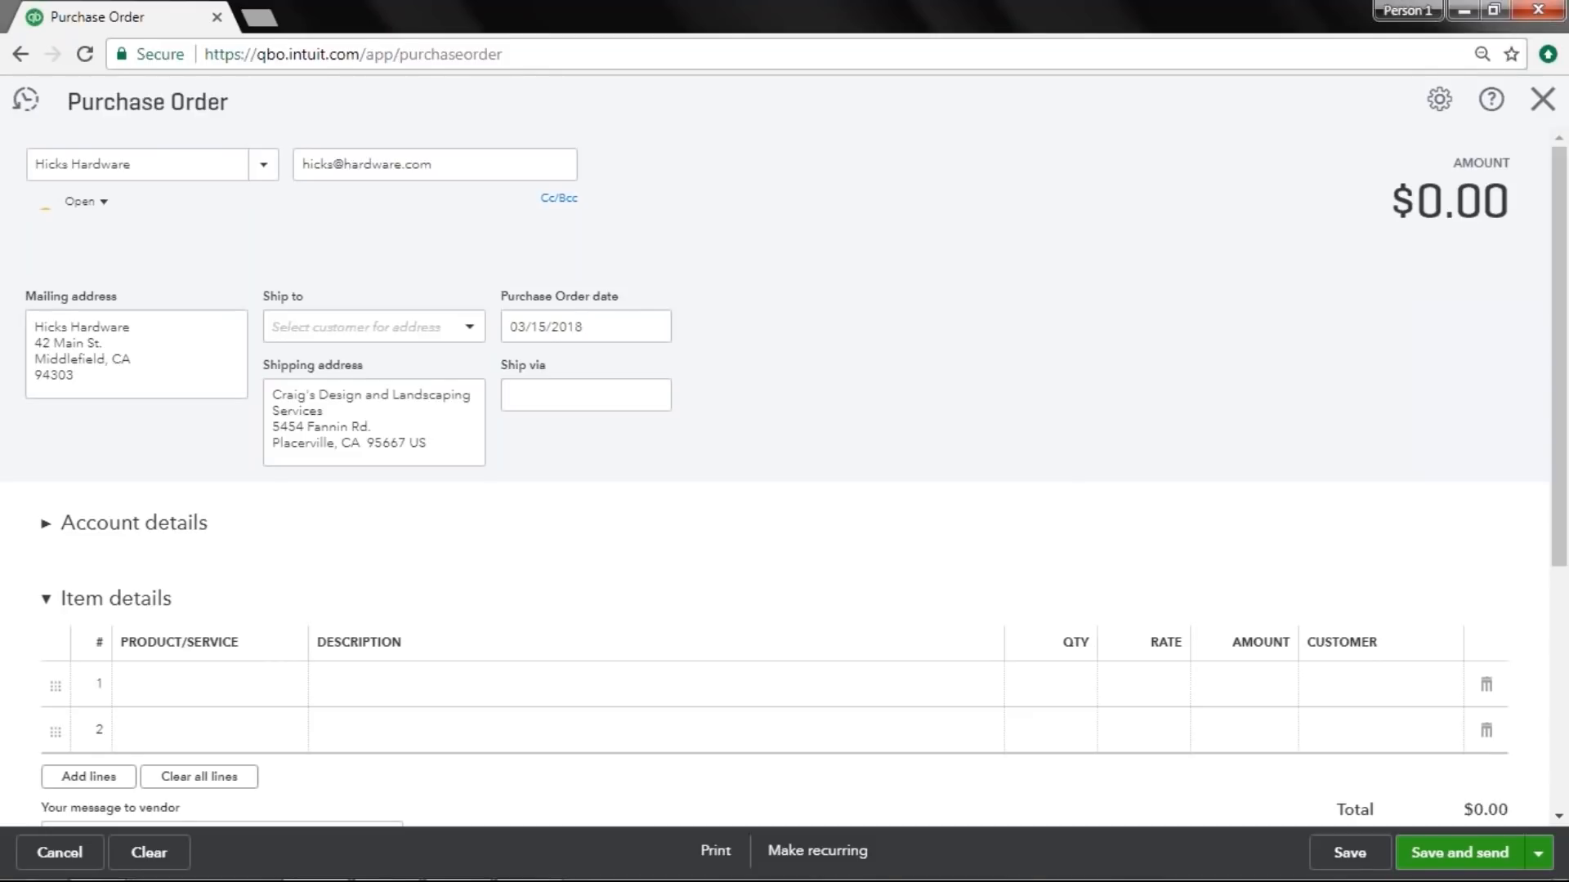
Examine the Ship to, shipping address and purchase order date fields.
{"action": "left_click", "coordinate": [301, 400]}
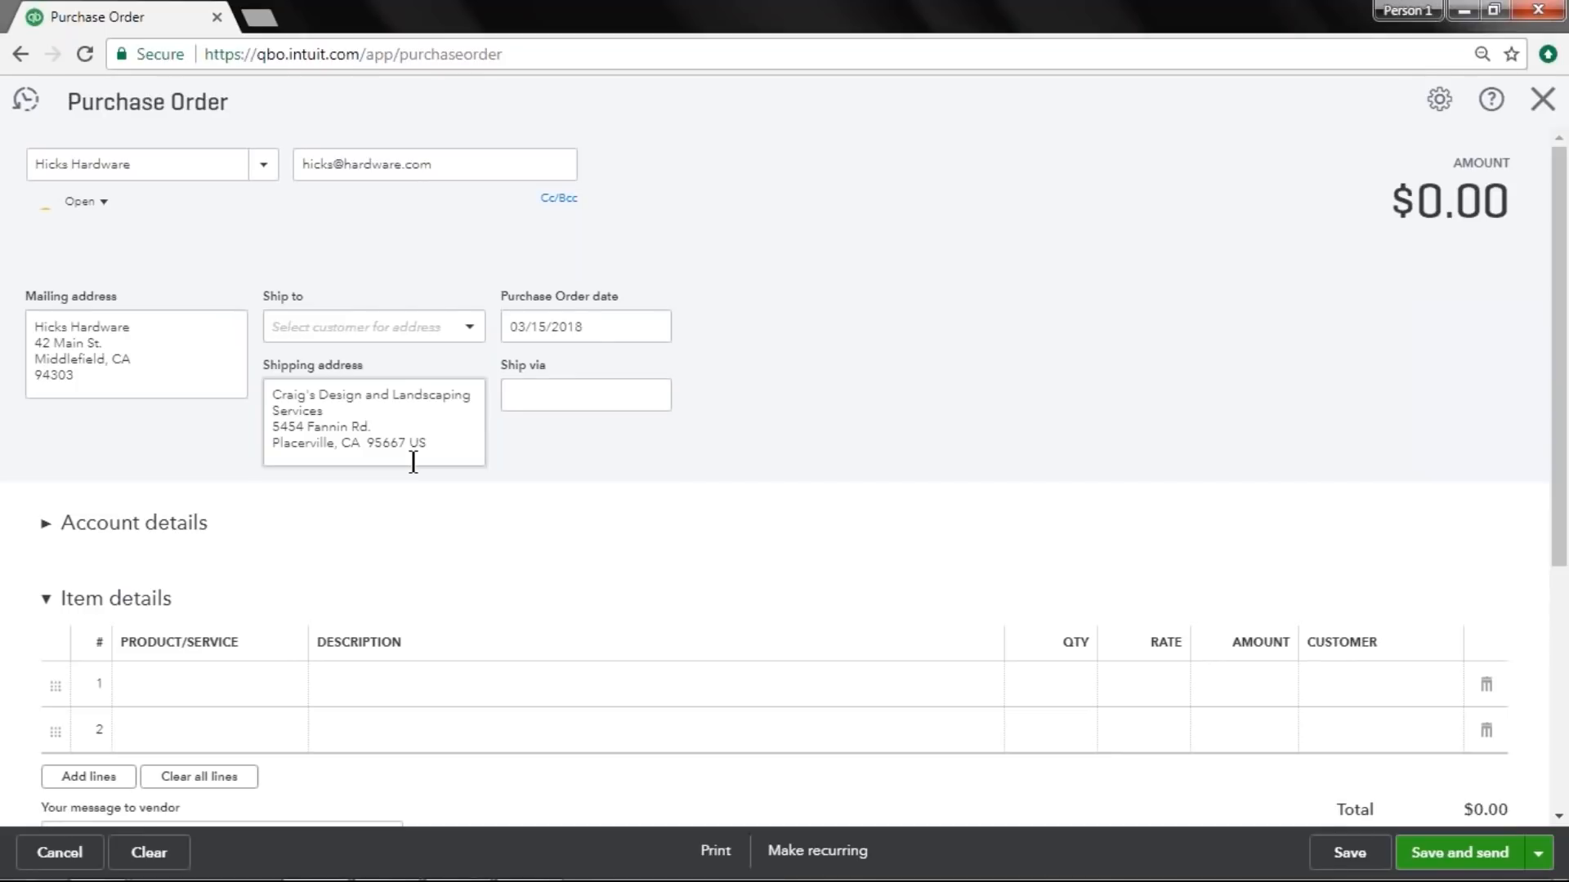
{"action": "left_click", "coordinate": [471, 336]}
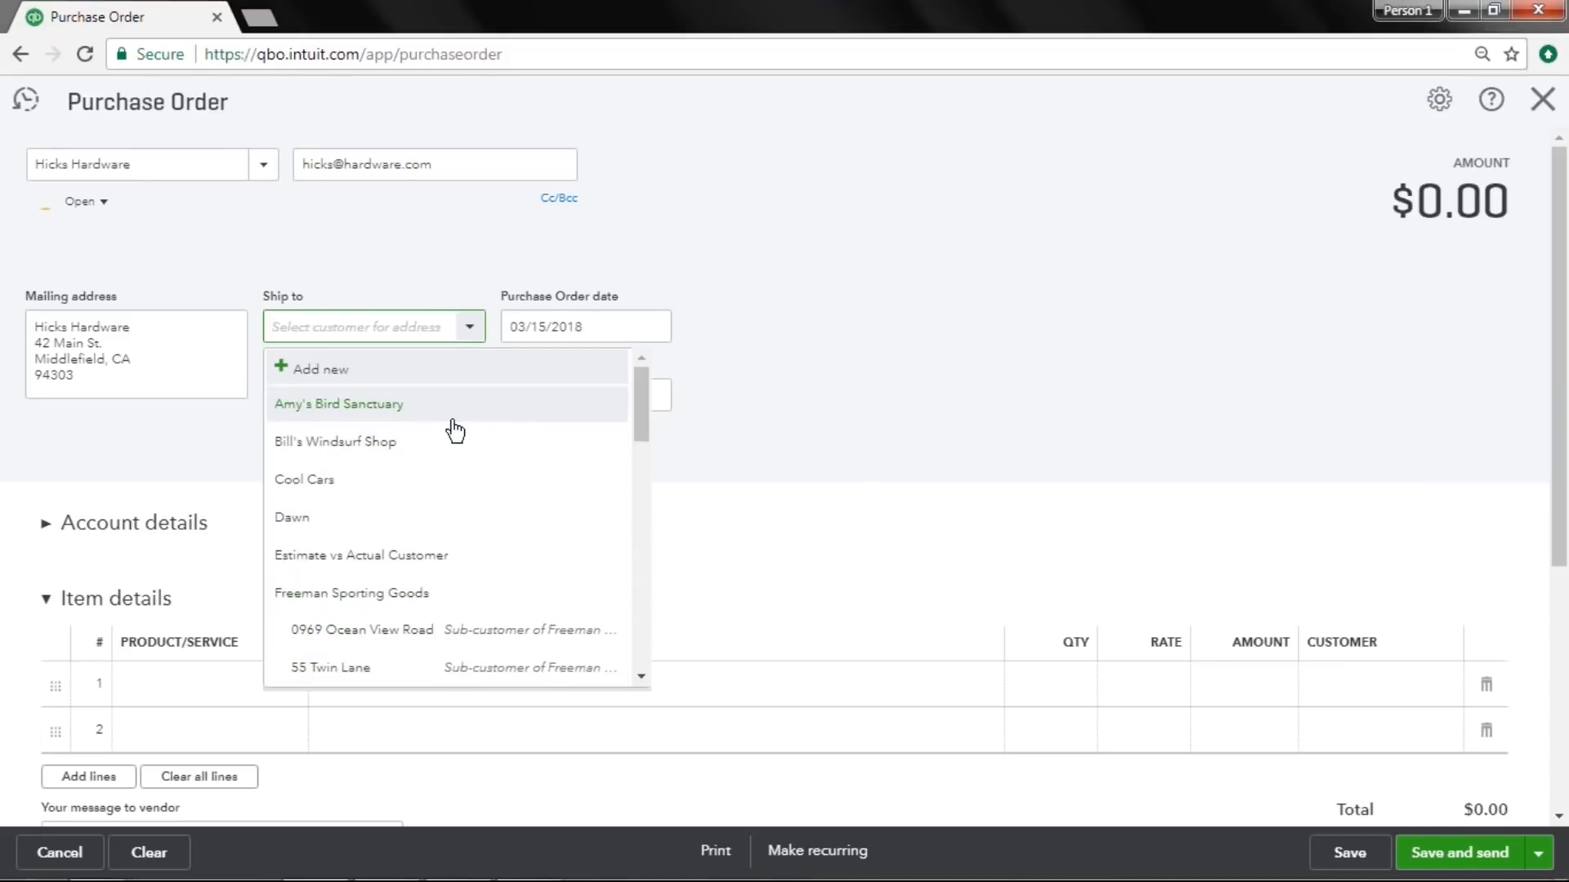
{"action": "left_click", "coordinate": [859, 379]}
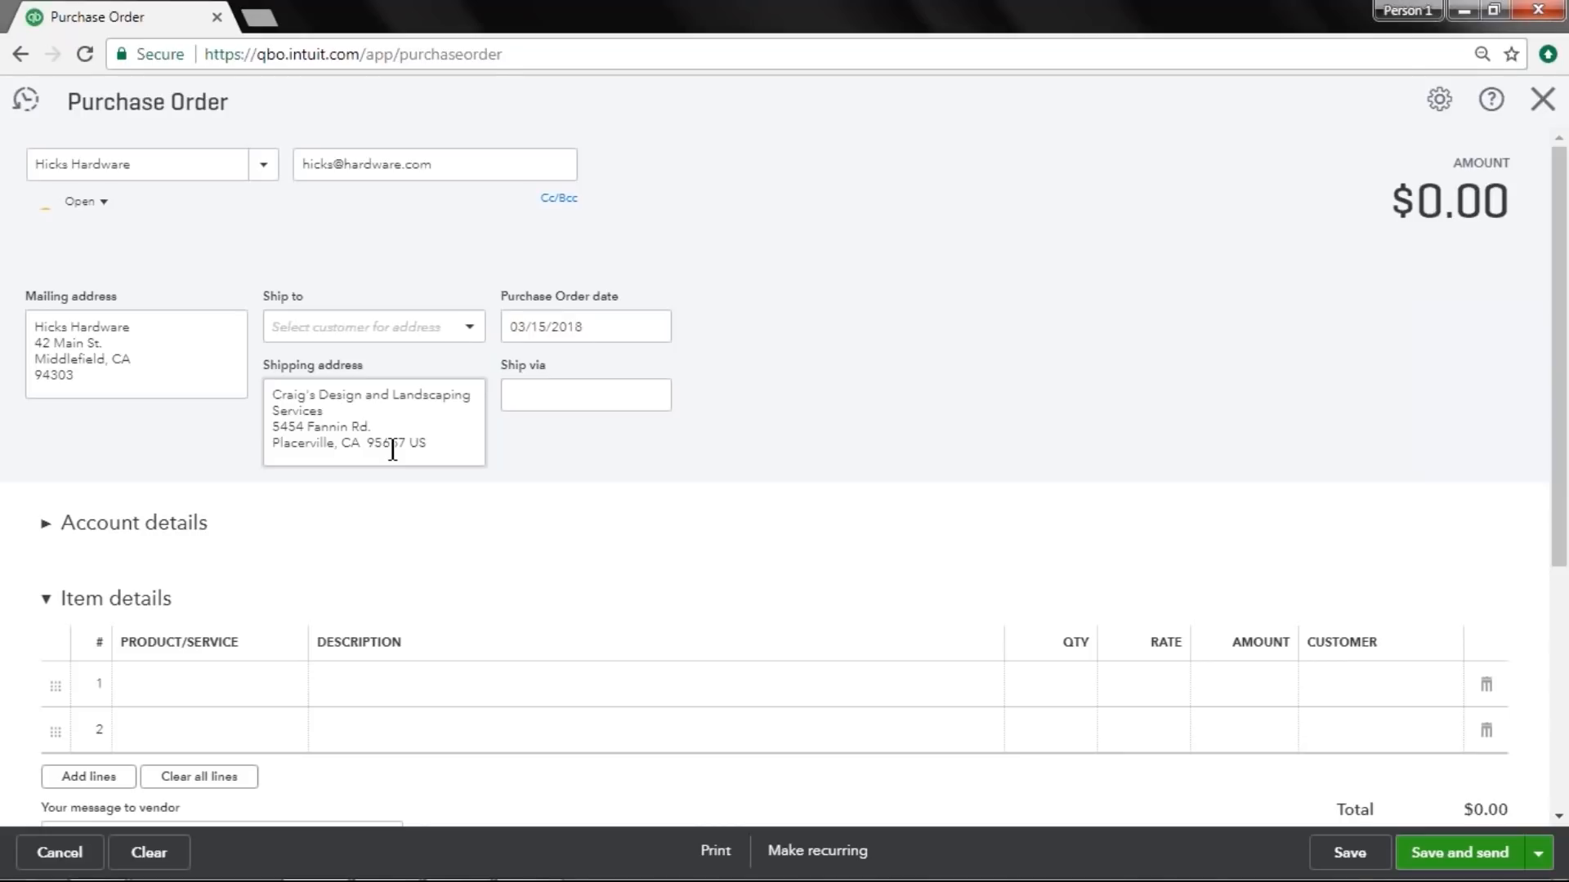
{"action": "left_click_drag", "start_coordinate": [434, 449], "coordinate": [234, 385]}
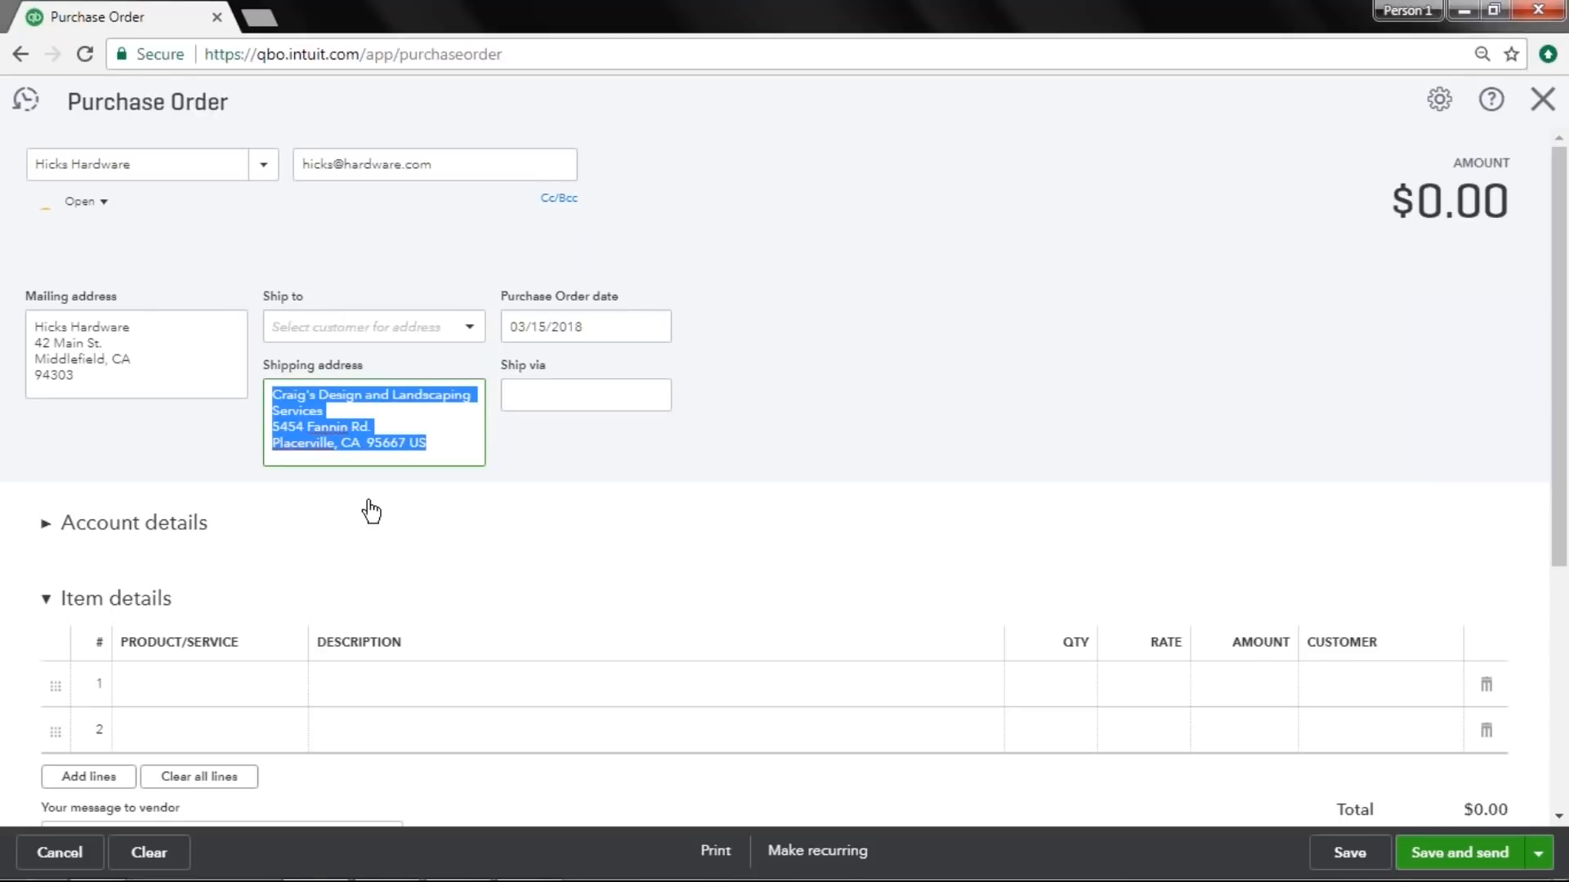
{"action": "triple_click", "coordinate": [613, 331]}
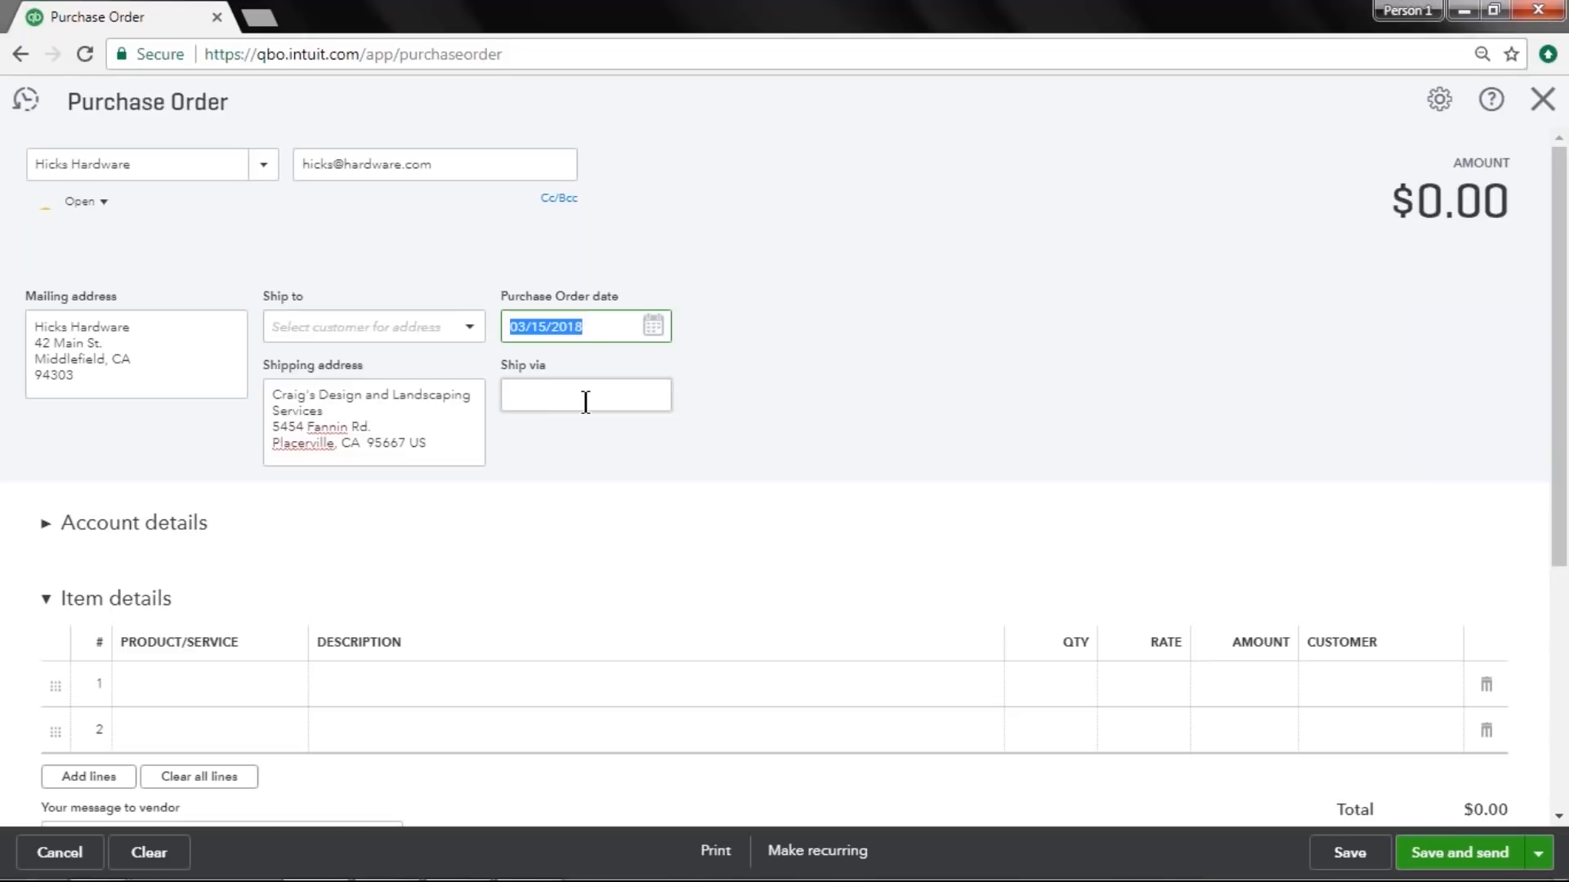
{"action": "left_click", "coordinate": [1160, 343]}
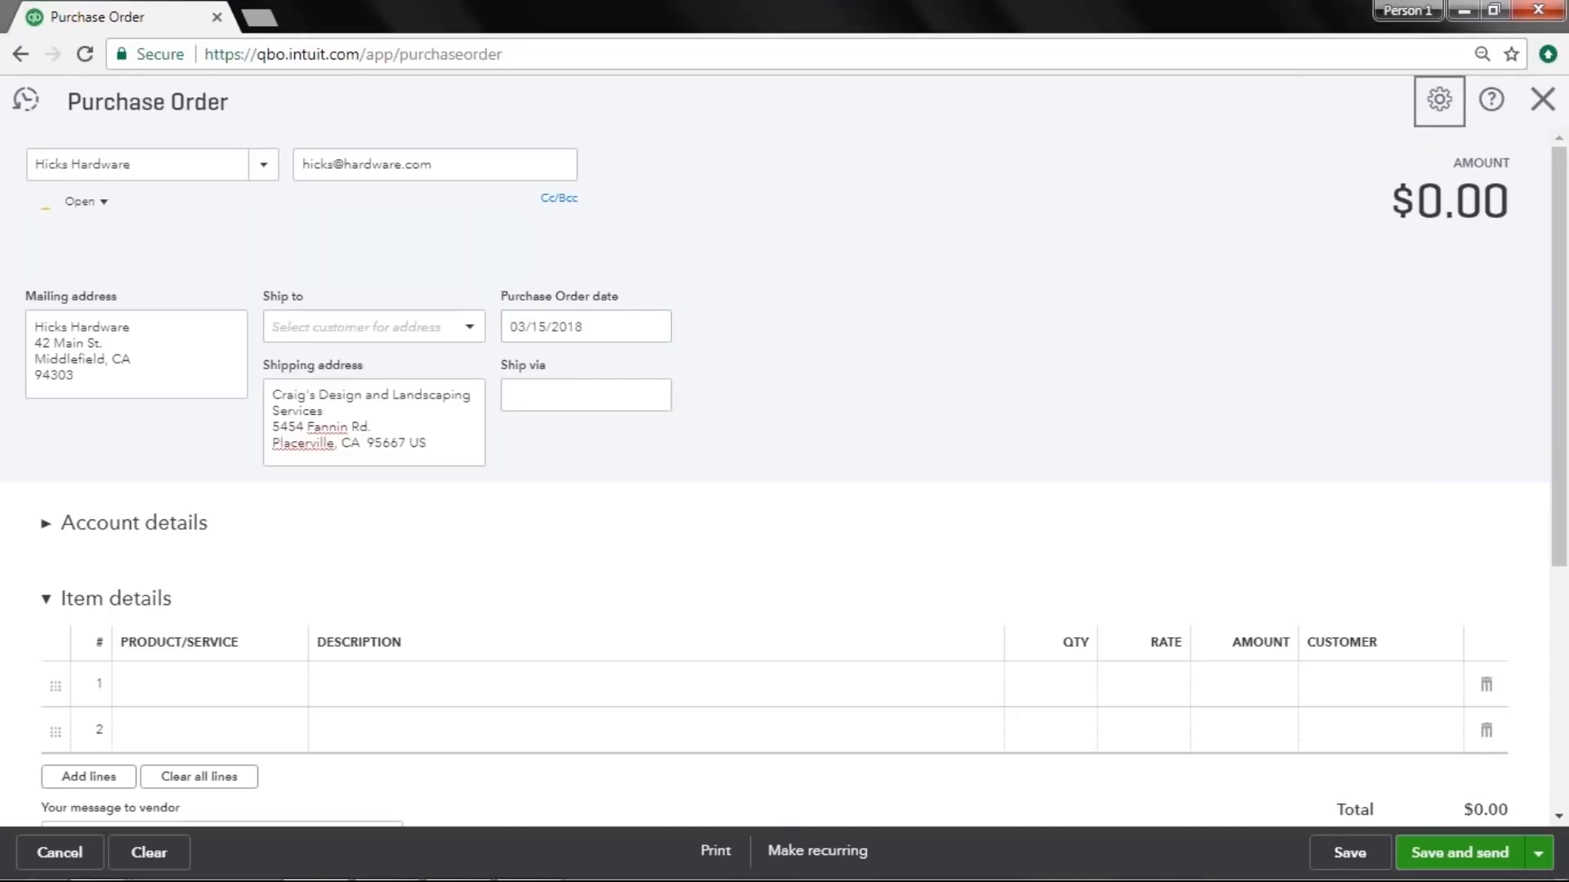
Enable custom transaction numbers in the purchase order customization settings.
{"action": "left_click", "coordinate": [1439, 99]}
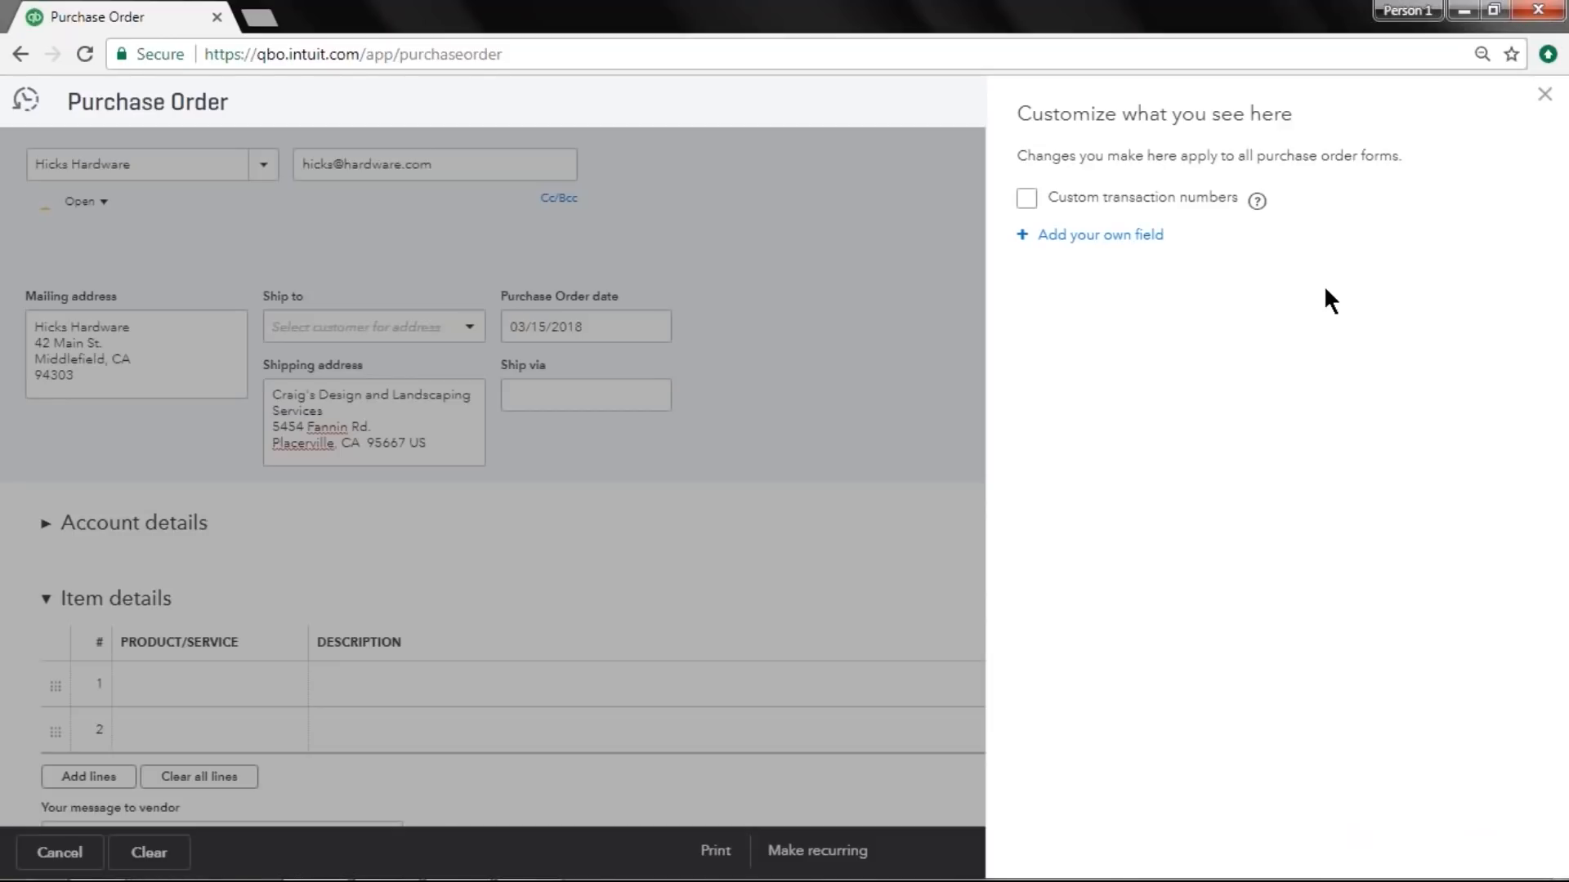
{"action": "left_click", "coordinate": [1027, 198]}
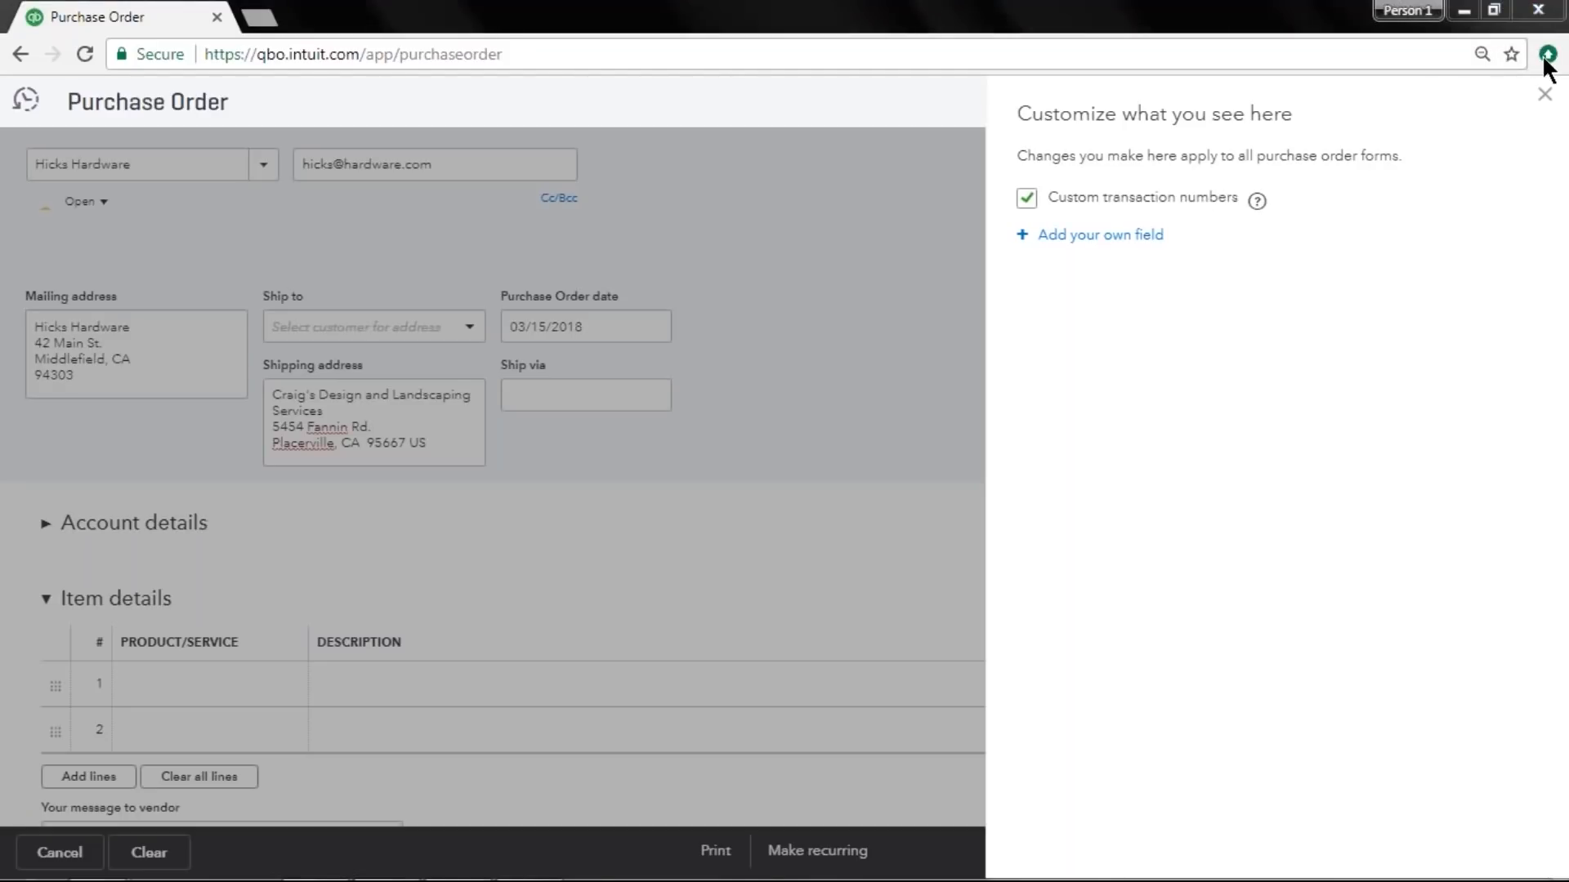
{"action": "left_click", "coordinate": [1544, 96]}
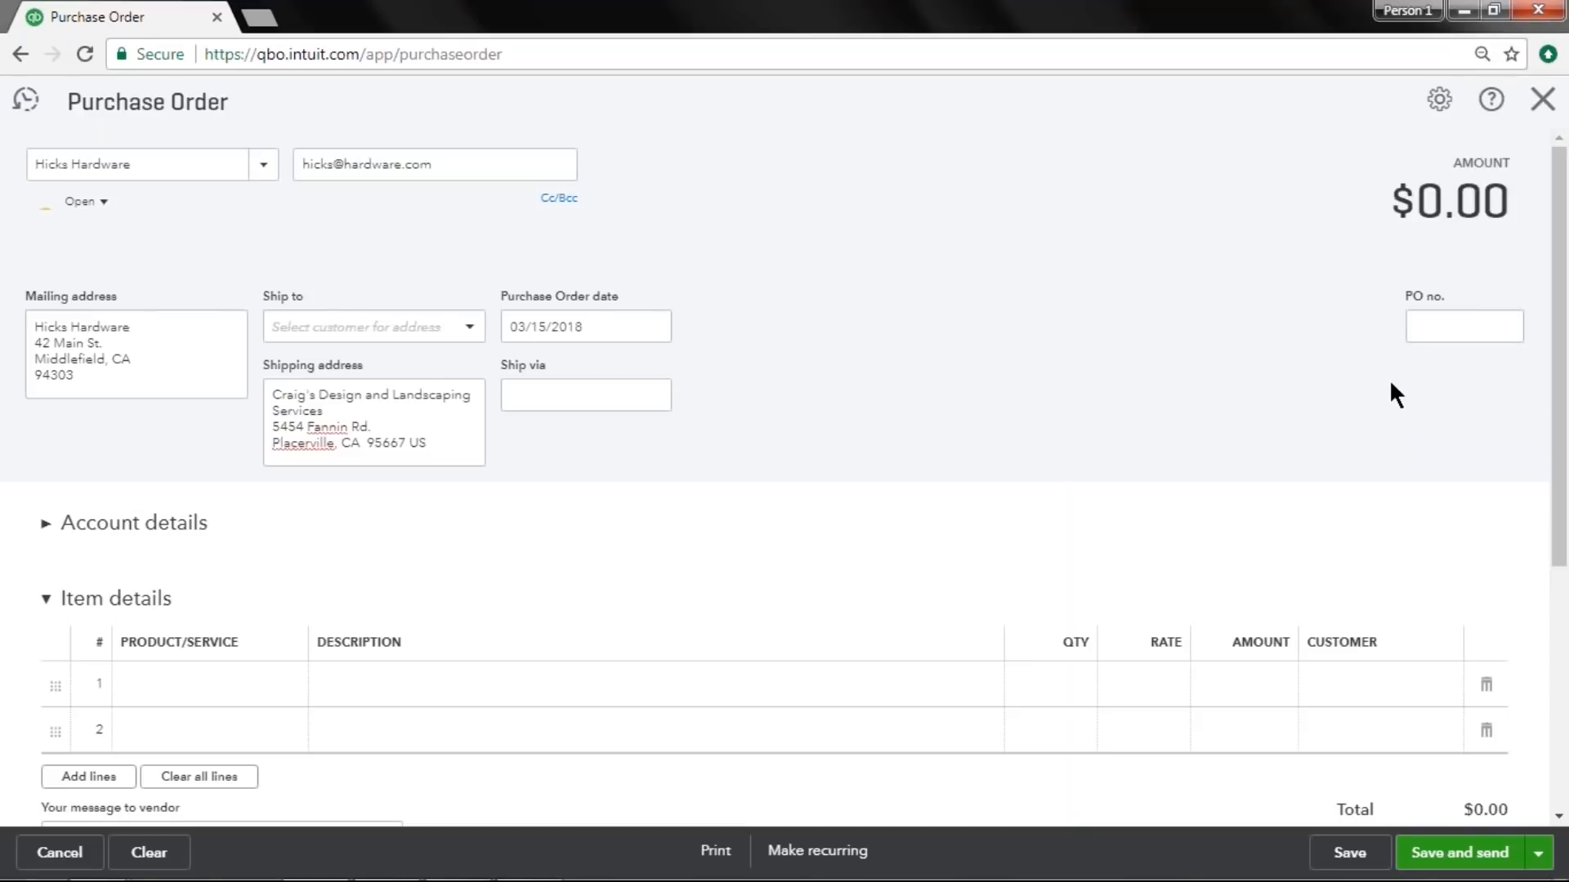
Add a custom purchase order field named Sales Rep.
{"action": "left_click", "coordinate": [1439, 99]}
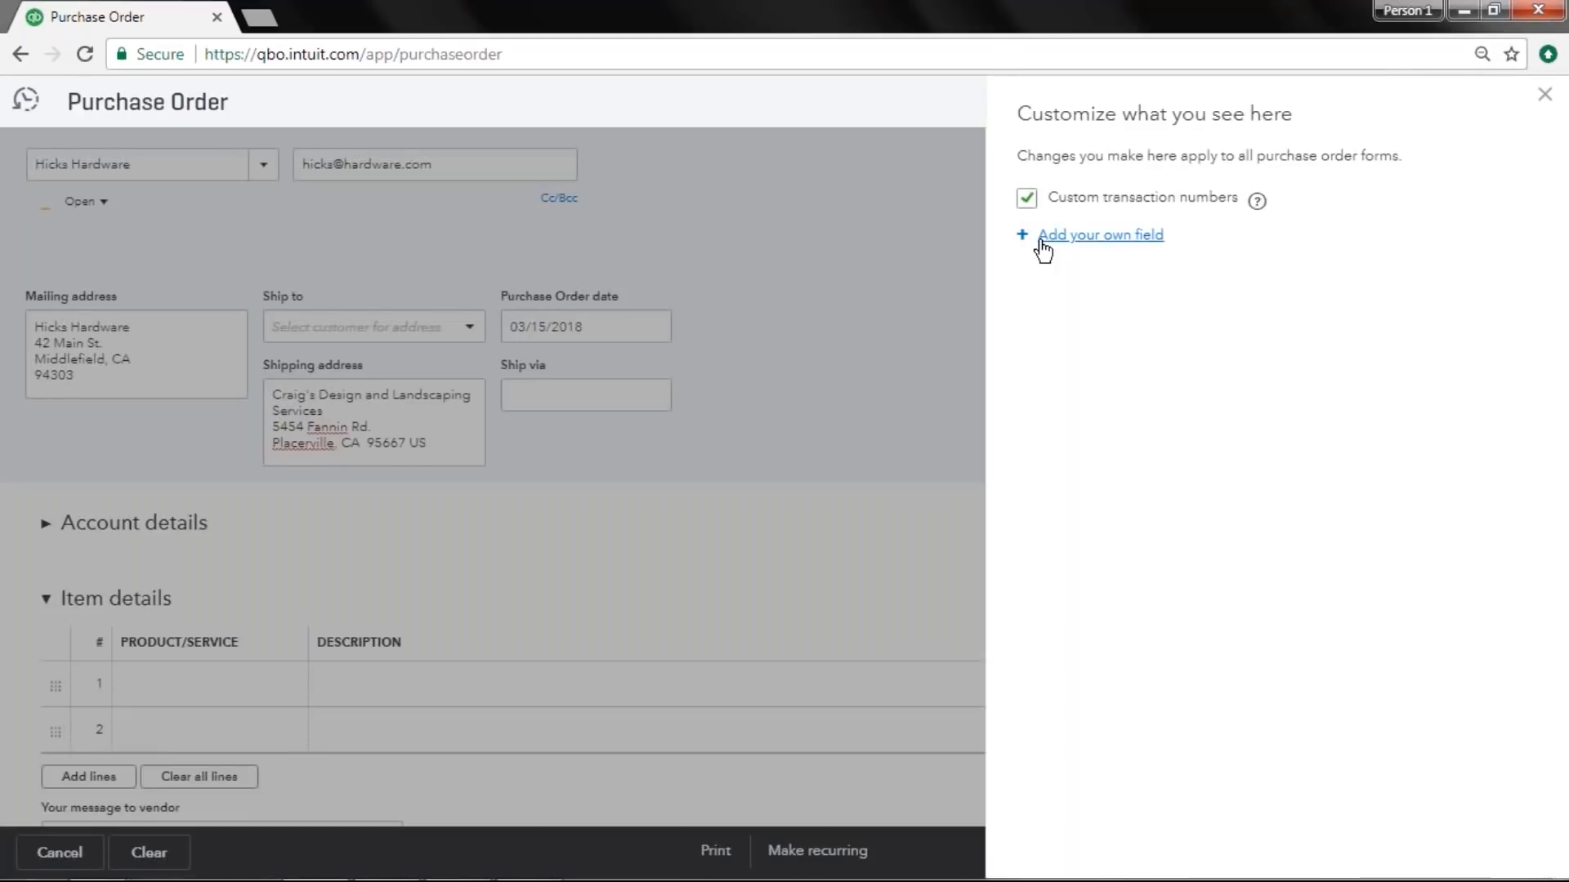
{"action": "left_click", "coordinate": [1131, 239]}
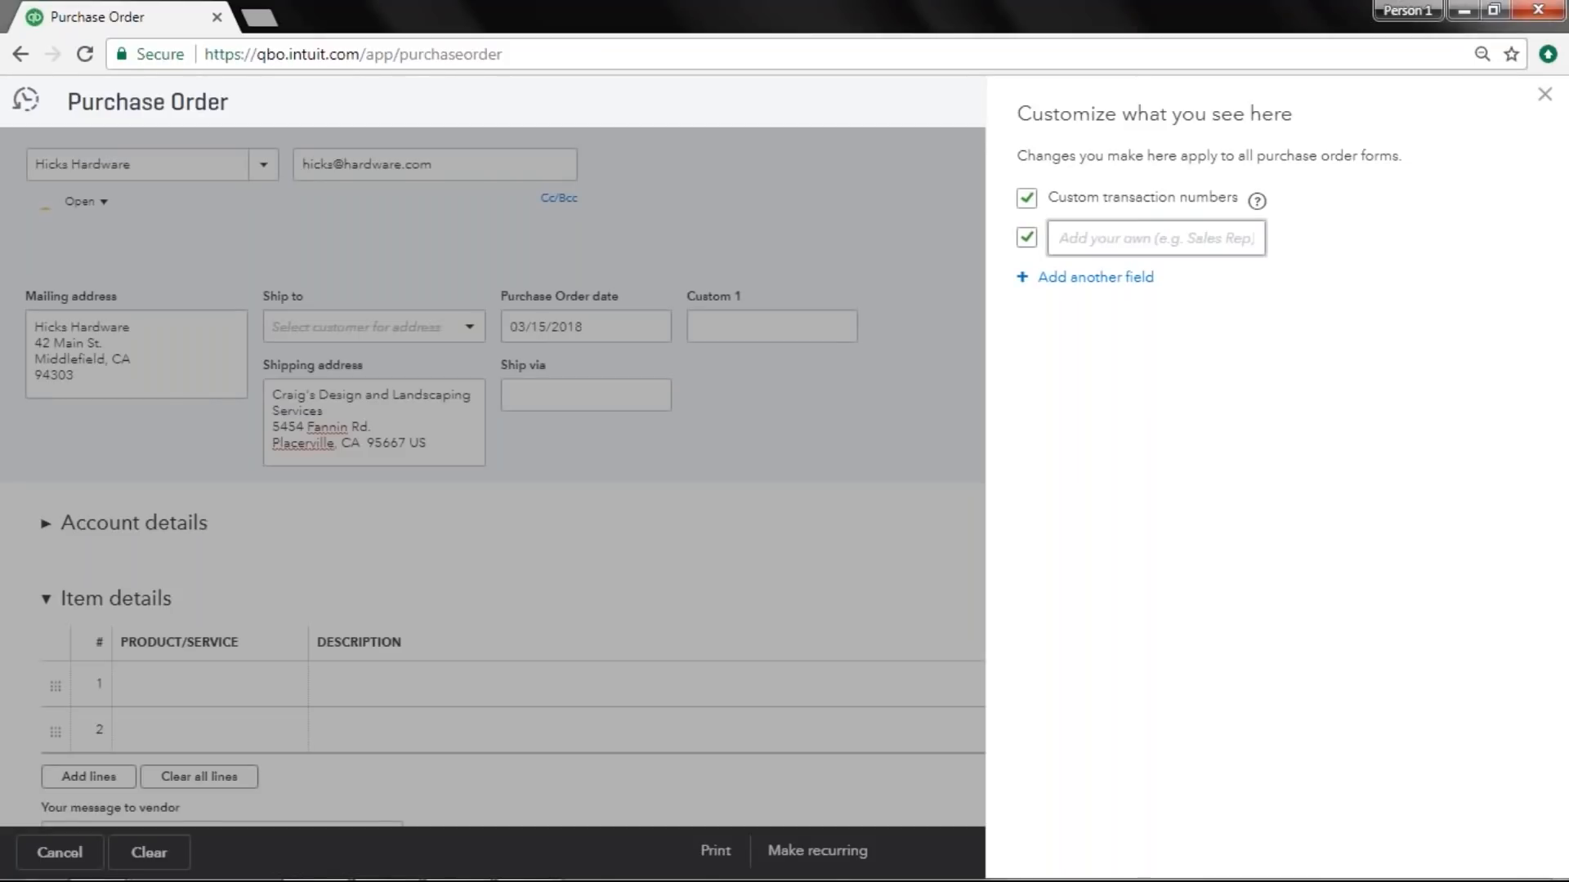
{"action": "left_click", "coordinate": [1079, 248]}
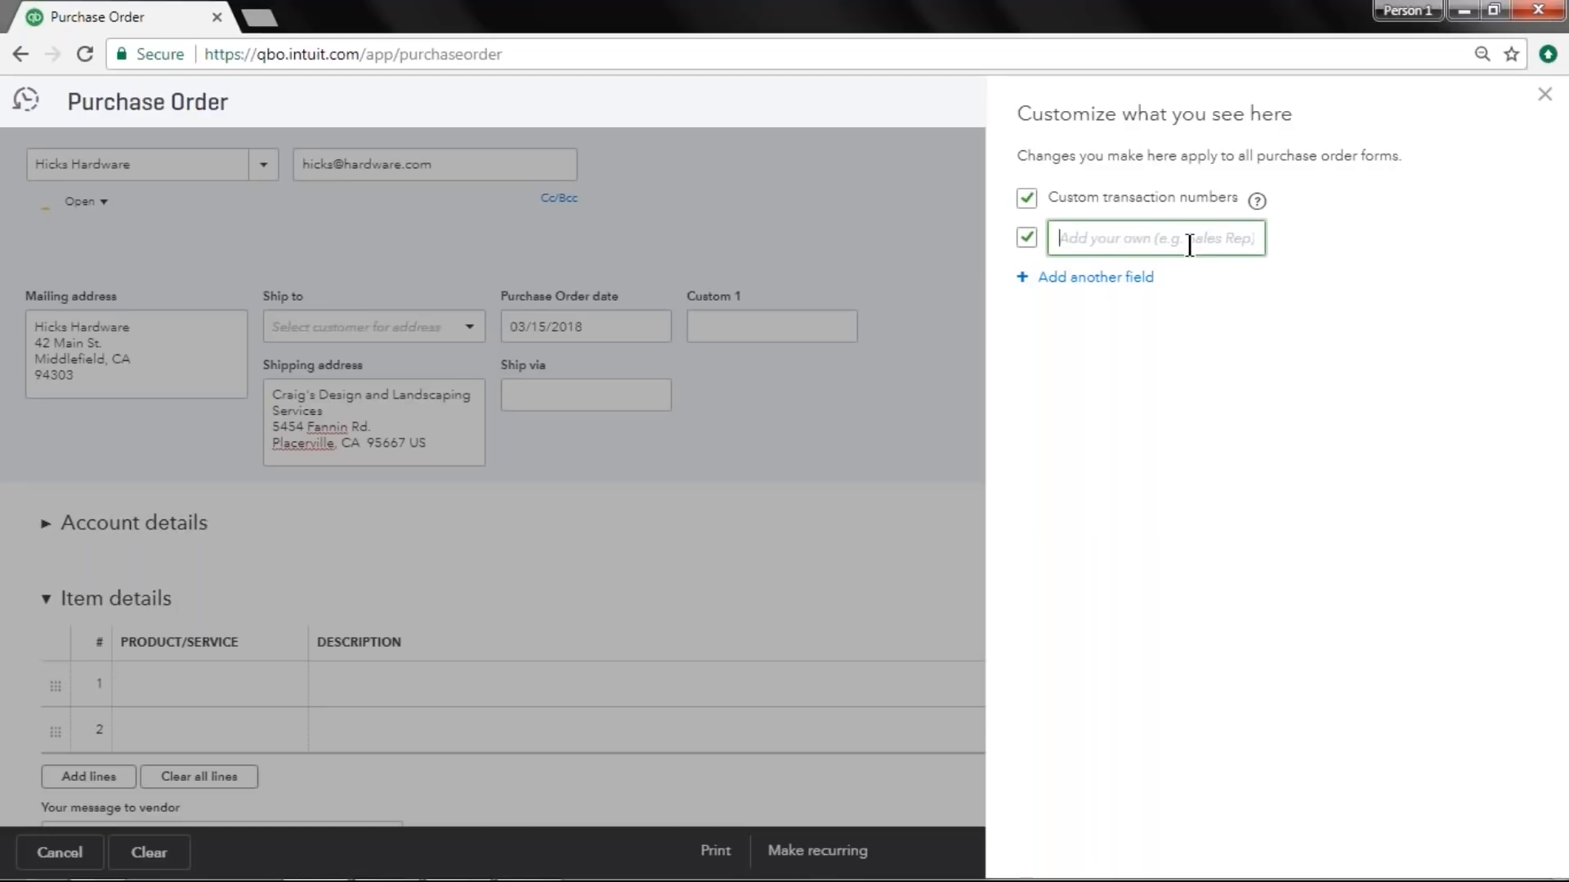
{"action": "type", "text": "Sales Rep"}
{"action": "left_click", "coordinate": [1544, 94]}
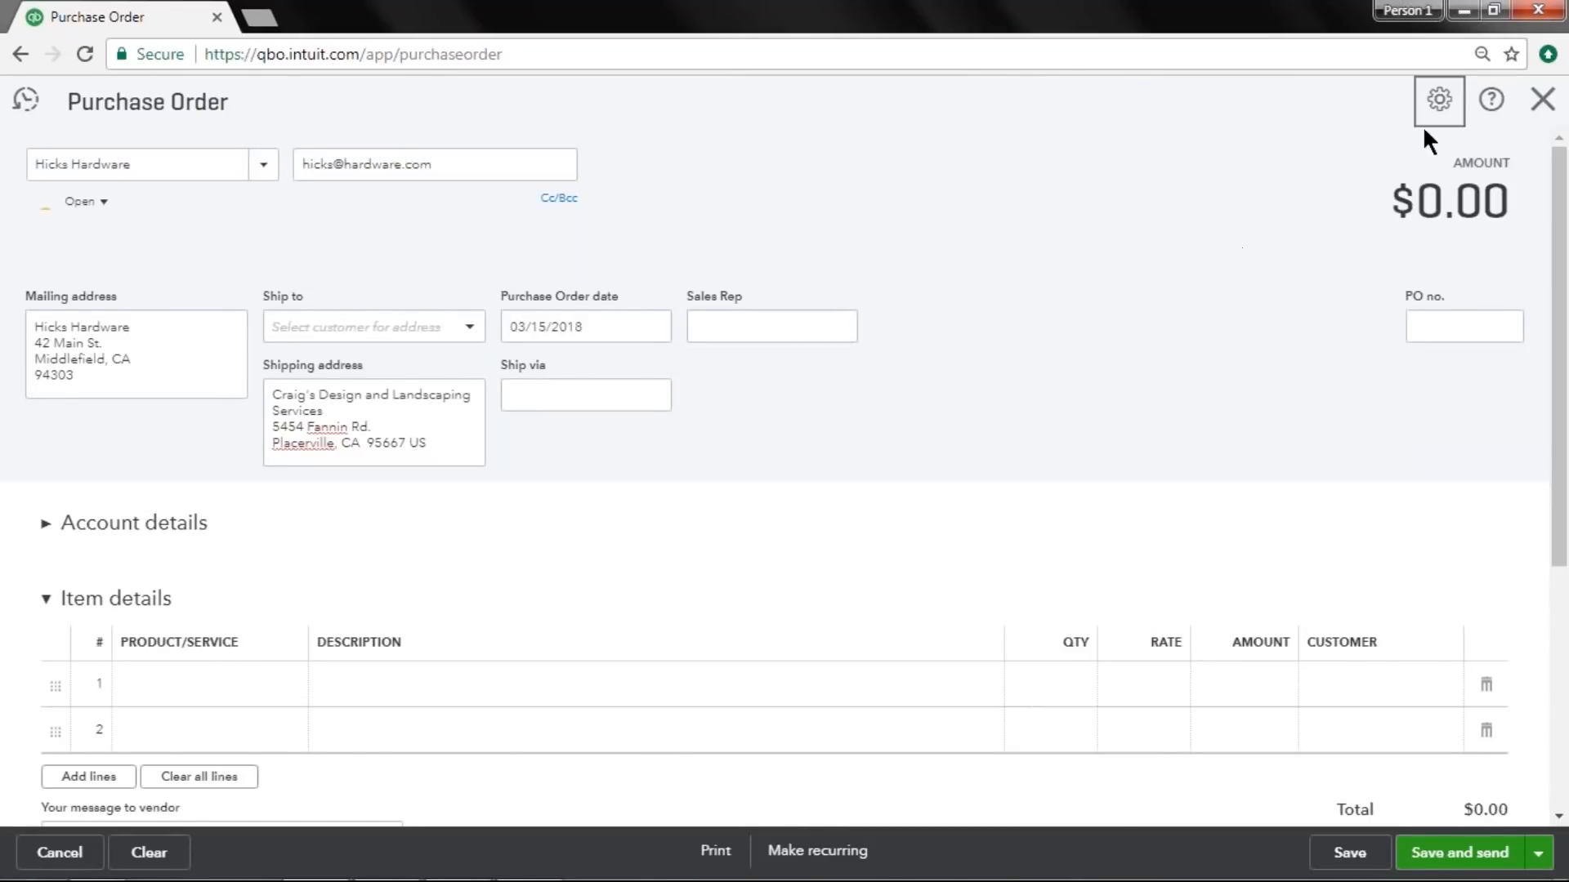
Add two more blank custom fields to the purchase order form.
{"action": "left_click", "coordinate": [1438, 100]}
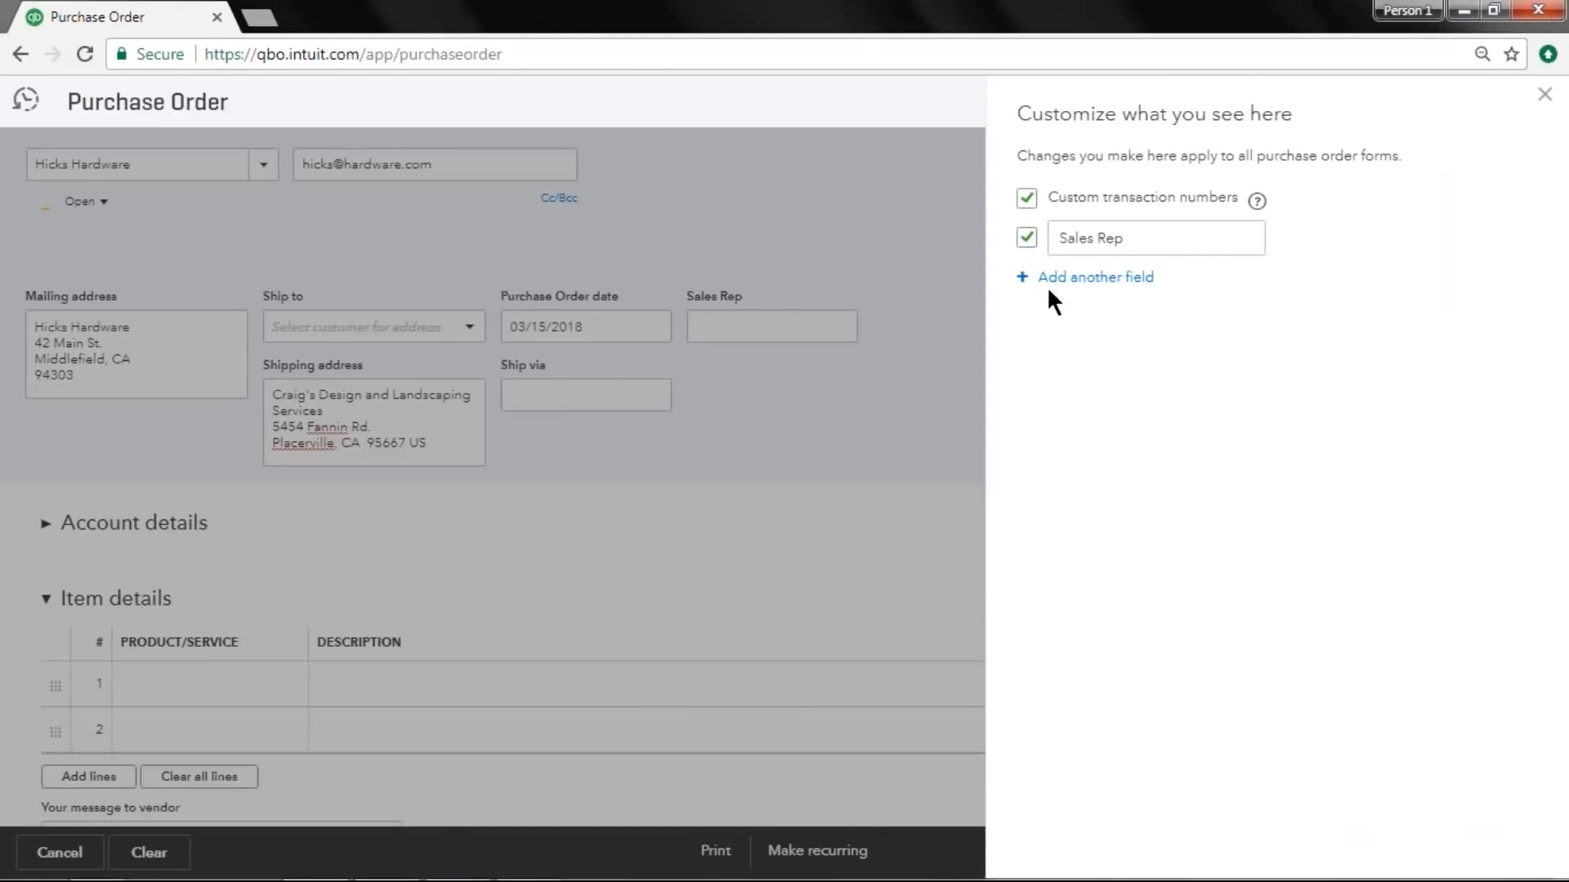
{"action": "left_click", "coordinate": [1040, 279]}
{"action": "left_click", "coordinate": [1062, 325]}
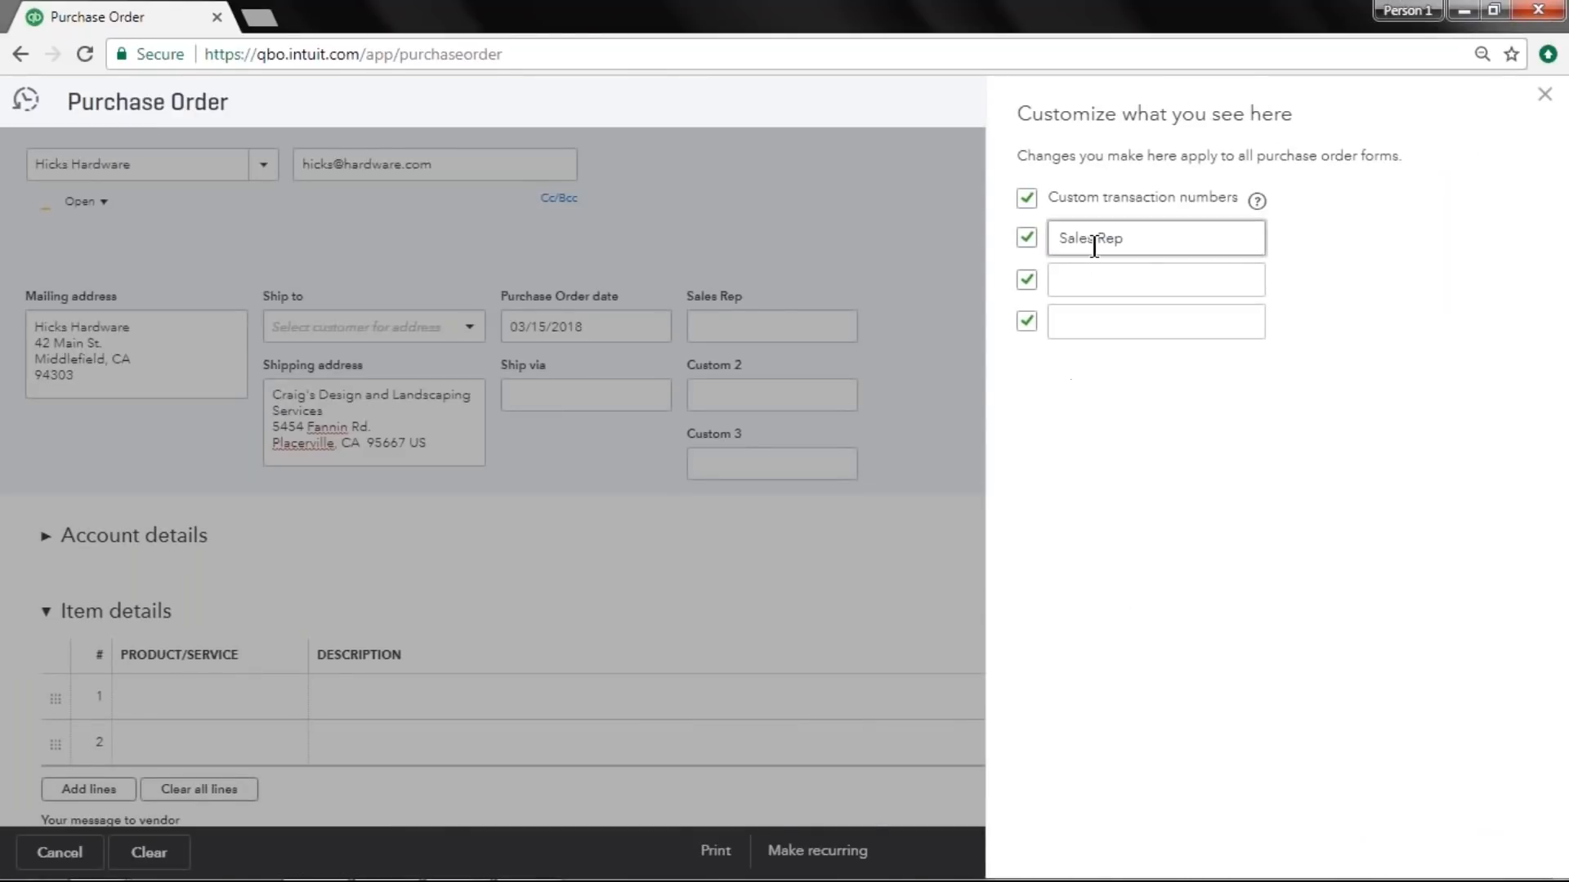
Turn off the custom fields and custom transaction numbers, then close the customization panel.
{"action": "left_click", "coordinate": [1028, 239]}
{"action": "left_click", "coordinate": [1027, 279]}
{"action": "left_click", "coordinate": [1026, 239]}
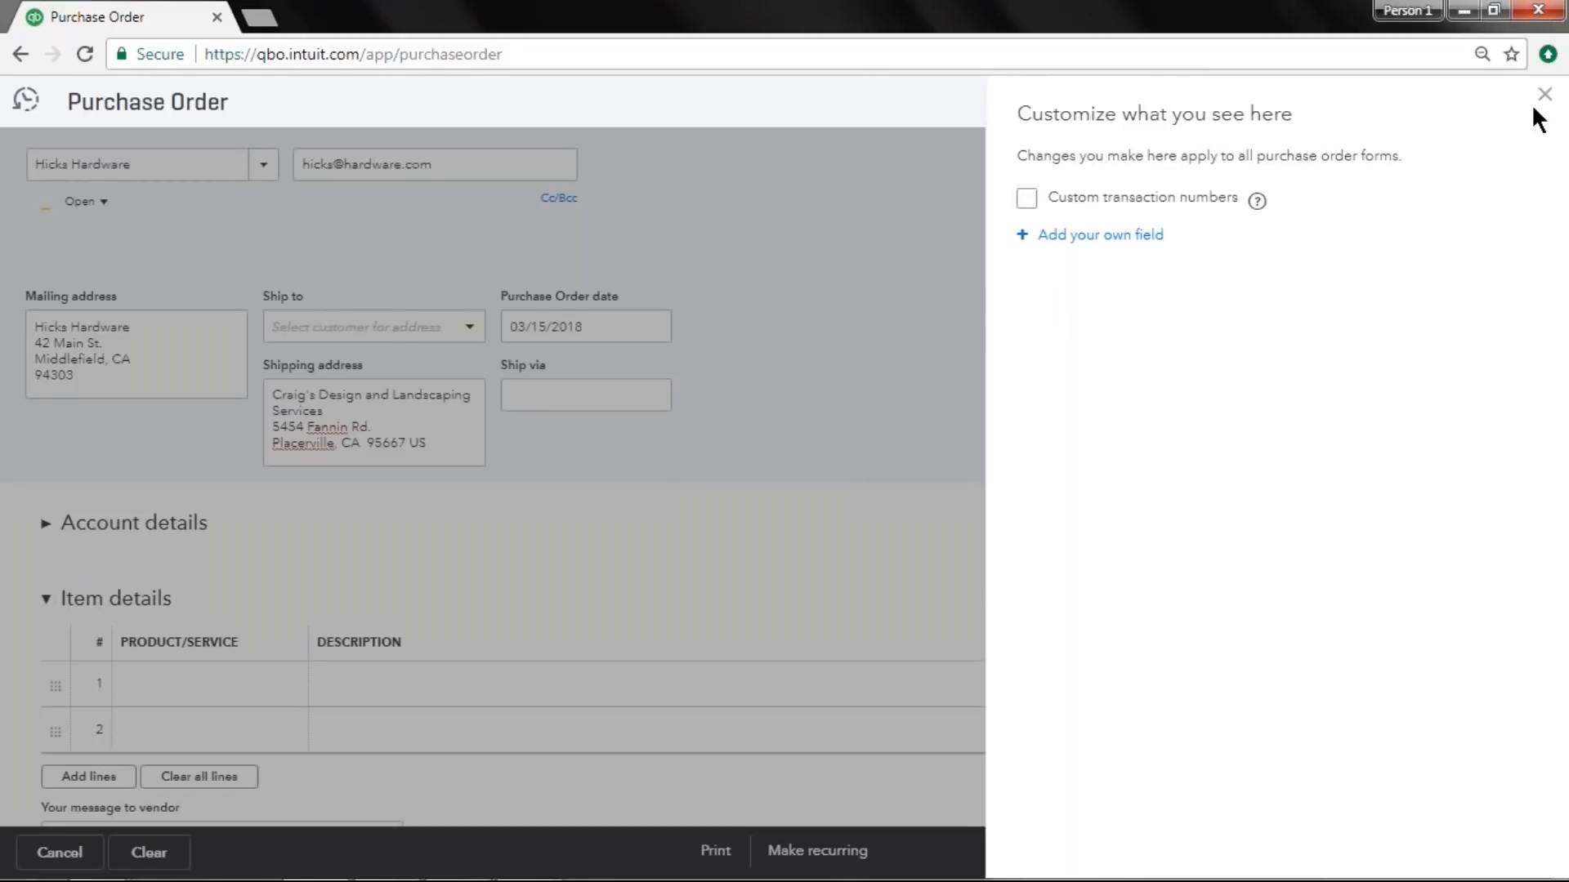
{"action": "left_click", "coordinate": [1544, 96]}
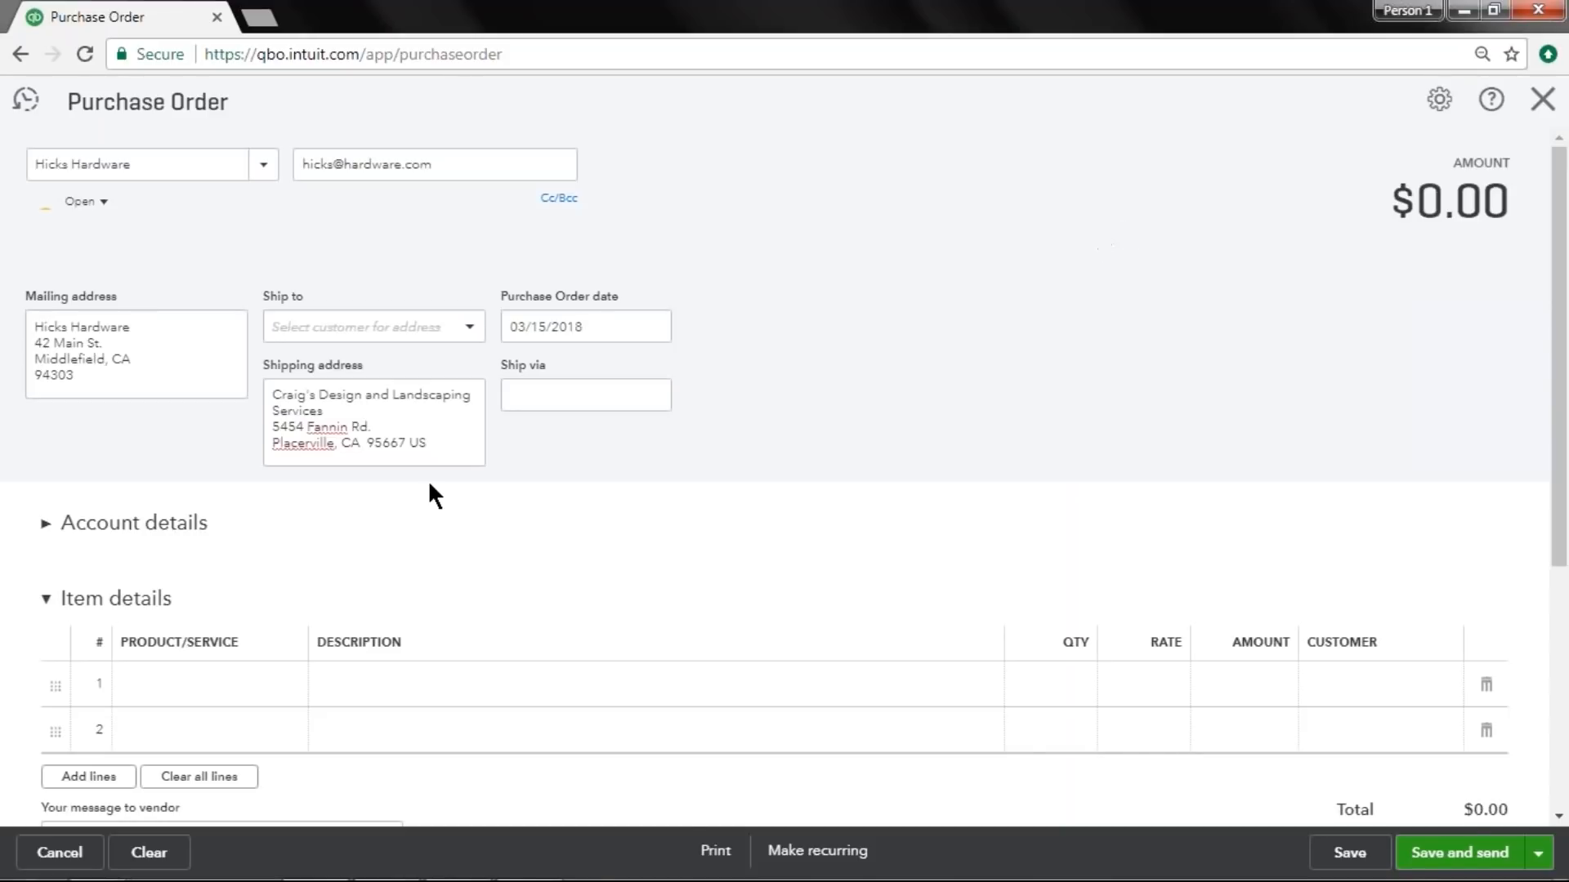
Add the Lawnmower product to the first item line of the purchase order.
{"action": "left_click", "coordinate": [149, 685]}
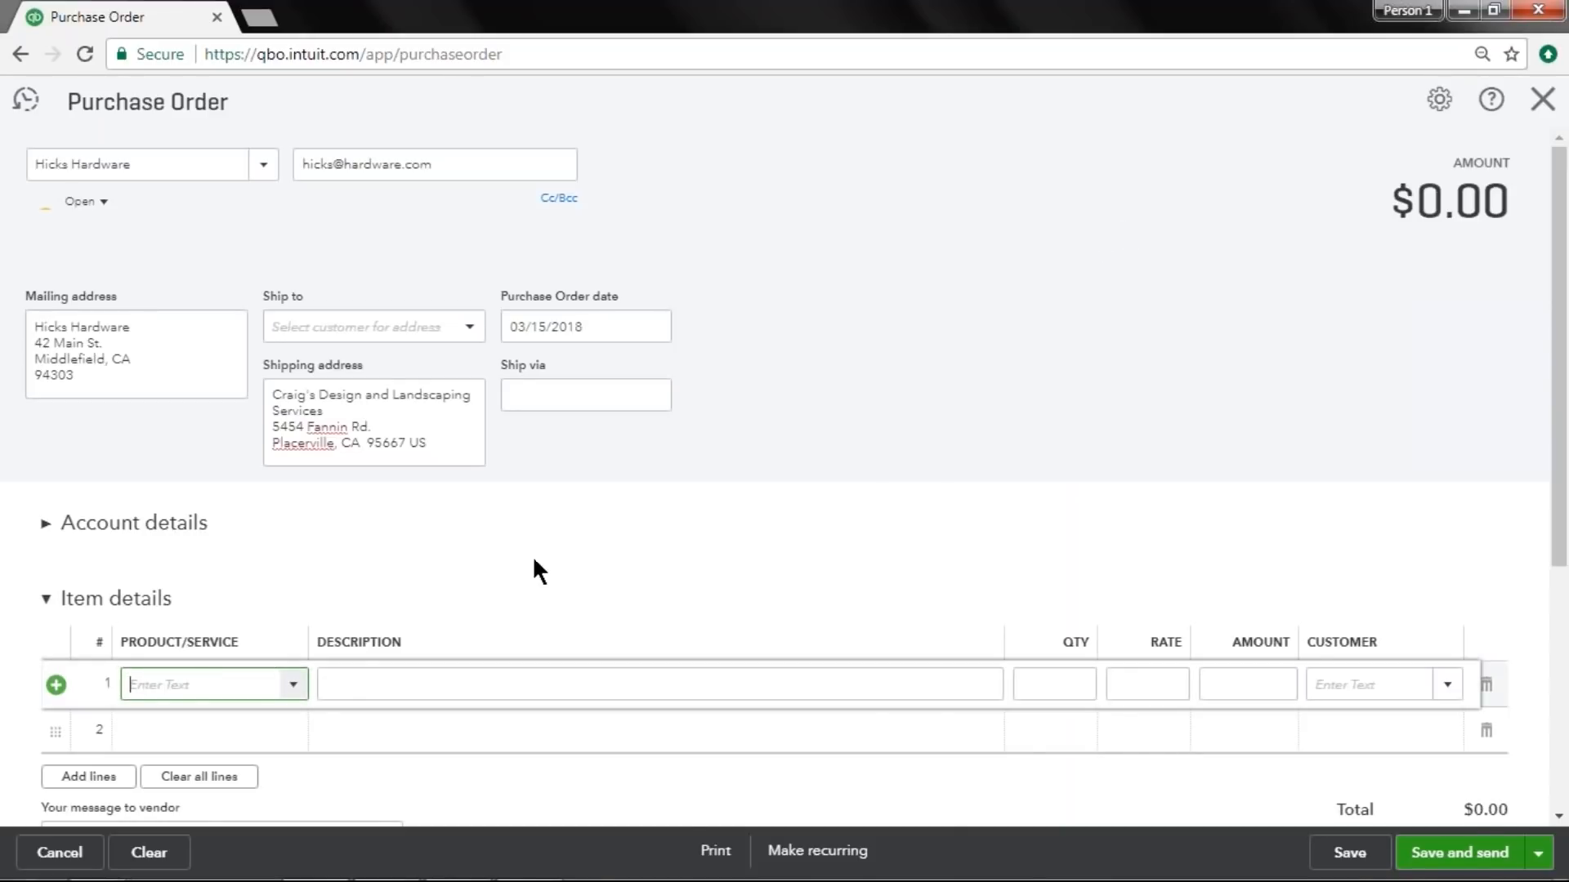
{"action": "type", "text": "lawn"}
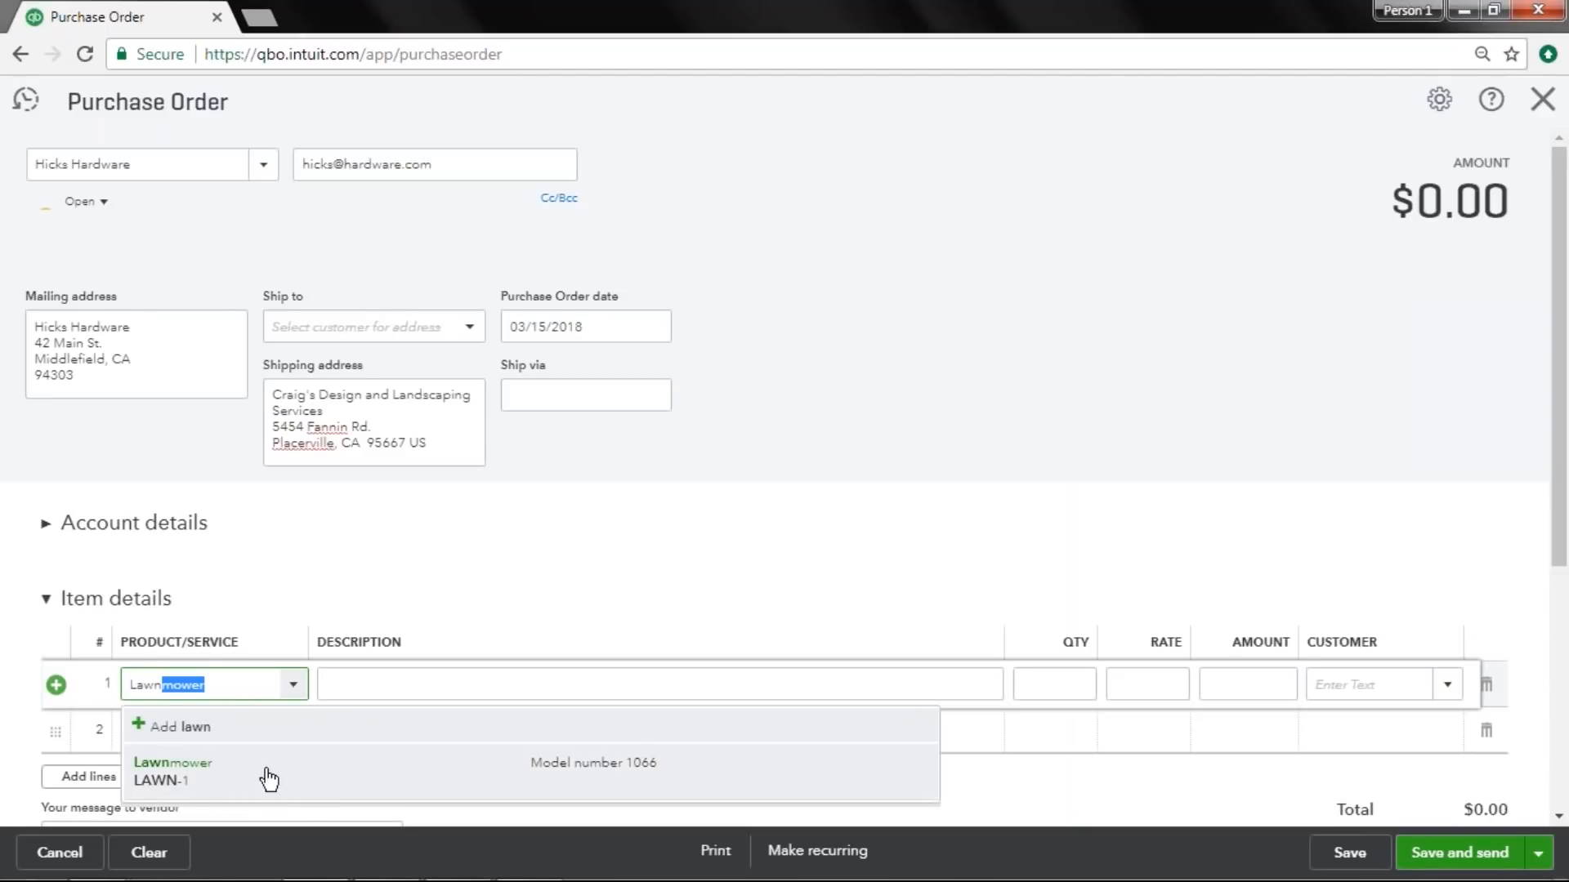
{"action": "left_click", "coordinate": [168, 790]}
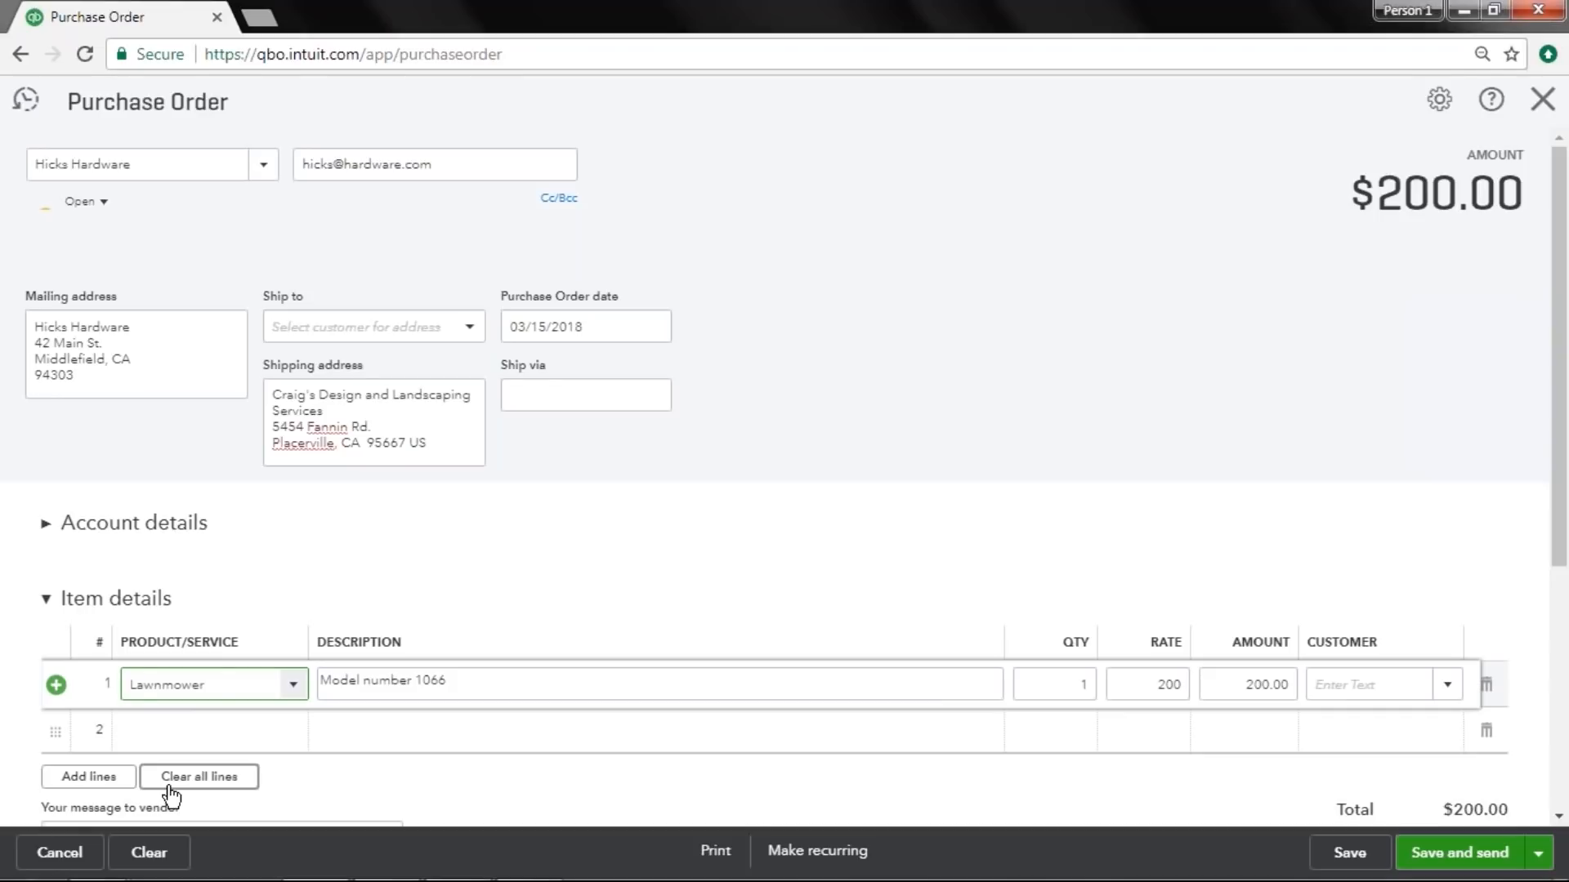
Set the Lawnmower line's quantity to 100.
{"action": "left_click_drag", "start_coordinate": [514, 683], "coordinate": [280, 683]}
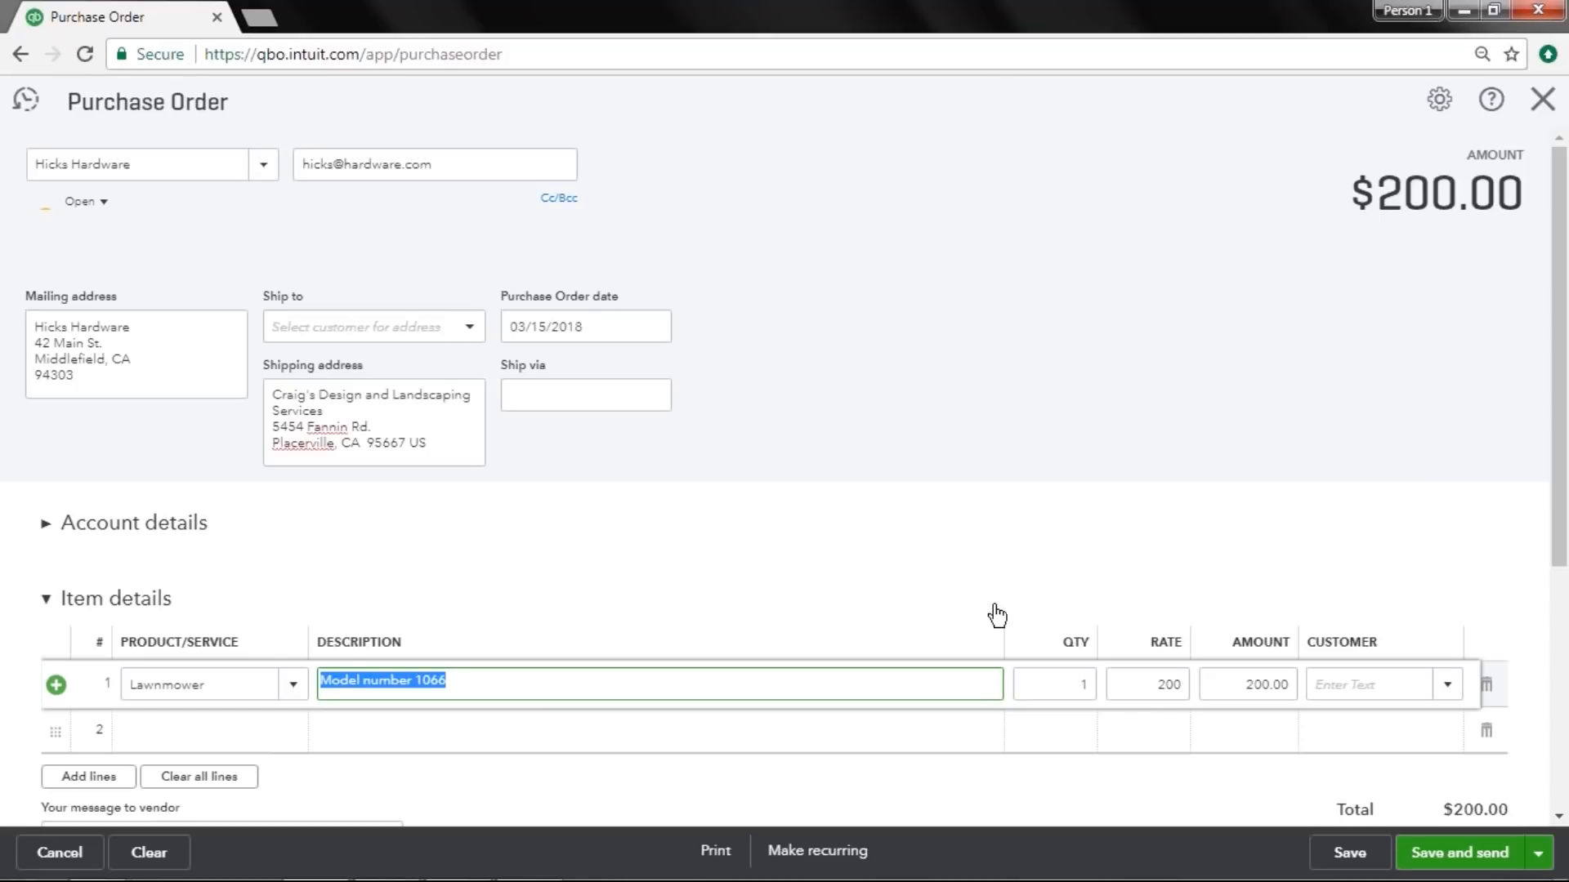
{"action": "left_click", "coordinate": [1028, 684]}
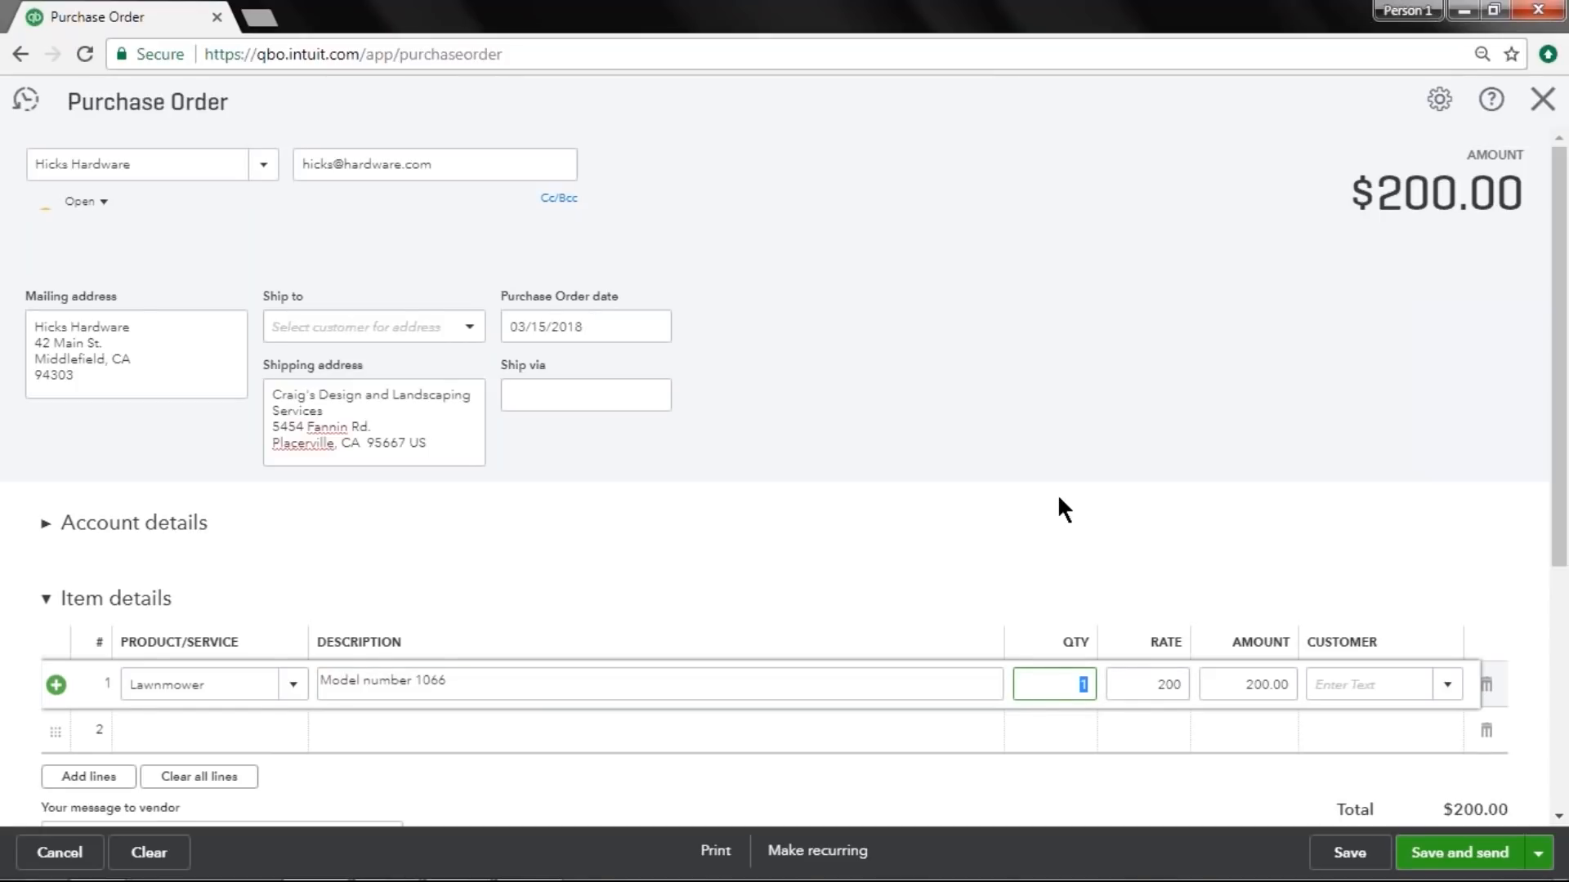
{"action": "left_click", "coordinate": [1090, 684]}
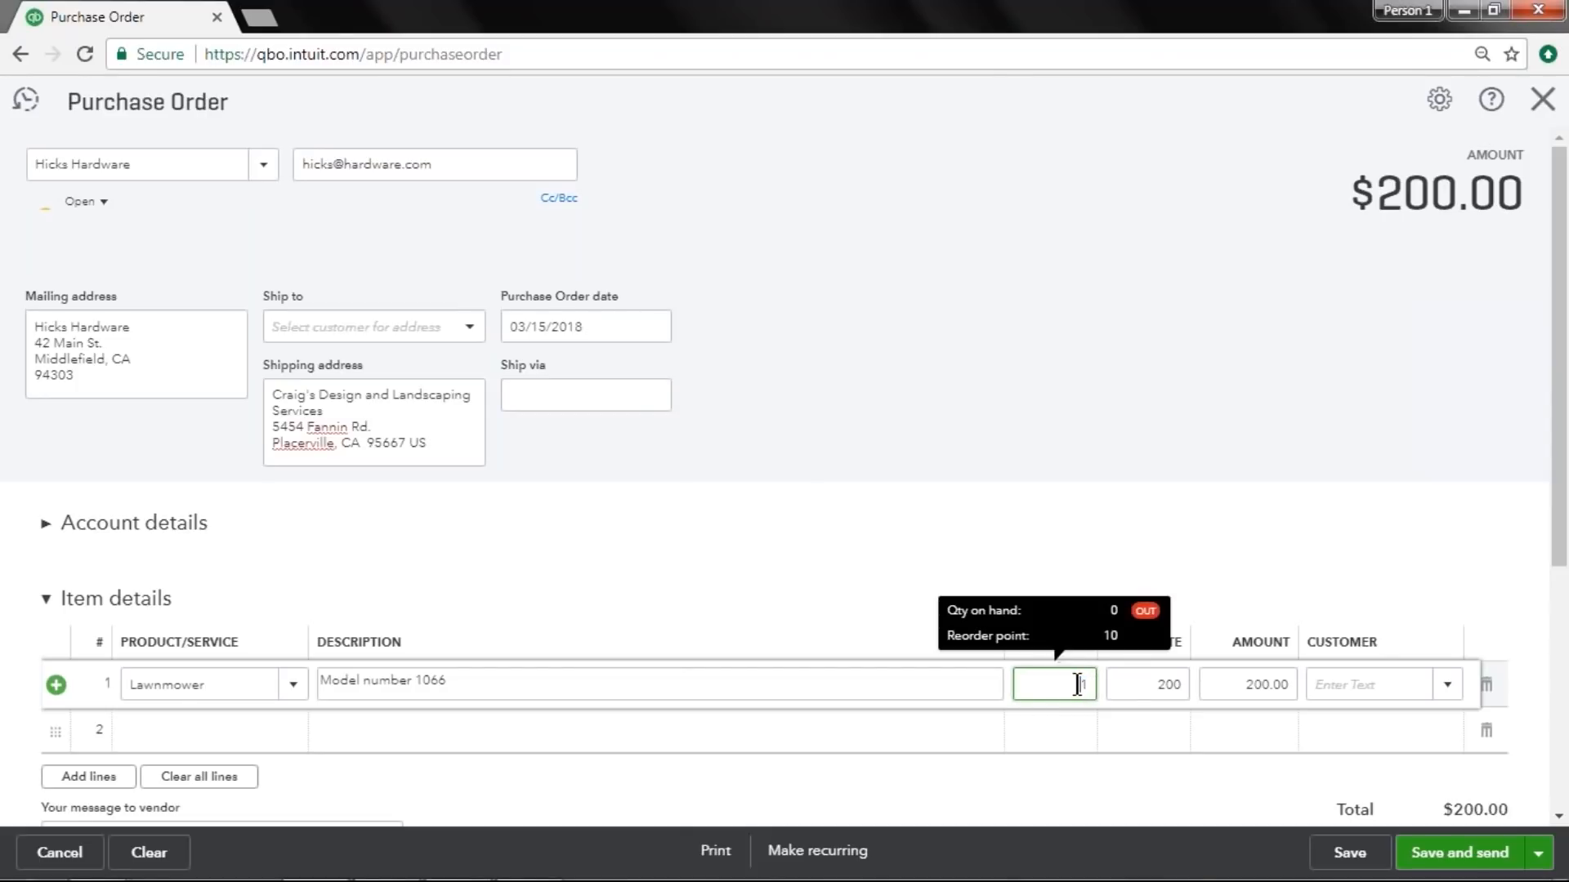
{"action": "key", "text": "BackSpace"}
{"action": "left_click_drag", "start_coordinate": [1039, 687], "coordinate": [1114, 684]}
{"action": "type", "text": "50"}
{"action": "left_click_drag", "start_coordinate": [1050, 684], "coordinate": [1120, 684]}
{"action": "type", "text": "100"}
{"action": "key", "text": "Tab"}
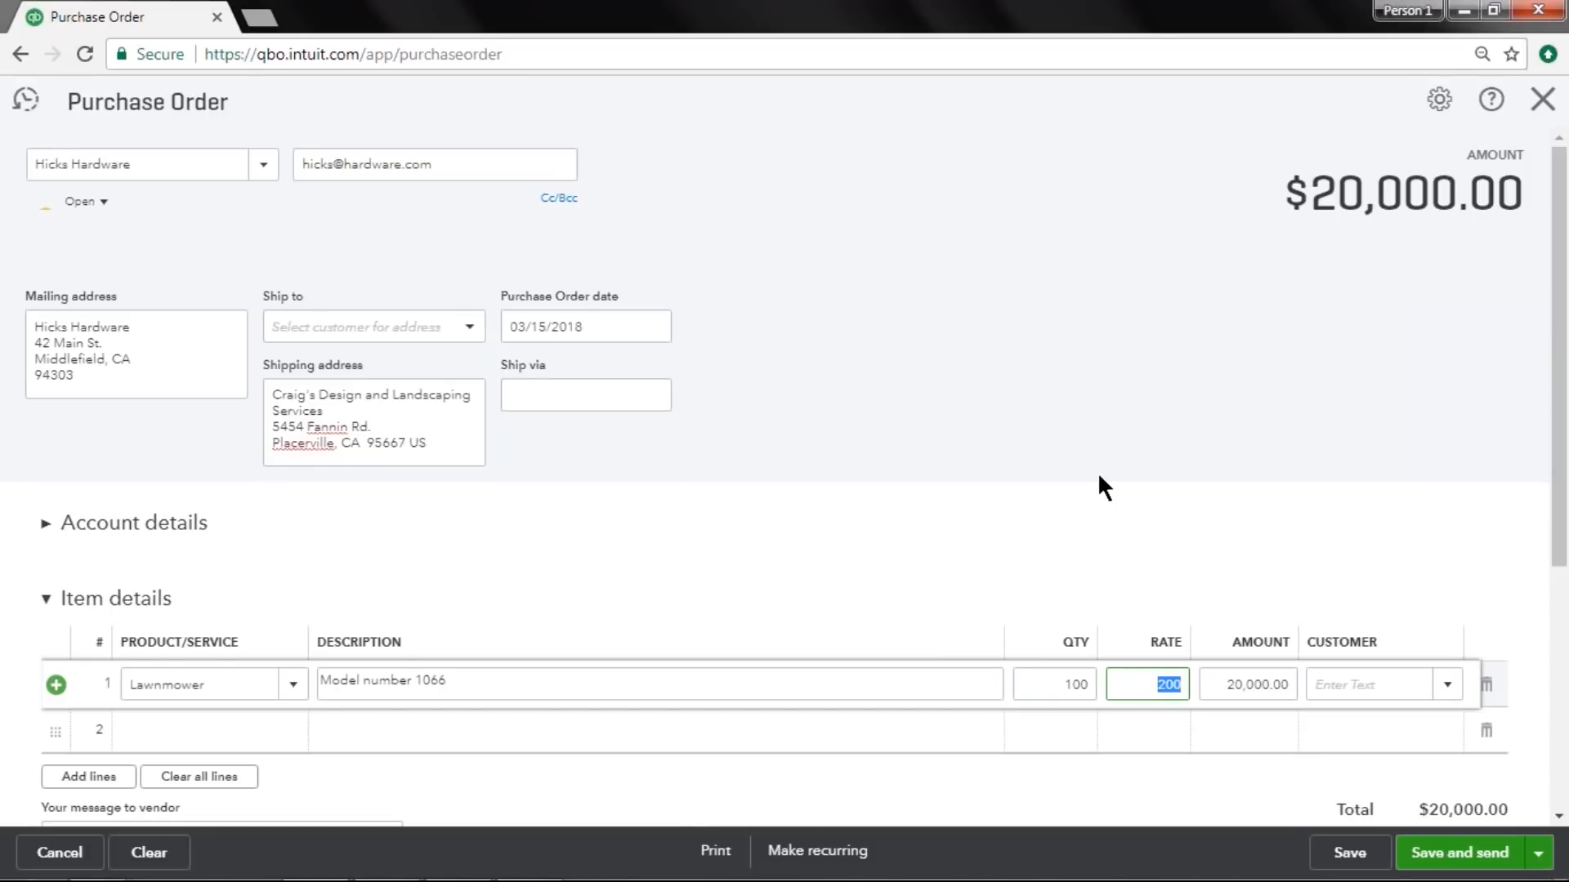
Save the purchase order and open it for emailing to the vendor.
{"action": "left_click_drag", "start_coordinate": [1203, 685], "coordinate": [1295, 685]}
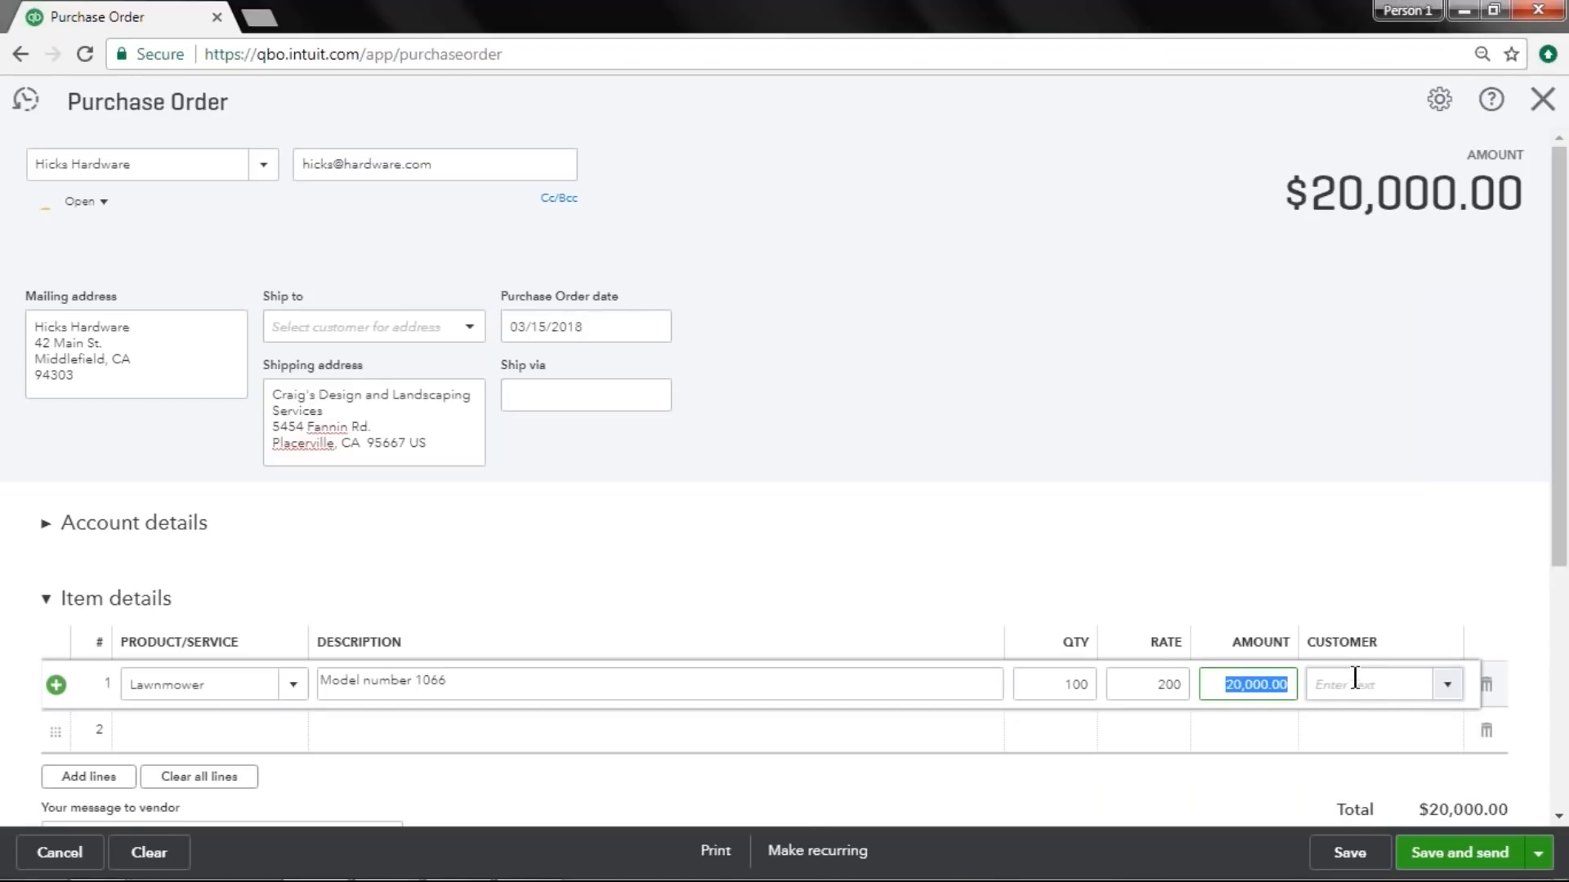
{"action": "left_click", "coordinate": [1121, 421]}
{"action": "scroll", "coordinate": [1127, 417], "scroll_direction": "down", "scroll_amount": 5}
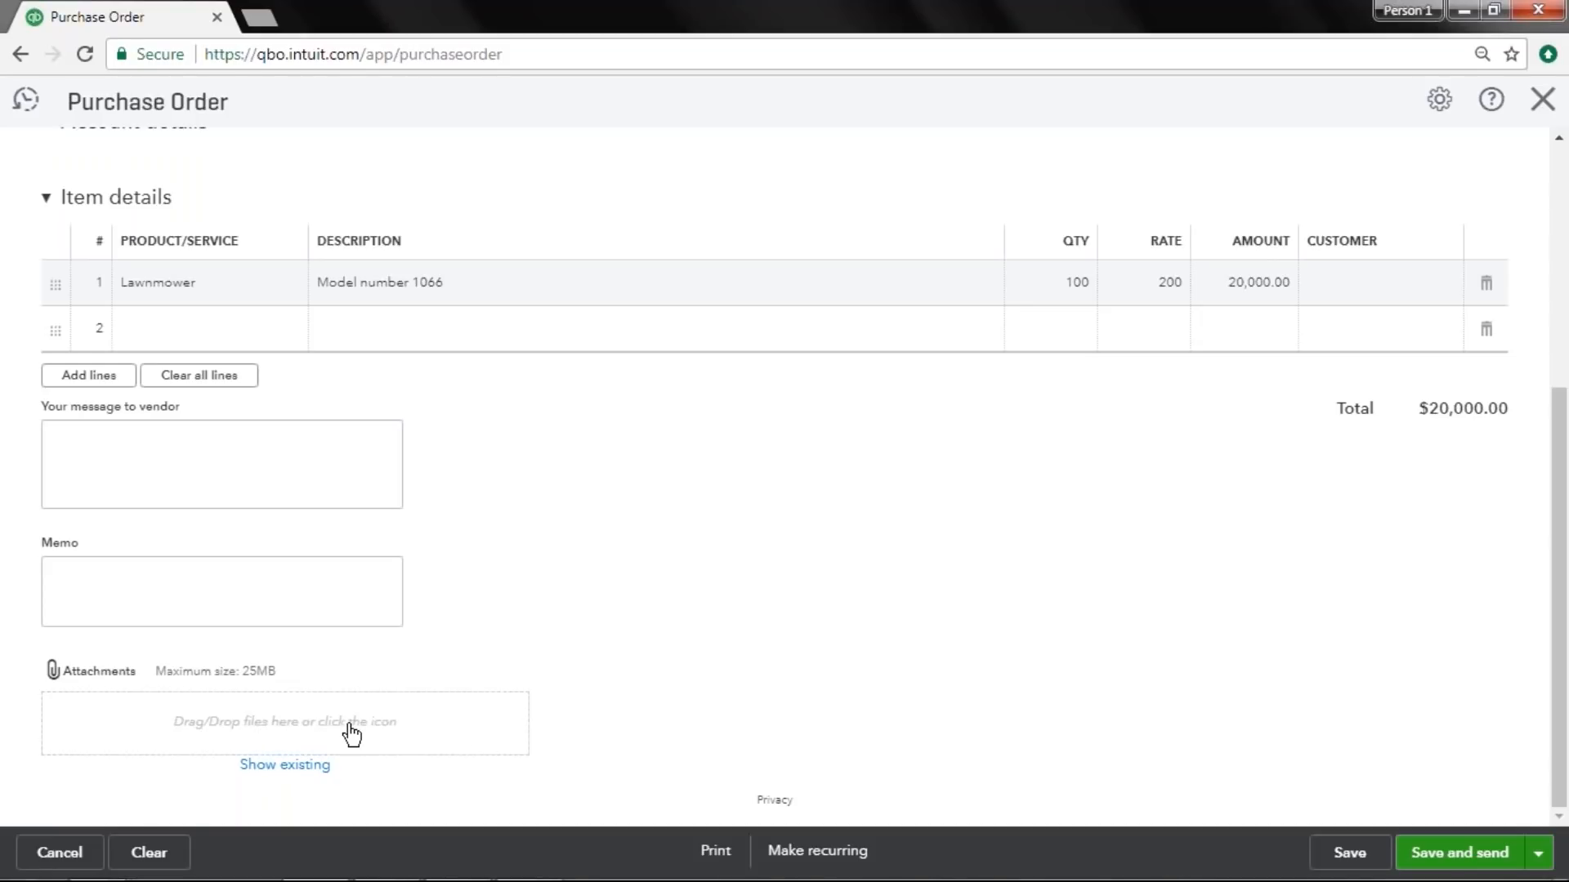
{"action": "left_click", "coordinate": [1490, 862]}
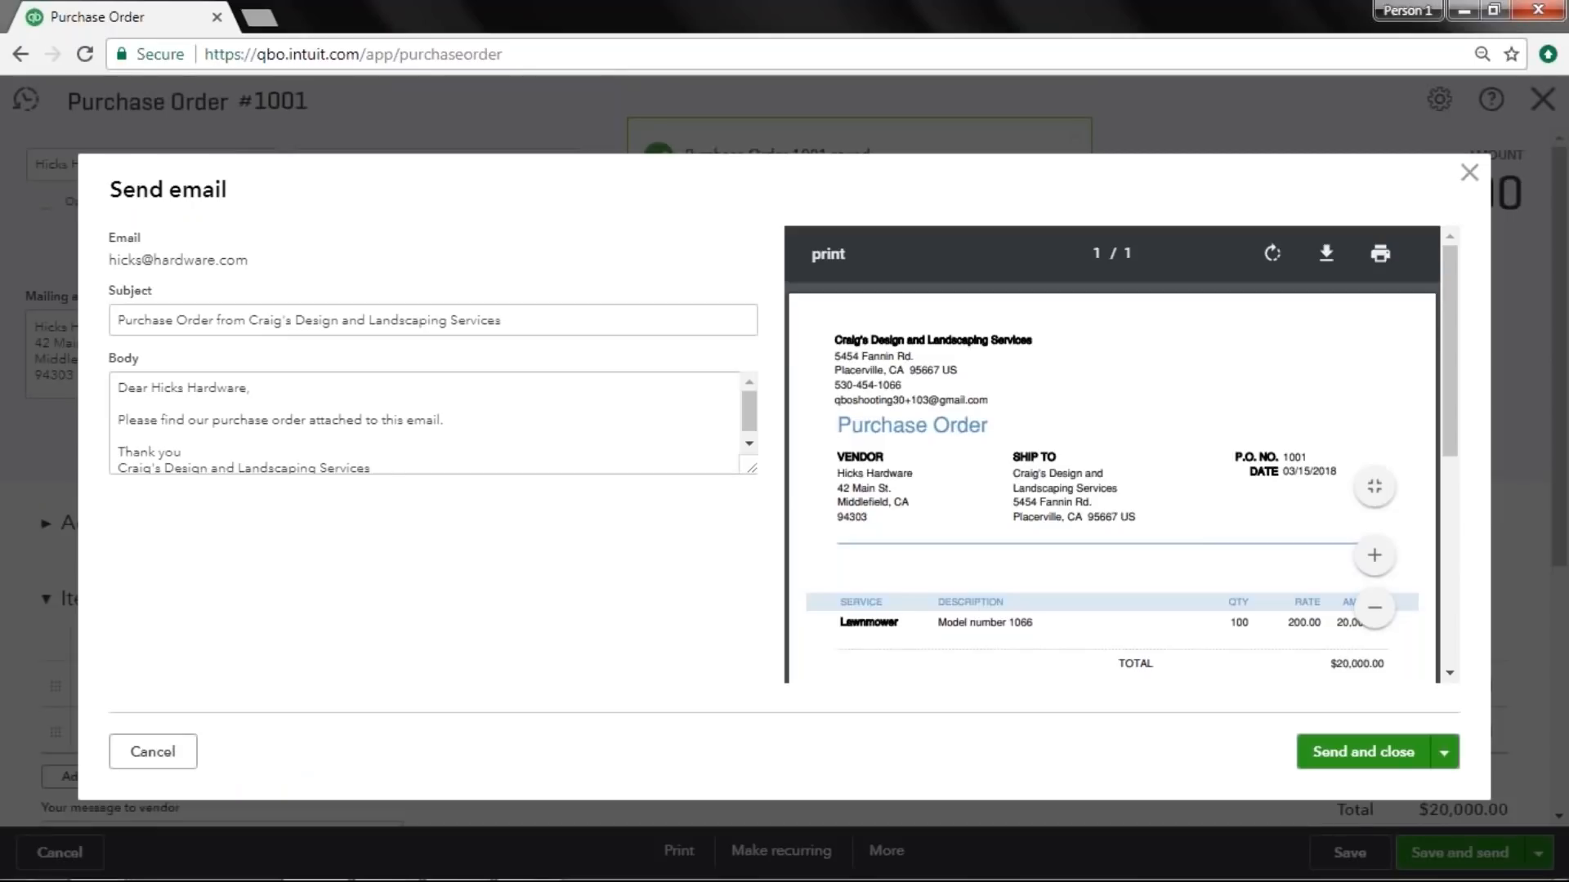
Review the email subject and body, then send the purchase order email and close.
{"action": "left_click", "coordinate": [588, 322]}
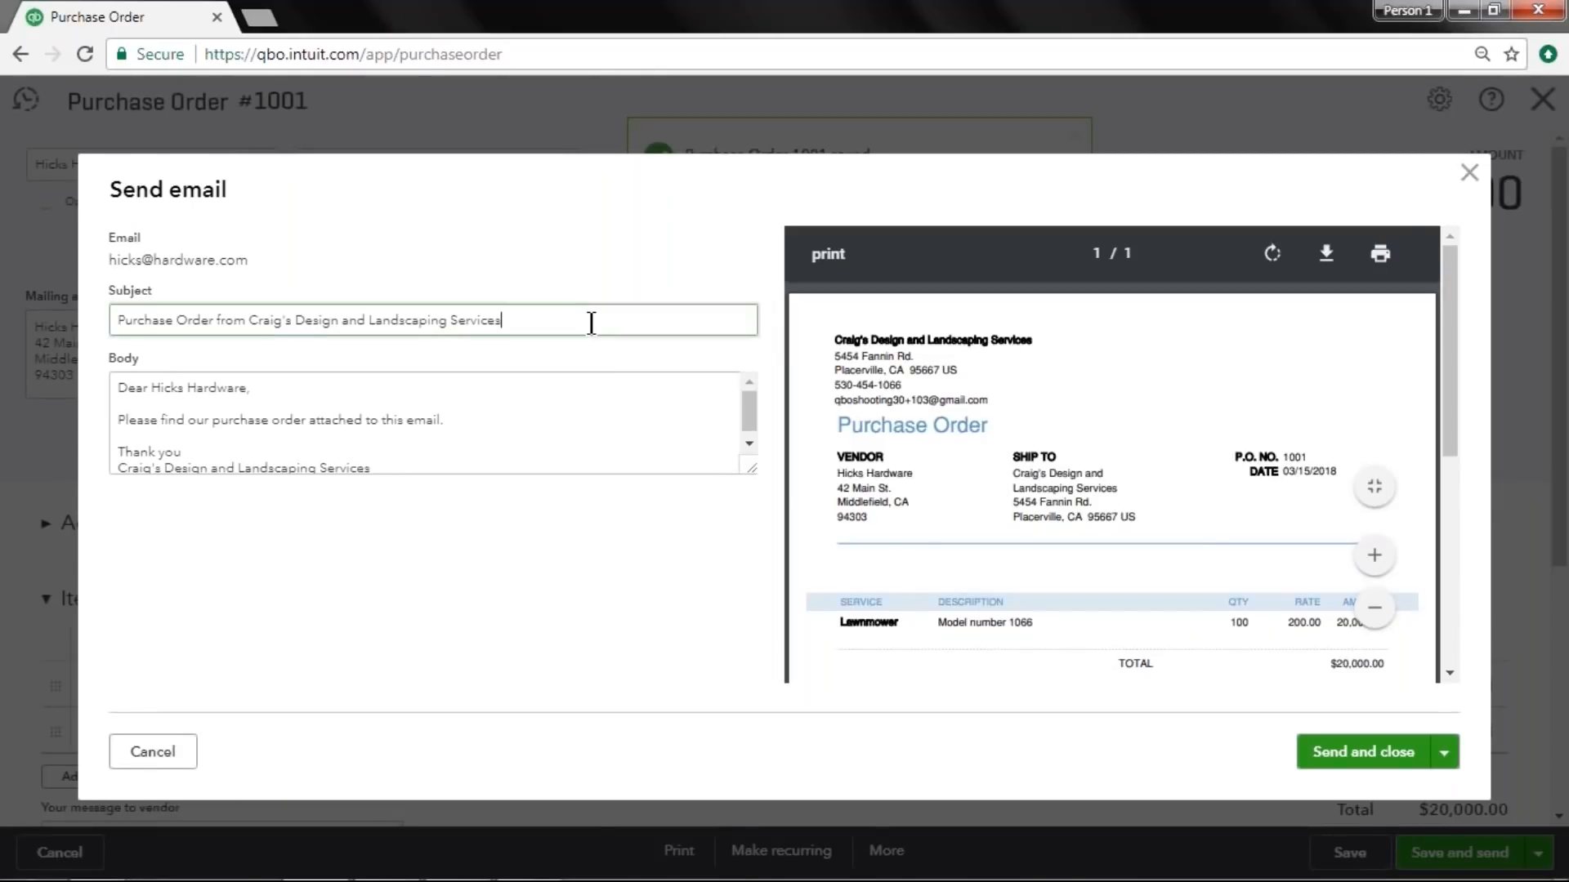
{"action": "left_click_drag", "start_coordinate": [589, 323], "coordinate": [17, 329]}
{"action": "left_click_drag", "start_coordinate": [408, 466], "coordinate": [116, 386]}
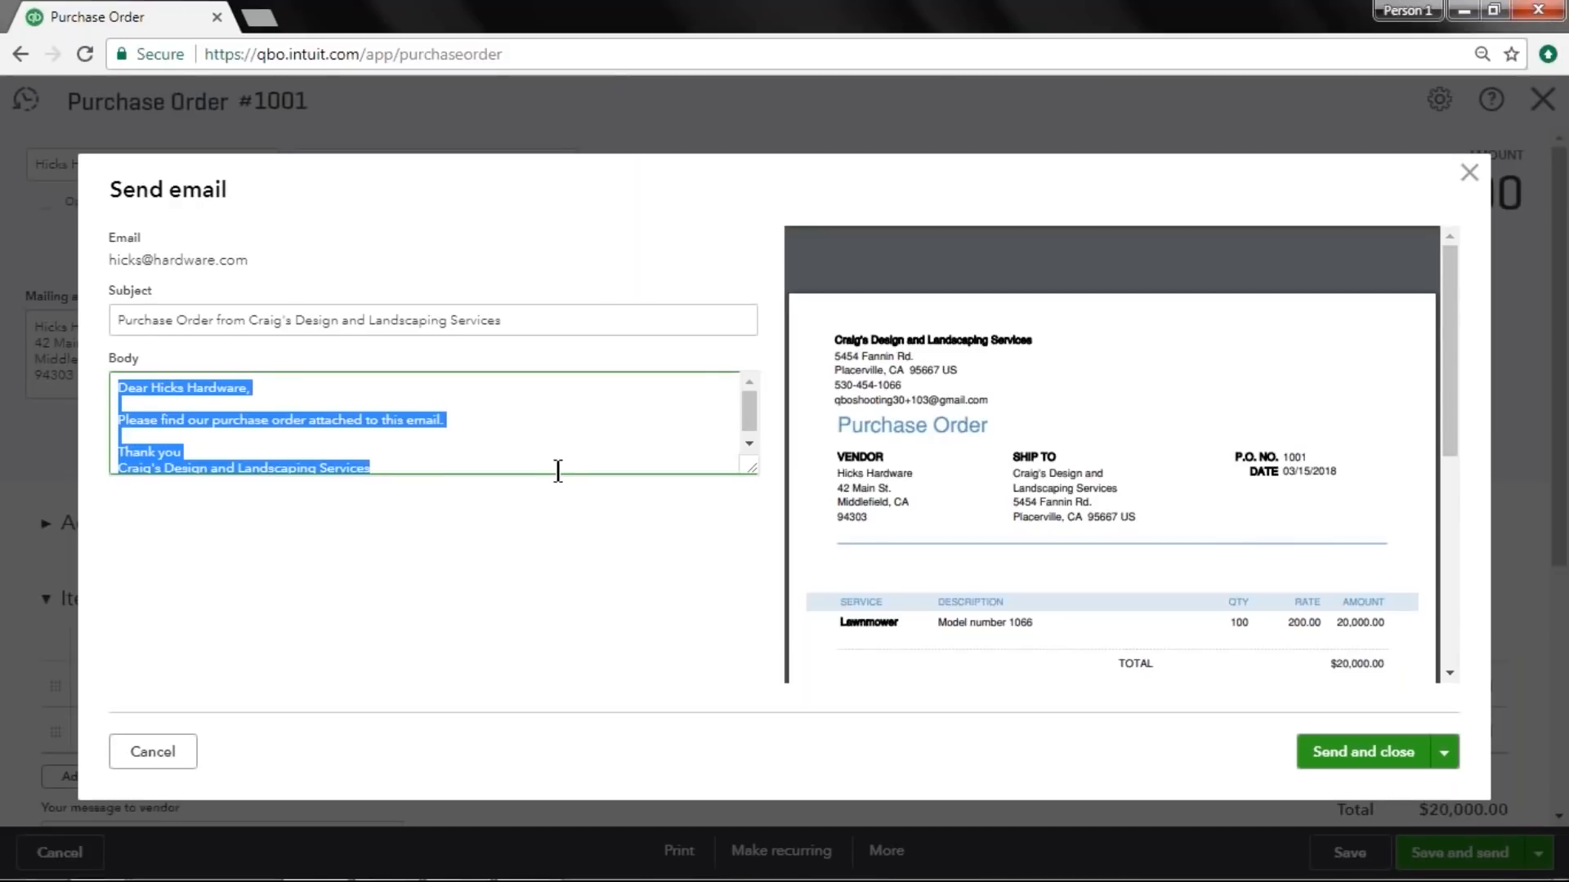
{"action": "mouse_move", "coordinate": [1097, 360]}
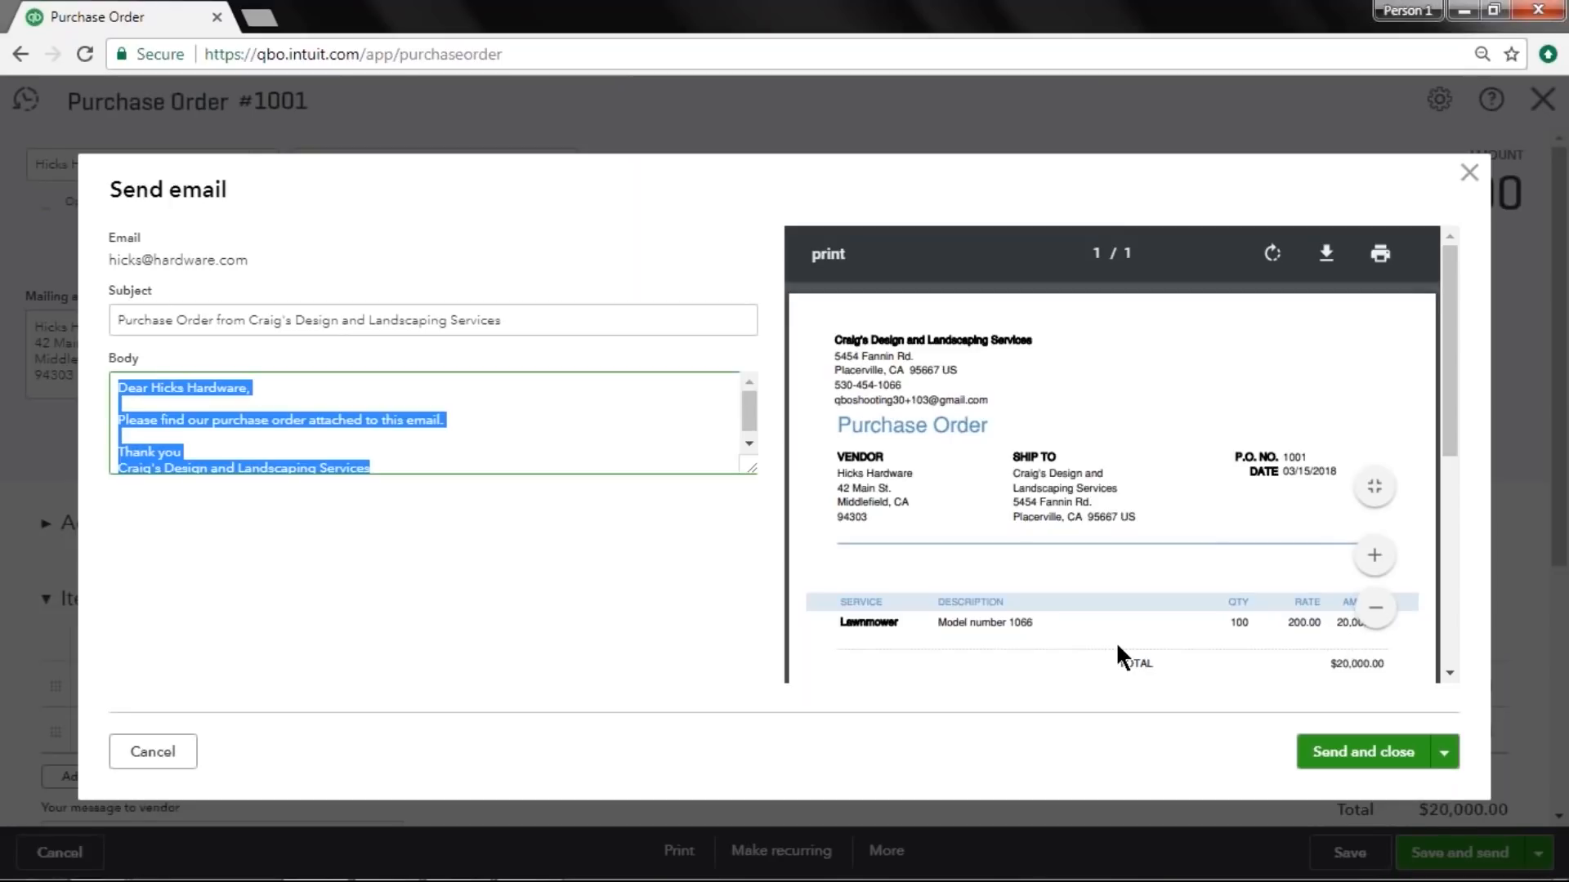
{"action": "left_click", "coordinate": [1390, 751]}
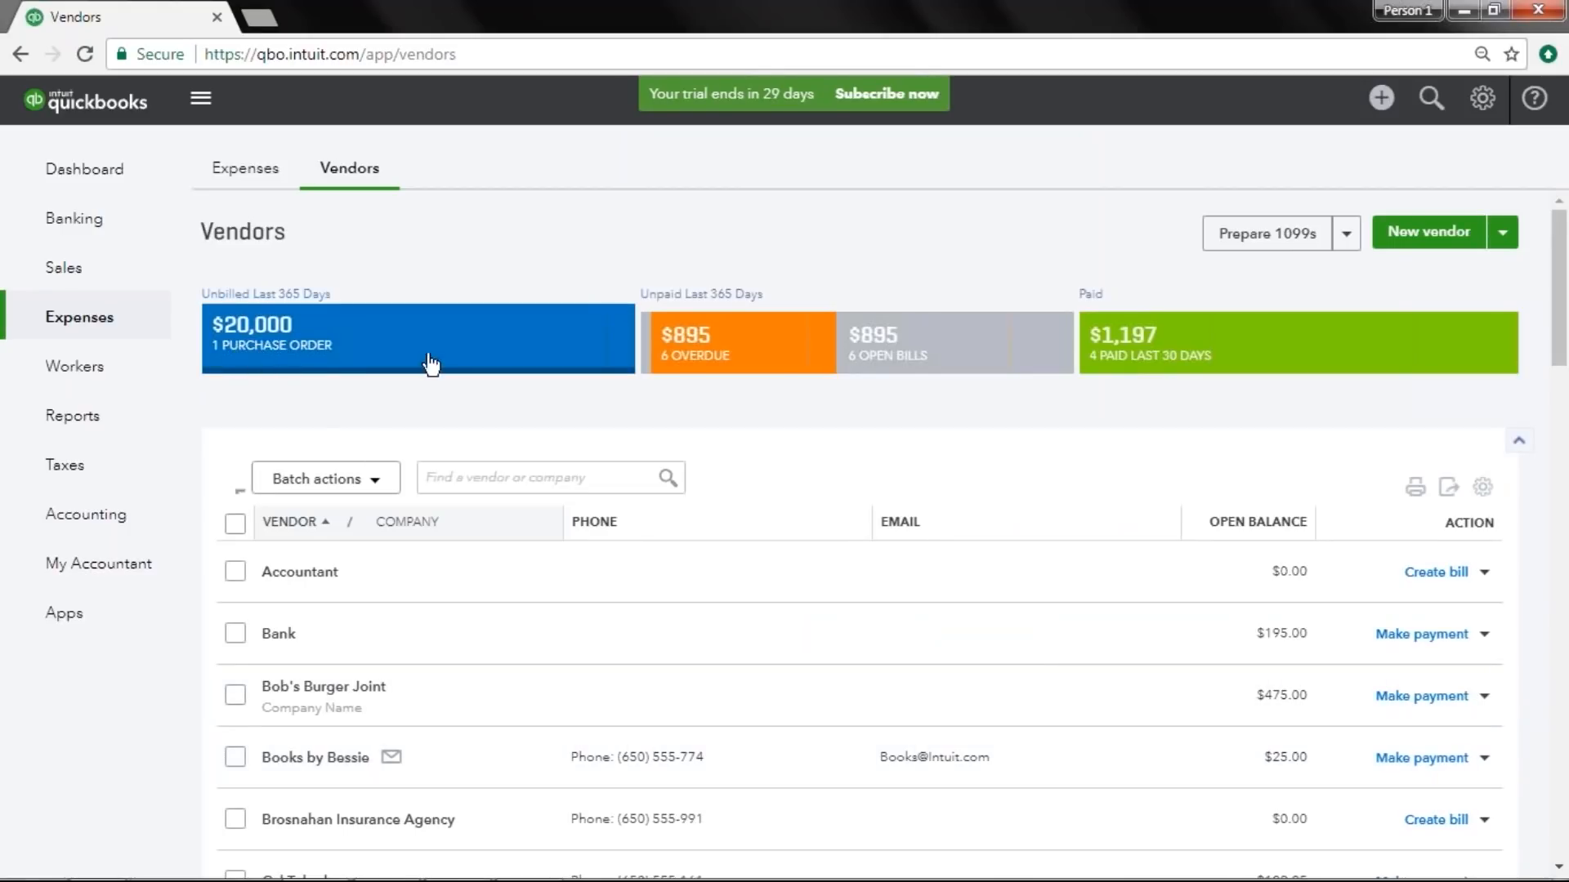
Filter the vendor list by unbilled purchase orders, then clear the filter.
{"action": "left_click", "coordinate": [249, 365]}
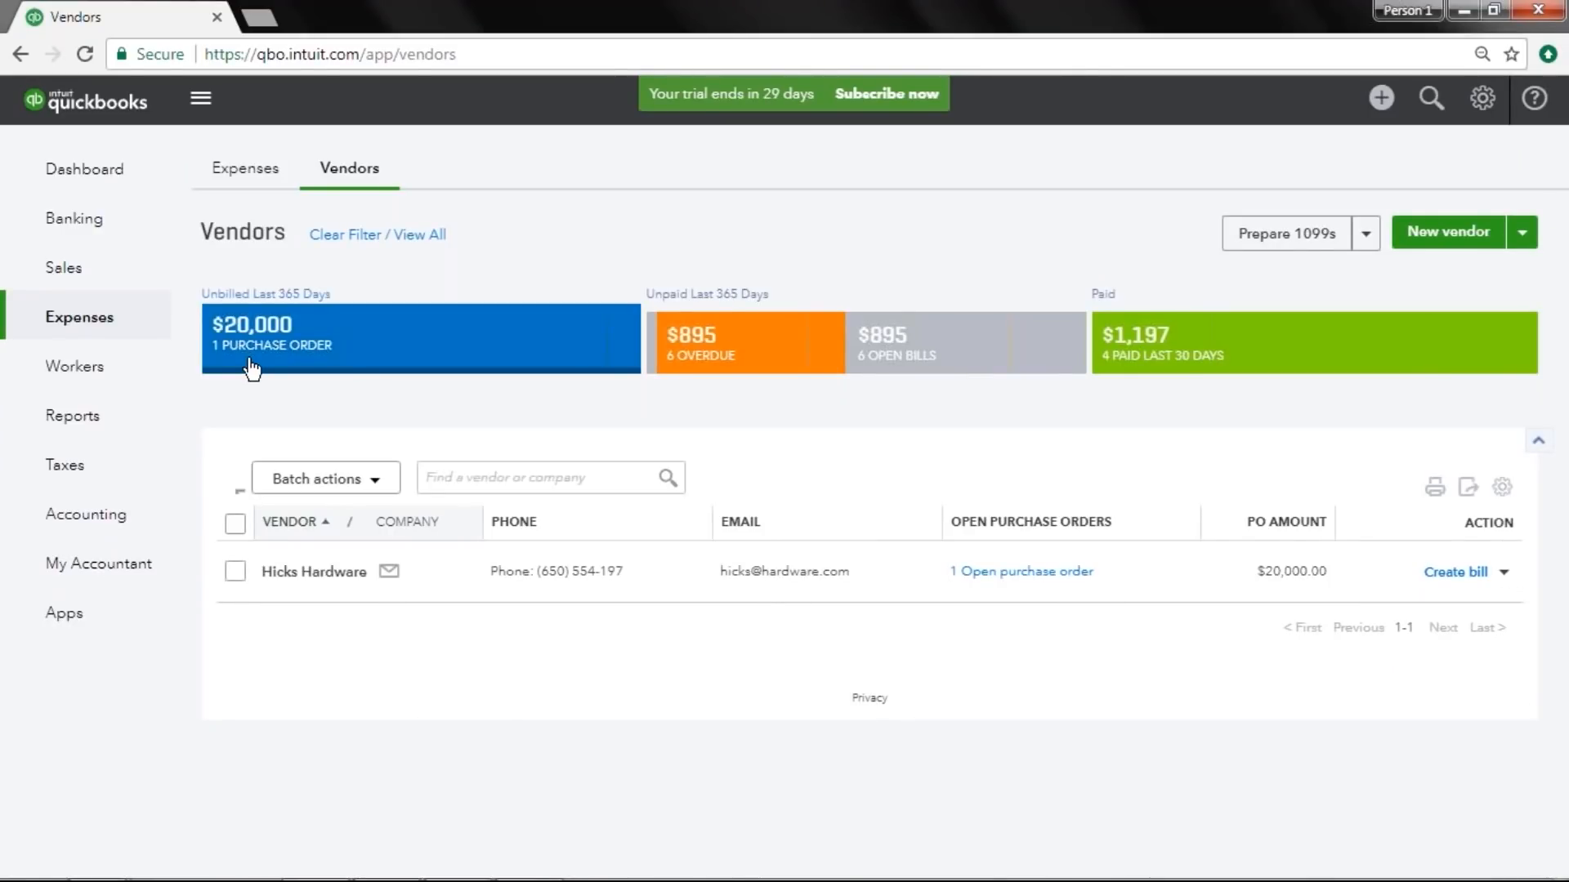
{"action": "left_click", "coordinate": [251, 367]}
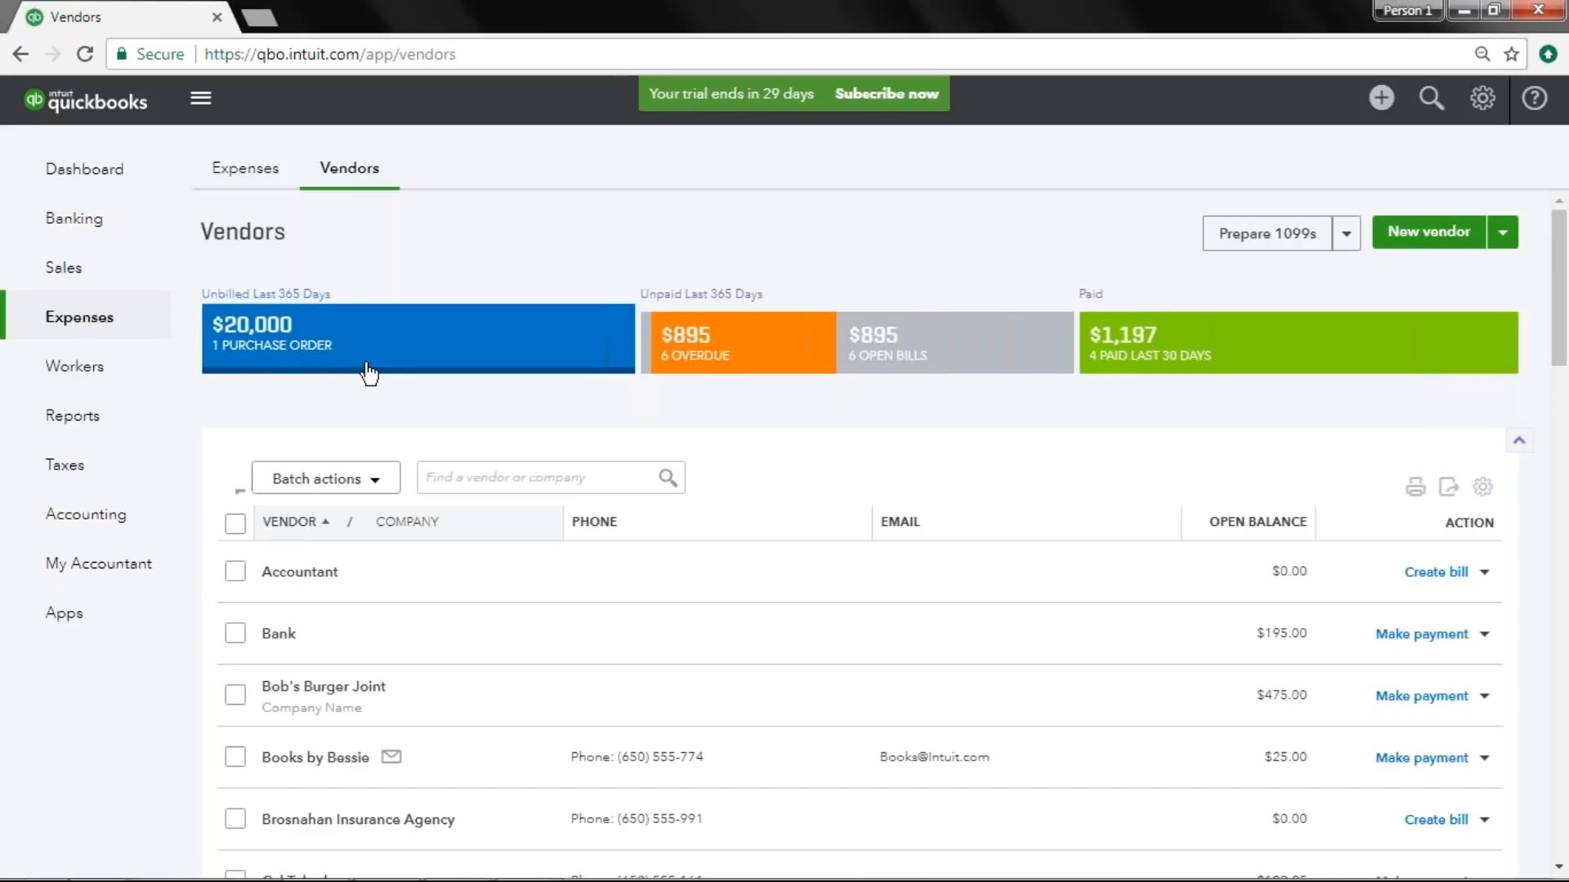
Open the Open Purchase Order List report from the reports search.
{"action": "left_click", "coordinate": [119, 428]}
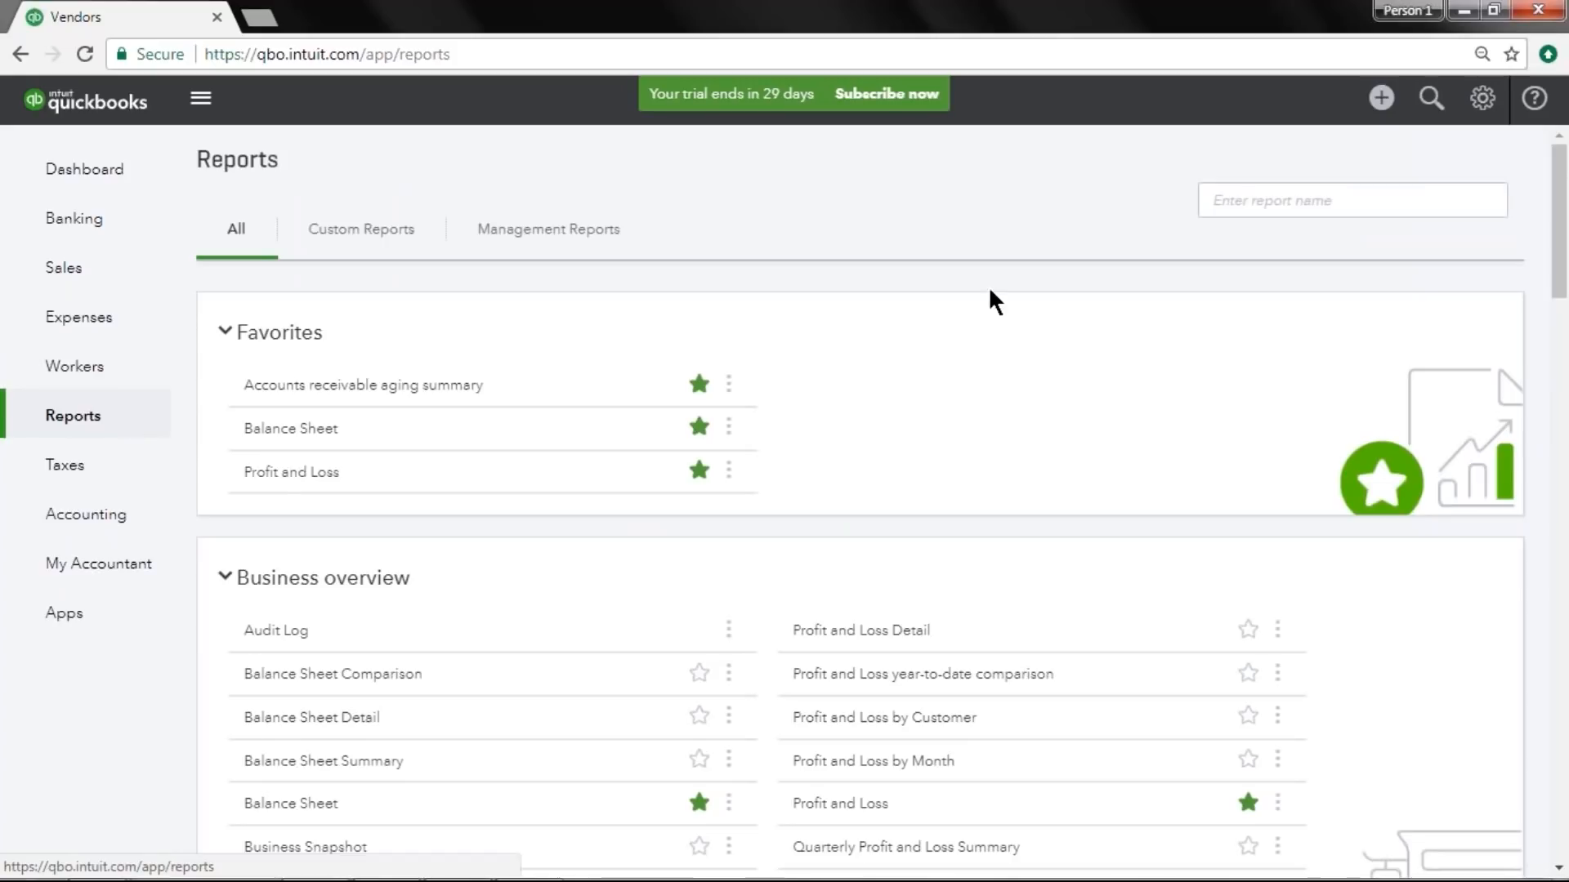
{"action": "left_click", "coordinate": [1211, 203]}
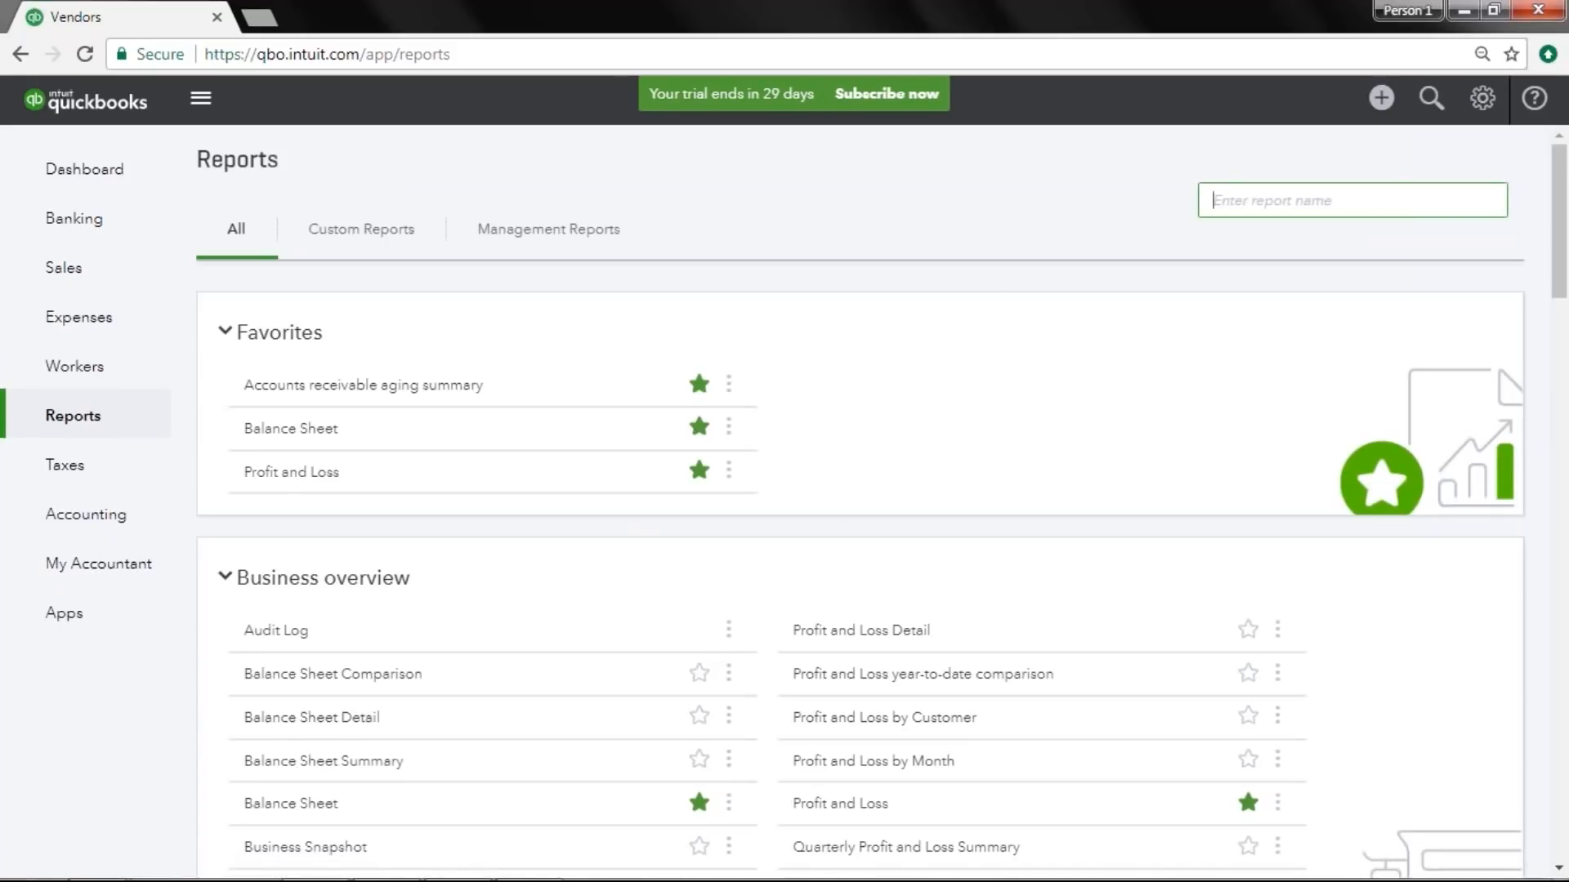
{"action": "type", "text": "open purchase"}
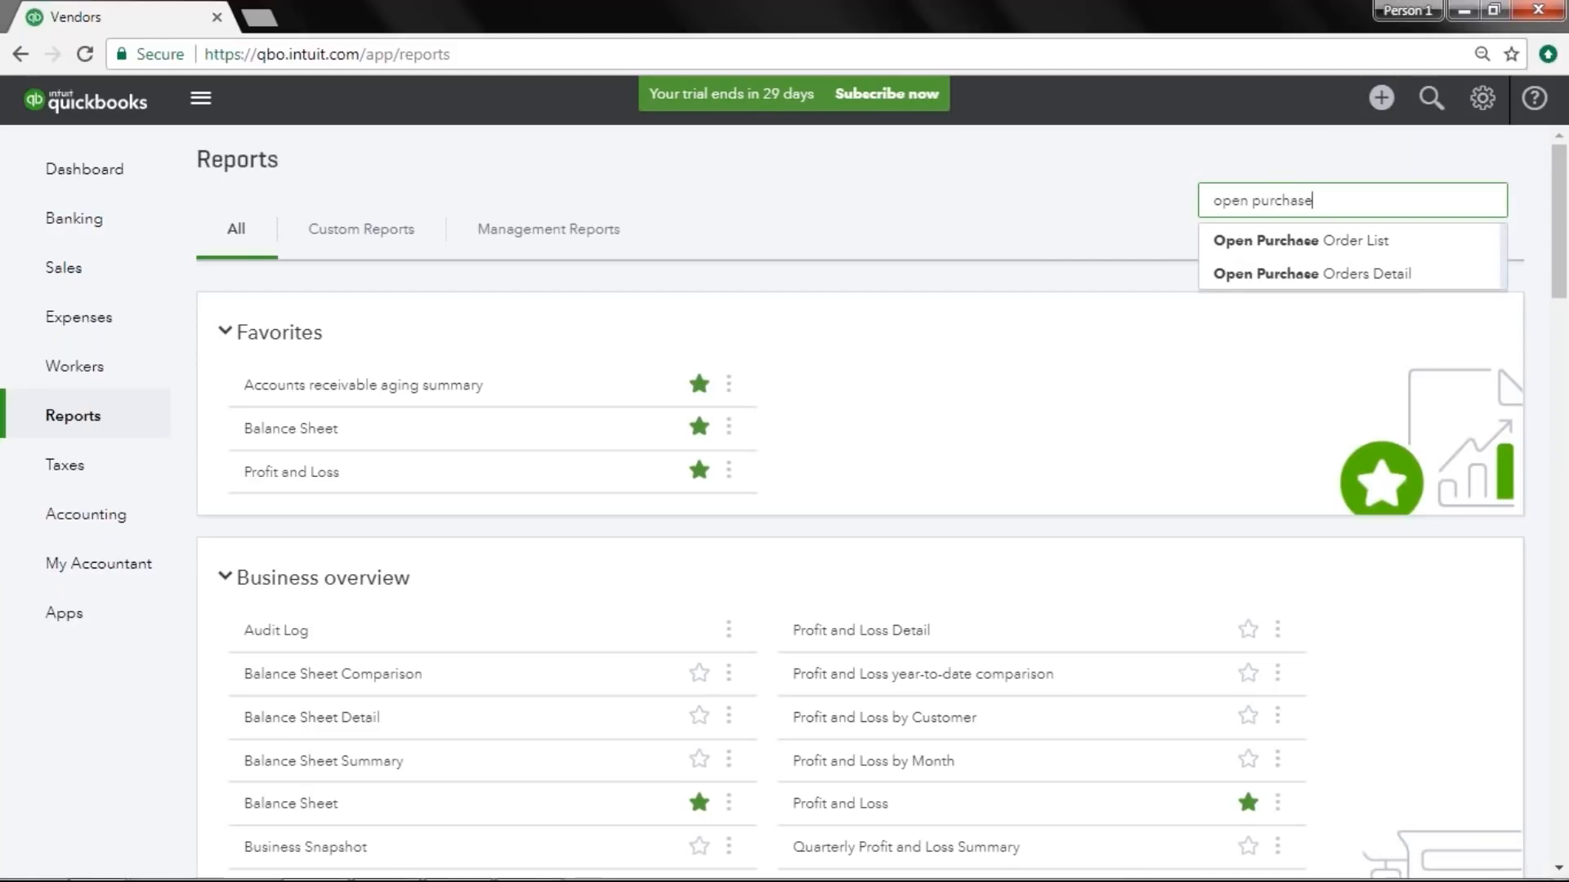
{"action": "left_click", "coordinate": [1419, 245]}
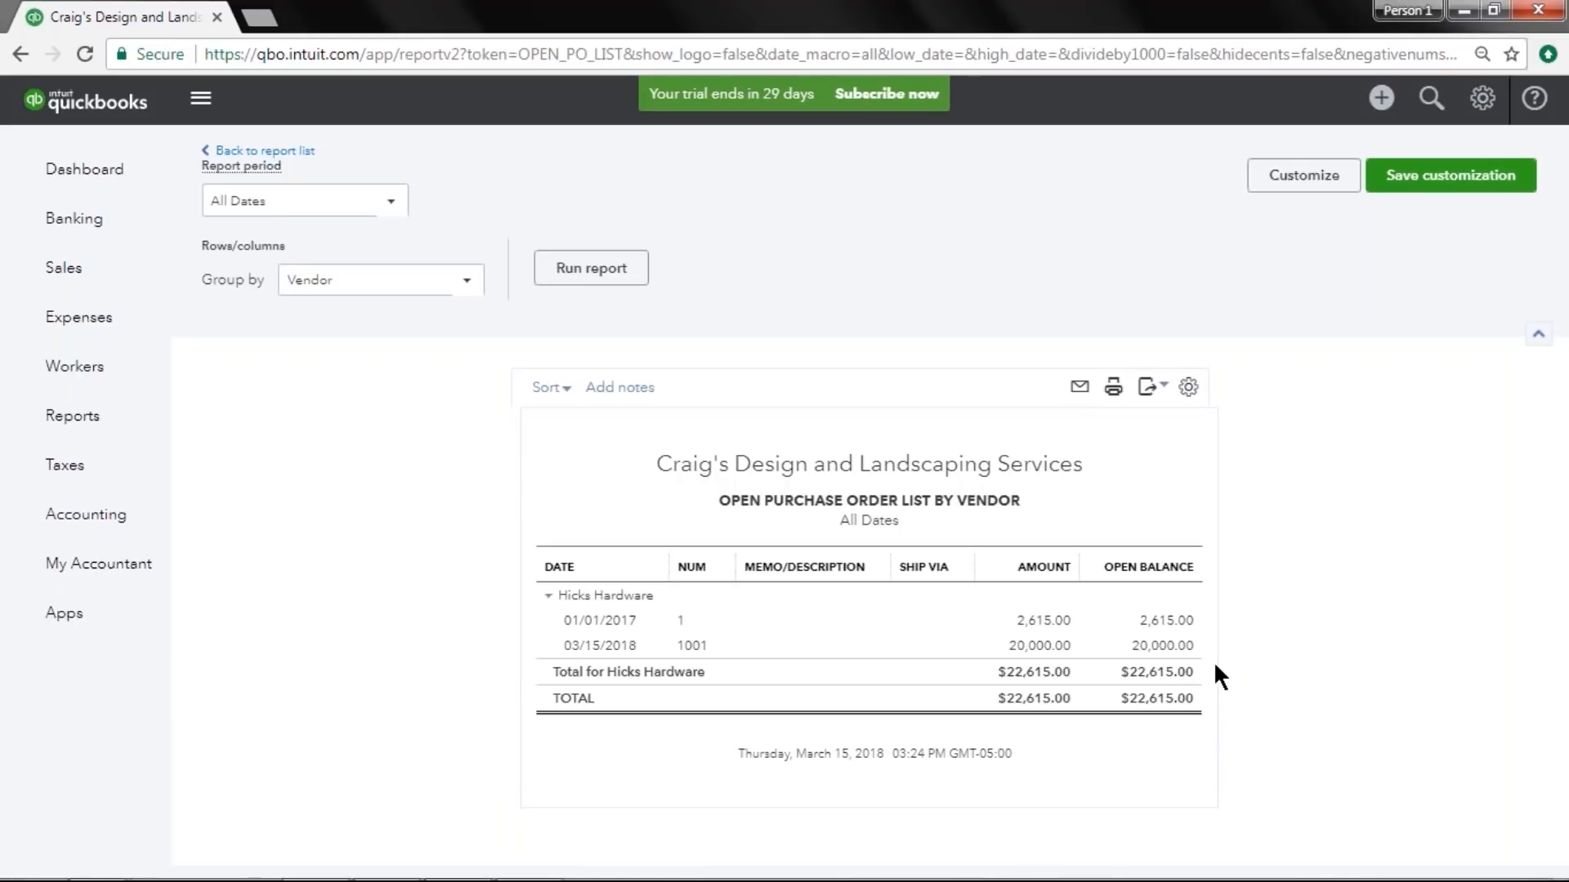
Return to the report list and open the Open Purchase Orders Detail report.
{"action": "left_click", "coordinate": [299, 151]}
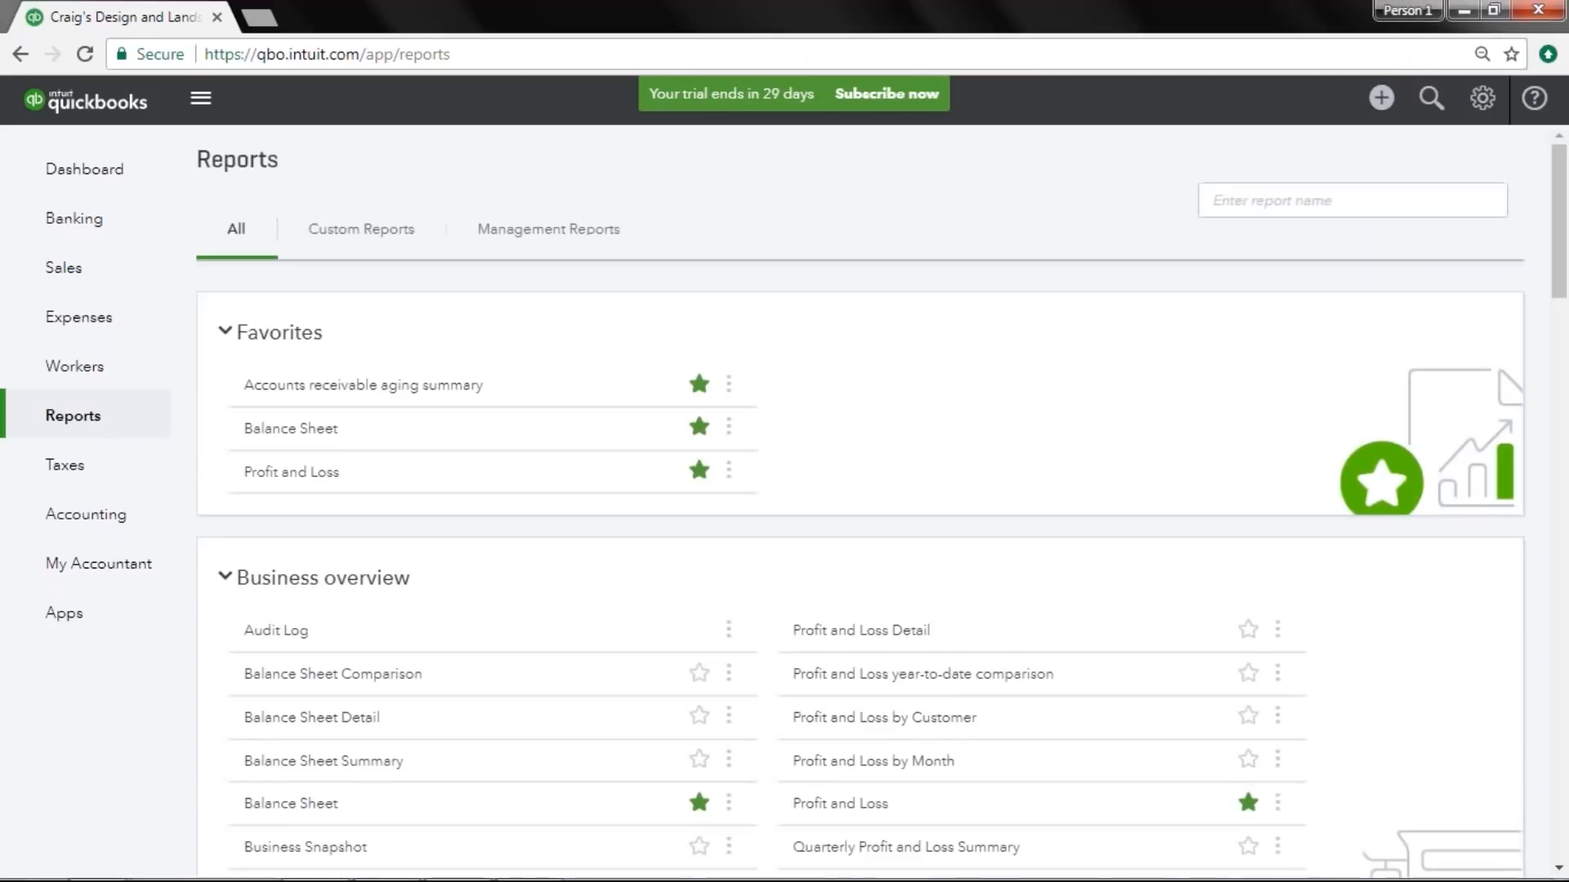
{"action": "left_click", "coordinate": [1299, 204]}
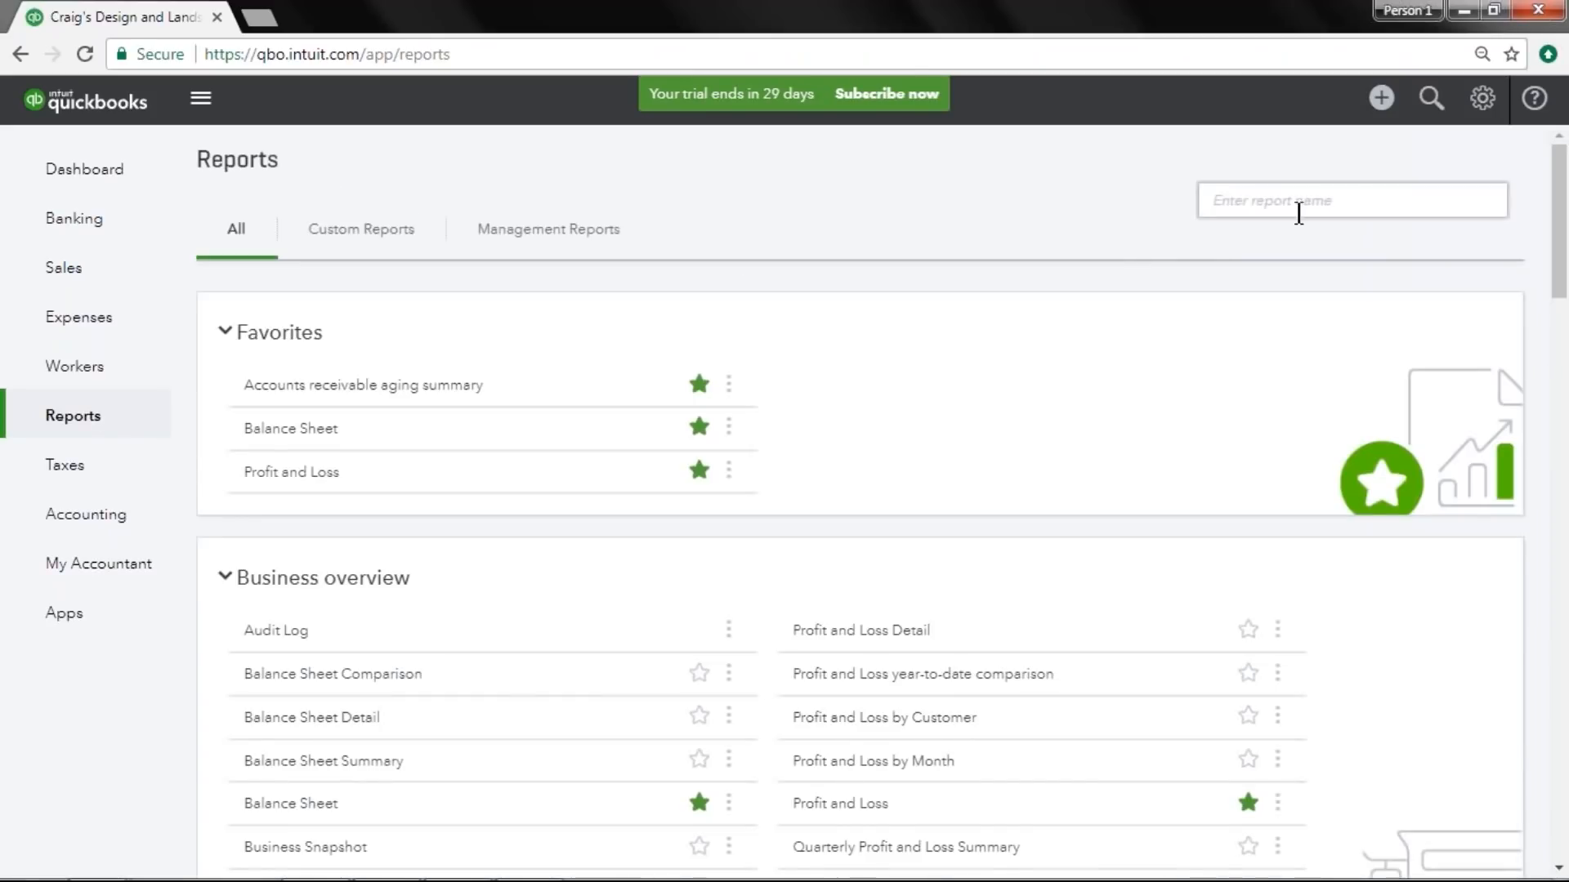
{"action": "type", "text": "ope"}
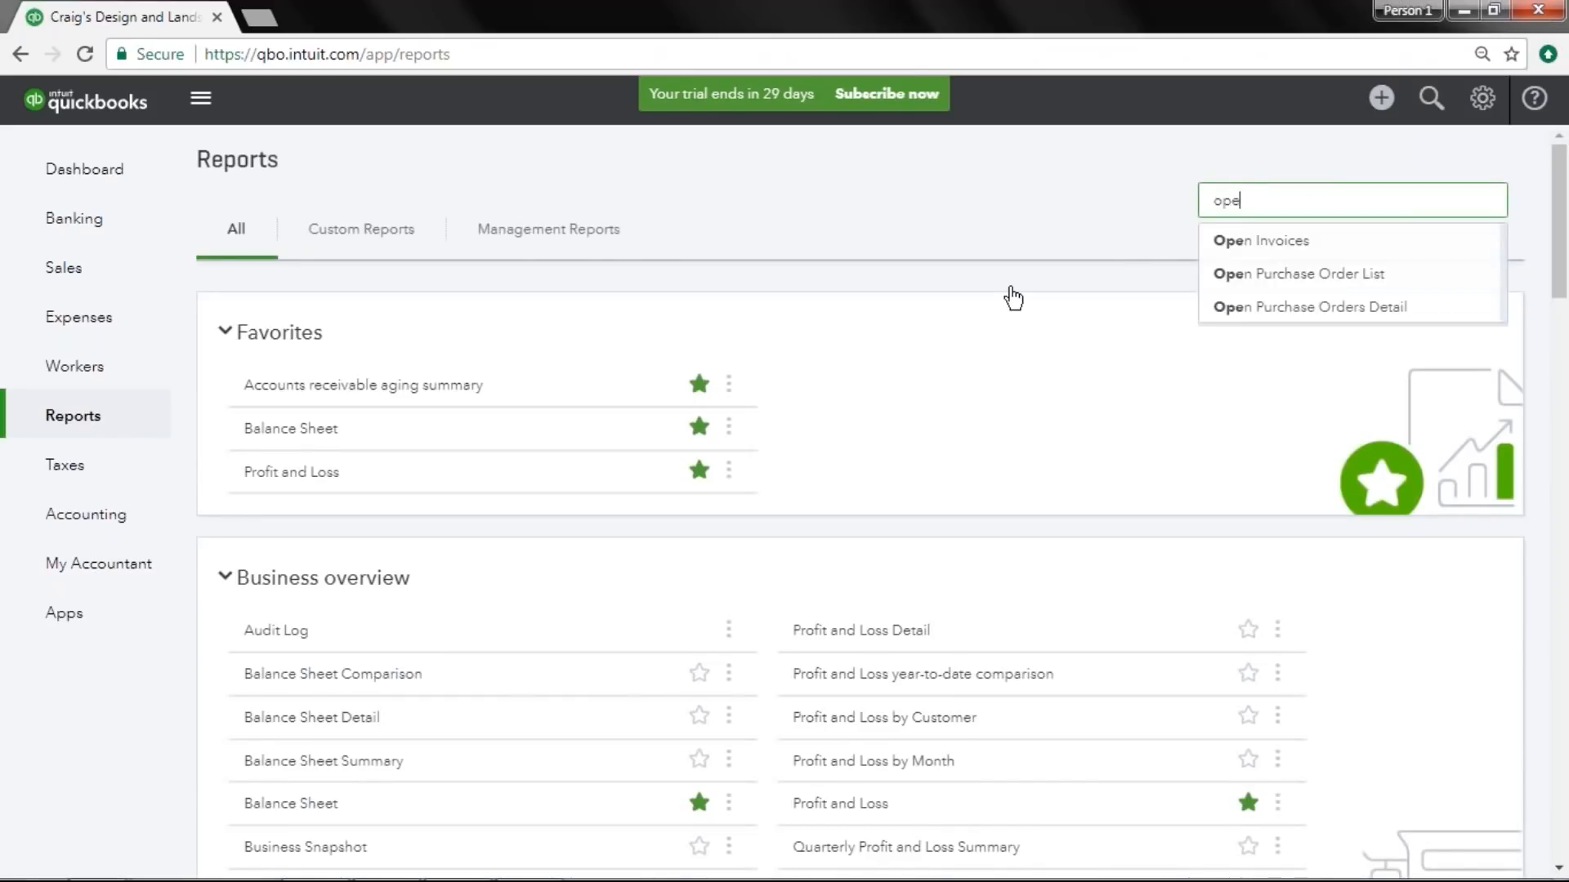
{"action": "type", "text": "n purchase"}
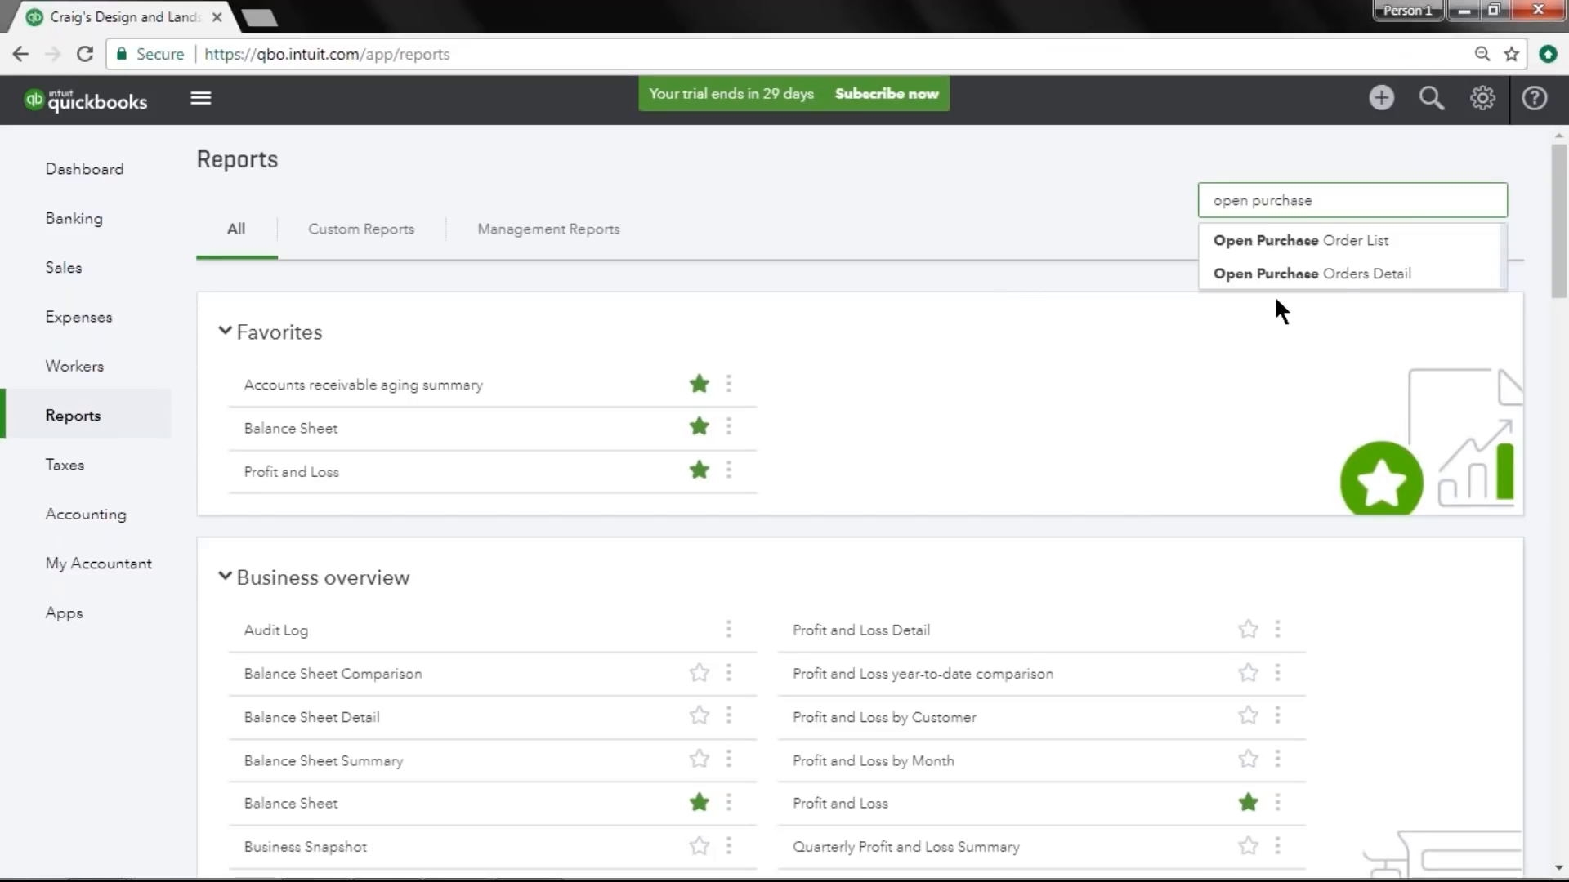
{"action": "left_click", "coordinate": [1343, 278]}
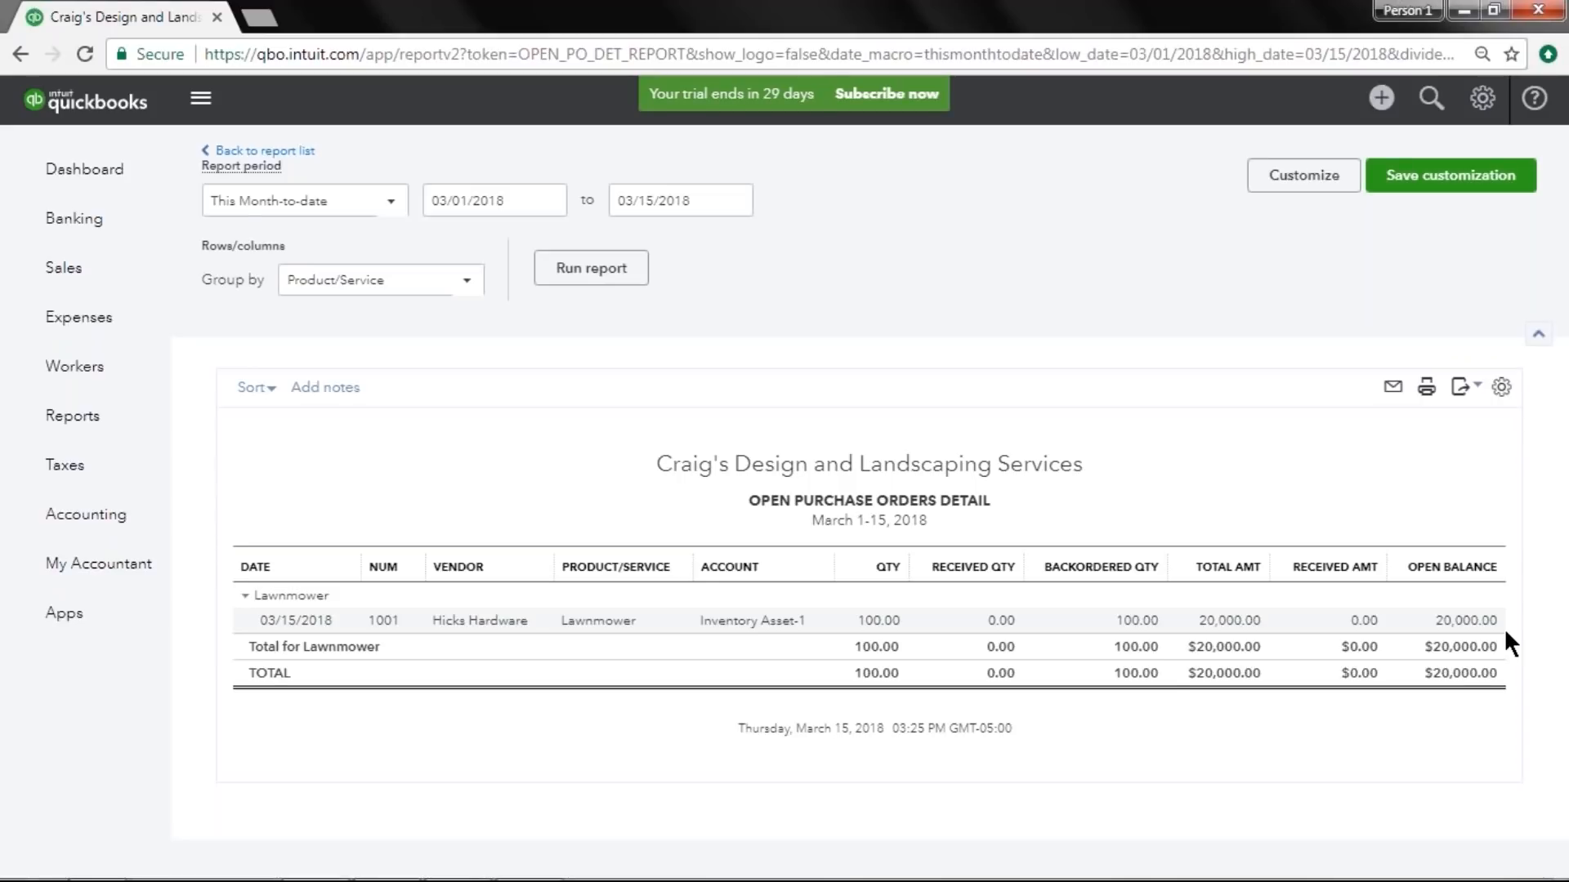
Create a new bill and choose Hicks Hardware as the vendor.
{"action": "left_click", "coordinate": [1392, 114]}
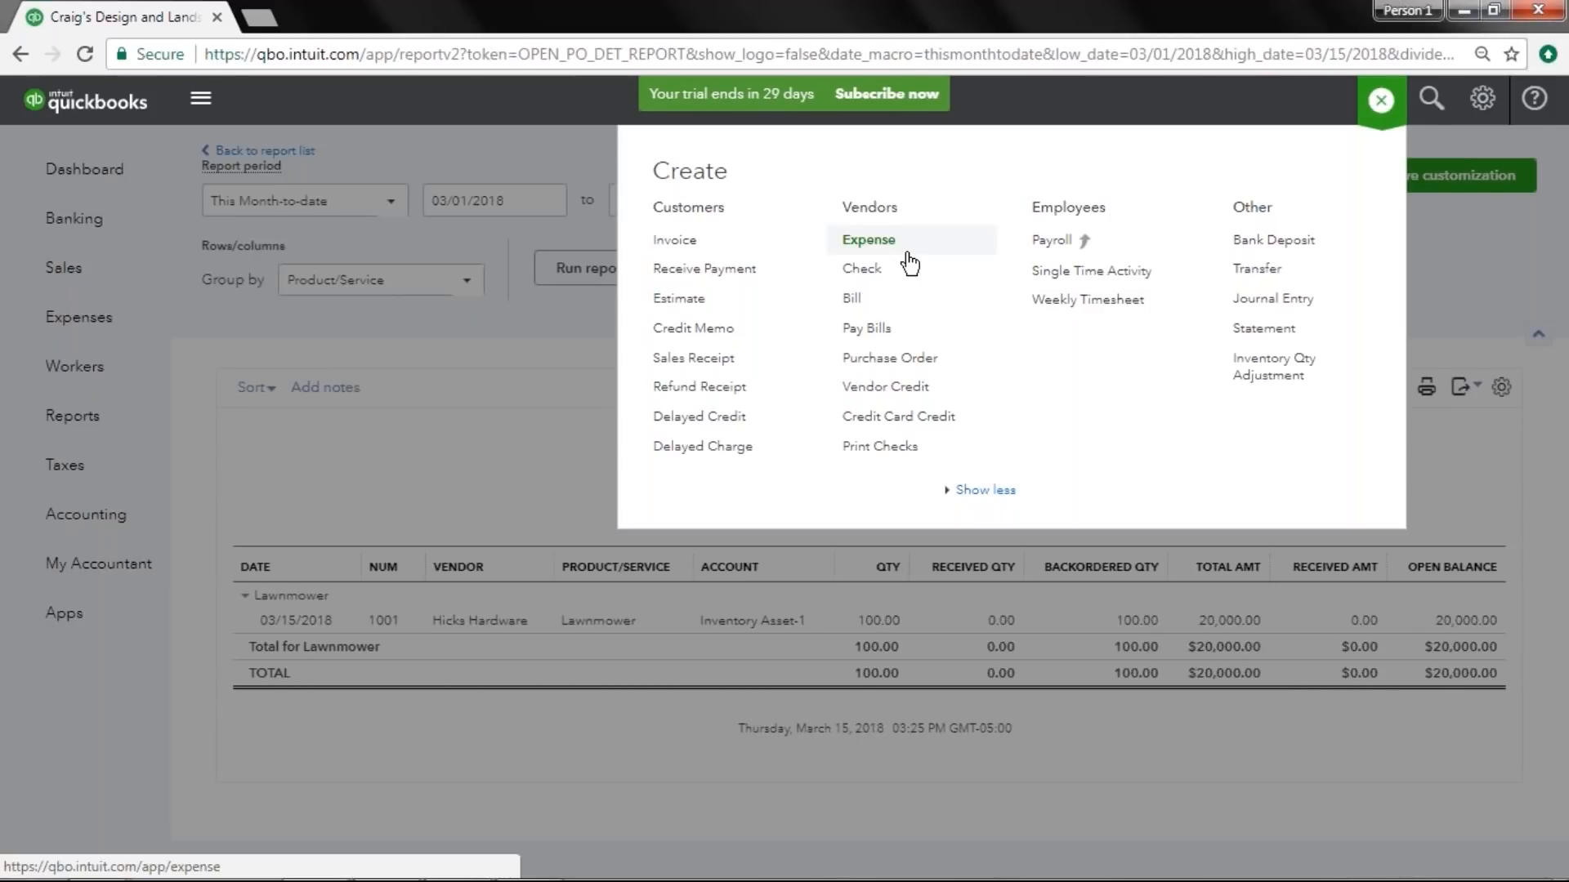
{"action": "left_click", "coordinate": [918, 309]}
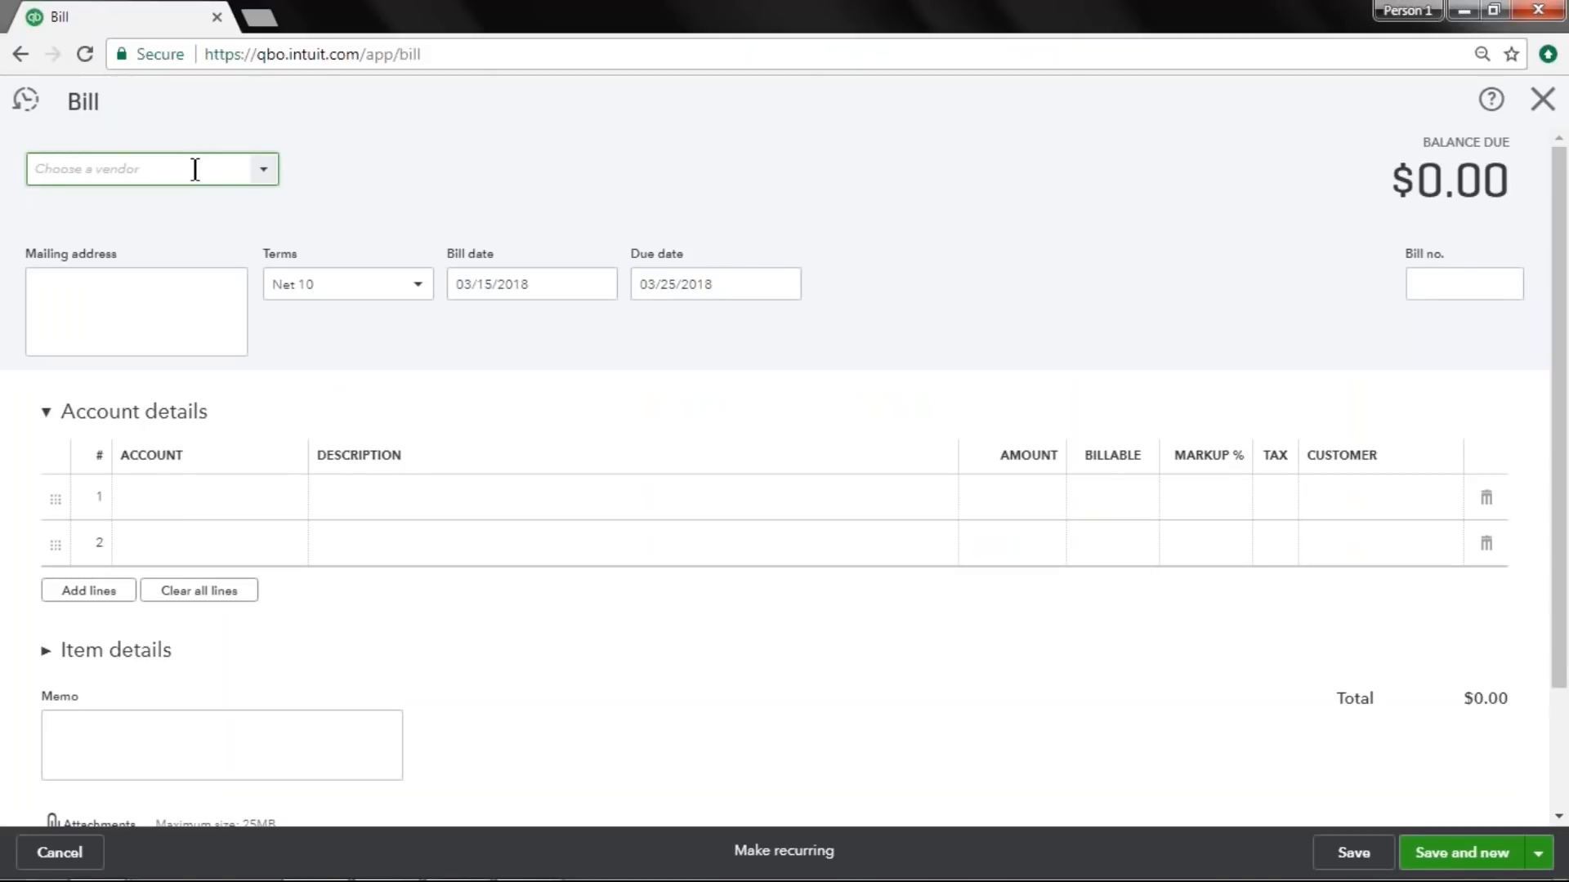
{"action": "type", "text": "hick"}
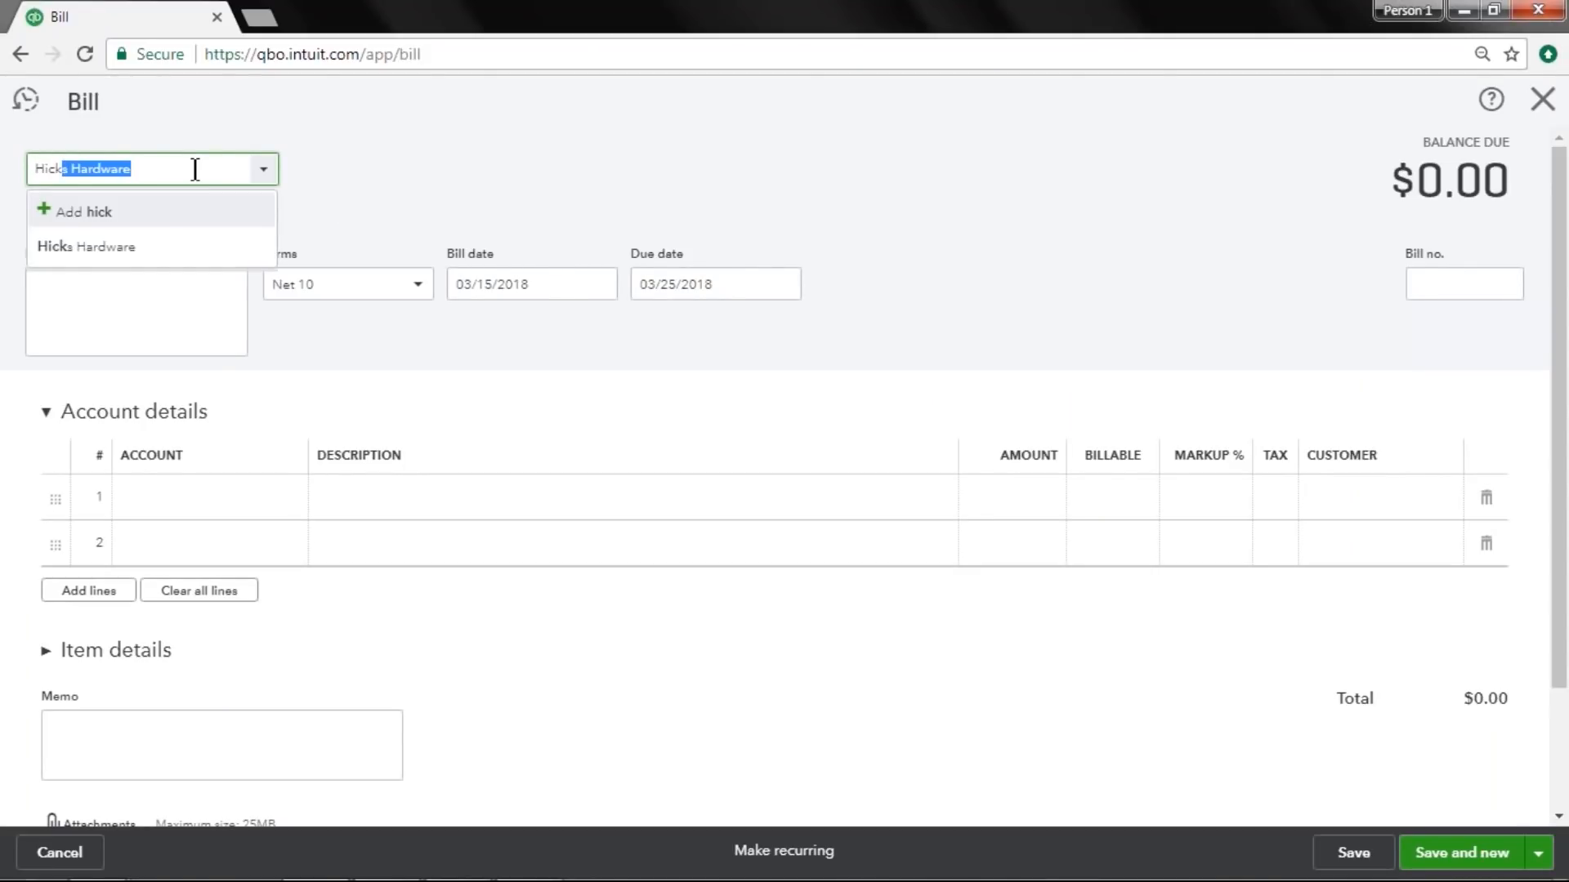
{"action": "key", "text": "Tab"}
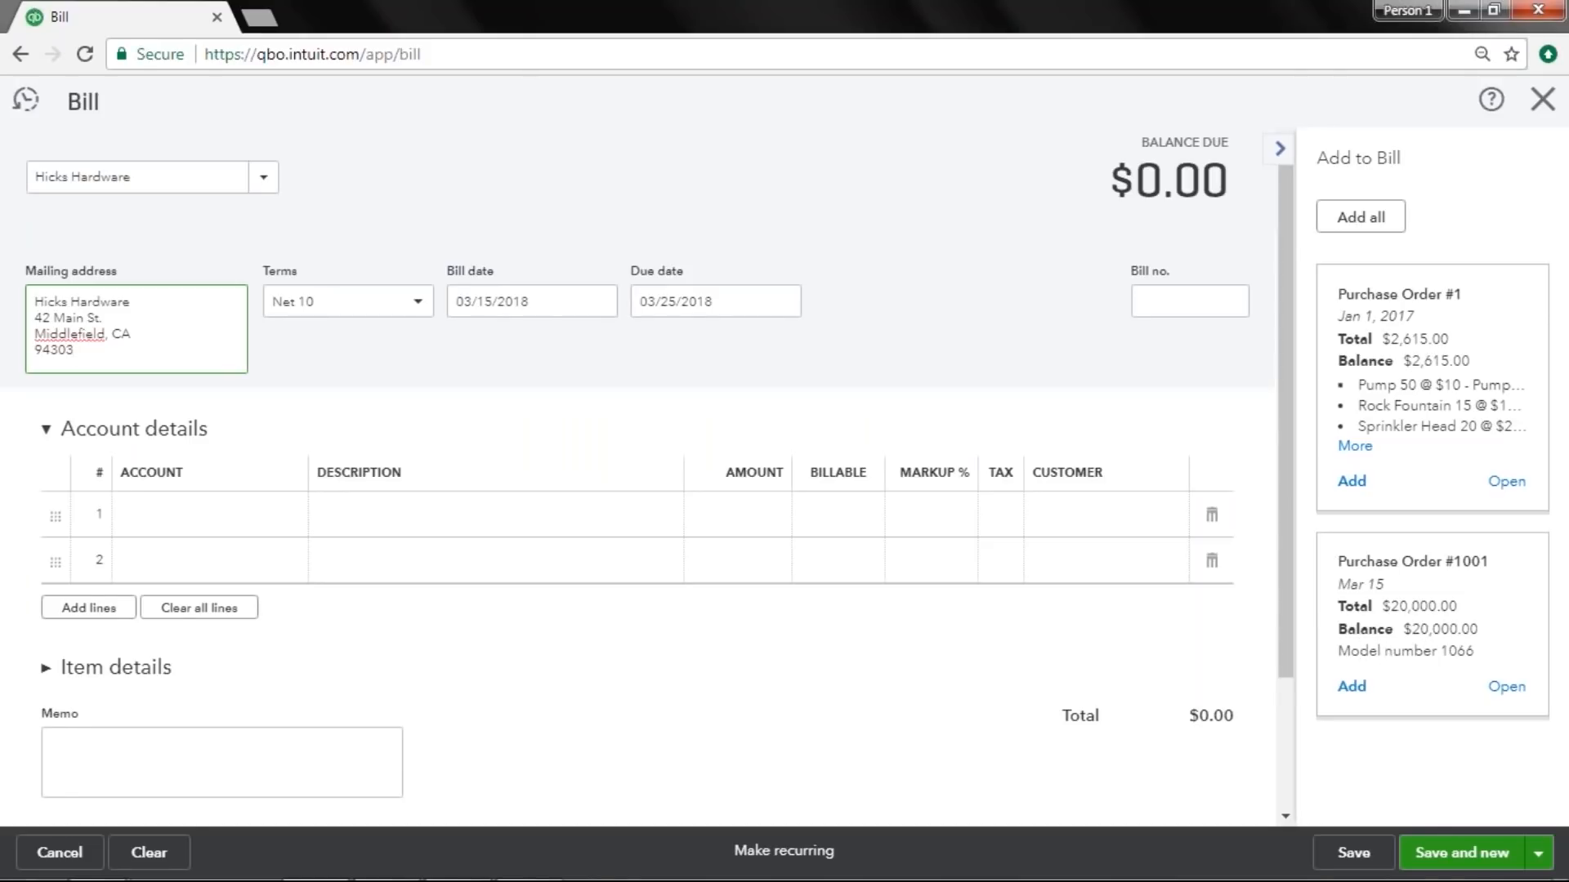
Add purchase order #1001 to the bill, close the side panel, and collapse Account details.
{"action": "left_click", "coordinate": [1360, 689]}
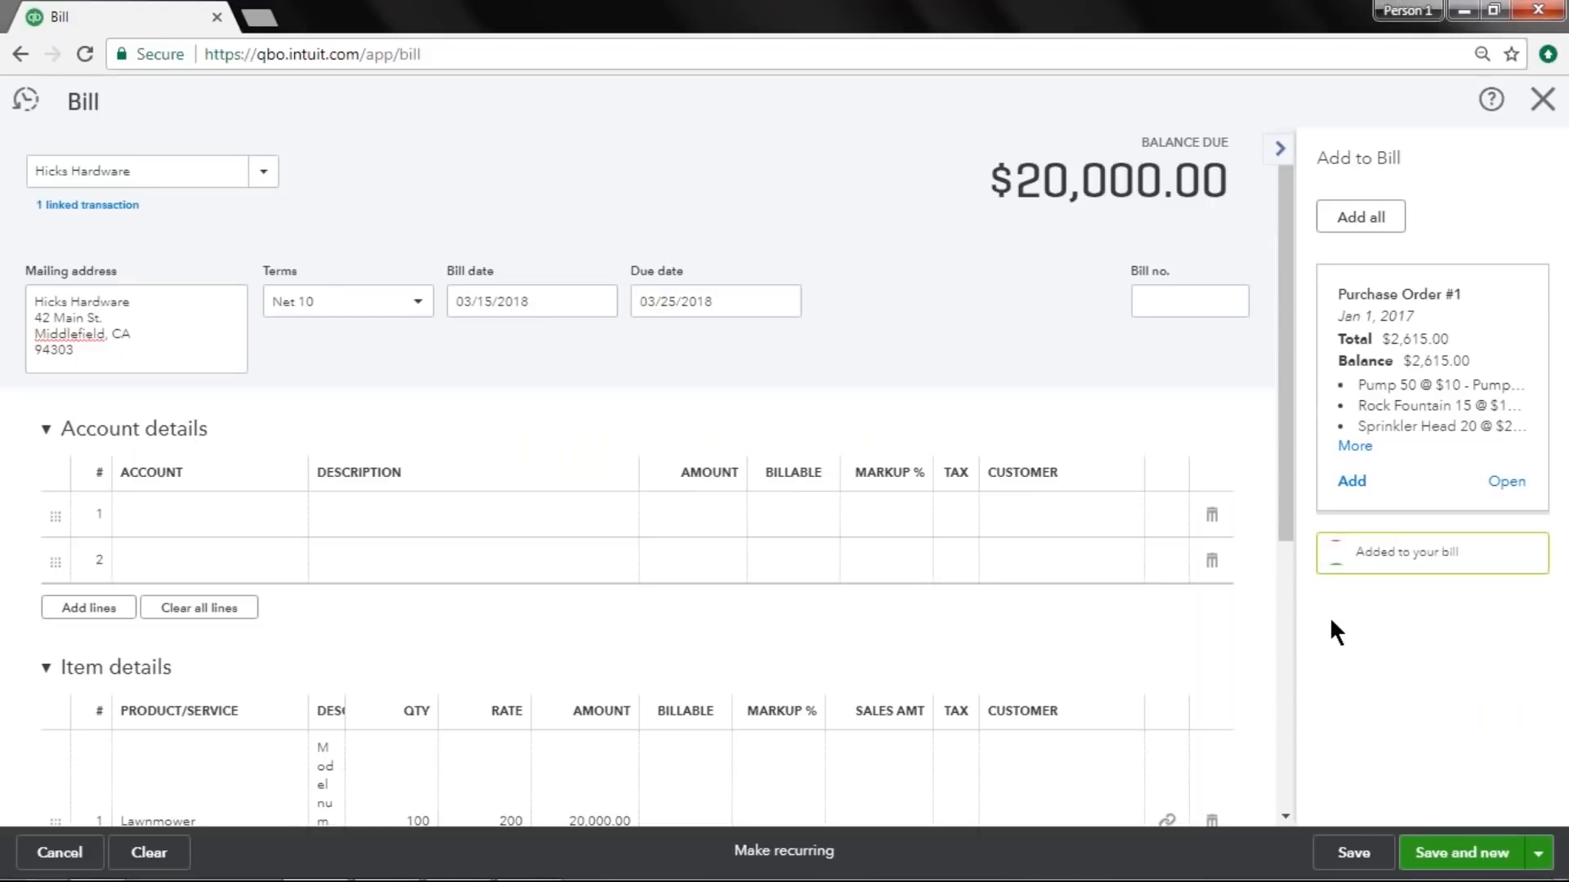
{"action": "left_click", "coordinate": [1275, 162]}
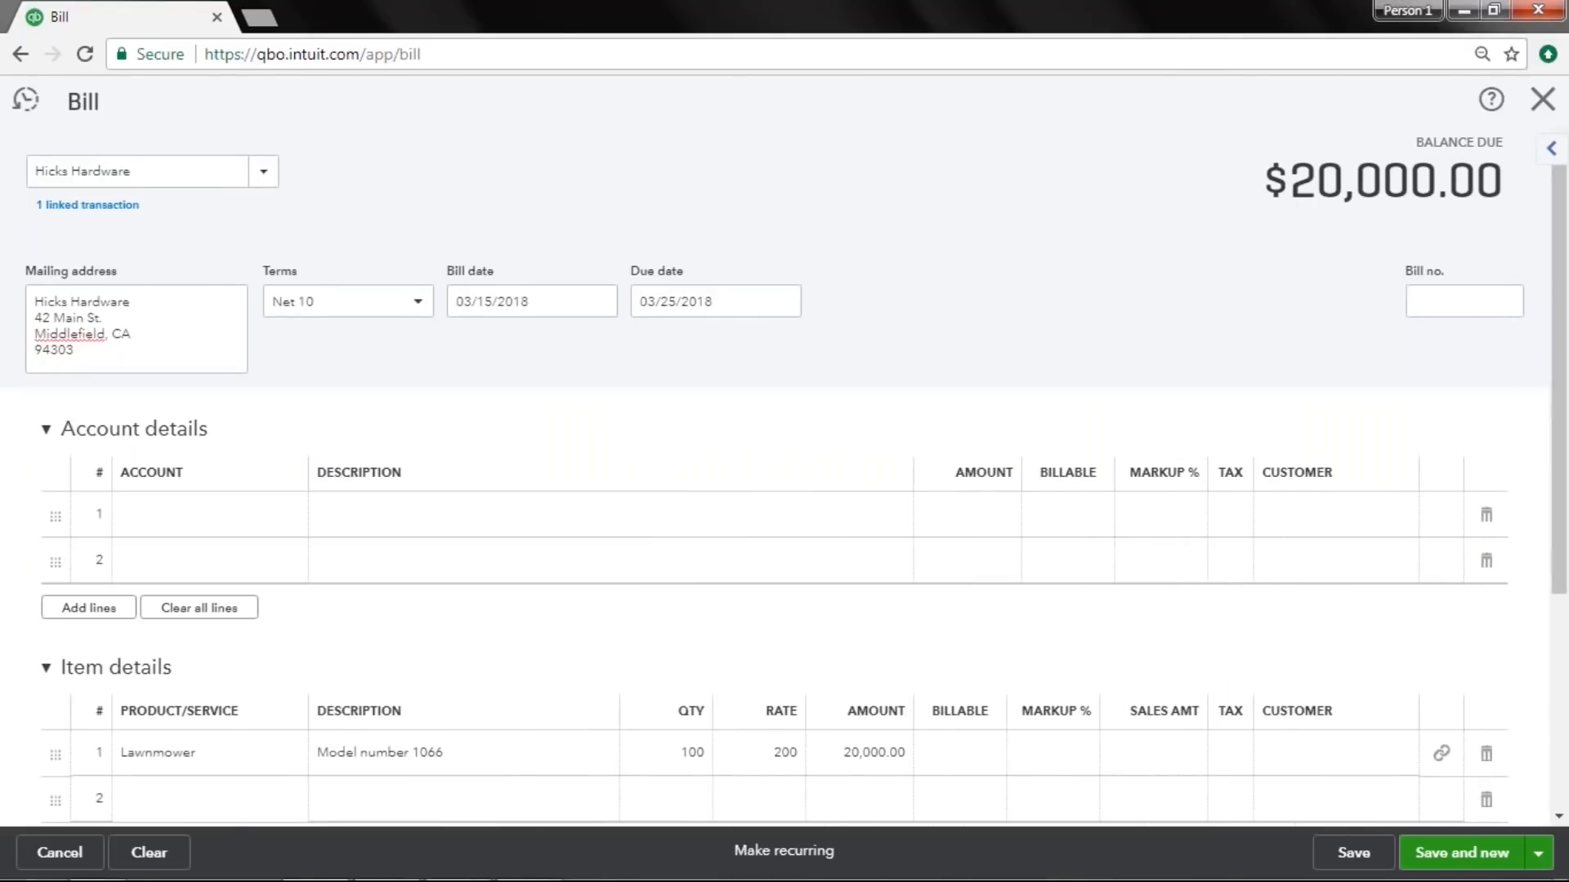
{"action": "left_click", "coordinate": [204, 435]}
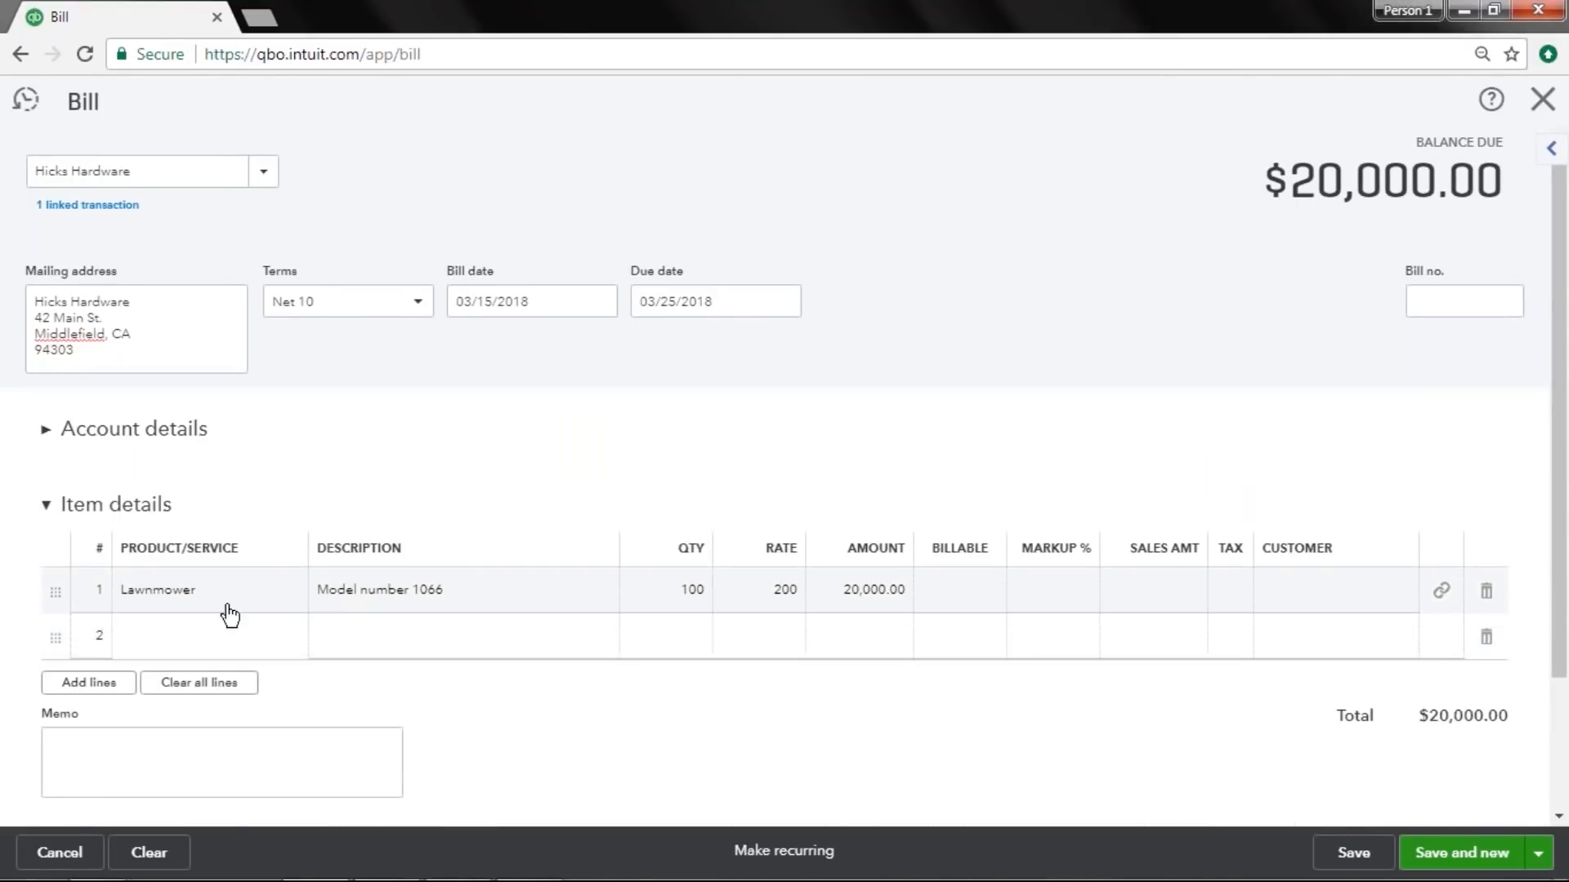
Enter bill number 5784 and set the Lawnmower line quantity to 70.
{"action": "mouse_move", "coordinate": [686, 606]}
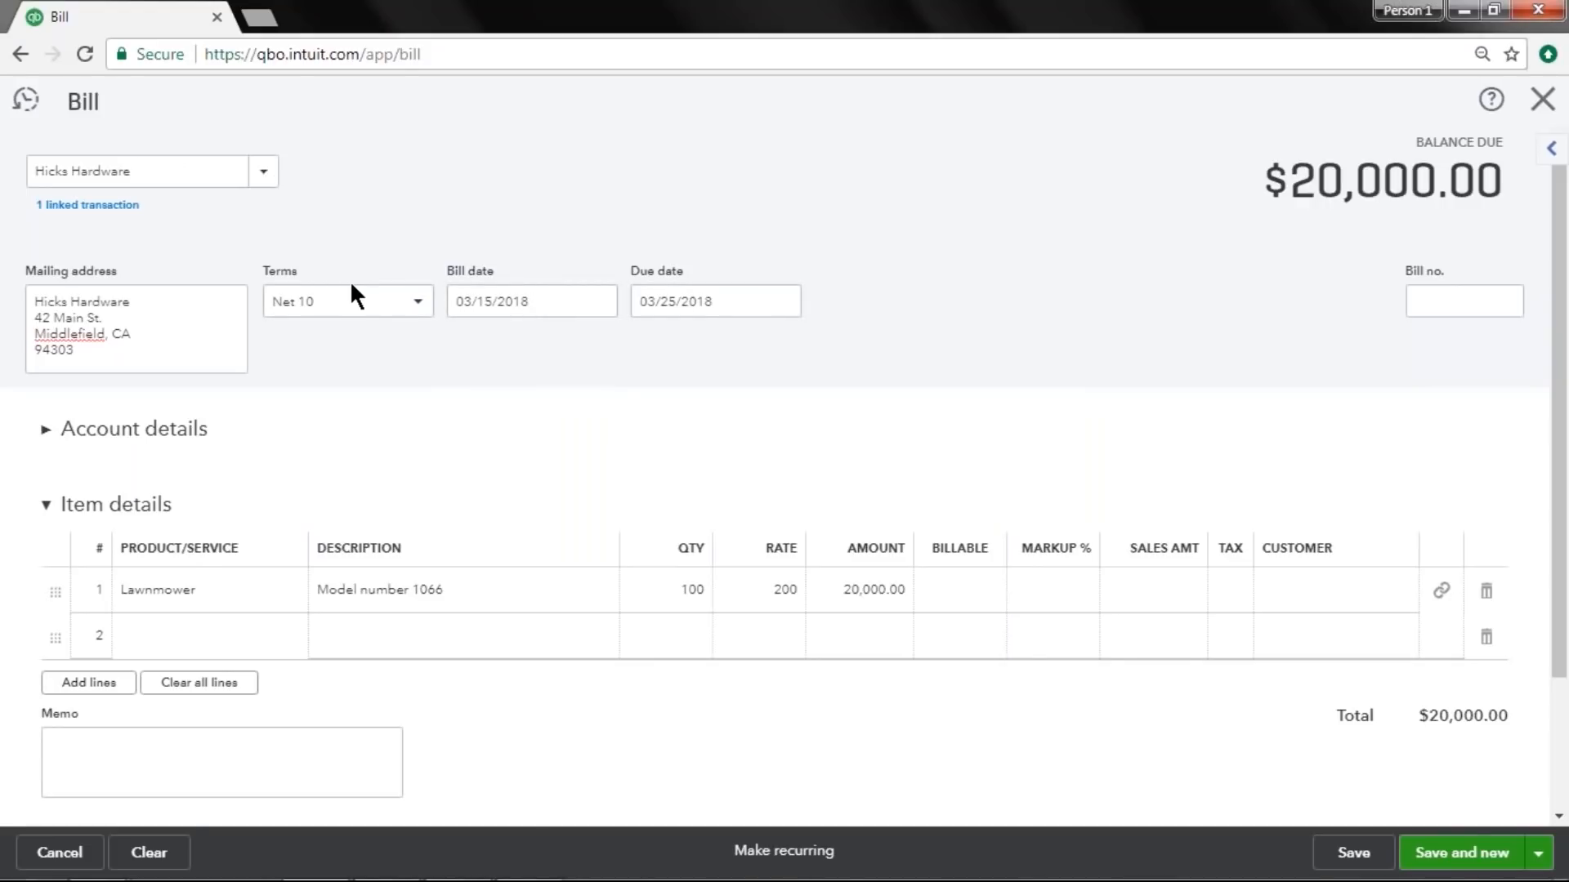
{"action": "left_click", "coordinate": [373, 298]}
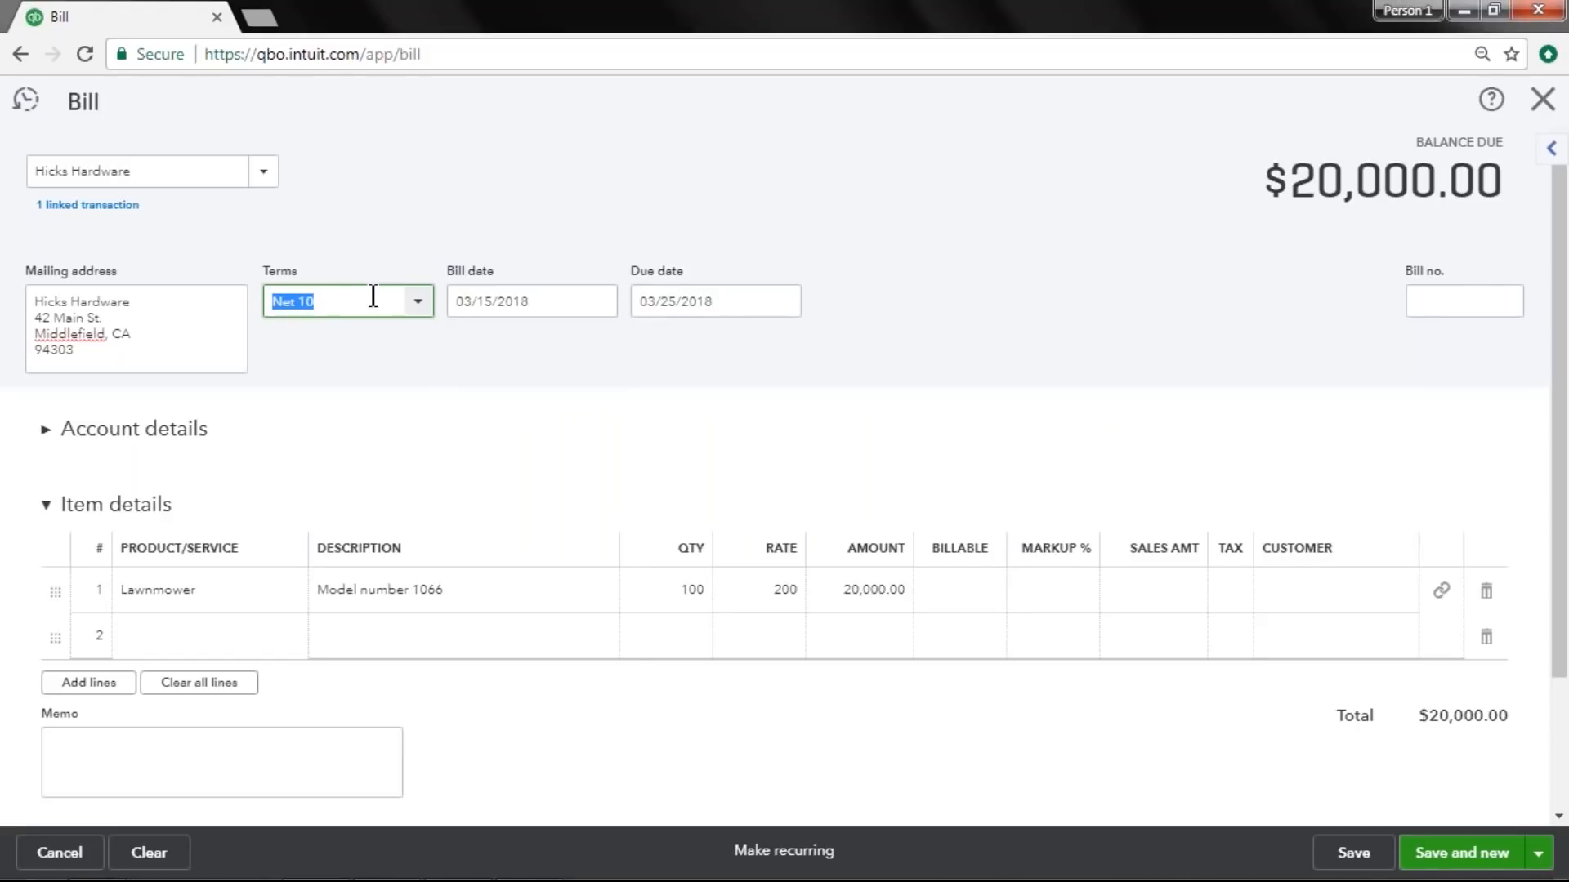
{"action": "left_click", "coordinate": [1438, 302]}
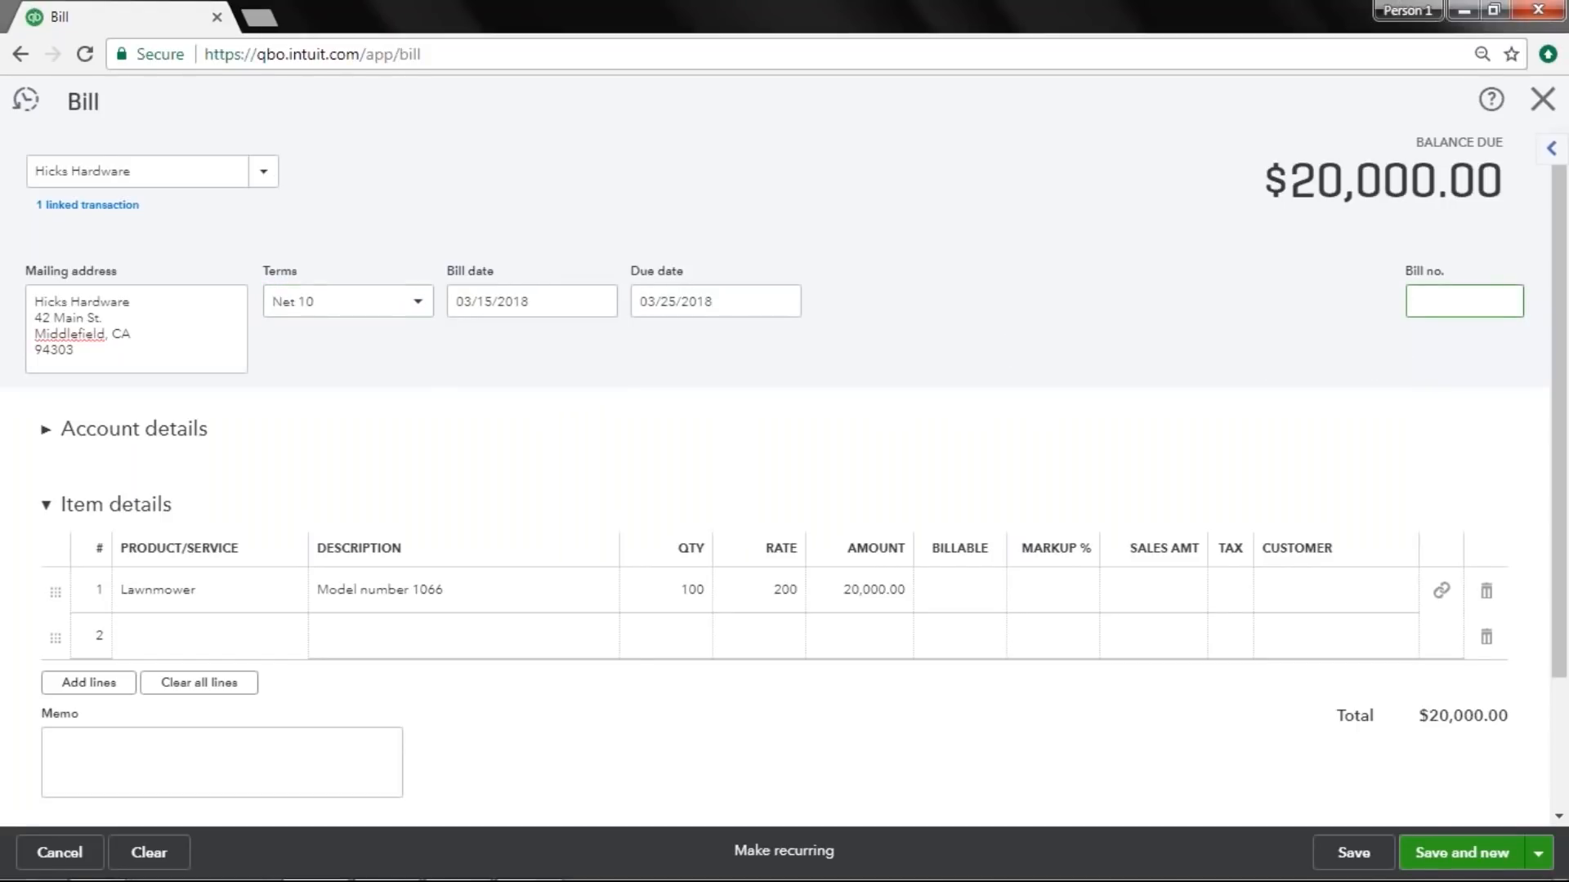
{"action": "type", "text": "5784"}
{"action": "left_click", "coordinate": [690, 590]}
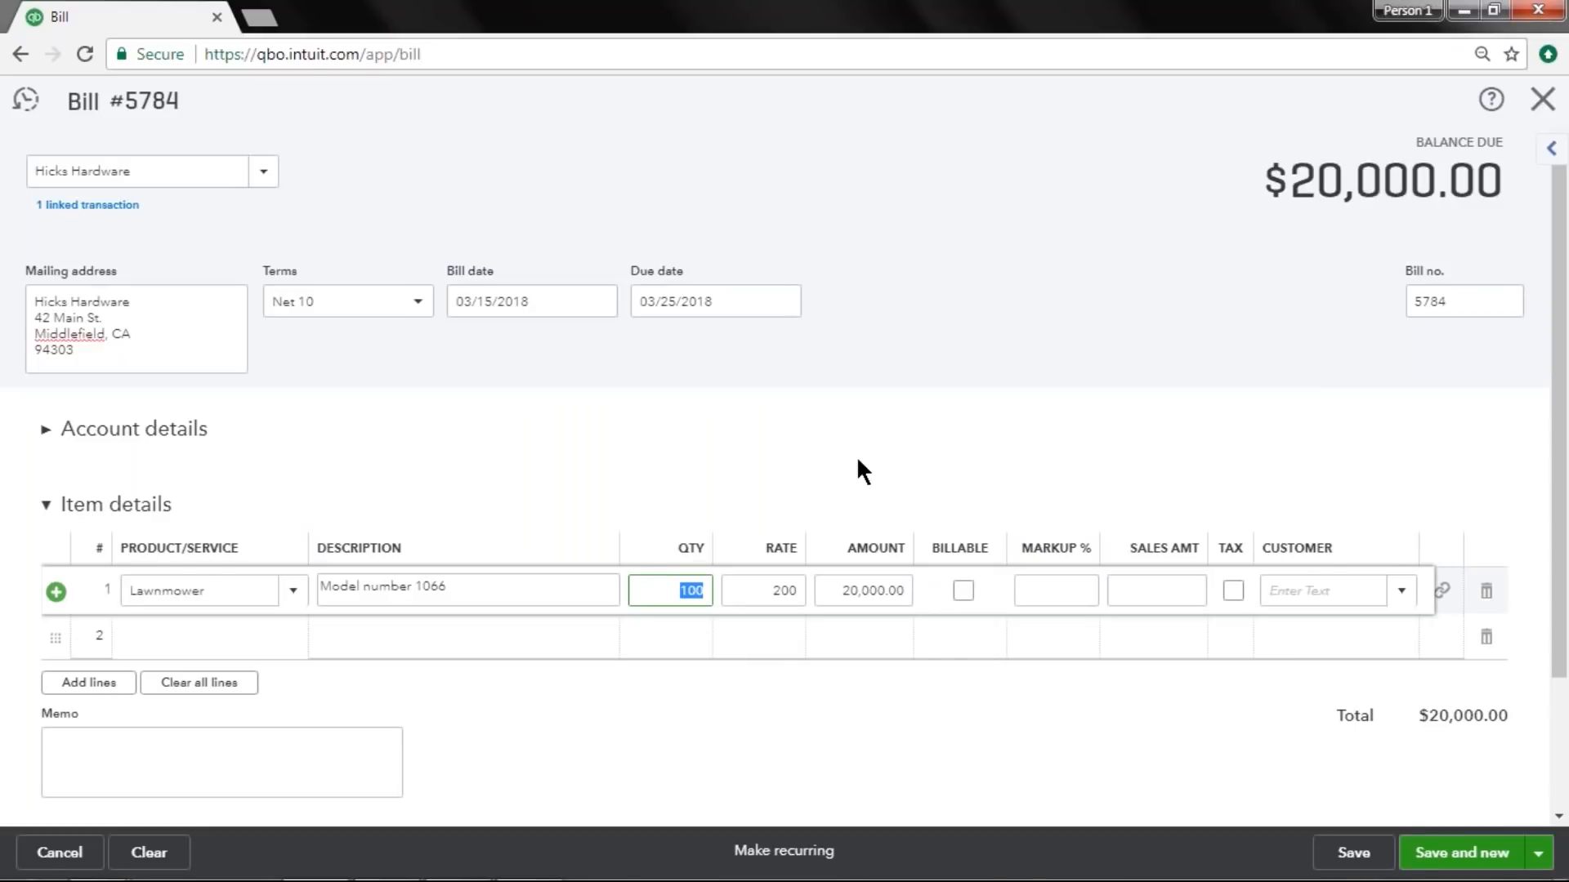
{"action": "type", "text": "70"}
{"action": "left_click", "coordinate": [940, 305]}
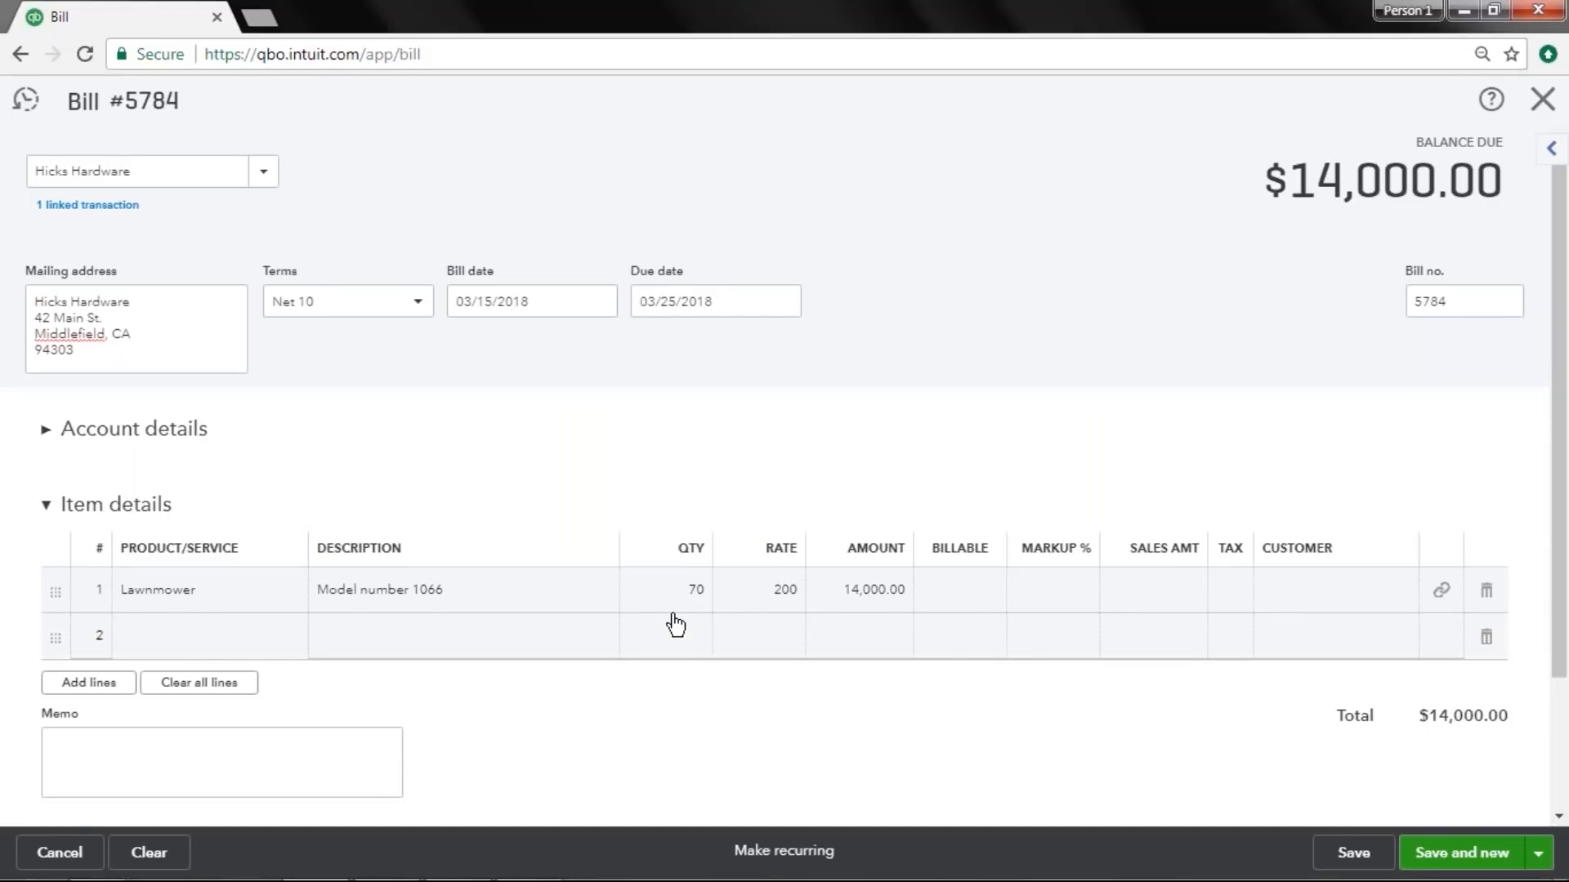
{"action": "left_click", "coordinate": [786, 616]}
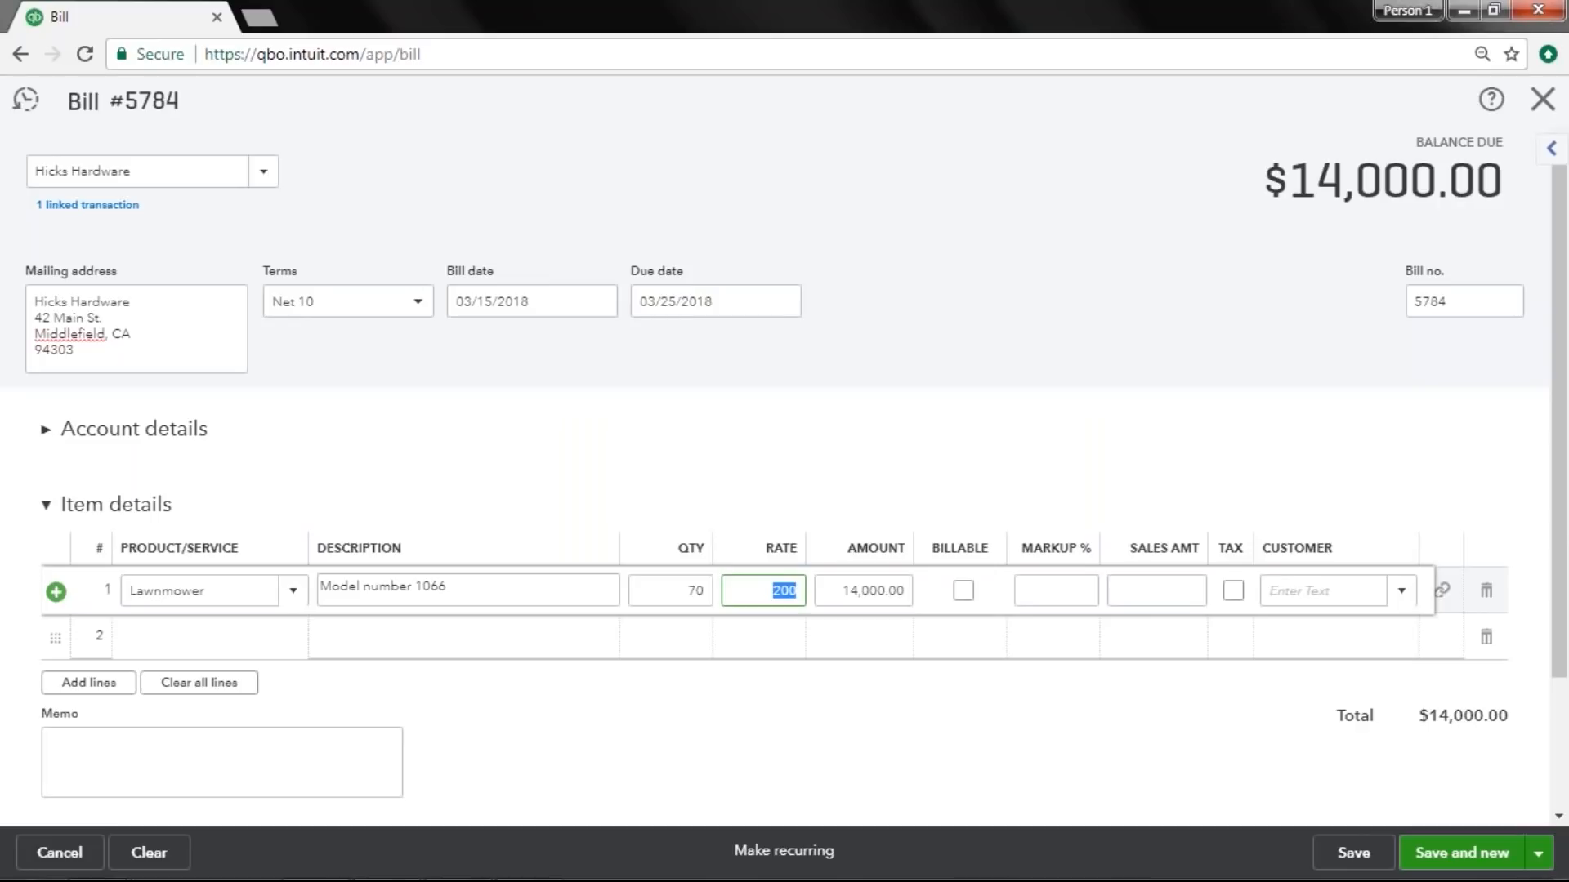
{"action": "left_click", "coordinate": [909, 307]}
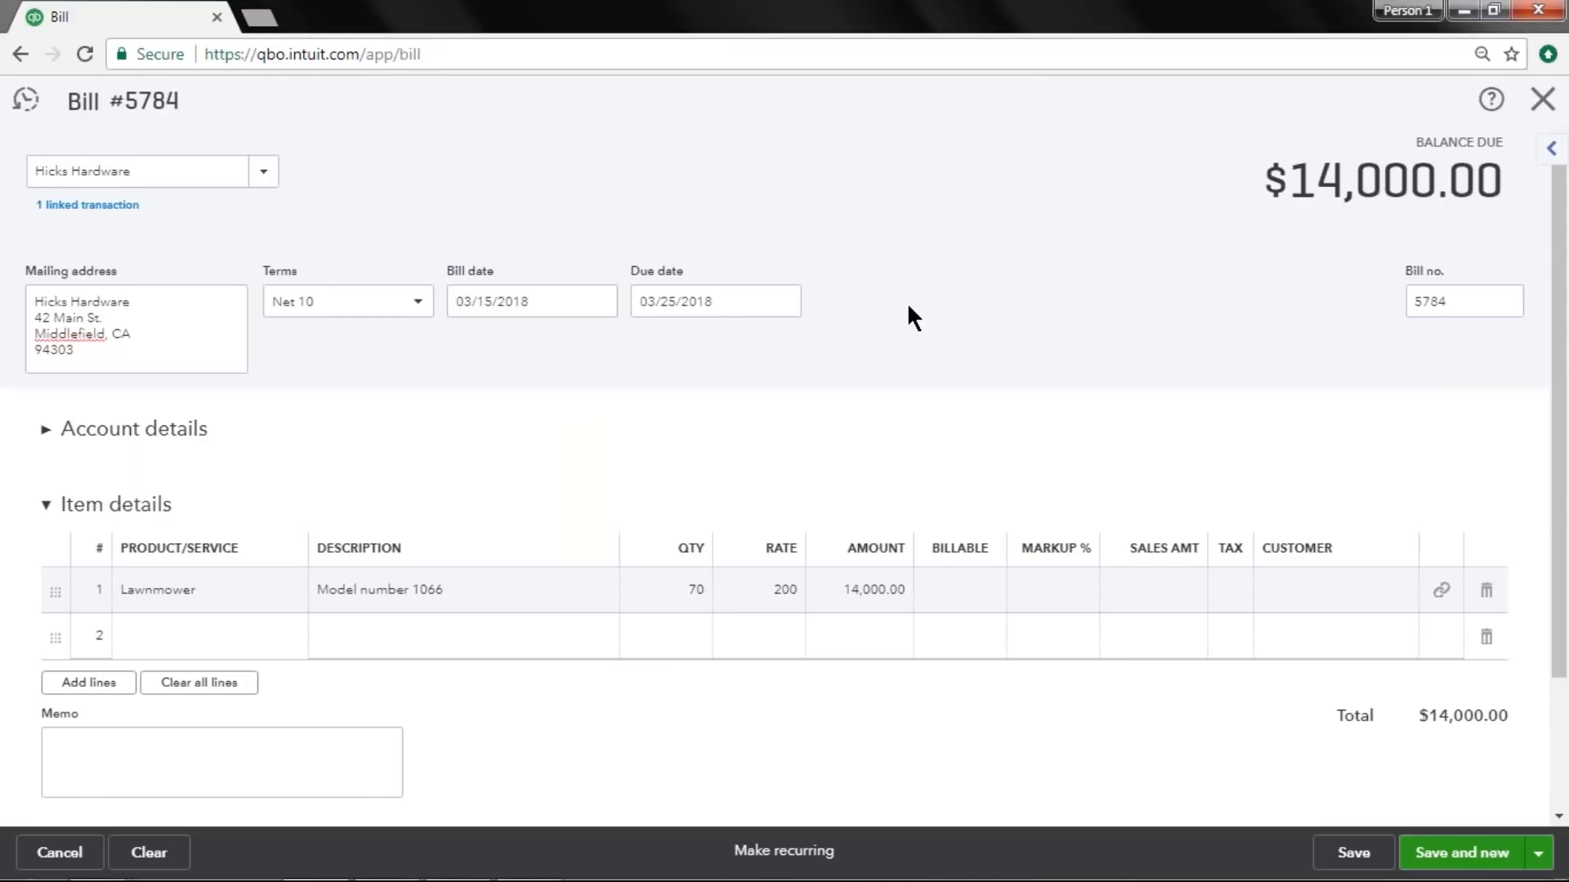
{"action": "scroll", "coordinate": [913, 317], "scroll_direction": "down", "scroll_amount": 2}
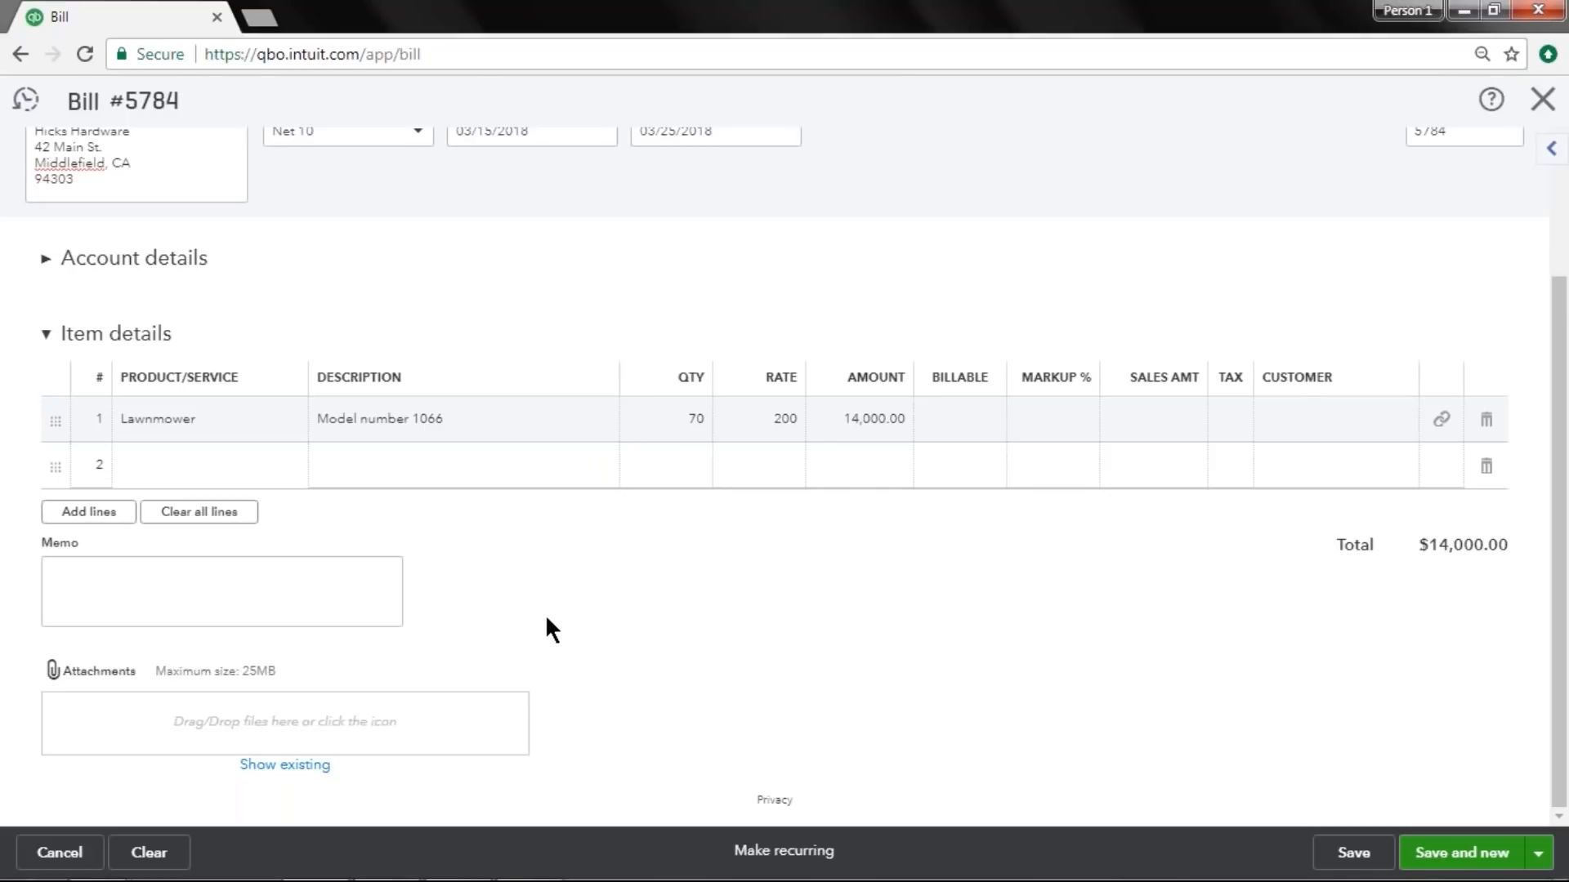
{"action": "scroll", "coordinate": [546, 619], "scroll_direction": "up", "scroll_amount": 2}
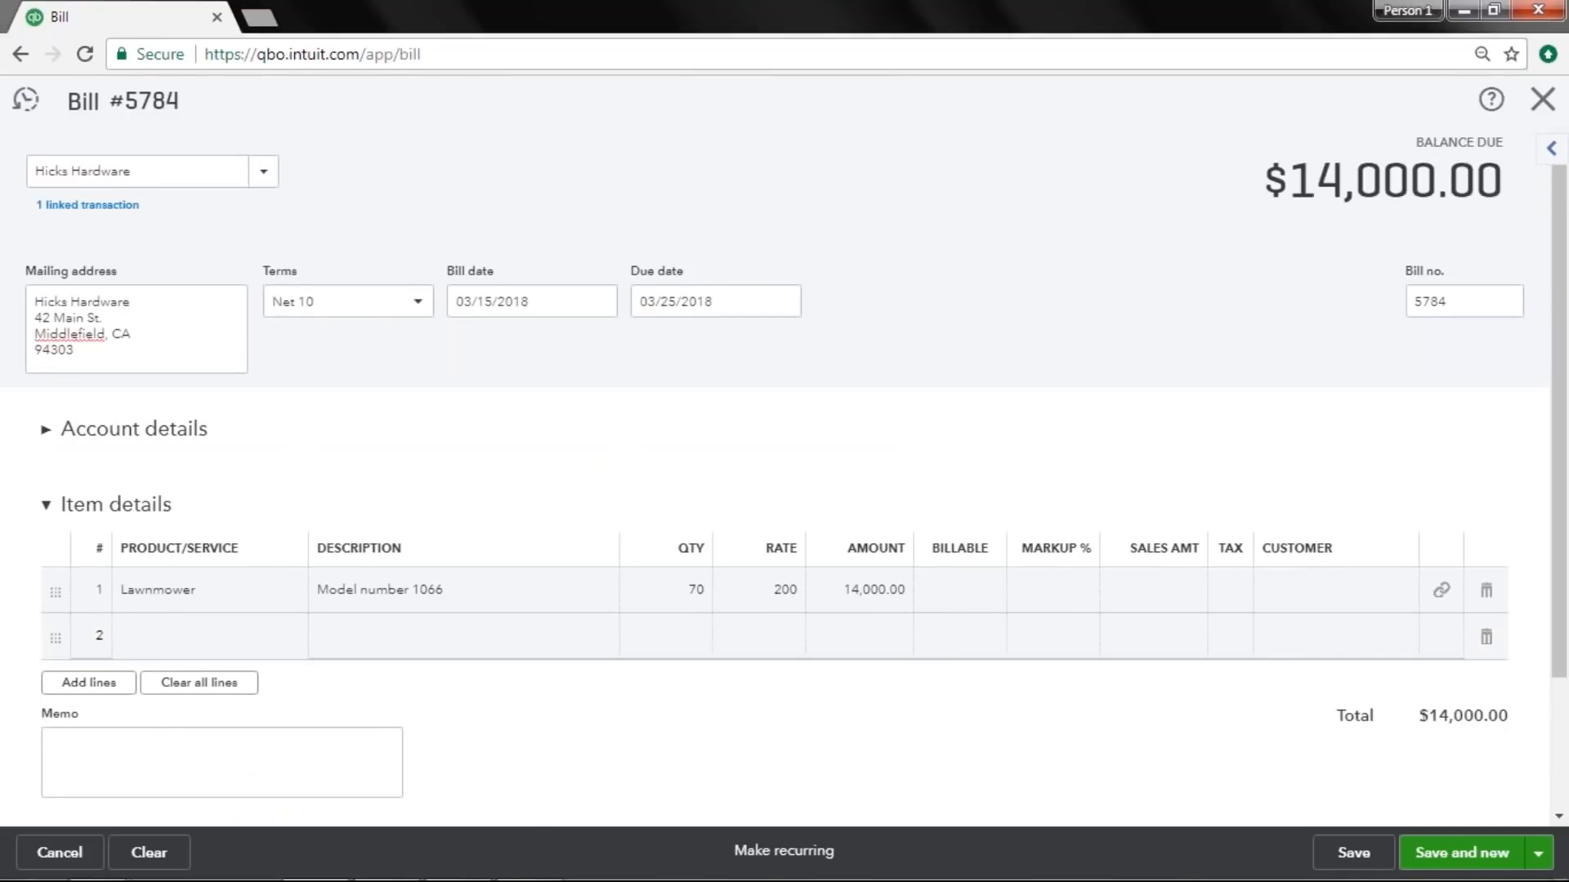
Save and close the bill and dismiss the bill-payment offer.
{"action": "left_click", "coordinate": [1539, 854]}
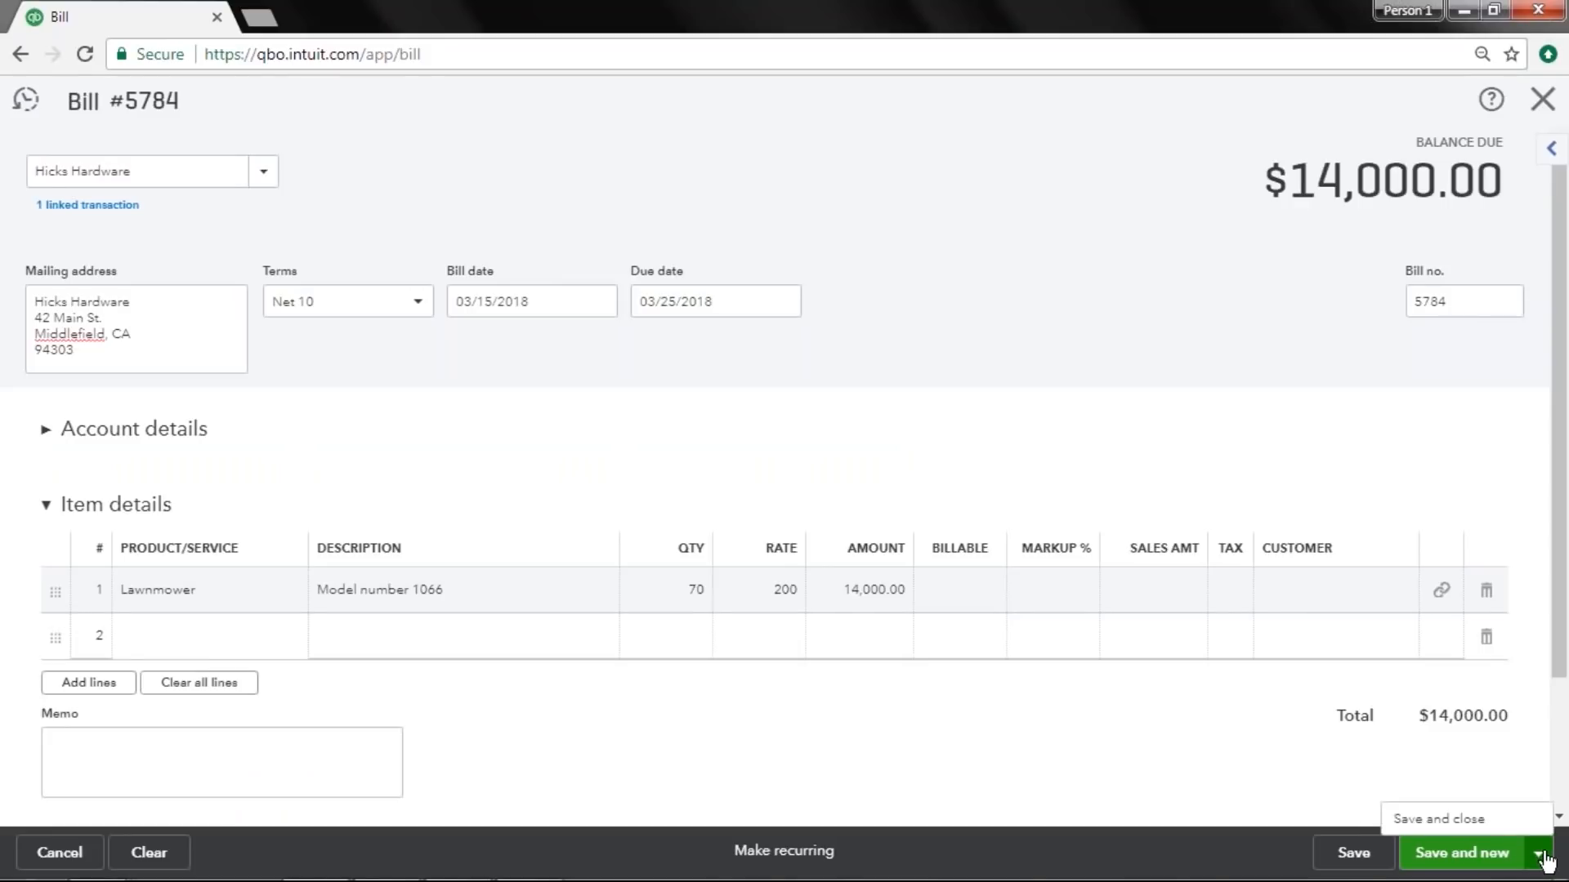
{"action": "left_click", "coordinate": [1393, 821]}
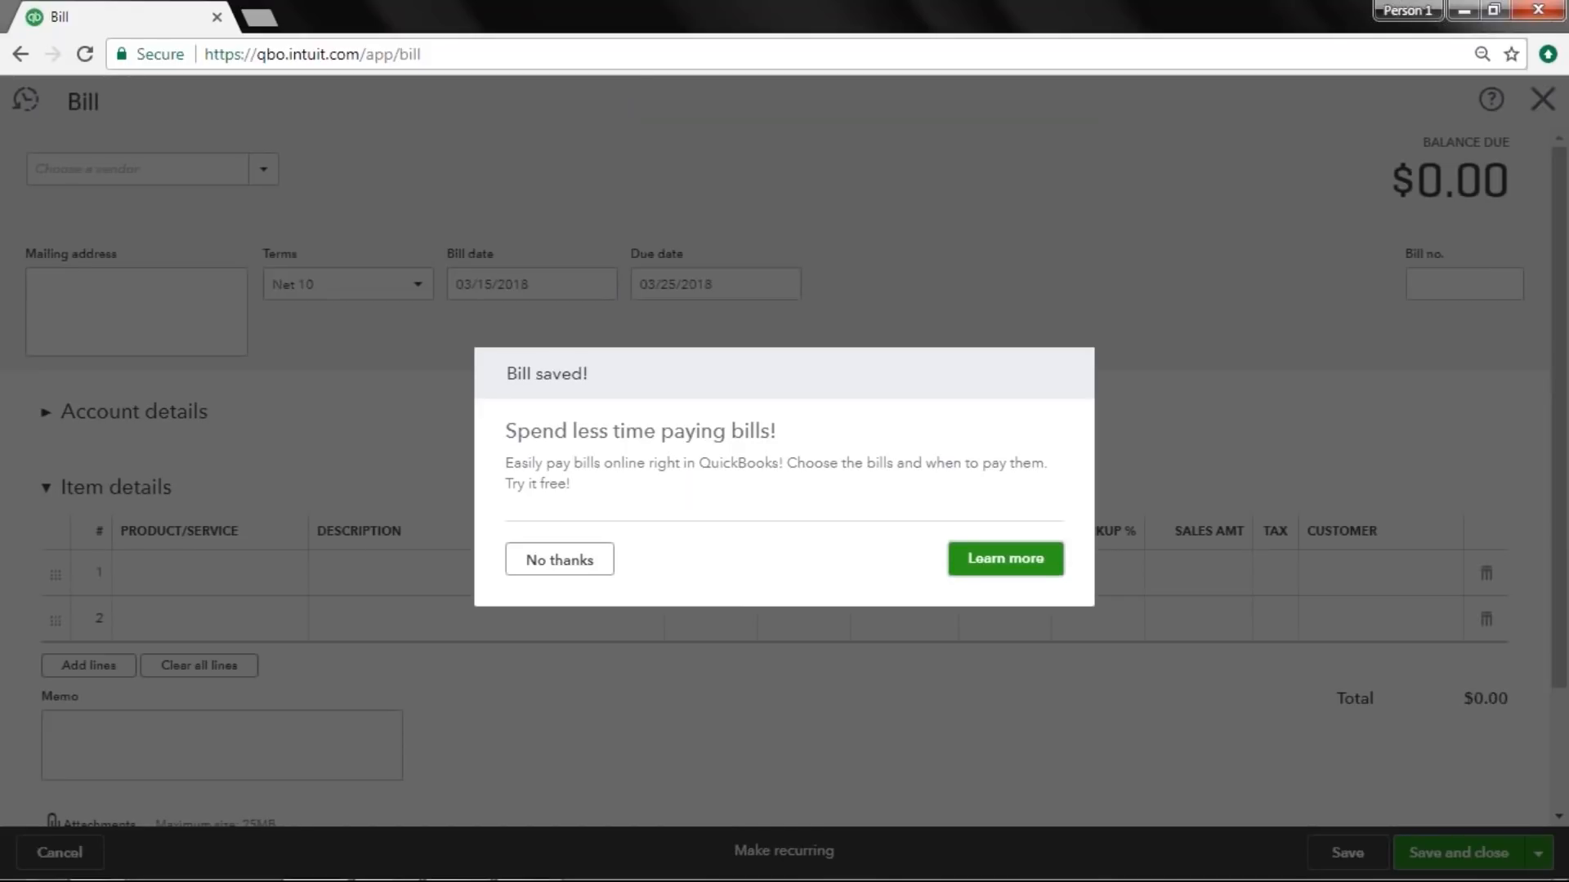
{"action": "left_click", "coordinate": [588, 575]}
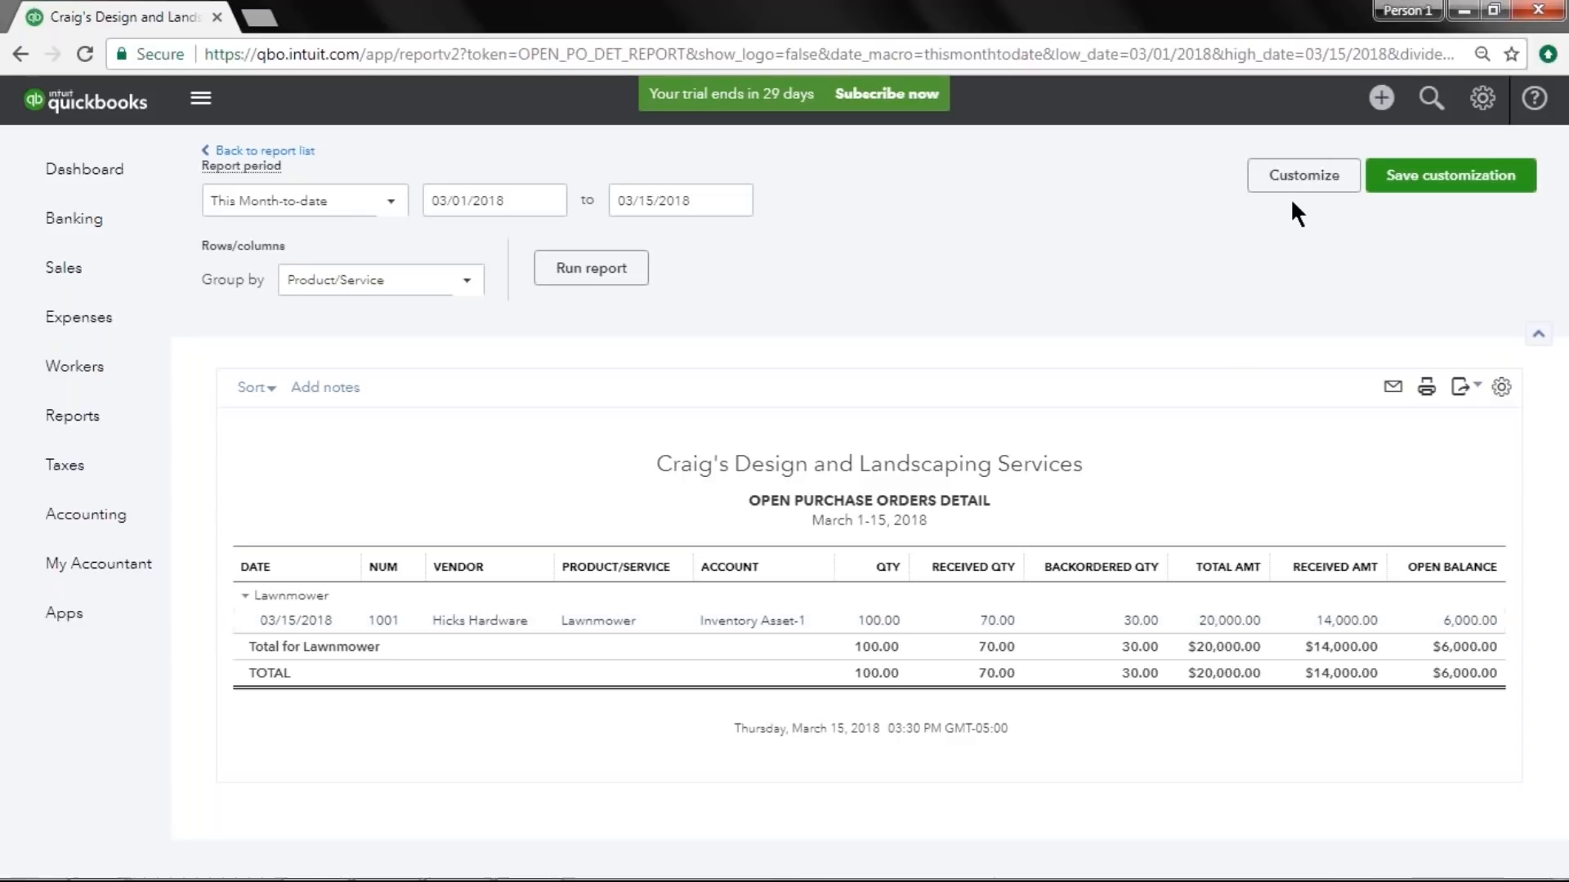
Start a new bill for Hicks Hardware and add the remaining balance of purchase order #1001.
{"action": "left_click", "coordinate": [1381, 100]}
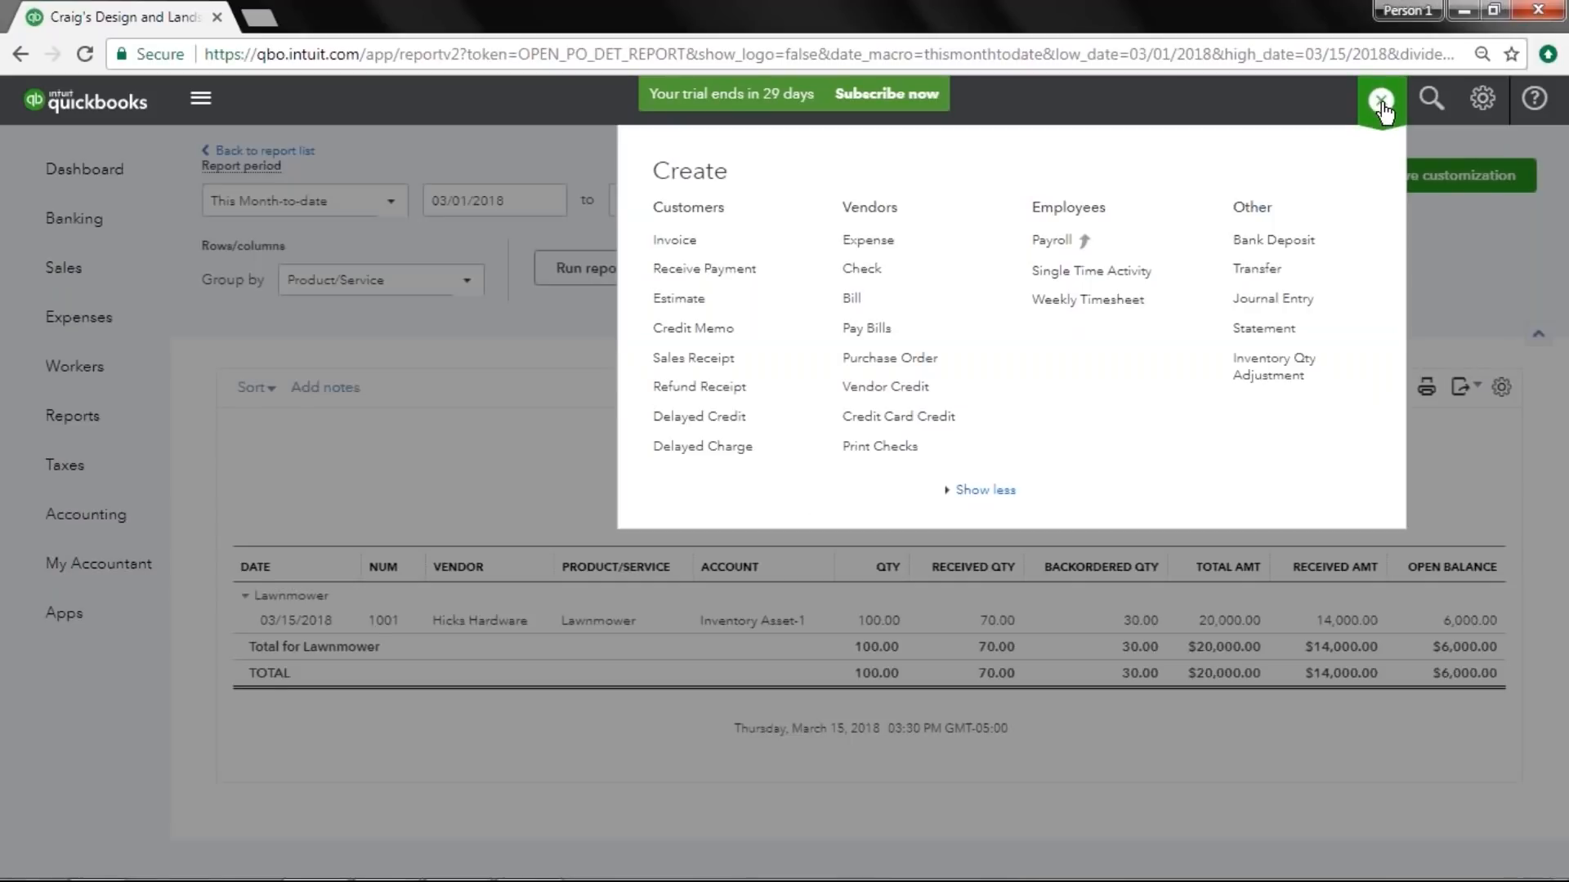
{"action": "left_click", "coordinate": [898, 301]}
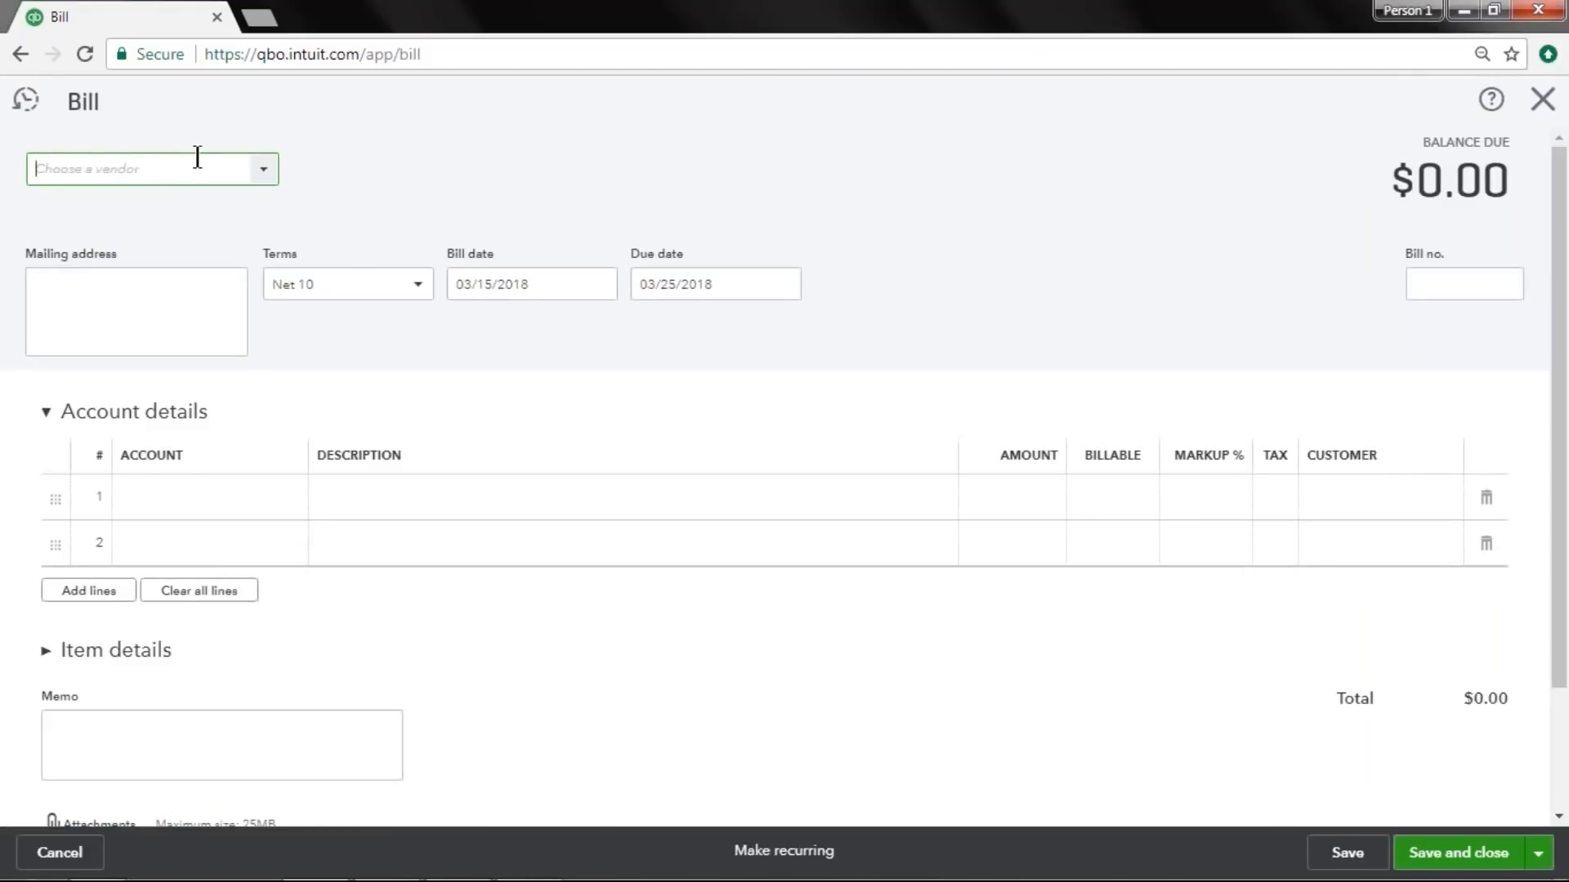
{"action": "type", "text": "hick"}
{"action": "key", "text": "Tab"}
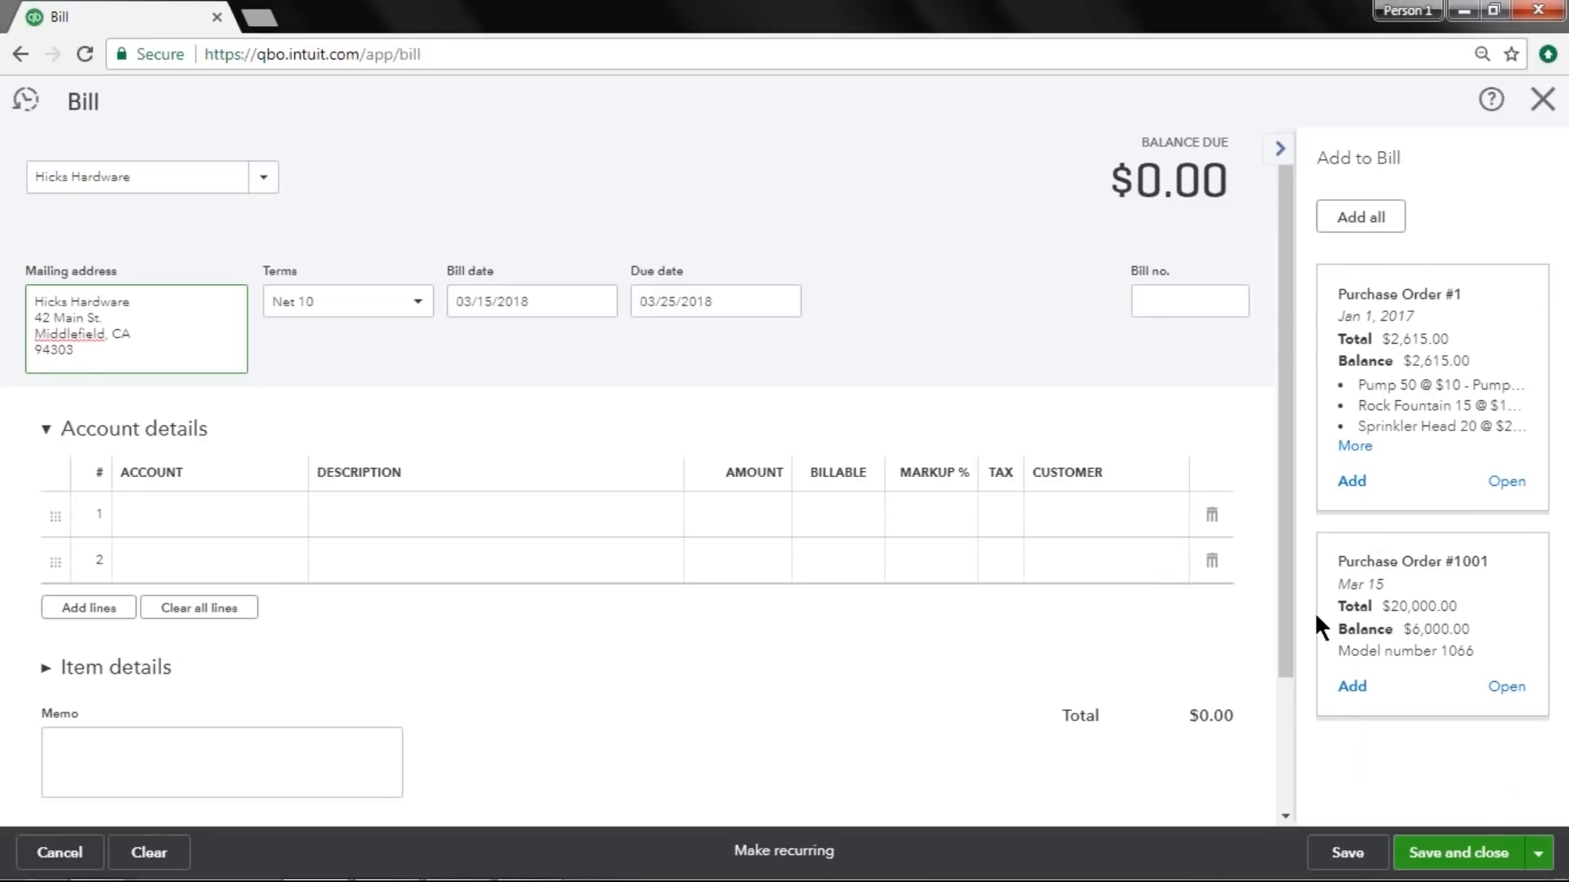
{"action": "left_click", "coordinate": [1354, 689]}
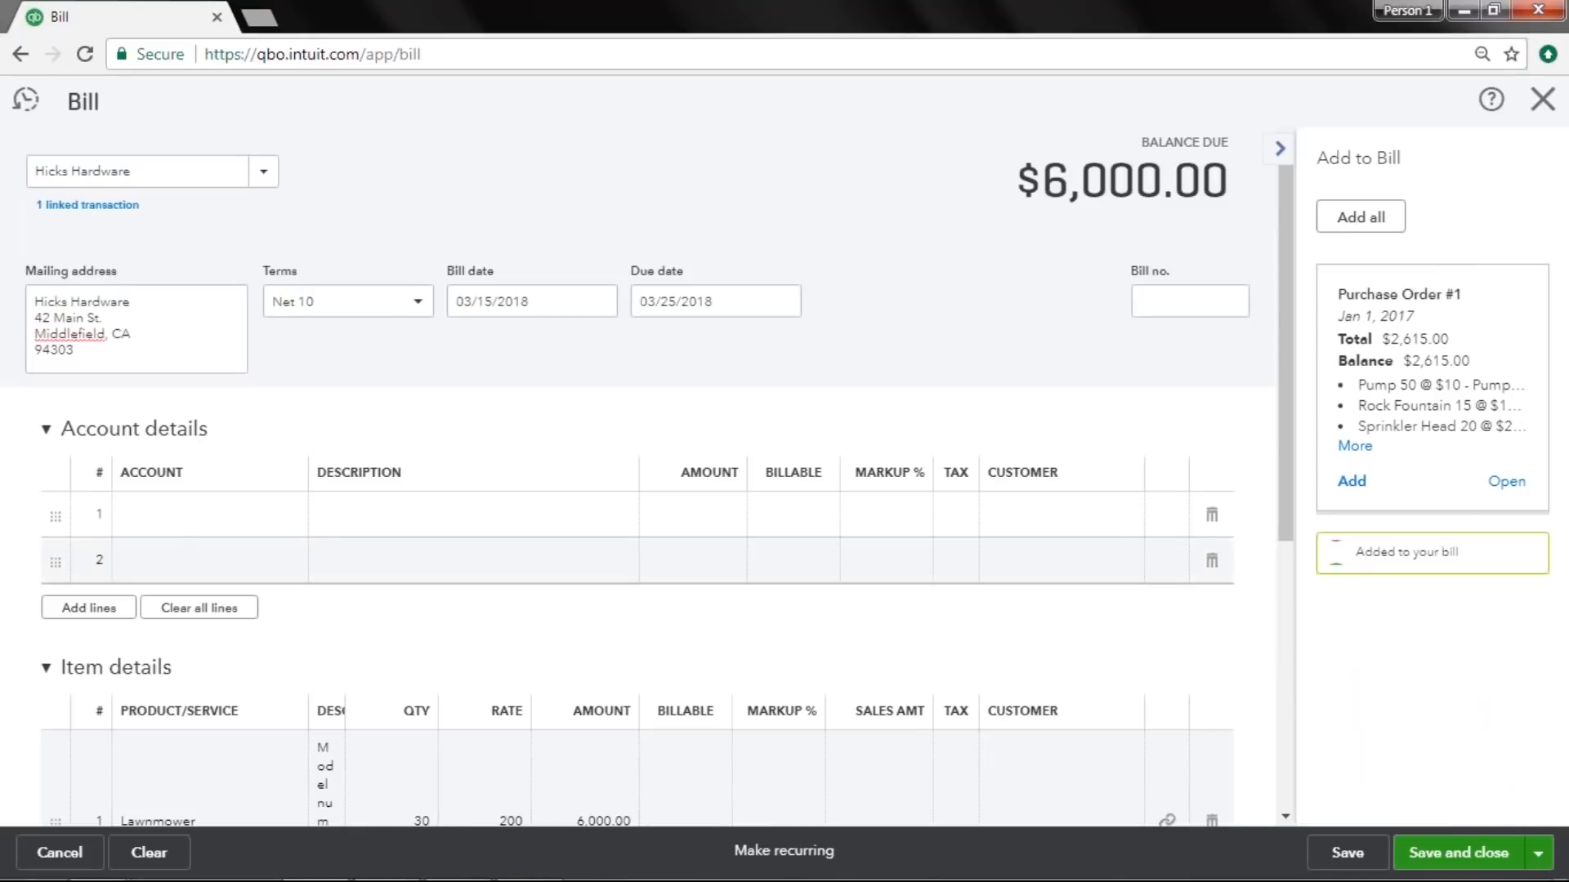
Review the new bill's Lawnmower line and close the bill without saving it.
{"action": "scroll", "coordinate": [1127, 563], "scroll_direction": "down", "scroll_amount": 4}
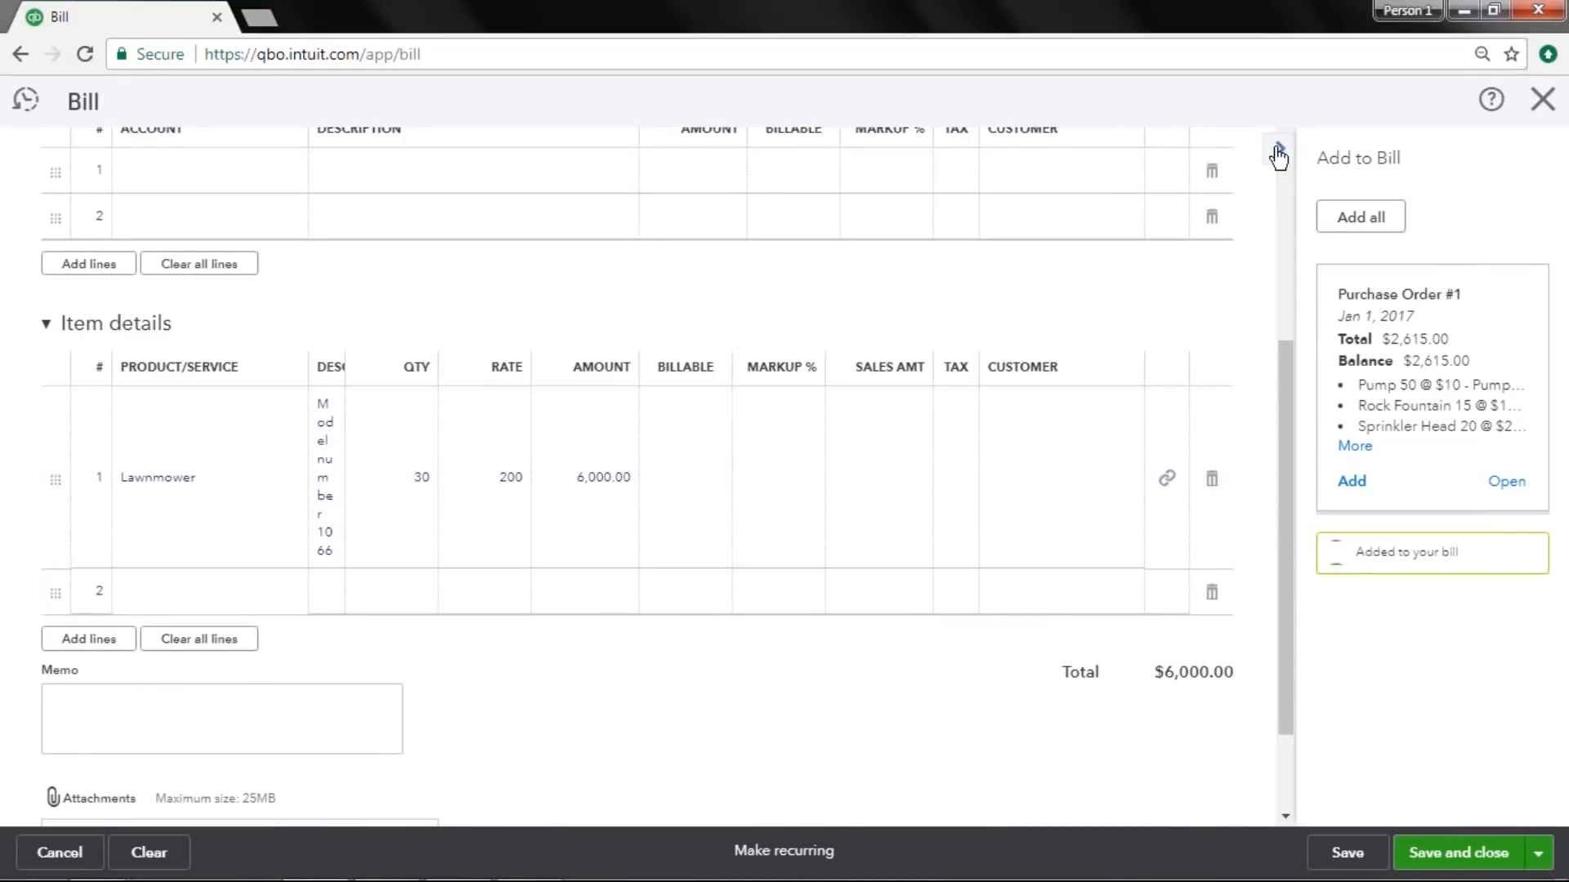
{"action": "scroll", "coordinate": [1109, 392], "scroll_direction": "up", "scroll_amount": 4}
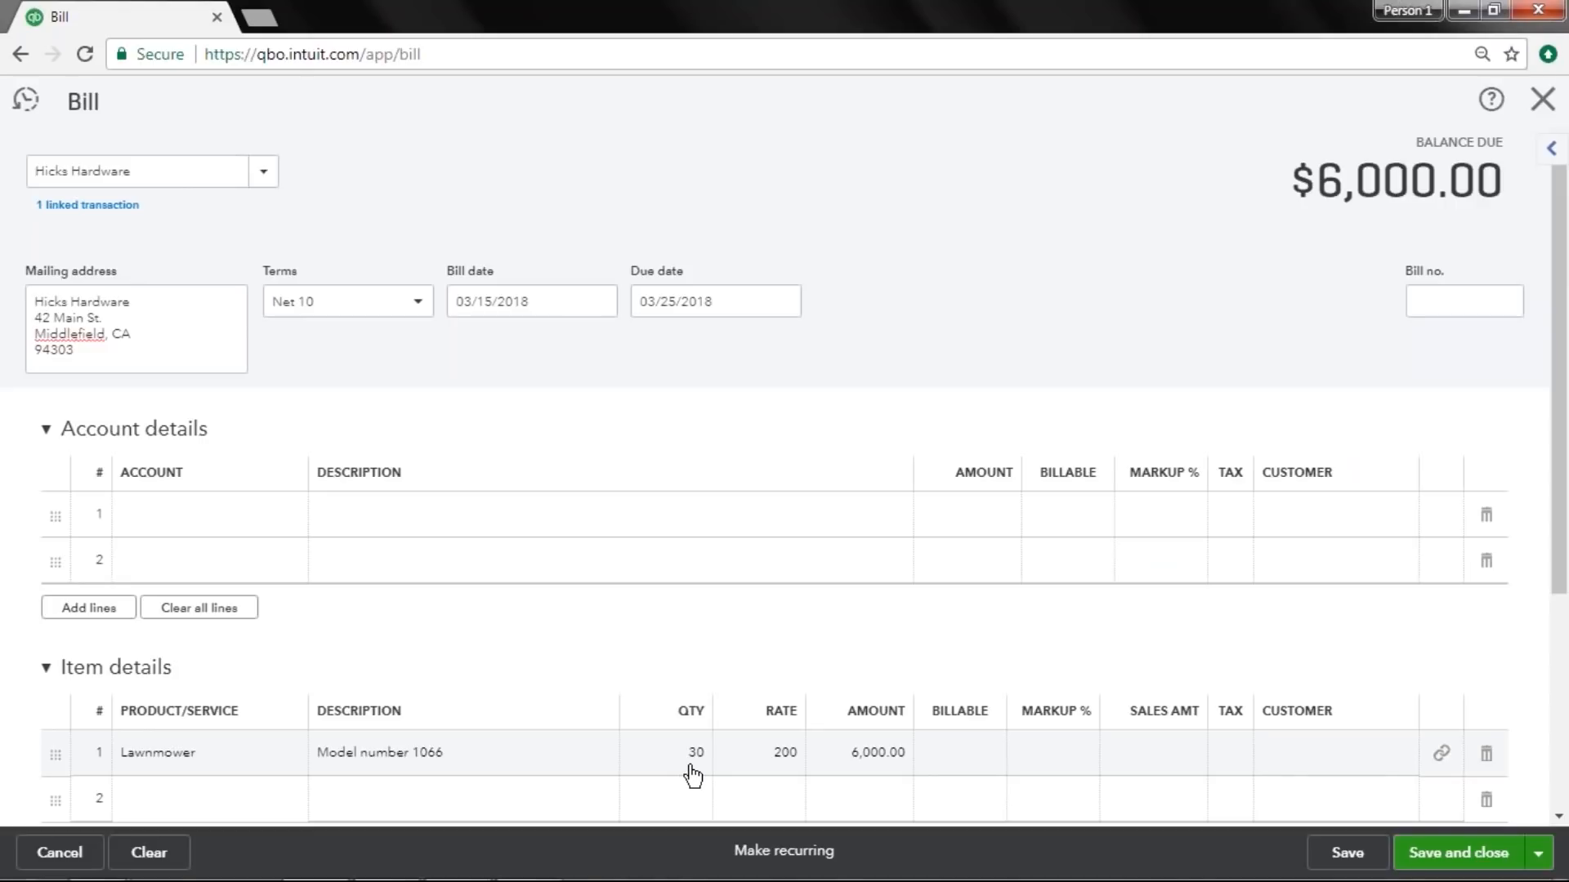
{"action": "mouse_move", "coordinate": [692, 757]}
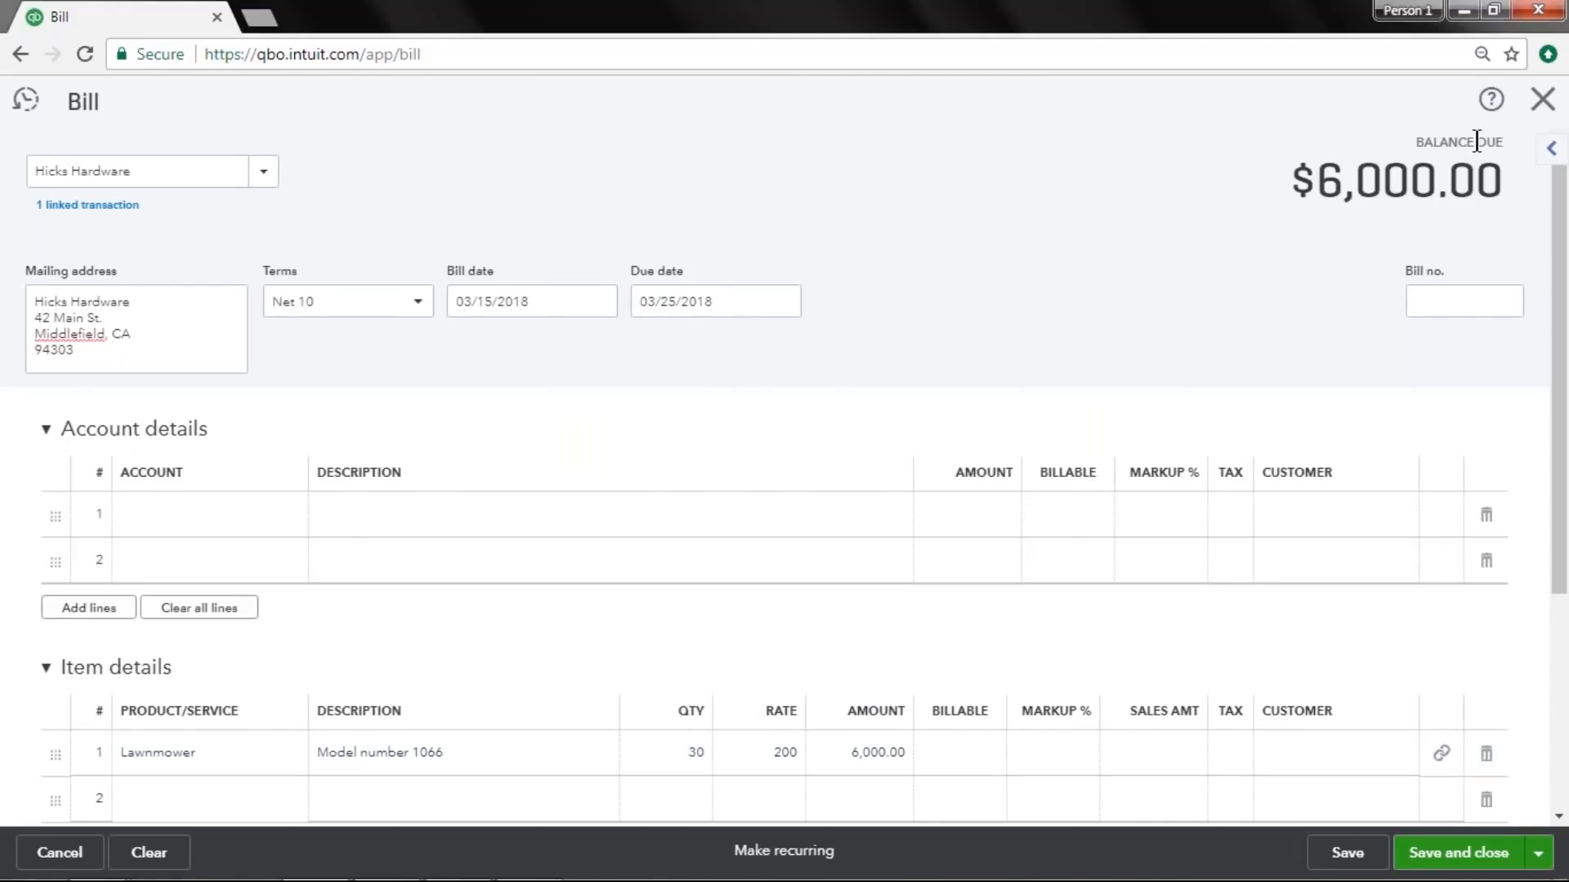
{"action": "left_click", "coordinate": [1541, 117]}
{"action": "left_click", "coordinate": [892, 505]}
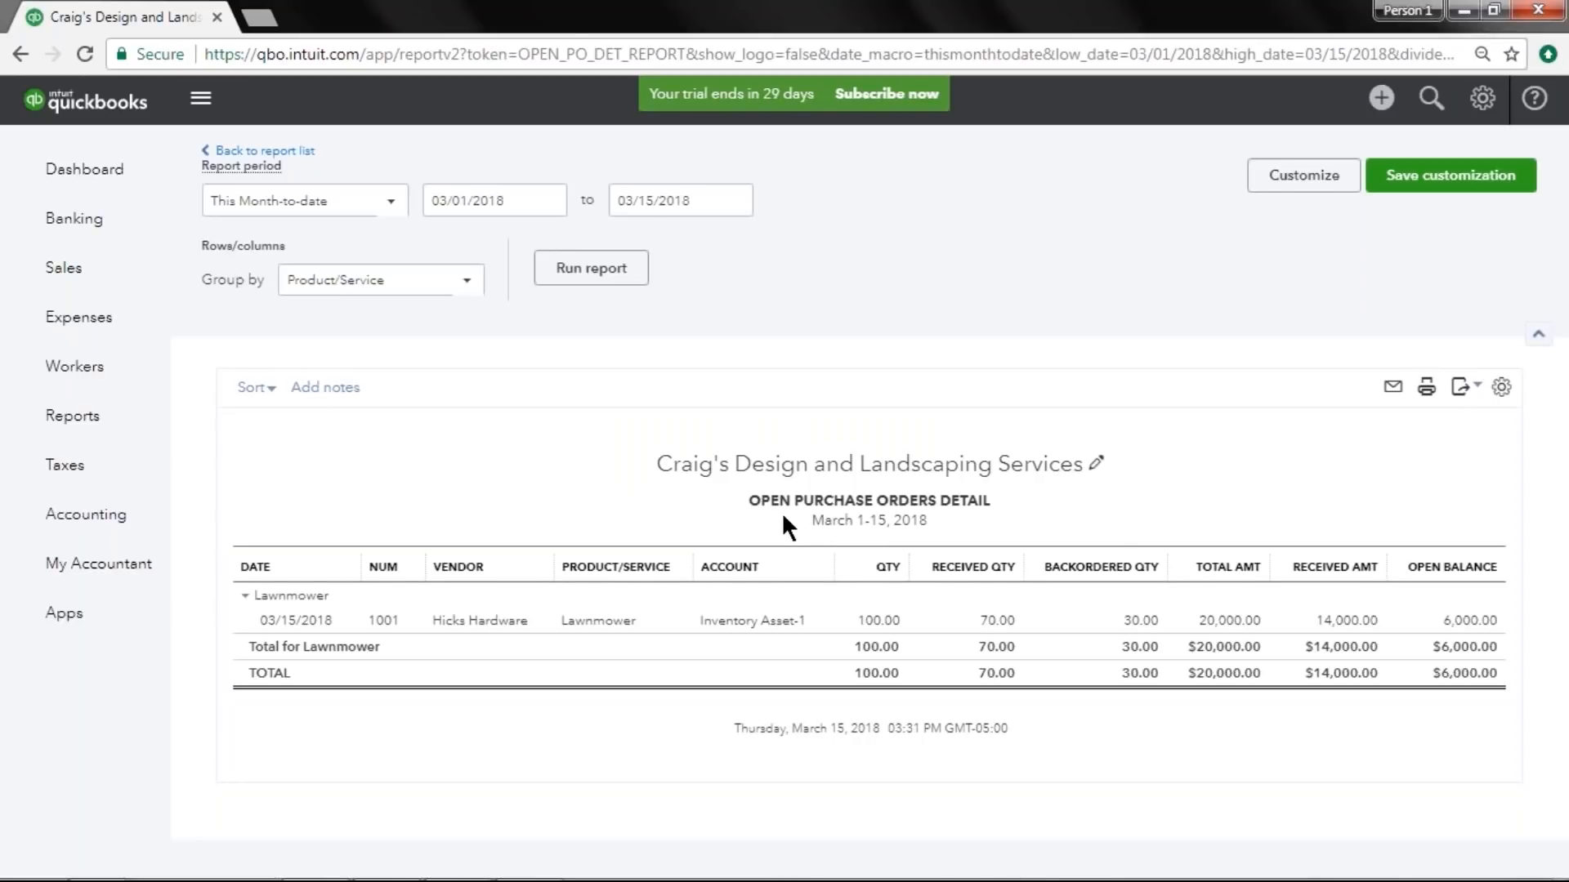
Pay the Hicks Hardware bill 5784 in full from the Checking account and save the payment.
{"action": "left_click", "coordinate": [1382, 100]}
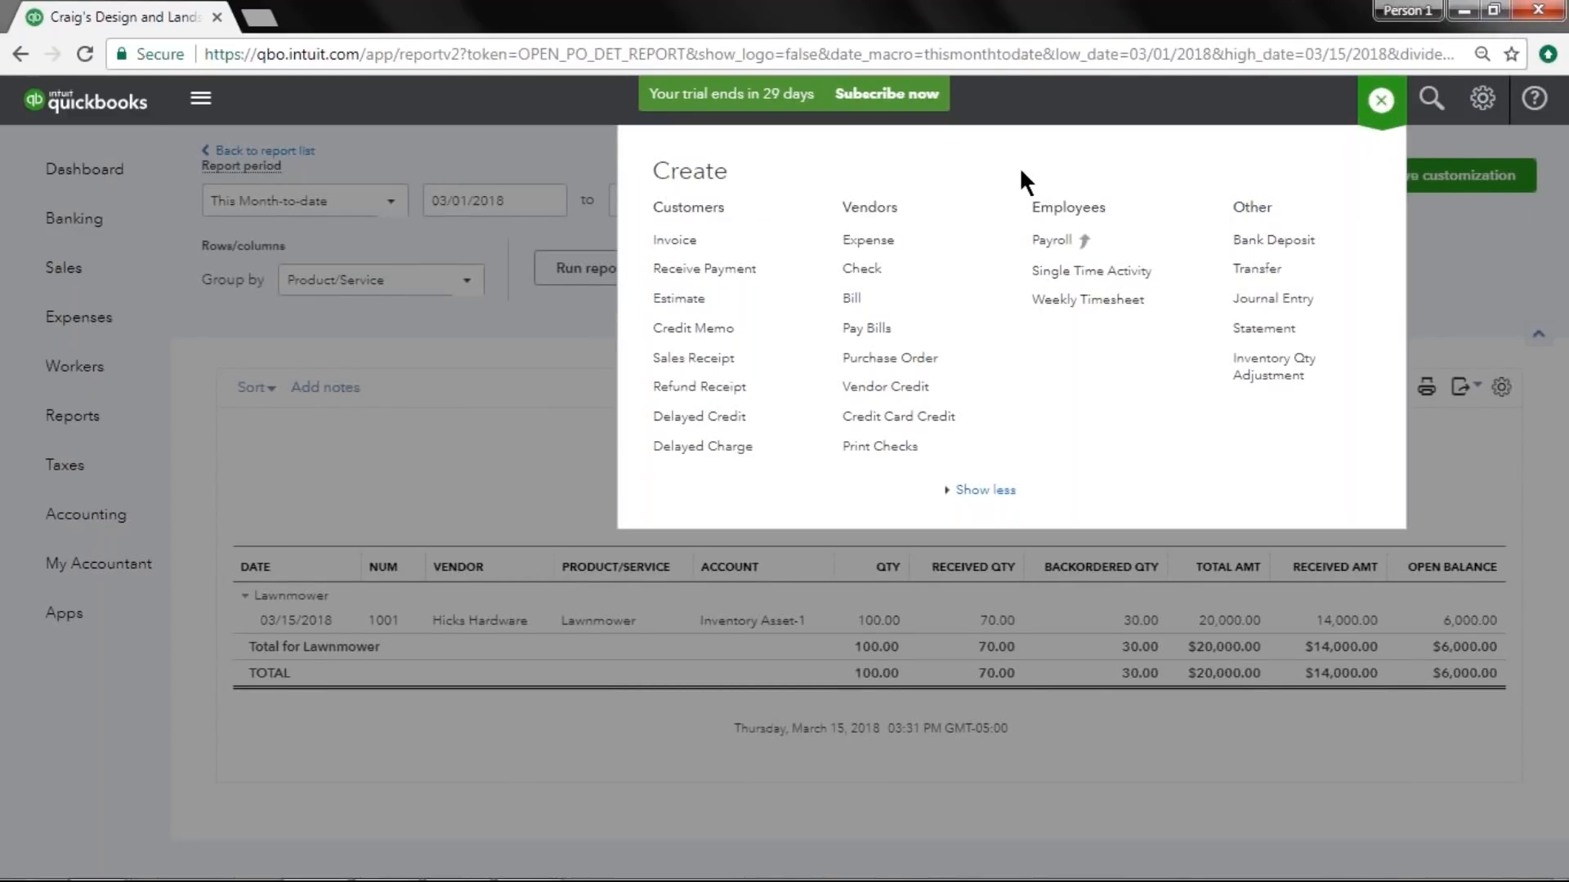
{"action": "left_click", "coordinate": [920, 330]}
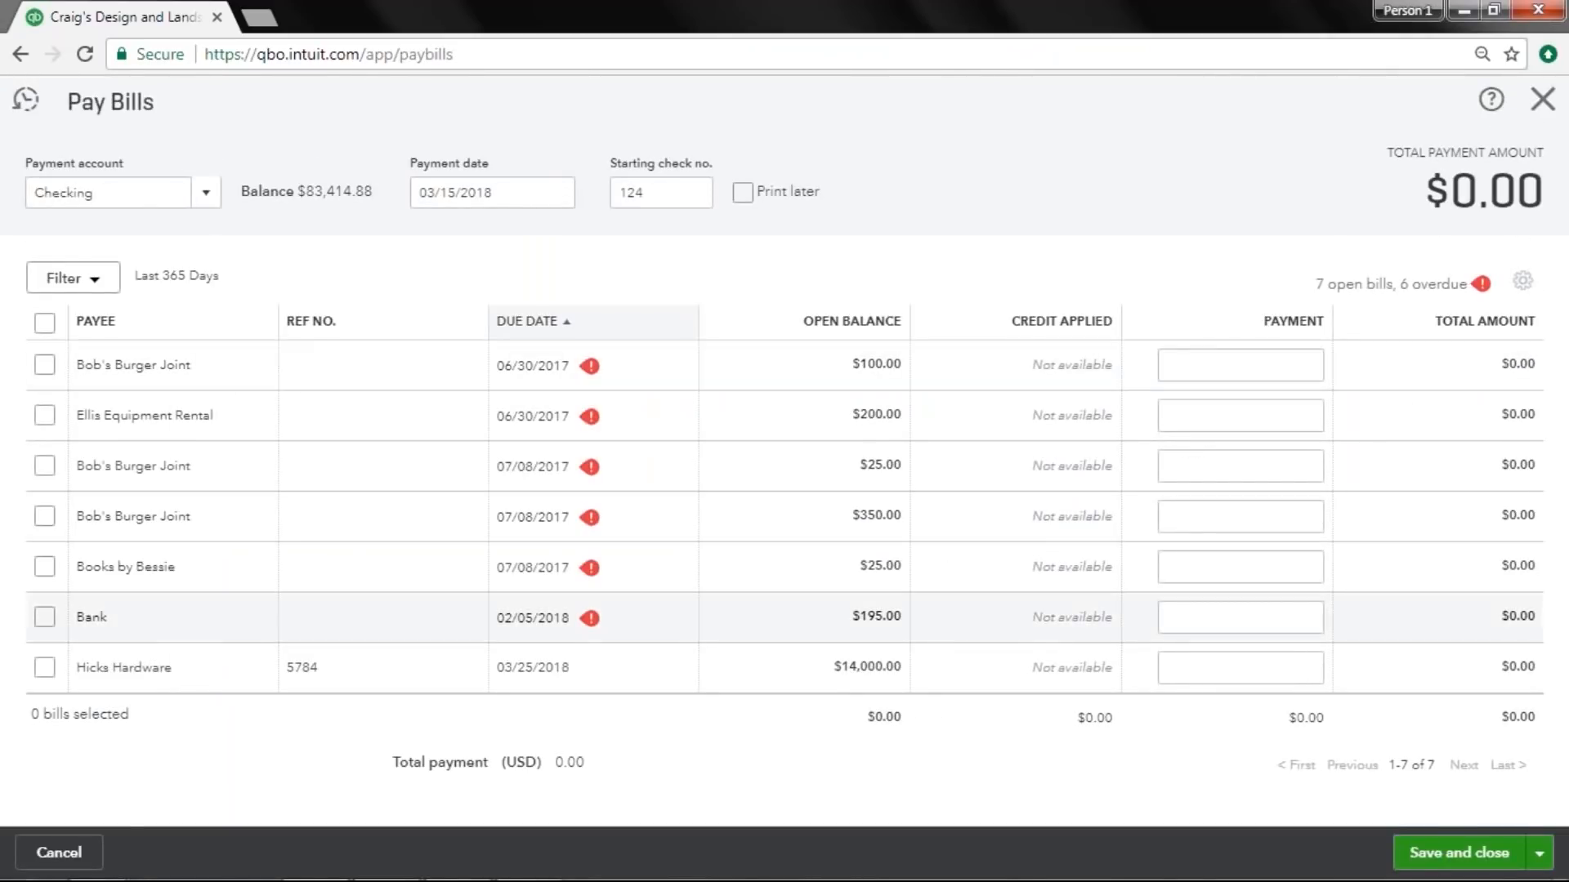
{"action": "left_click", "coordinate": [39, 667]}
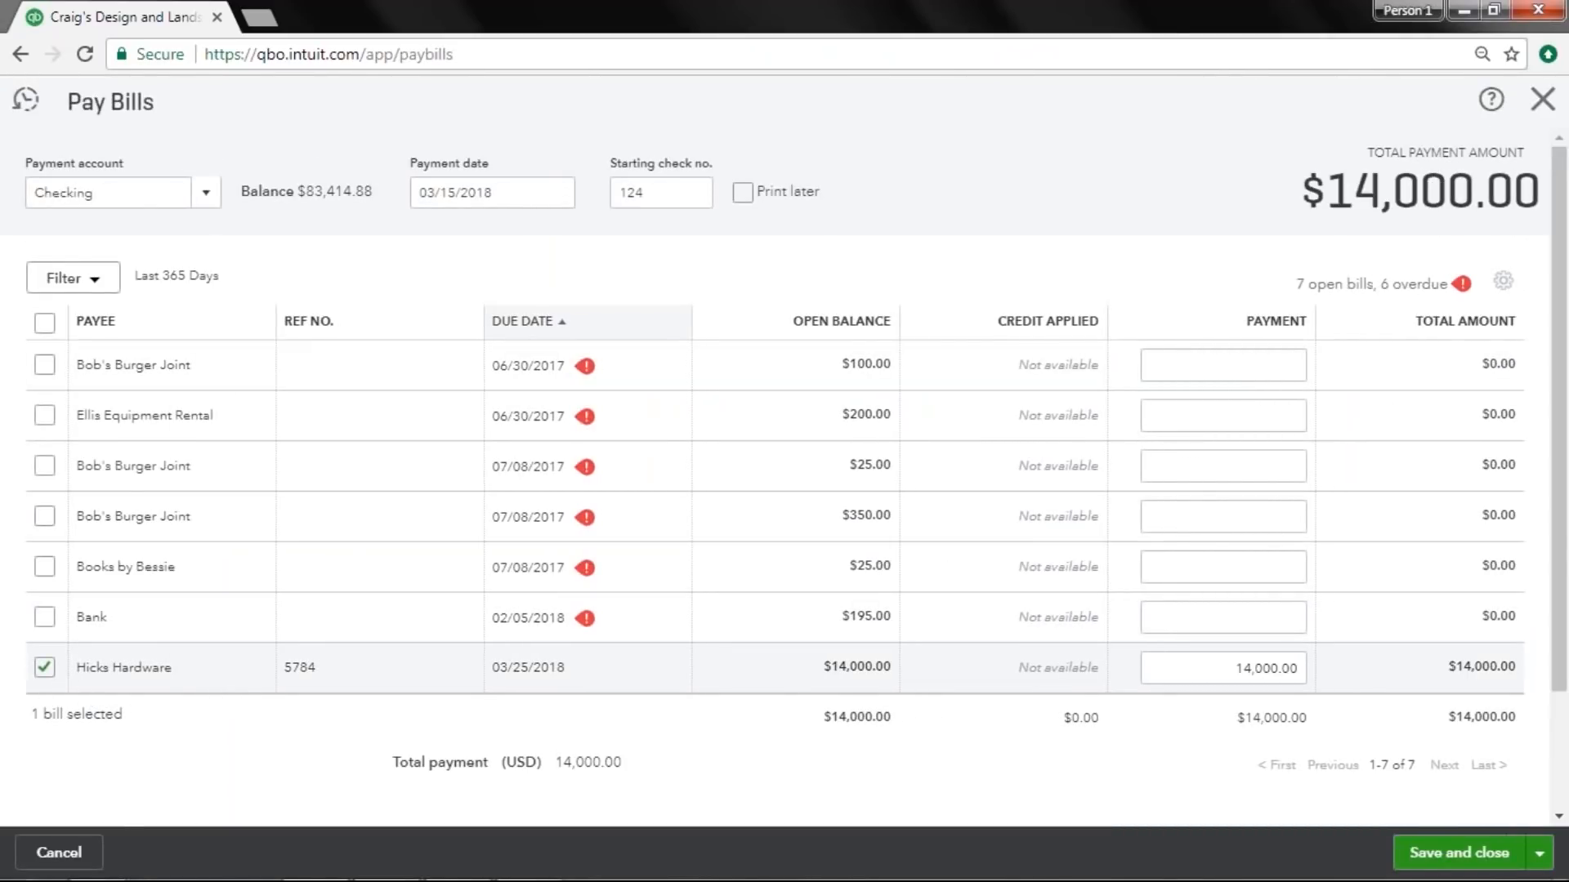
{"action": "left_click", "coordinate": [1199, 669]}
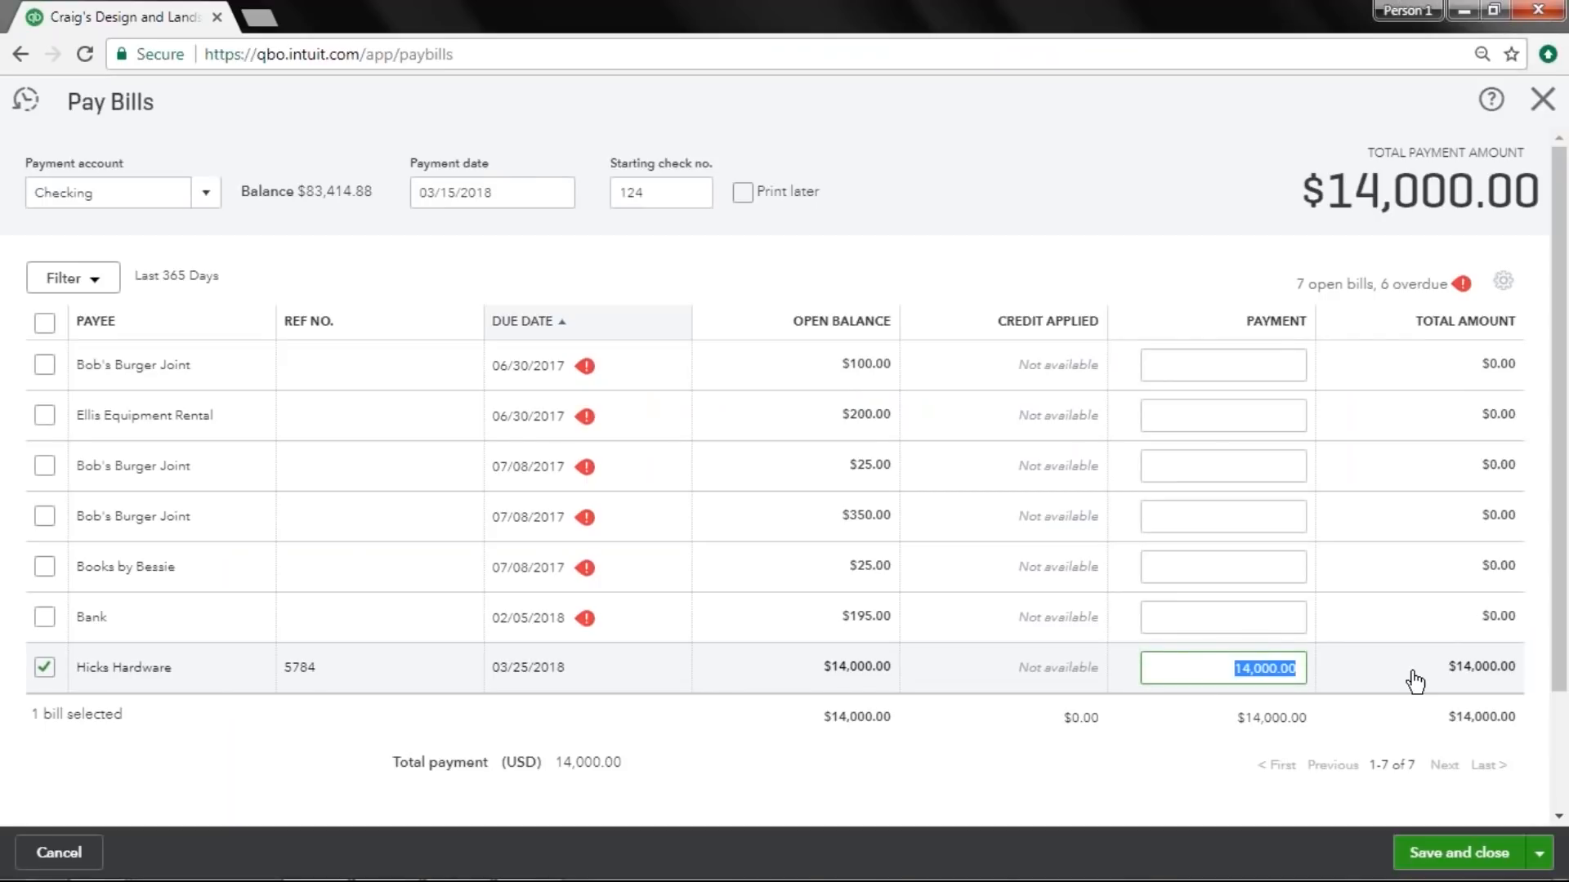
{"action": "left_click_drag", "start_coordinate": [97, 193], "coordinate": [10, 211]}
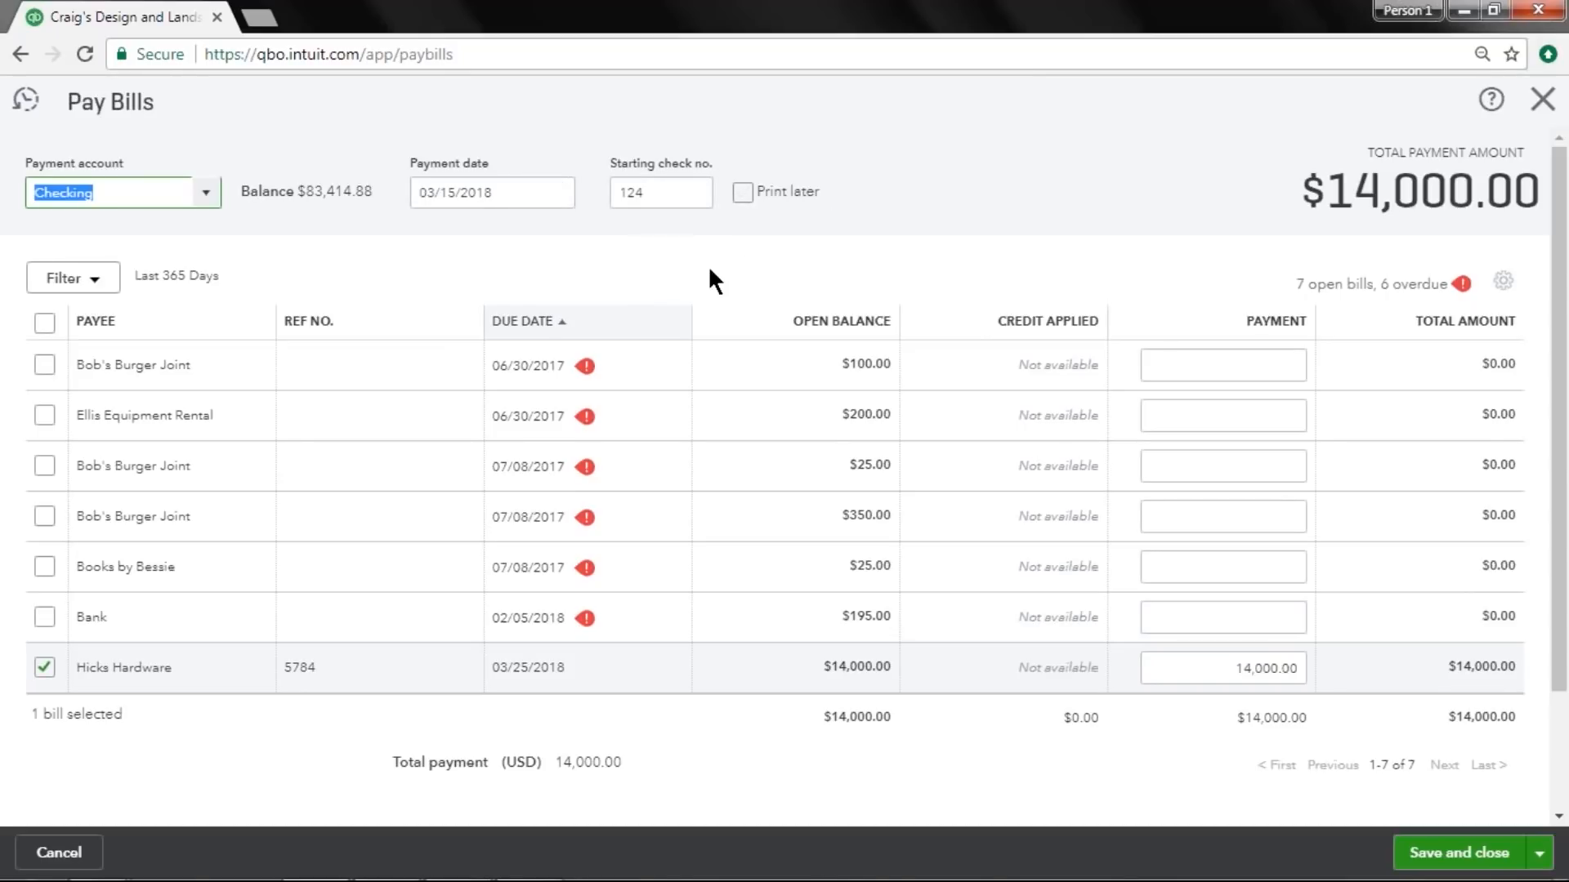
{"action": "left_click", "coordinate": [1428, 853]}
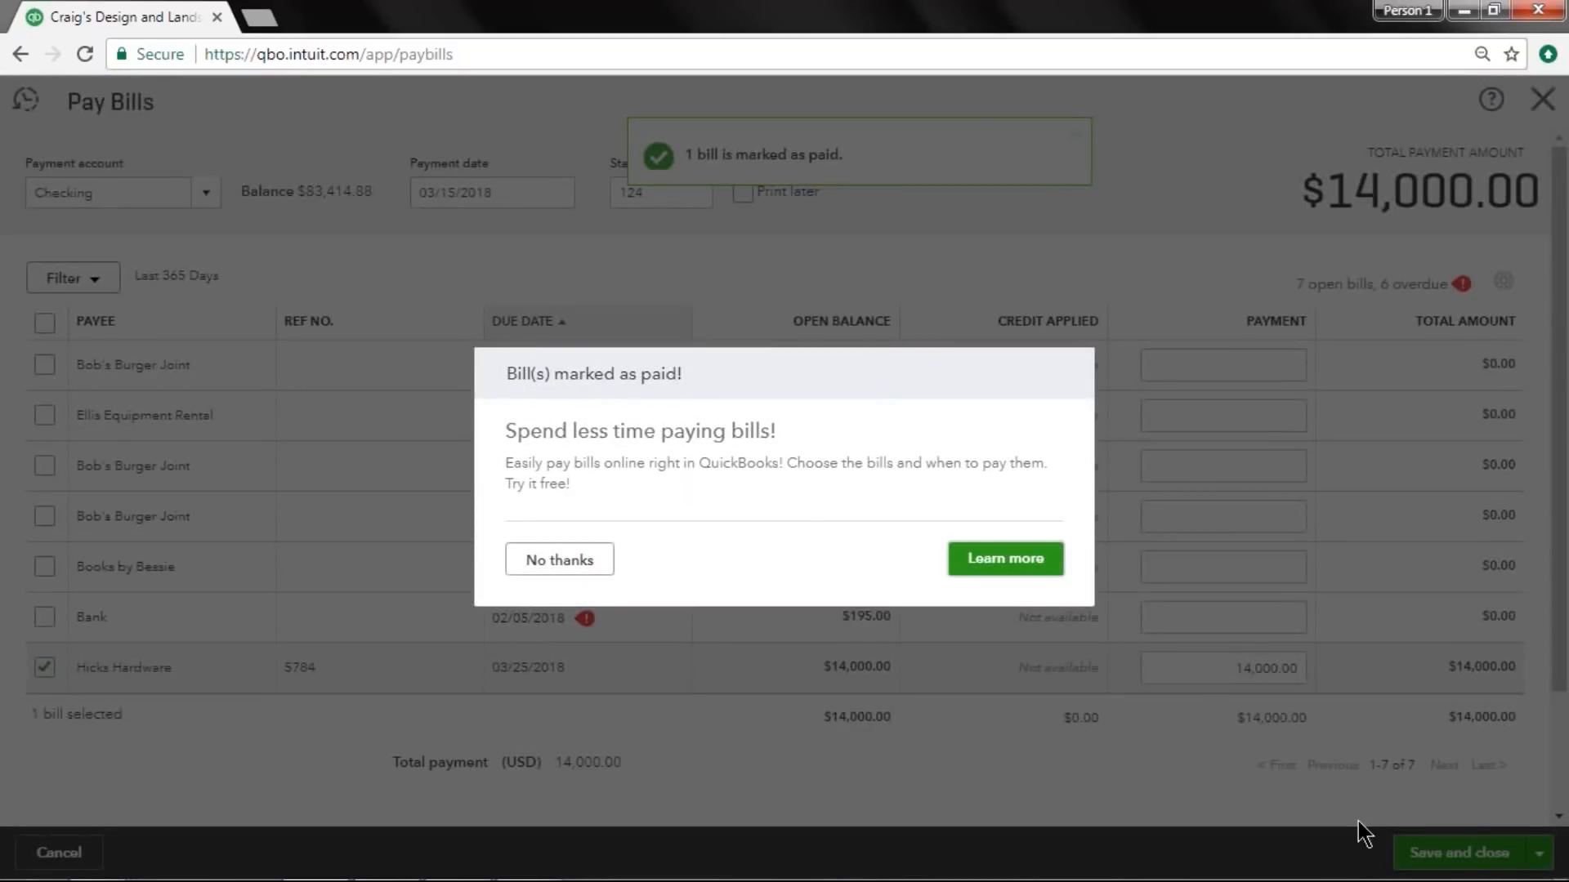
{"action": "left_click", "coordinate": [581, 561]}
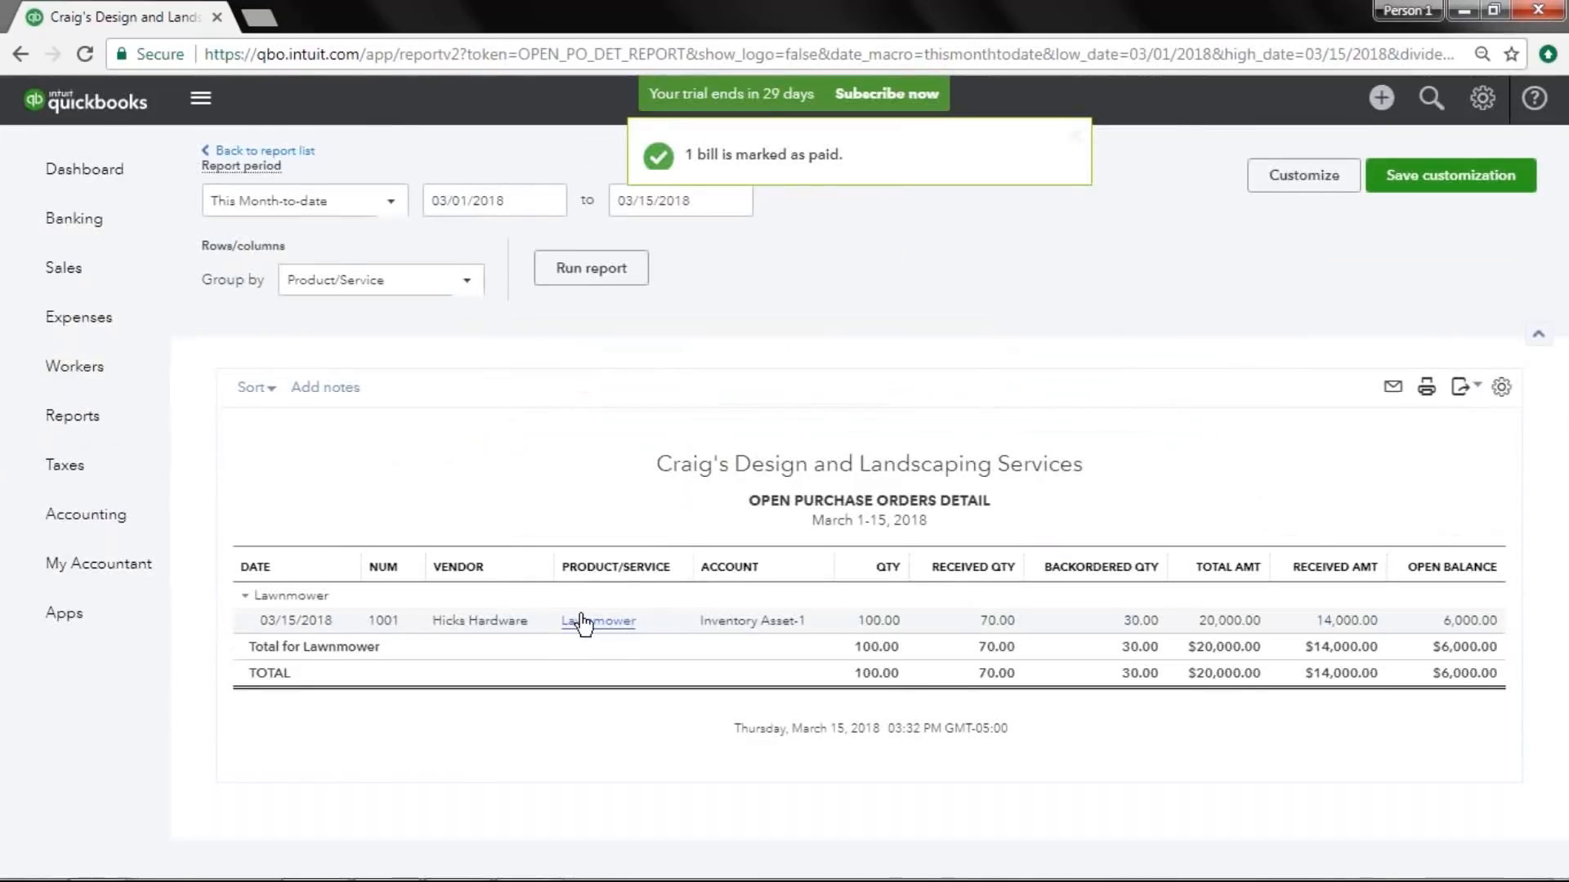
Examine the expense transactions and the vendor list for Hicks Hardware's balances.
{"action": "left_click", "coordinate": [108, 270]}
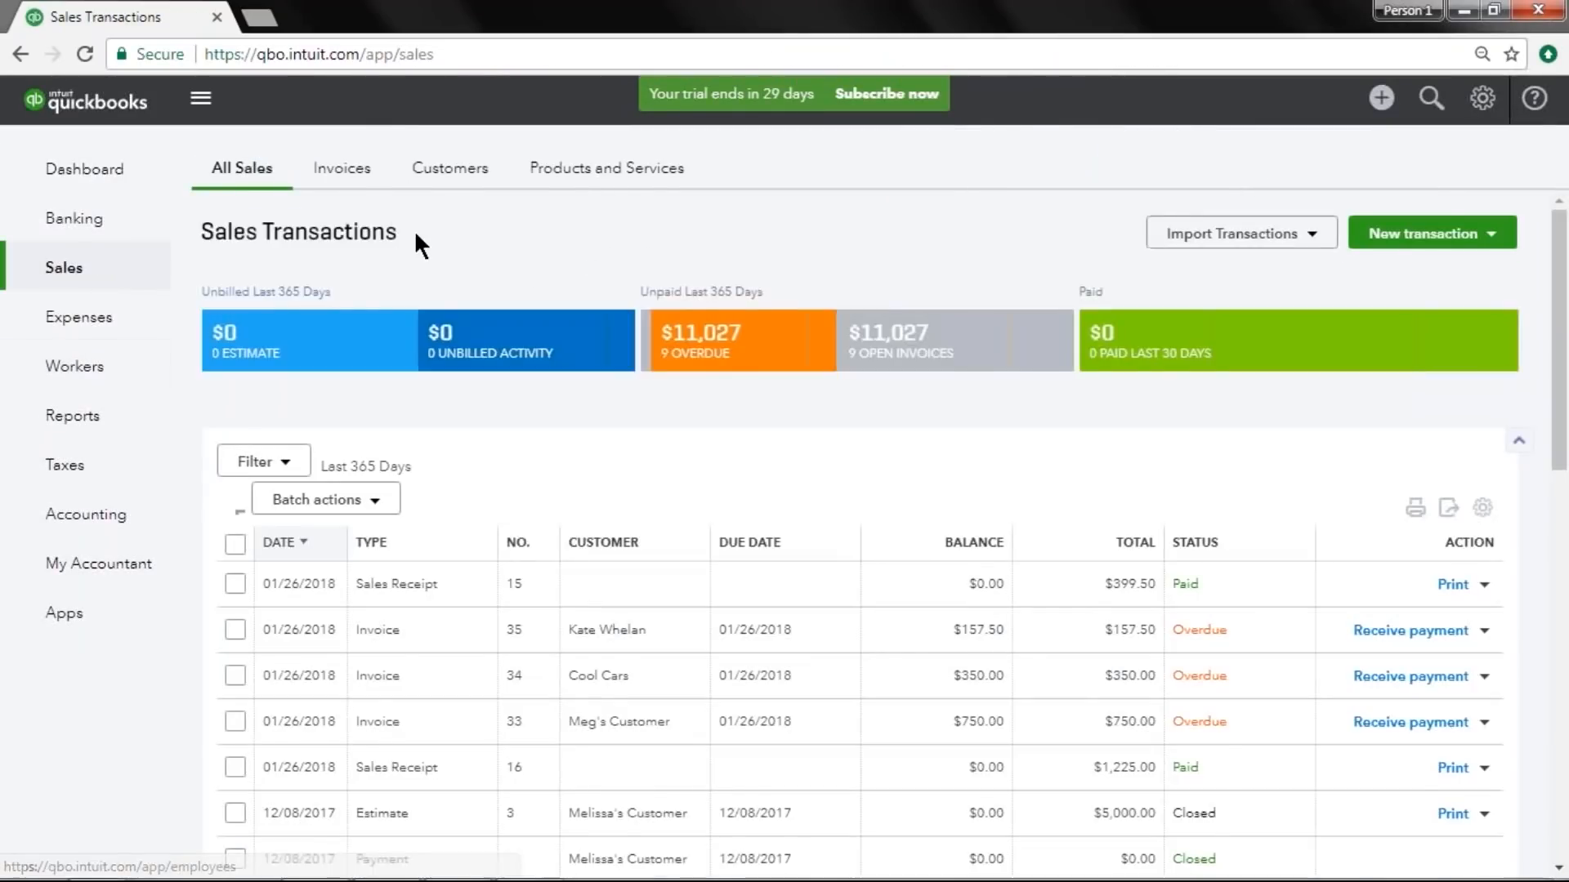
{"action": "left_click", "coordinate": [102, 319]}
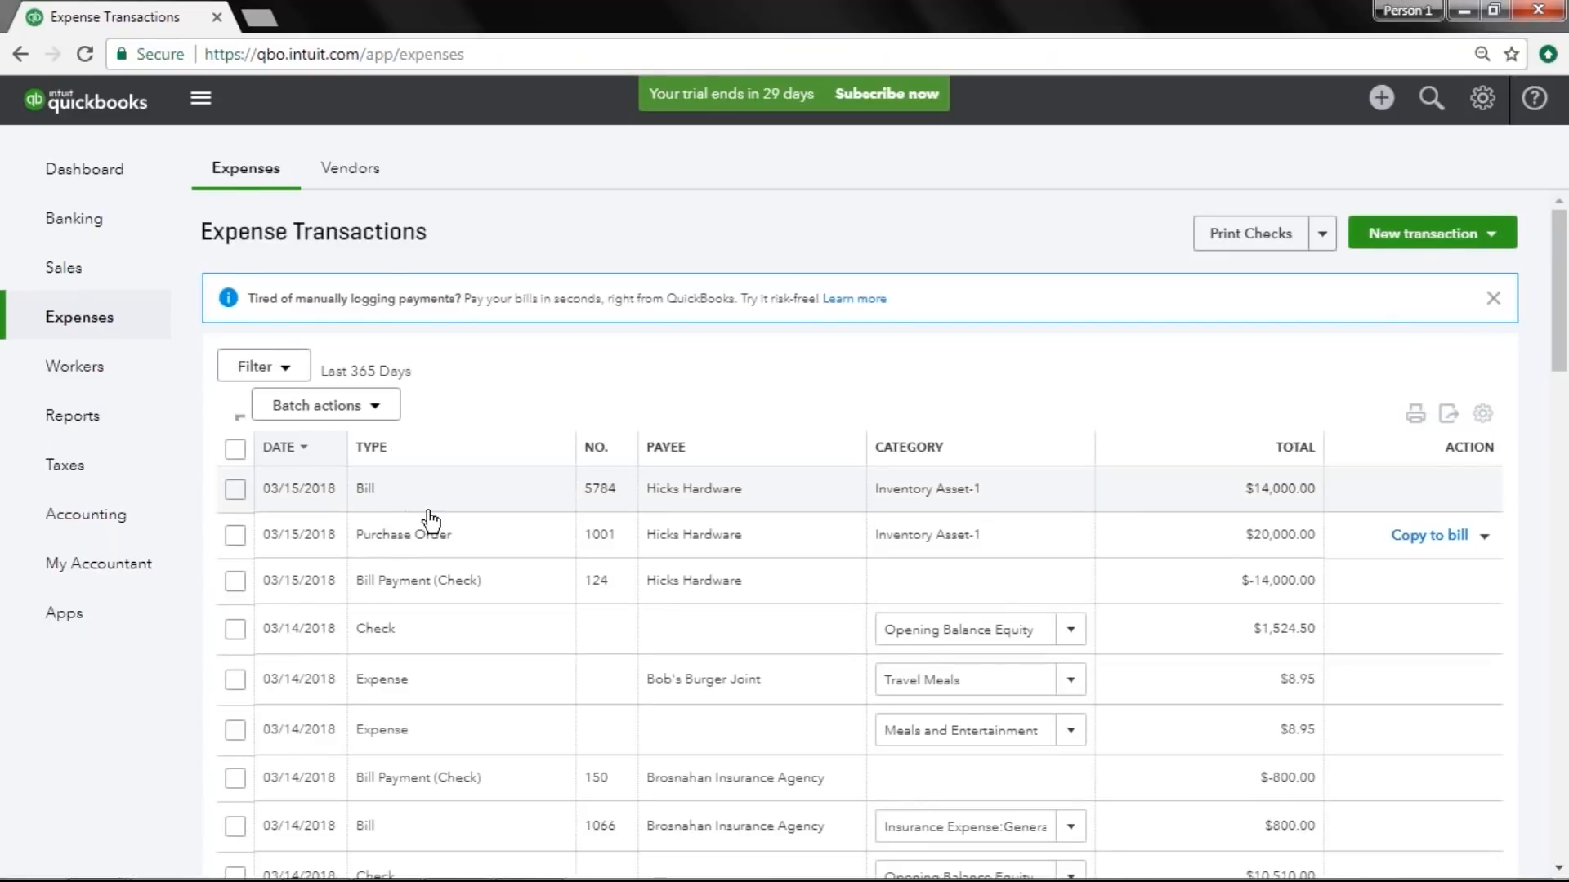
{"action": "scroll", "coordinate": [433, 523], "scroll_direction": "down", "scroll_amount": 4}
{"action": "scroll", "coordinate": [440, 529], "scroll_direction": "up", "scroll_amount": 4}
{"action": "left_click", "coordinate": [350, 168]}
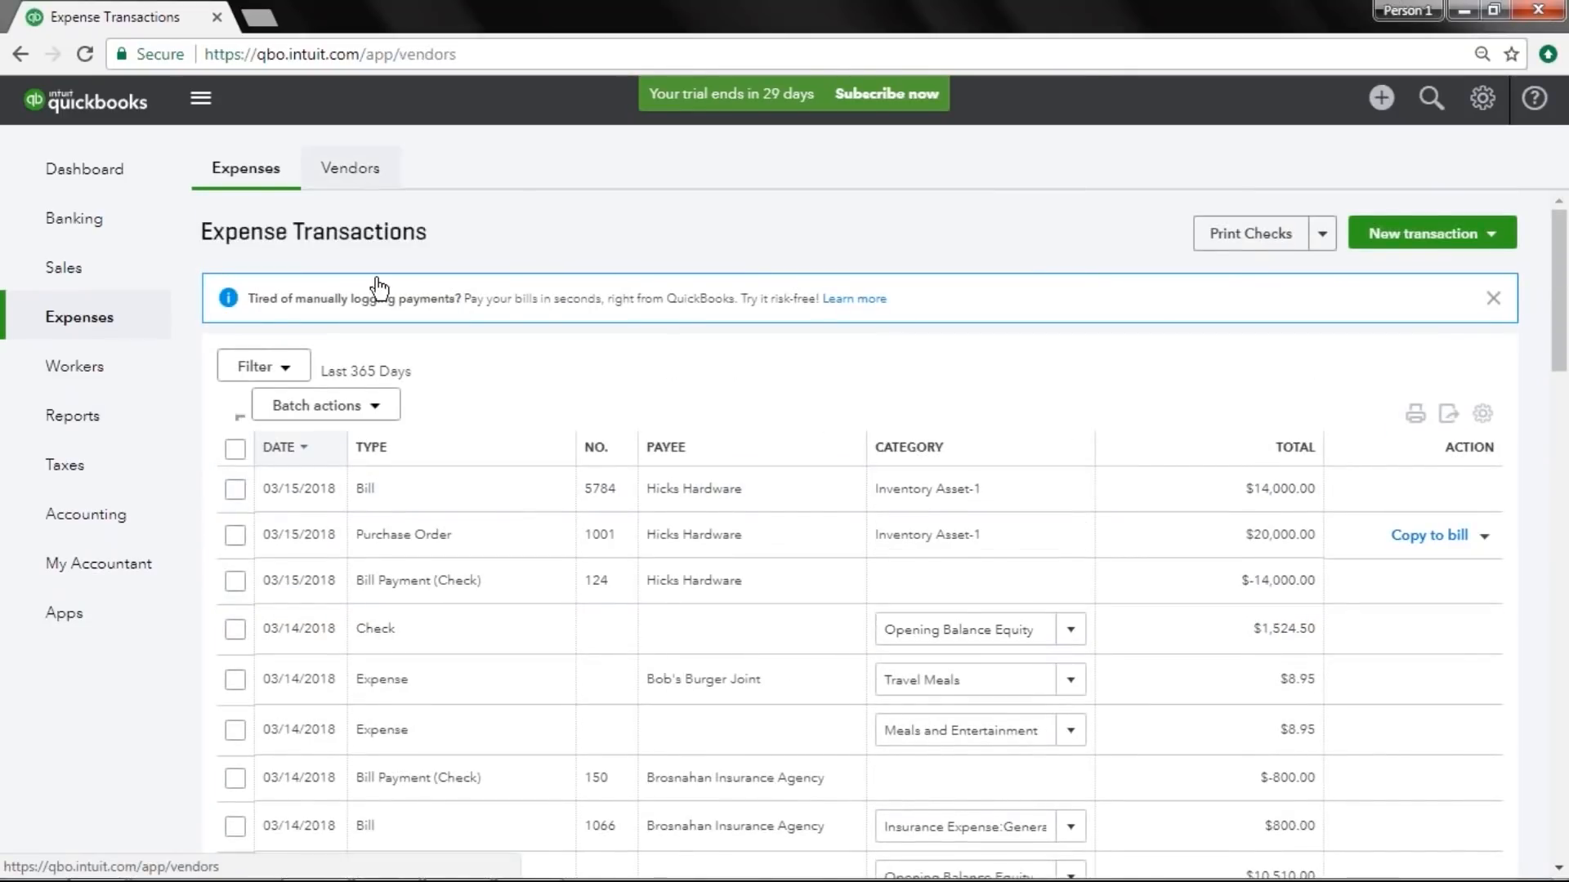
{"action": "scroll", "coordinate": [583, 593], "scroll_direction": "down", "scroll_amount": 6}
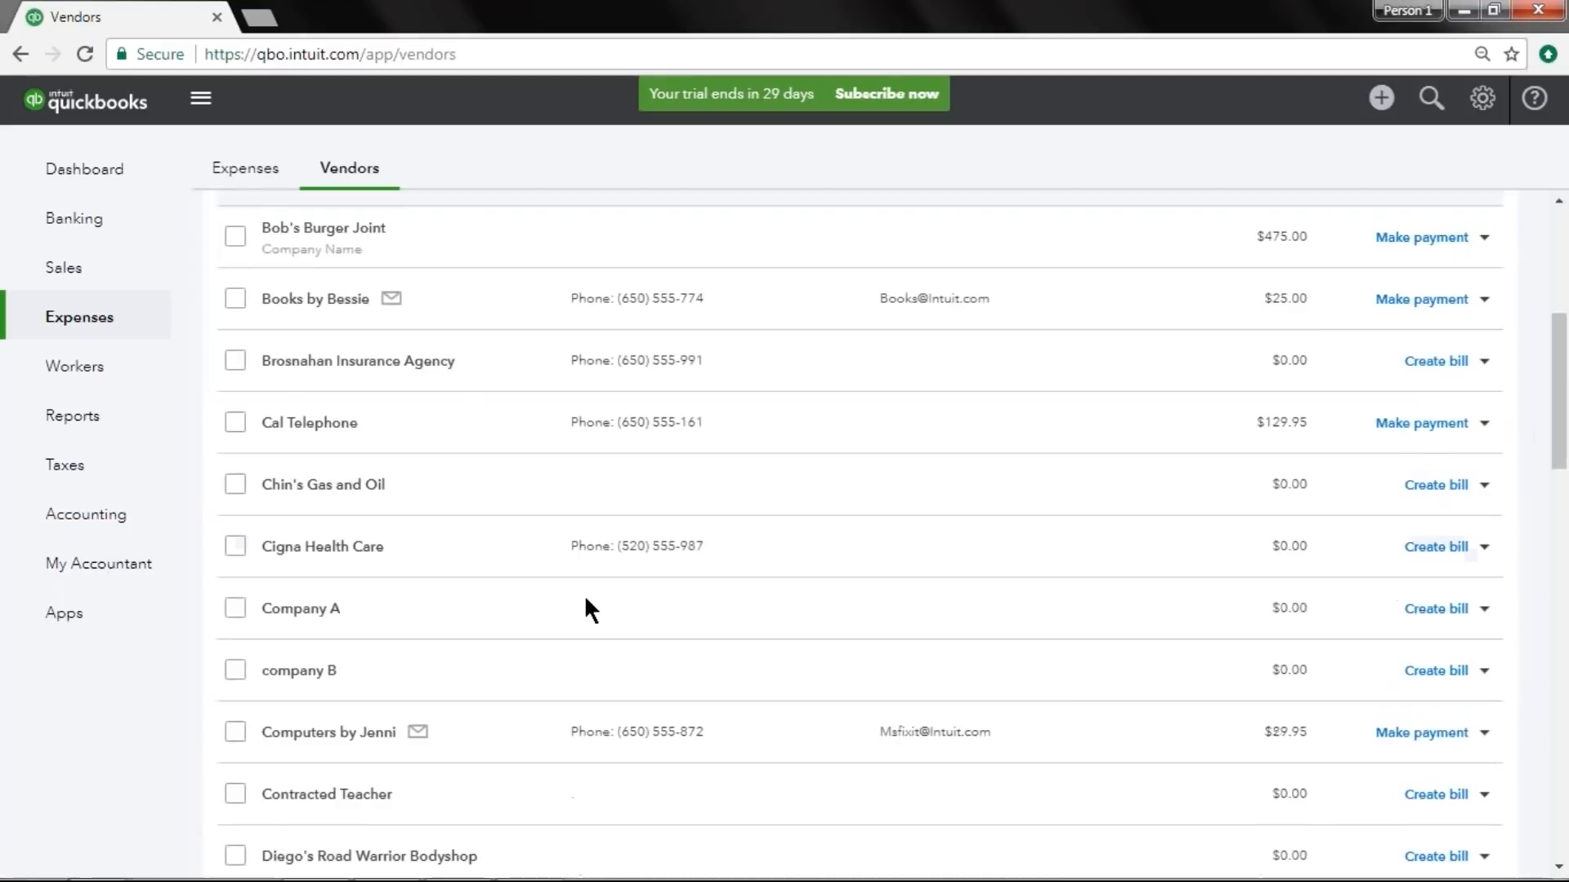
{"action": "scroll", "coordinate": [585, 606], "scroll_direction": "down", "scroll_amount": 7}
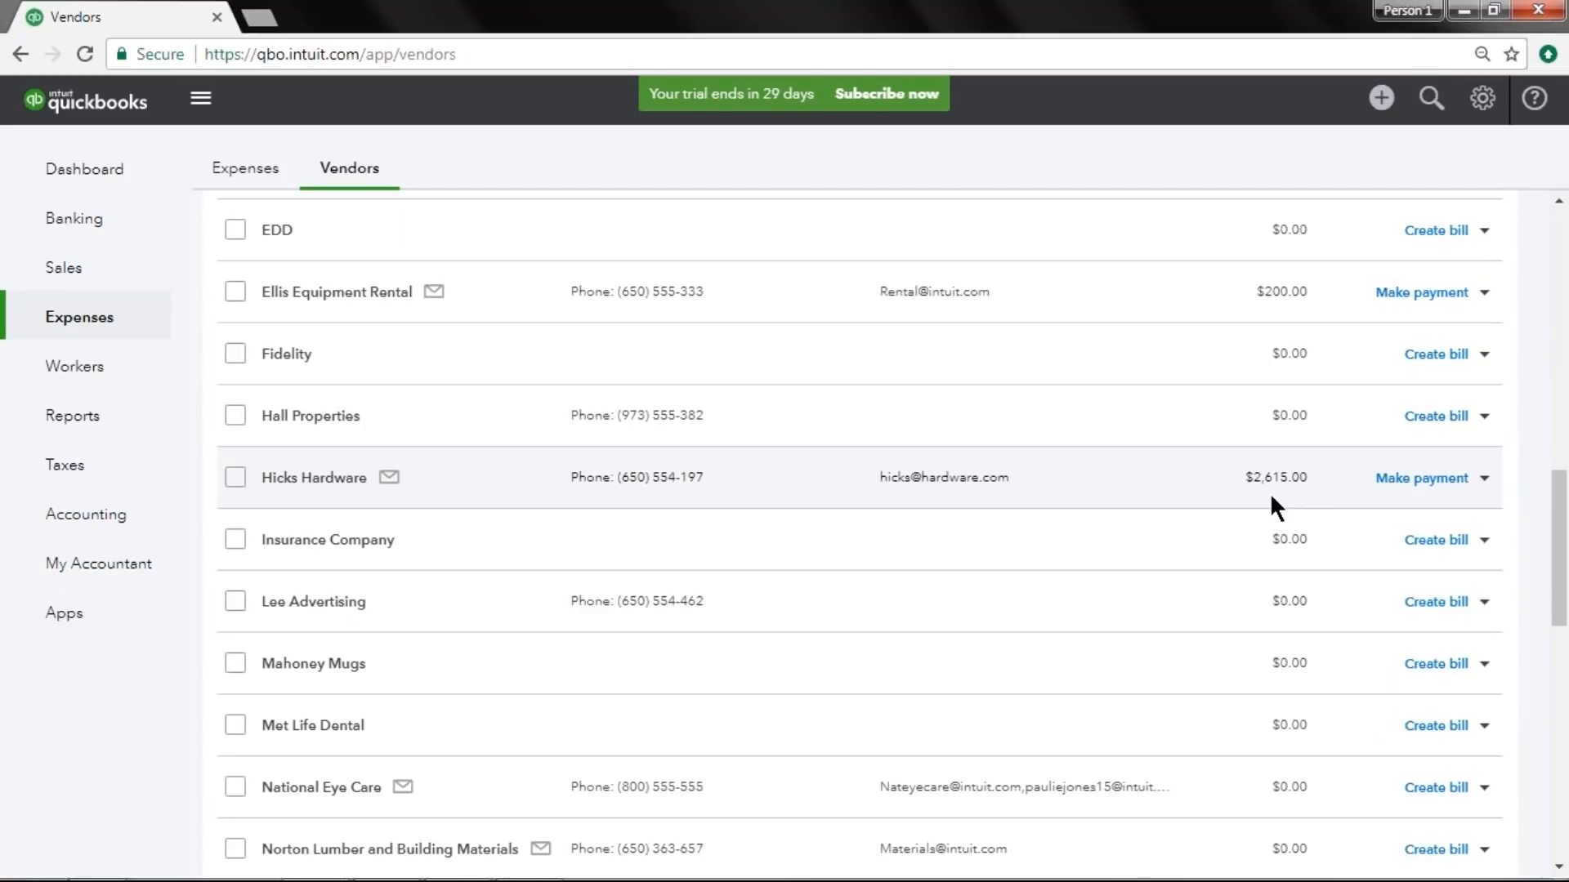
{"action": "scroll", "coordinate": [1270, 492], "scroll_direction": "up", "scroll_amount": 13}
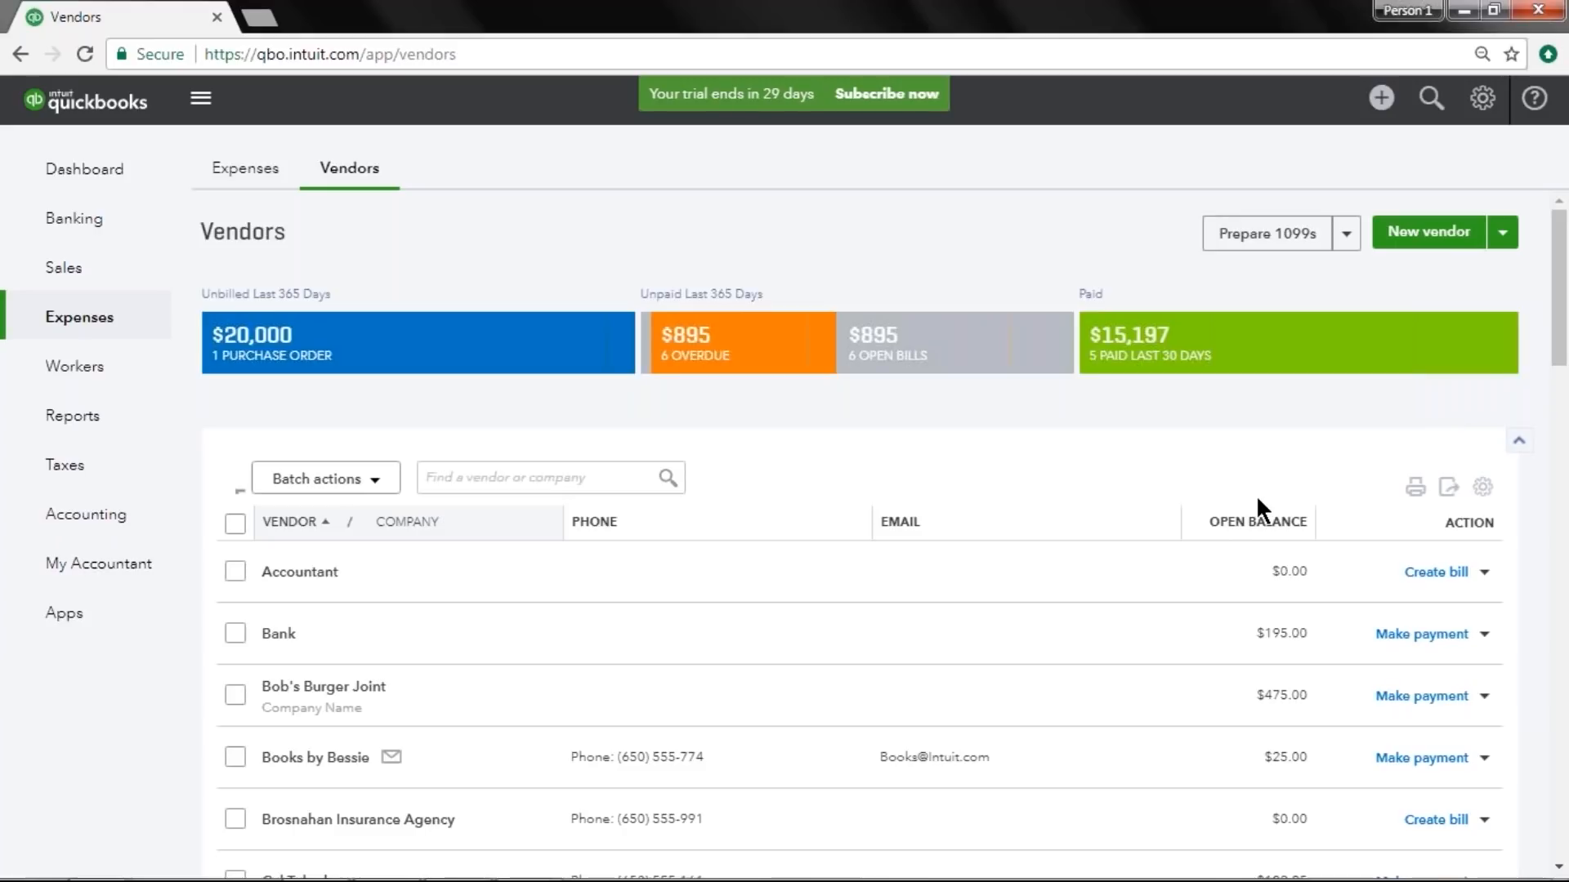
Search the report list for inventory reports.
{"action": "left_click", "coordinate": [146, 431]}
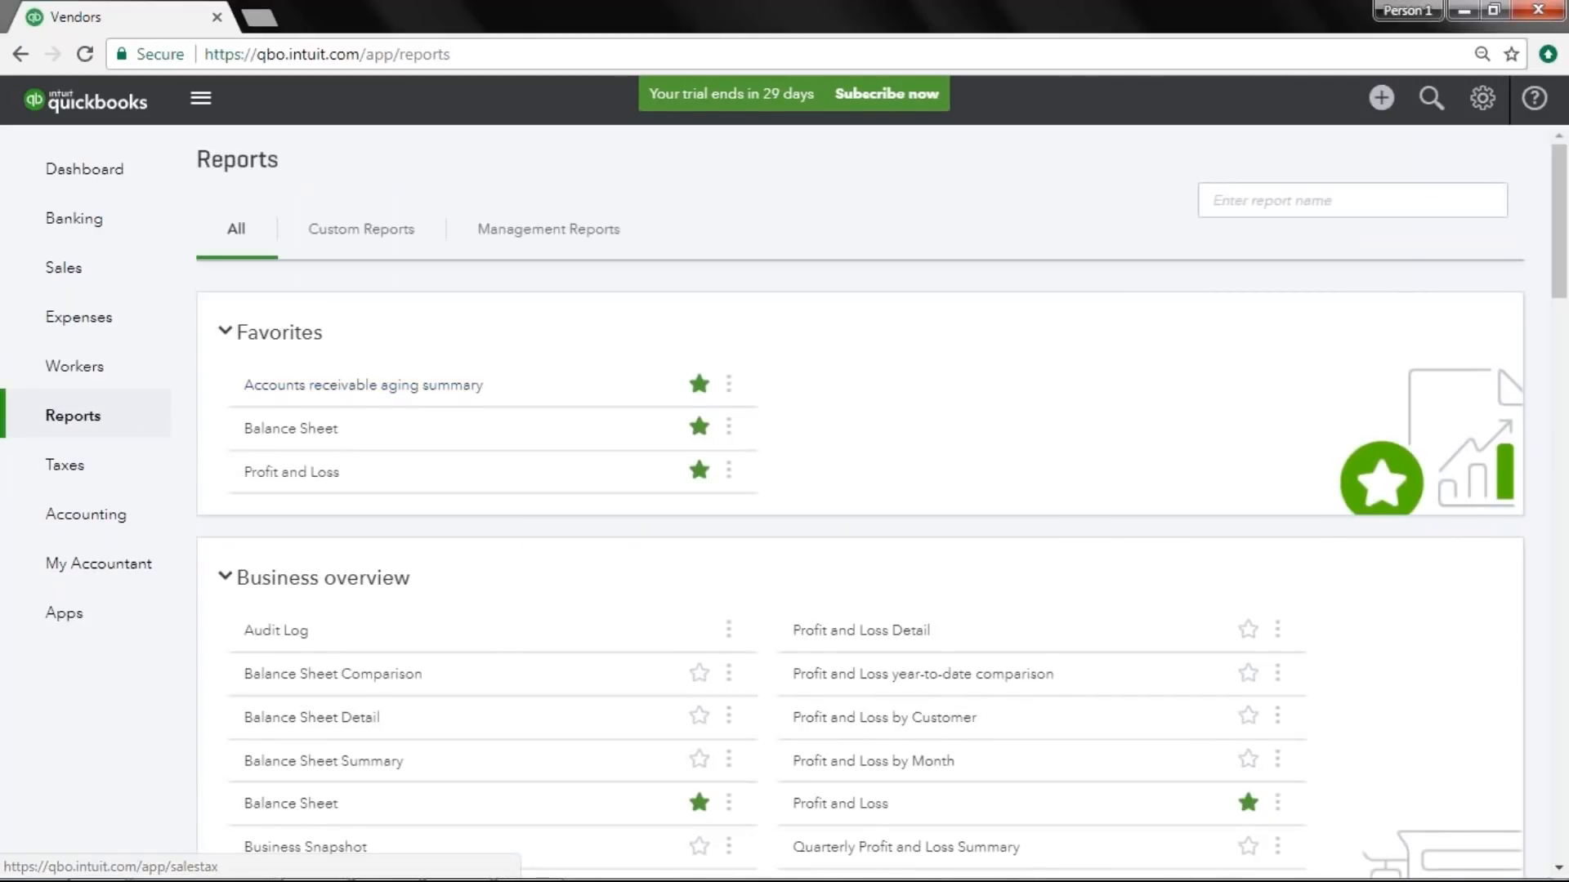
{"action": "left_click", "coordinate": [1306, 205]}
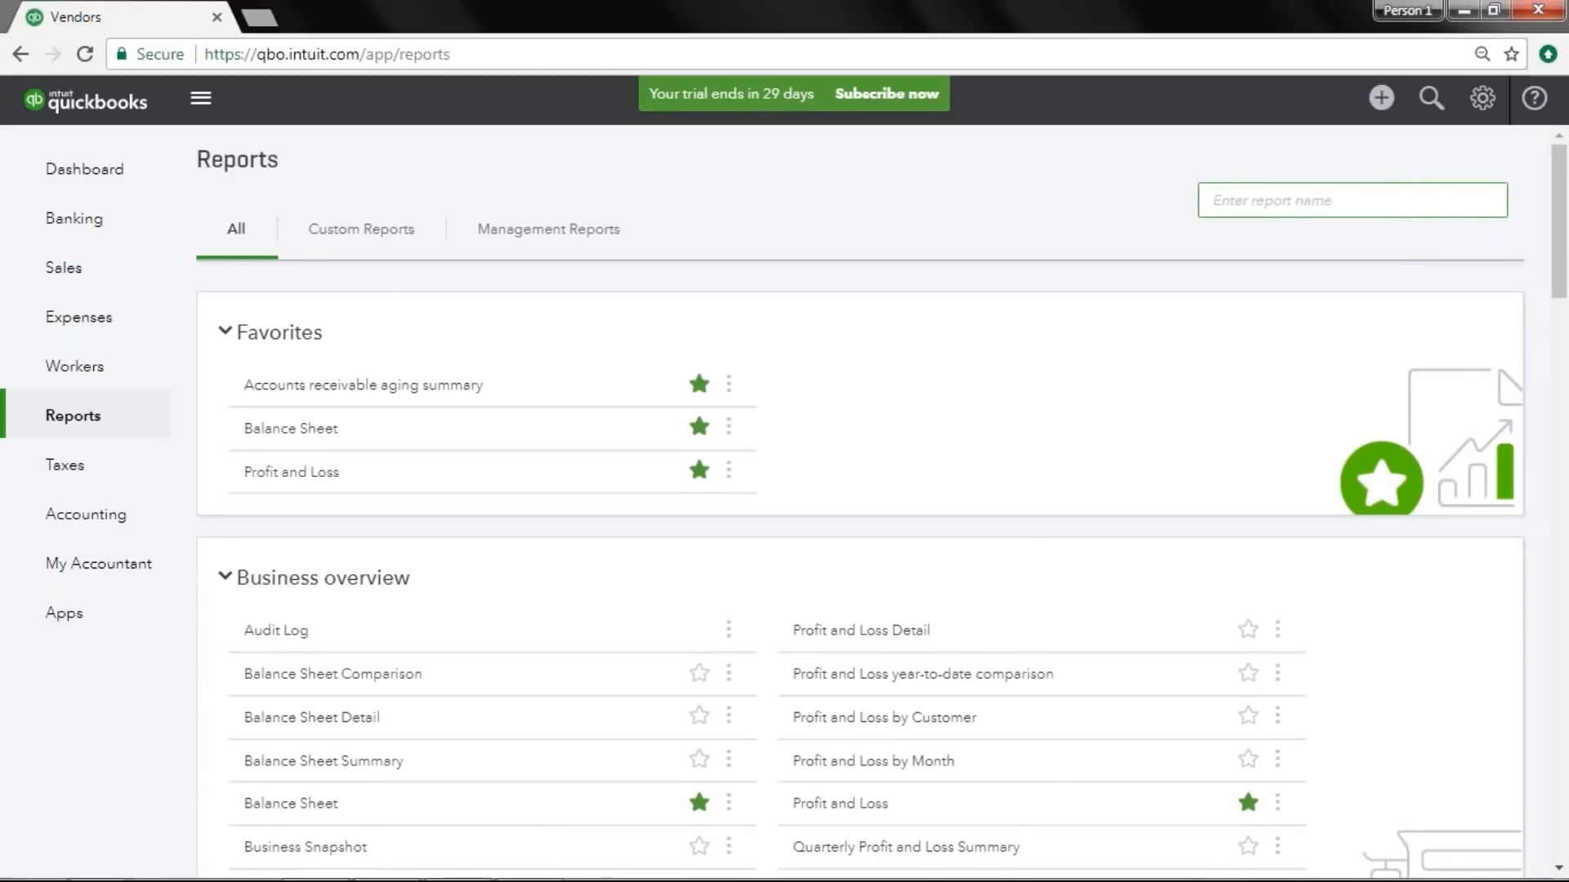
{"action": "type", "text": "inventory"}
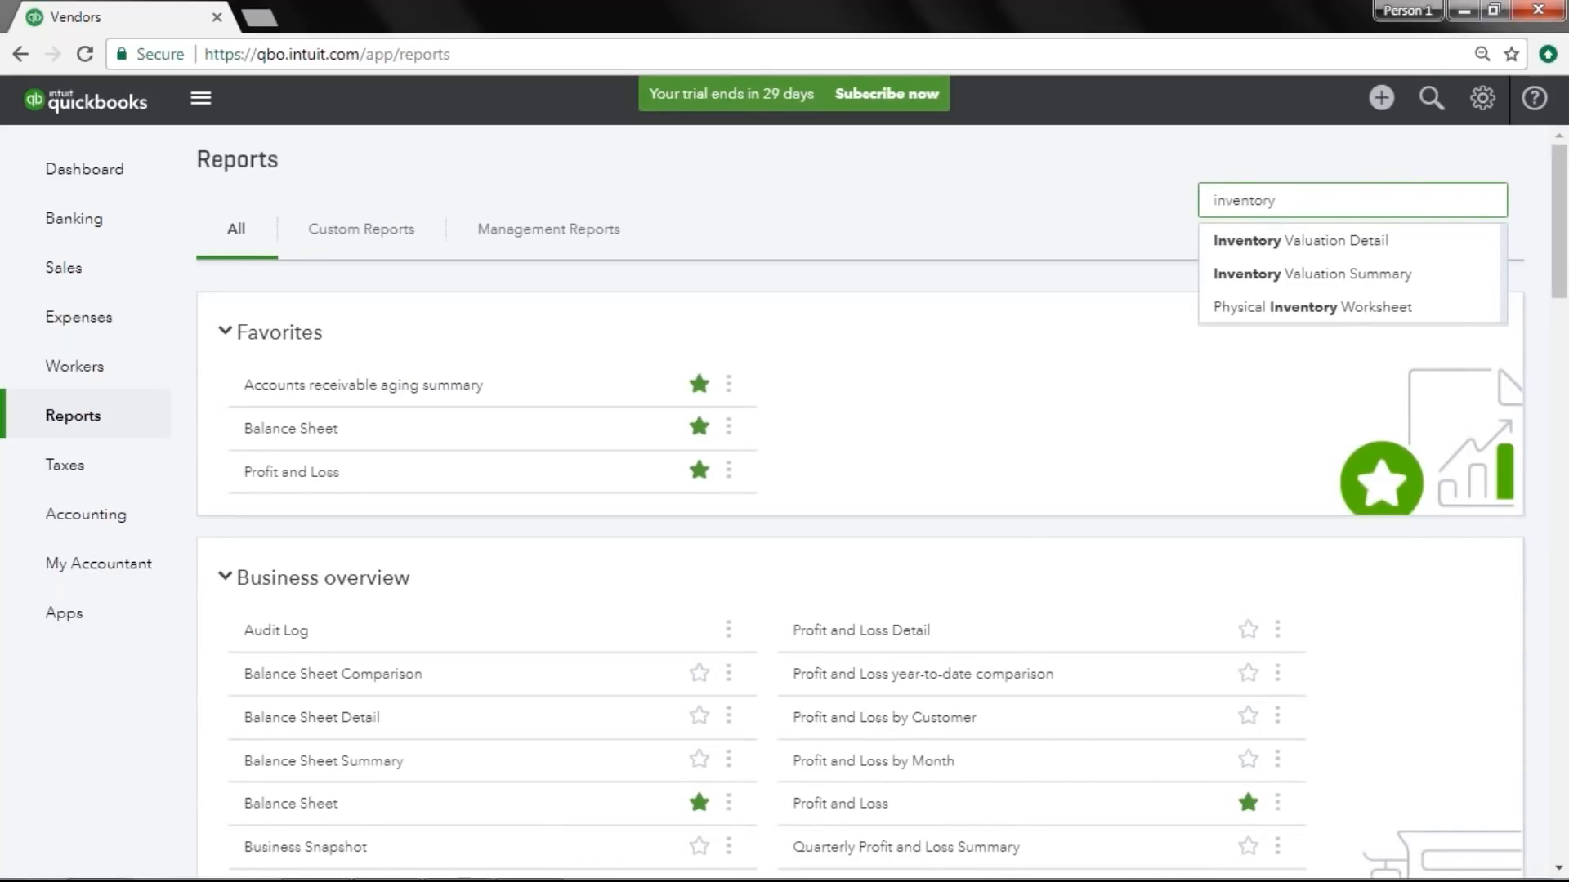
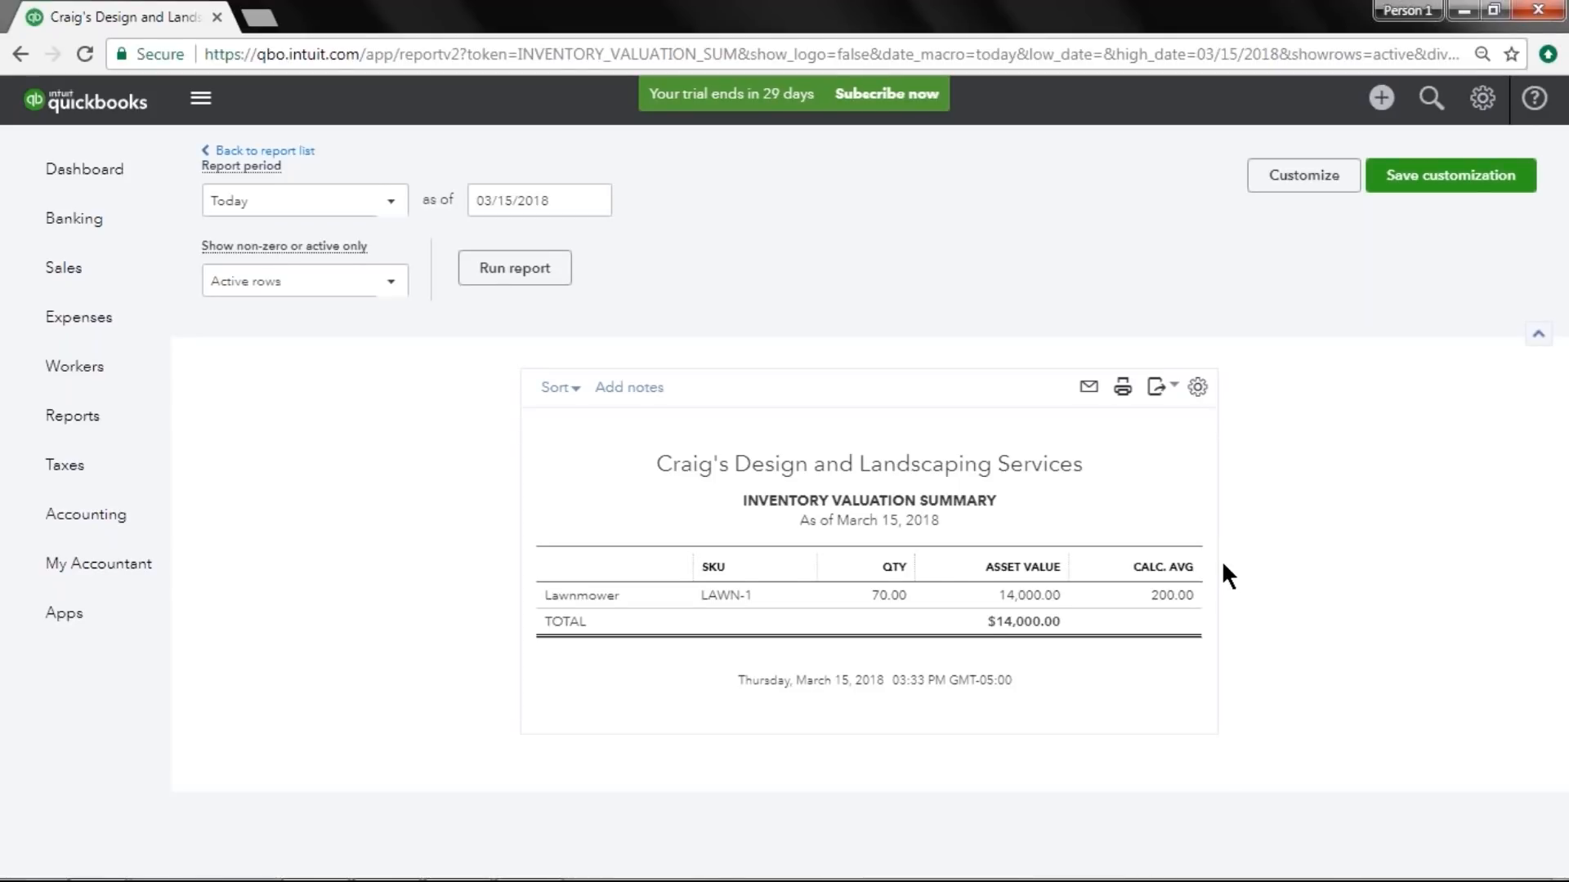
Examine the Balance Sheet's Checking and Inventory Asset-1 balances by drilling into their transaction reports.
{"action": "left_click", "coordinate": [145, 421]}
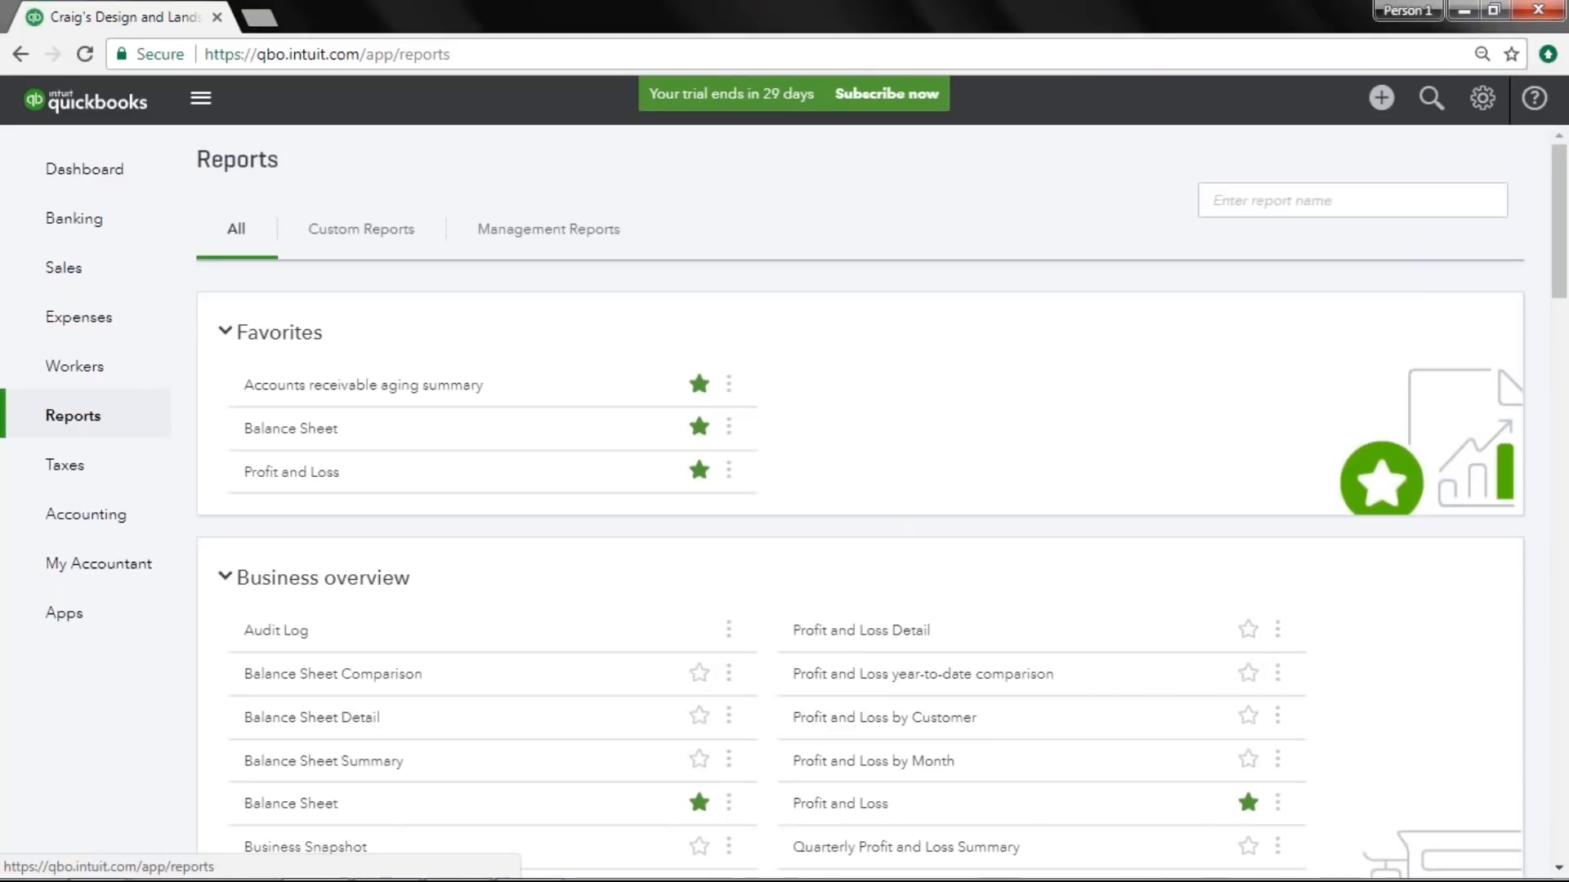
{"action": "left_click", "coordinate": [273, 430]}
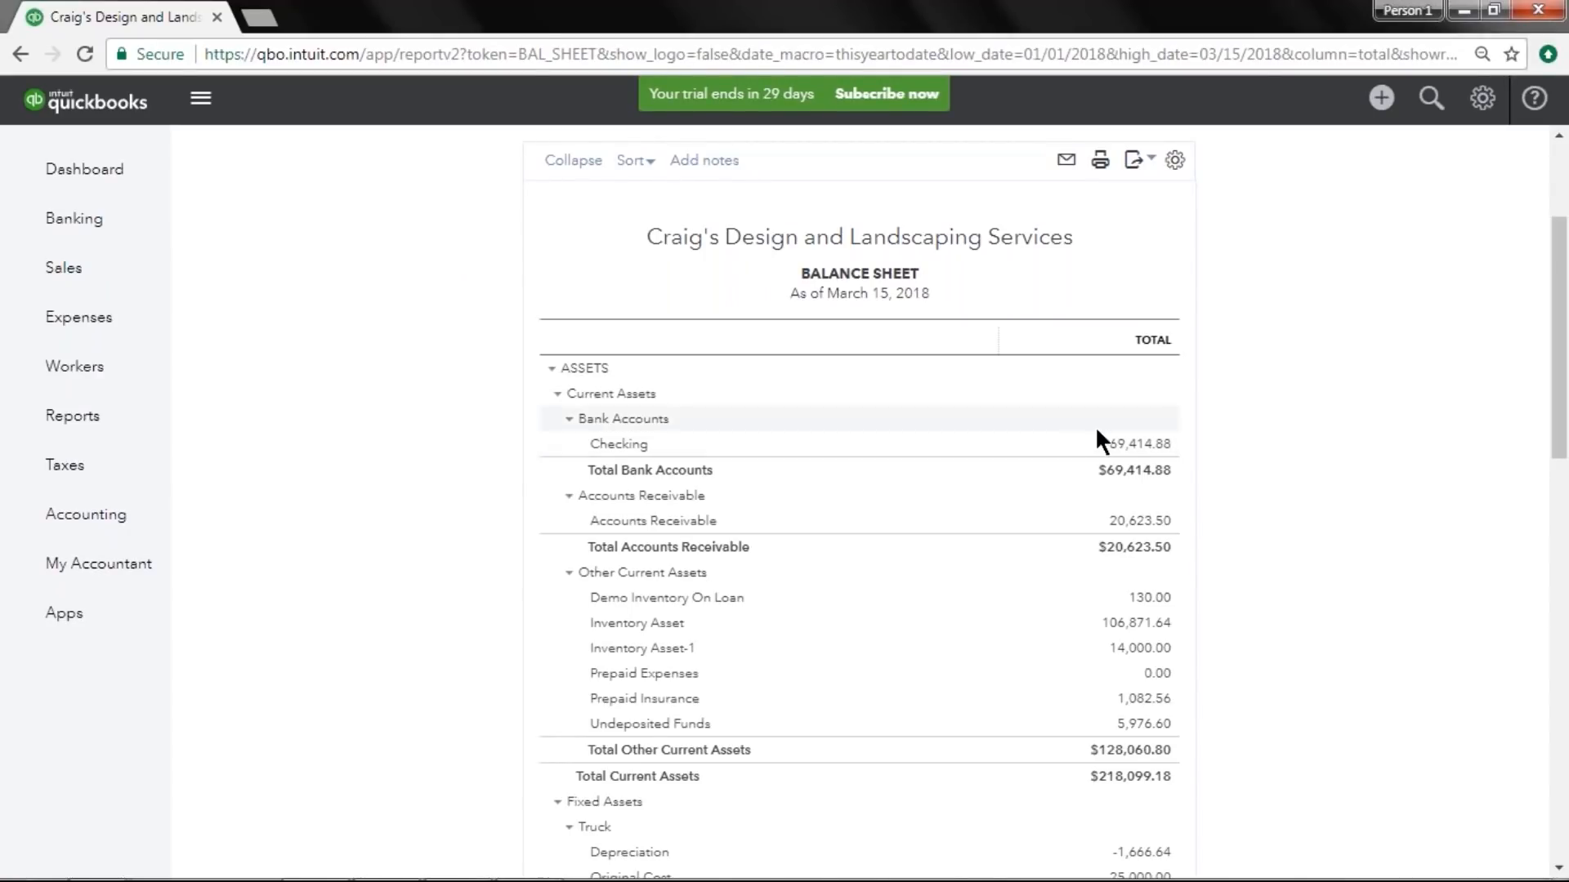
{"action": "left_click", "coordinate": [1141, 445]}
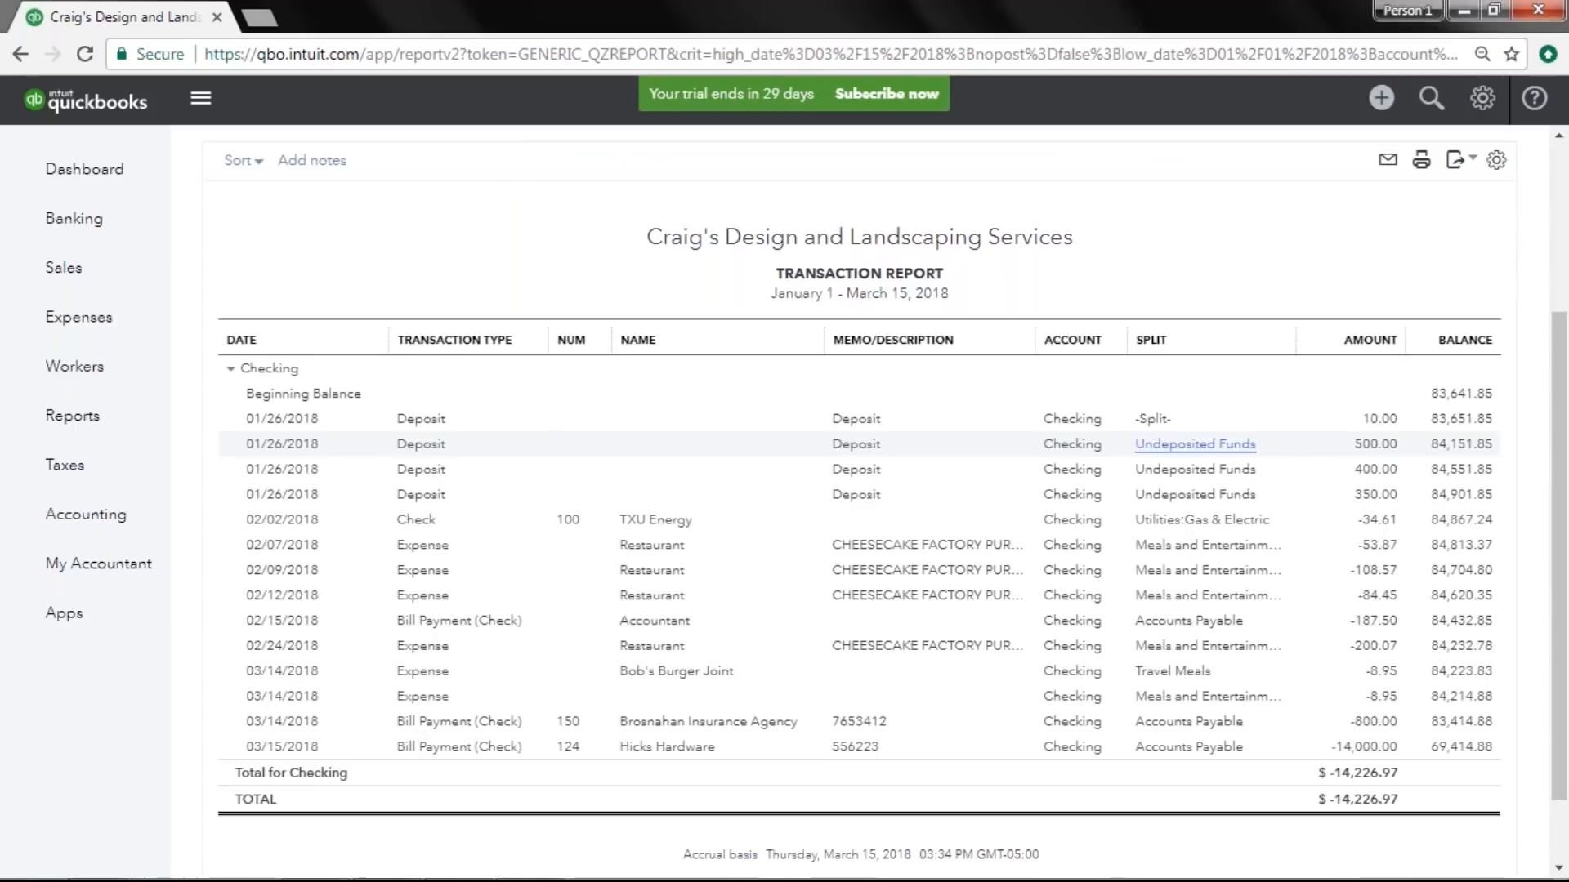
{"action": "left_click", "coordinate": [1365, 753]}
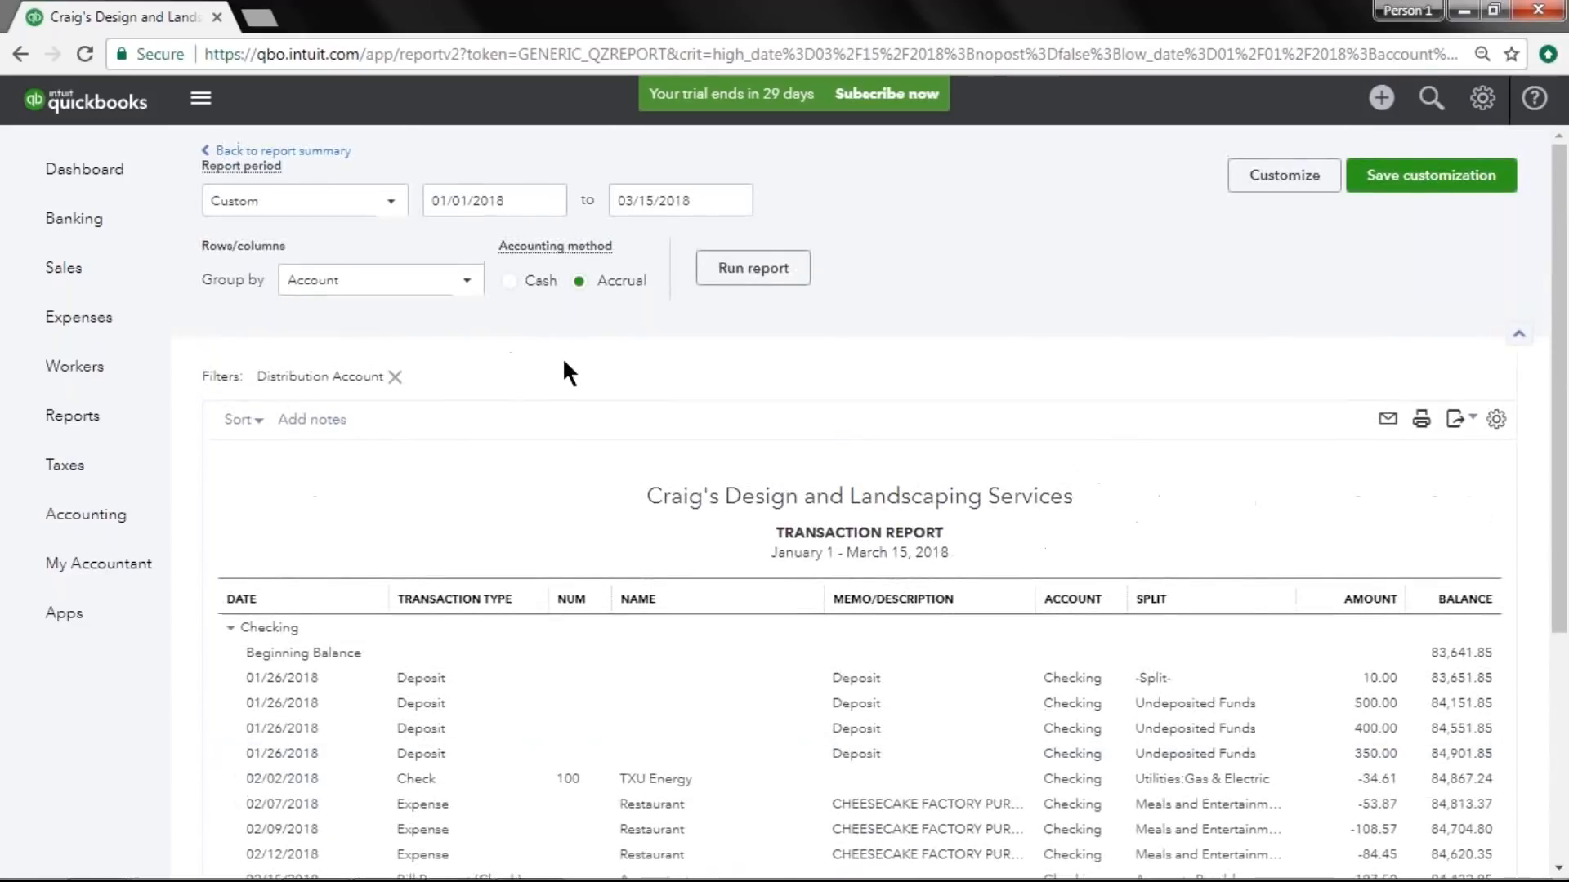
{"action": "left_click", "coordinate": [325, 154]}
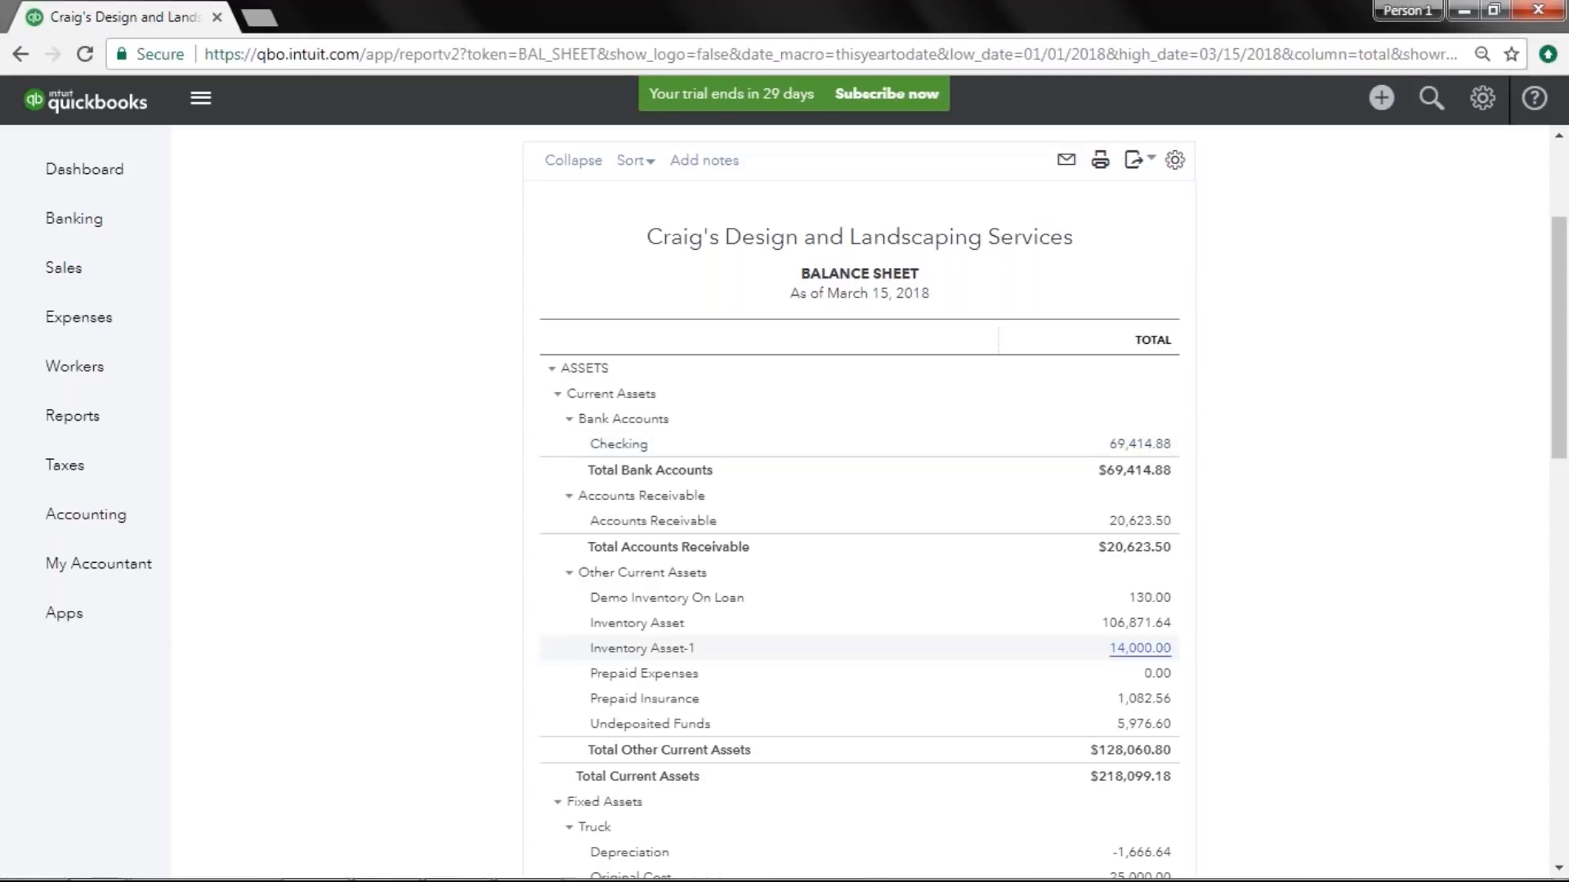
{"action": "left_click", "coordinate": [1167, 650]}
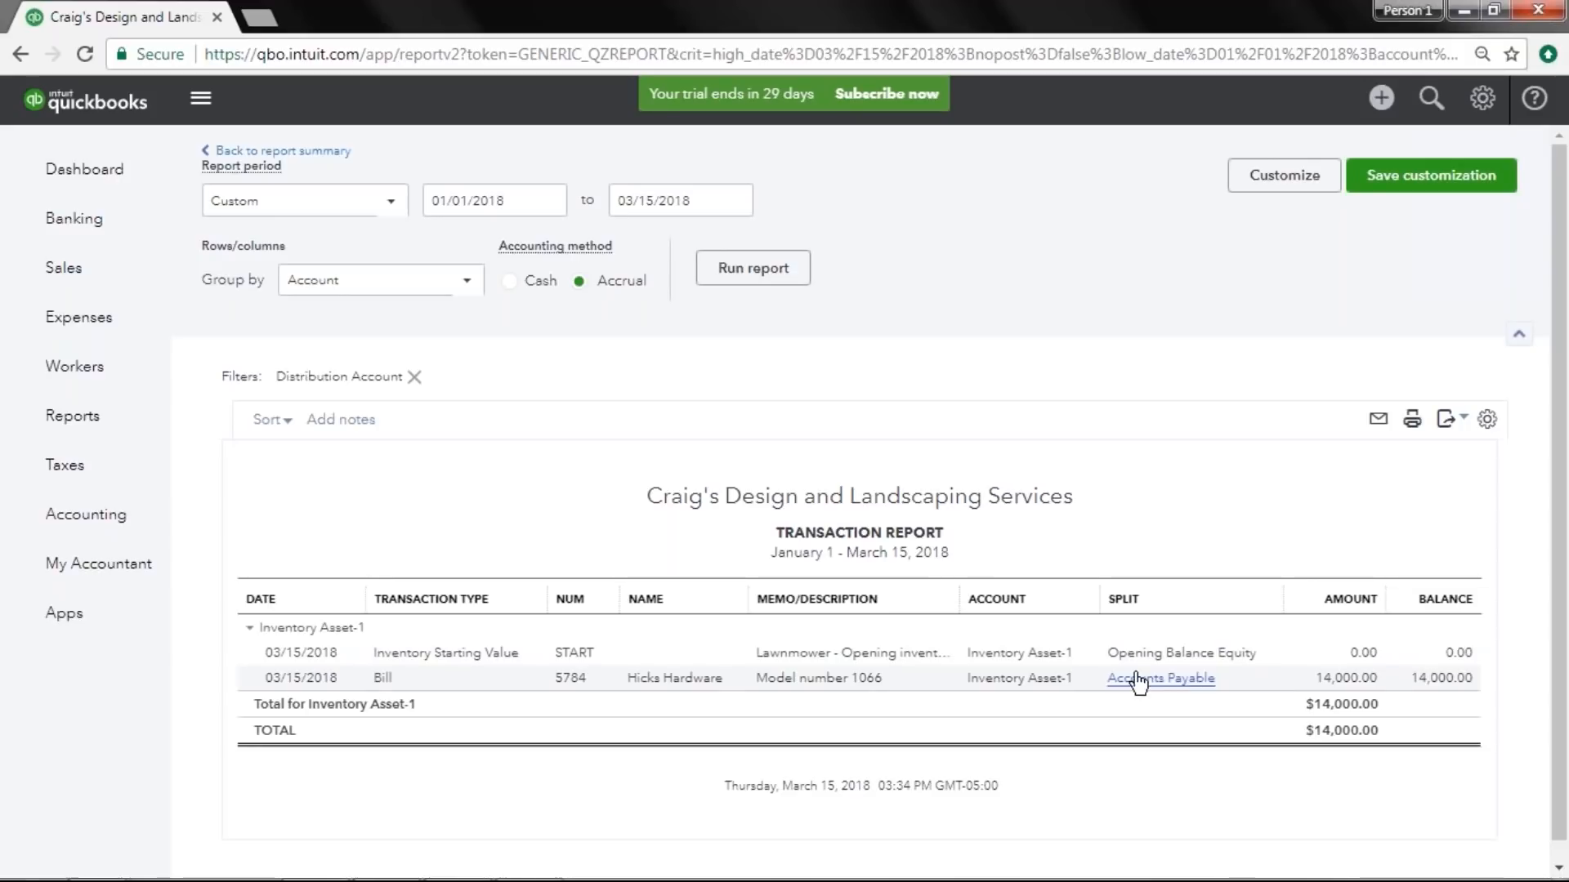
{"action": "left_click", "coordinate": [245, 157]}
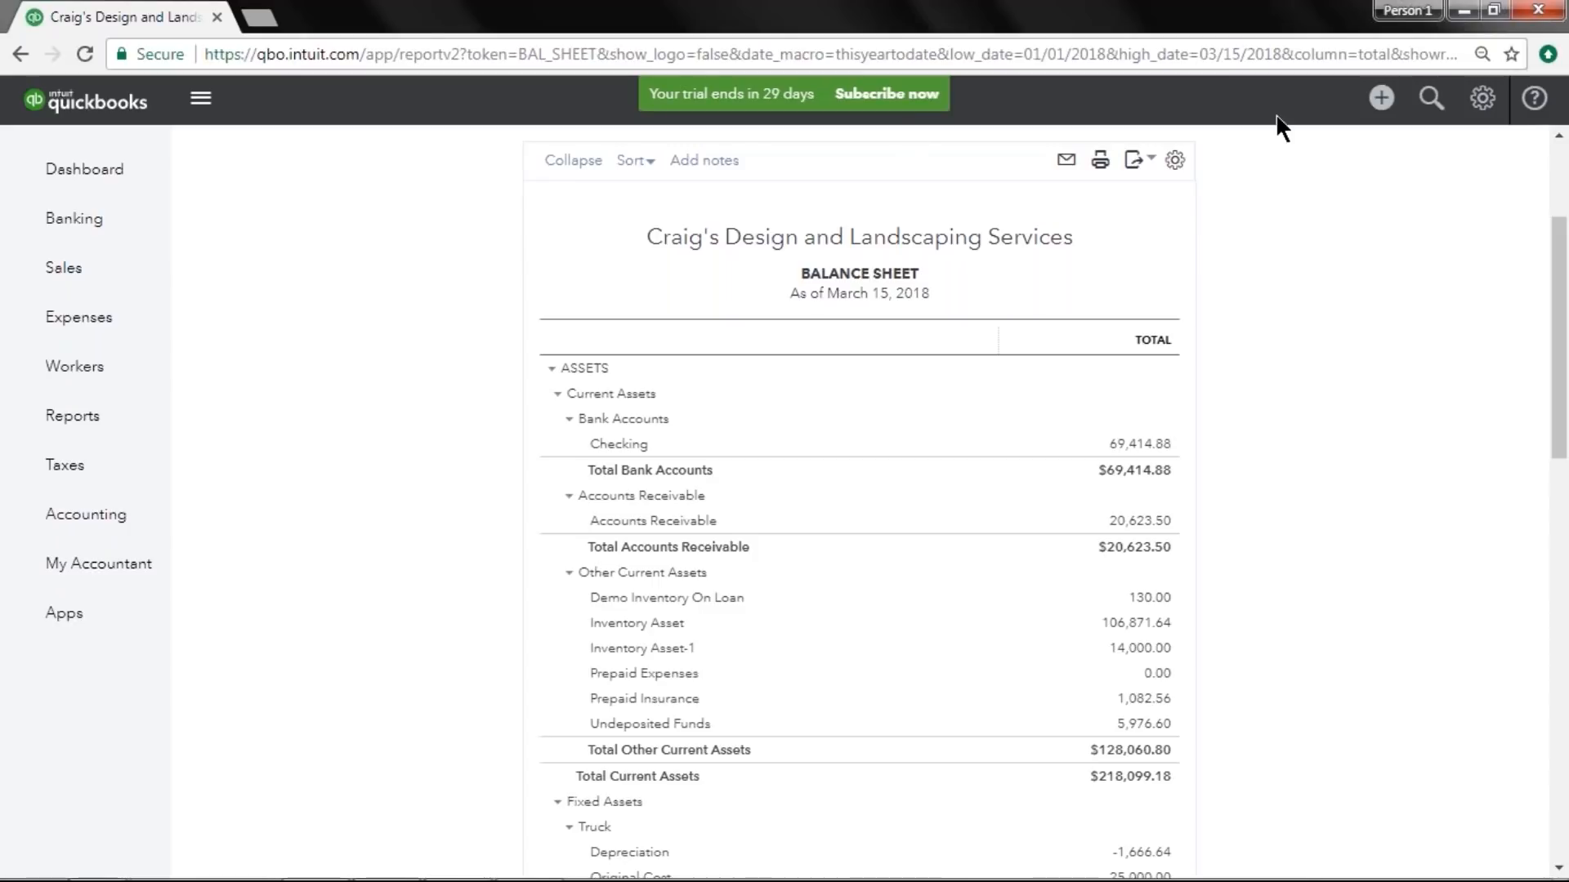
{"action": "left_click", "coordinate": [1381, 103]}
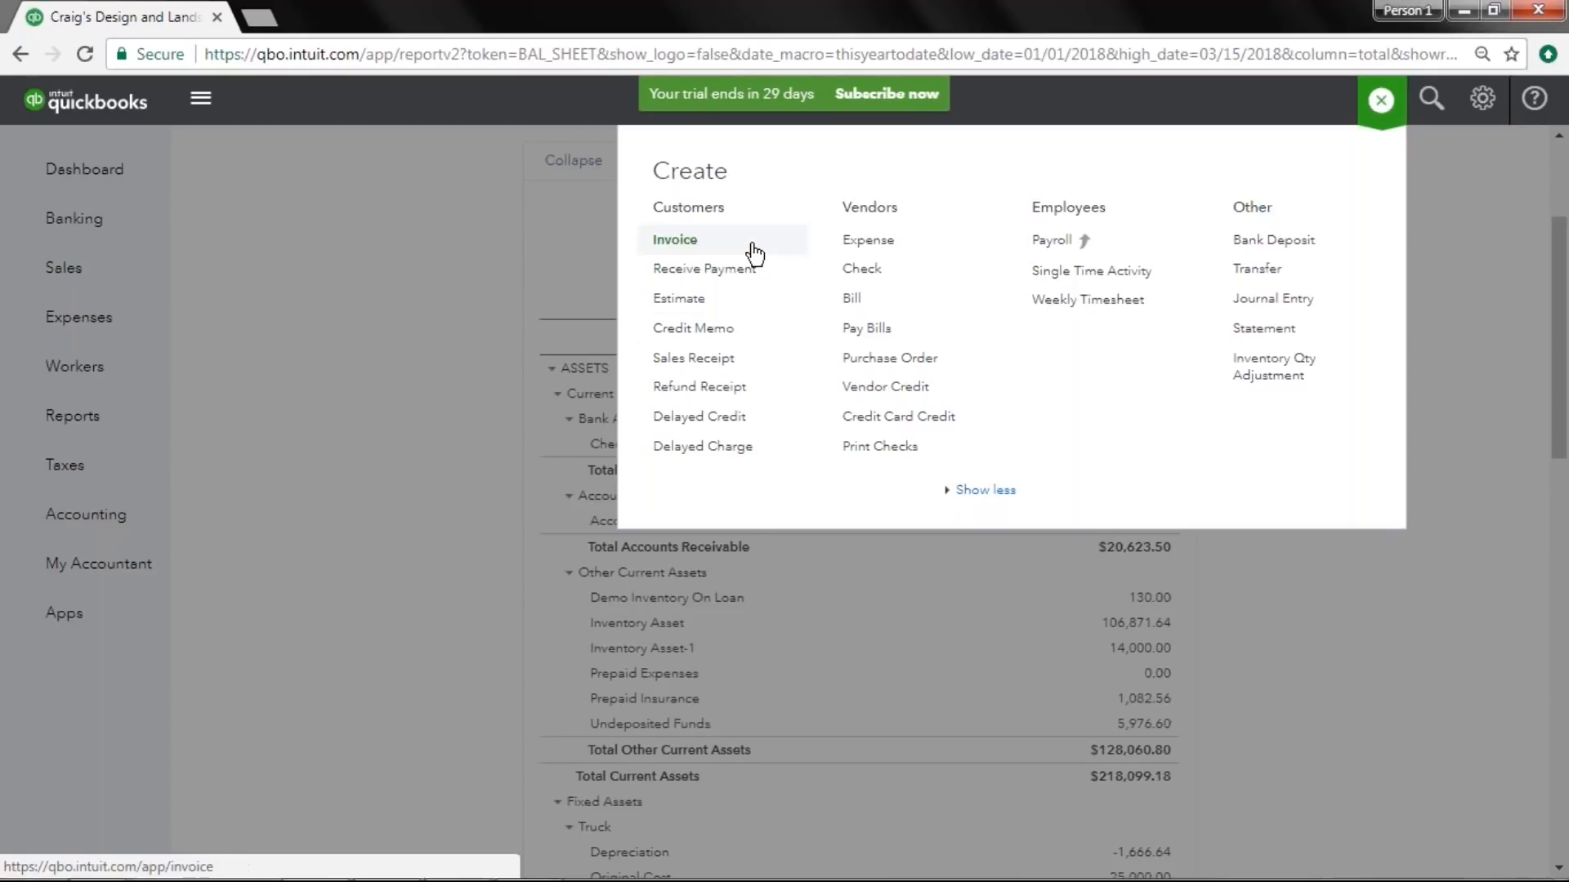
{"action": "left_click", "coordinate": [750, 359]}
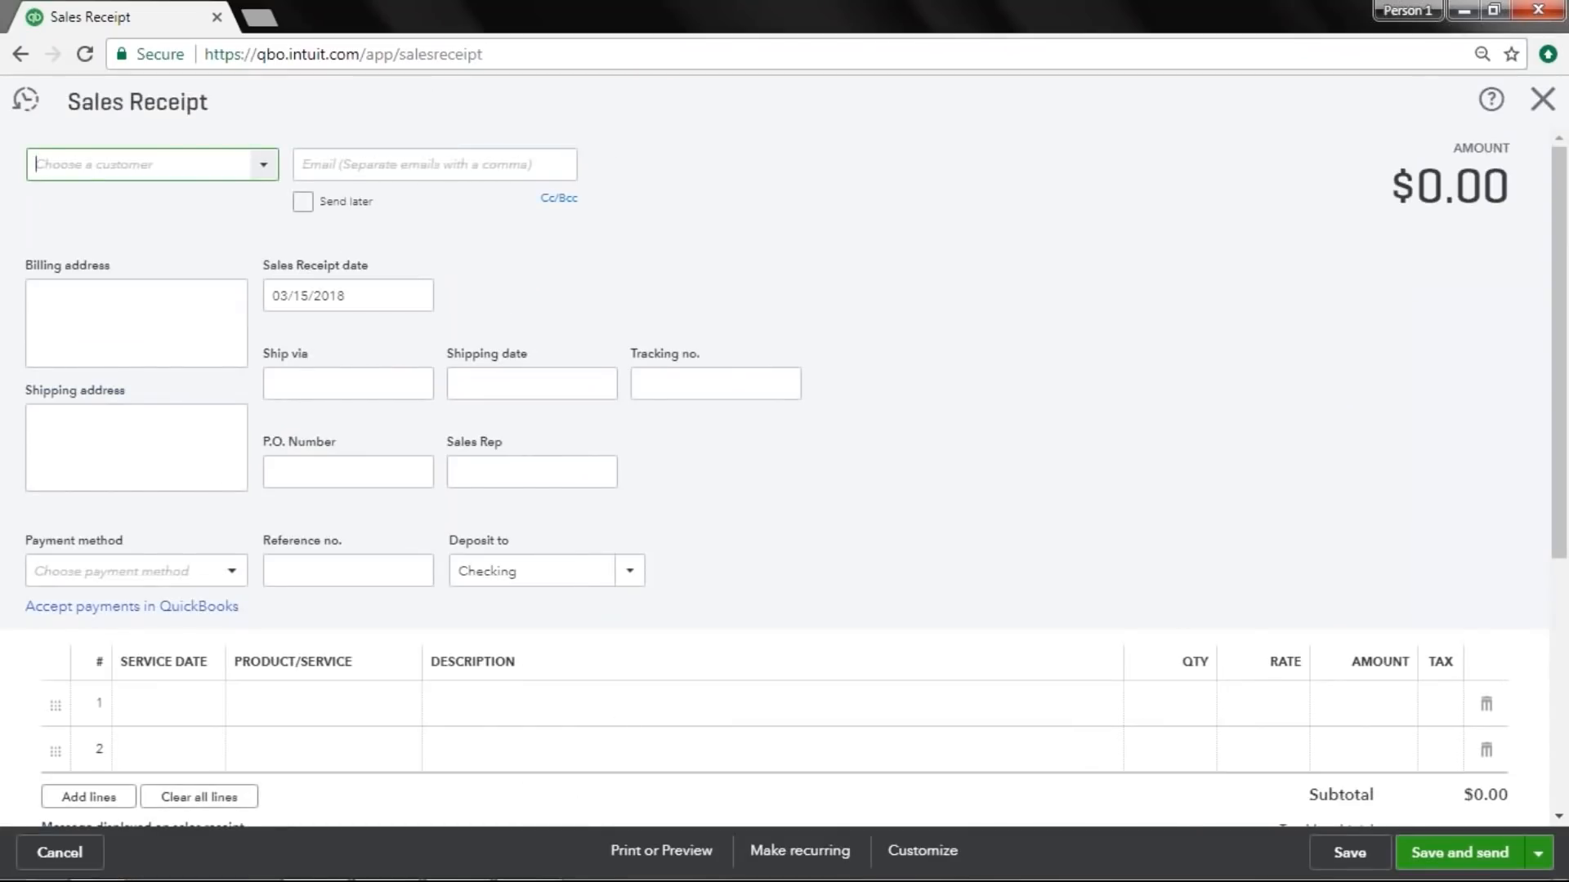
{"action": "left_click", "coordinate": [265, 171]}
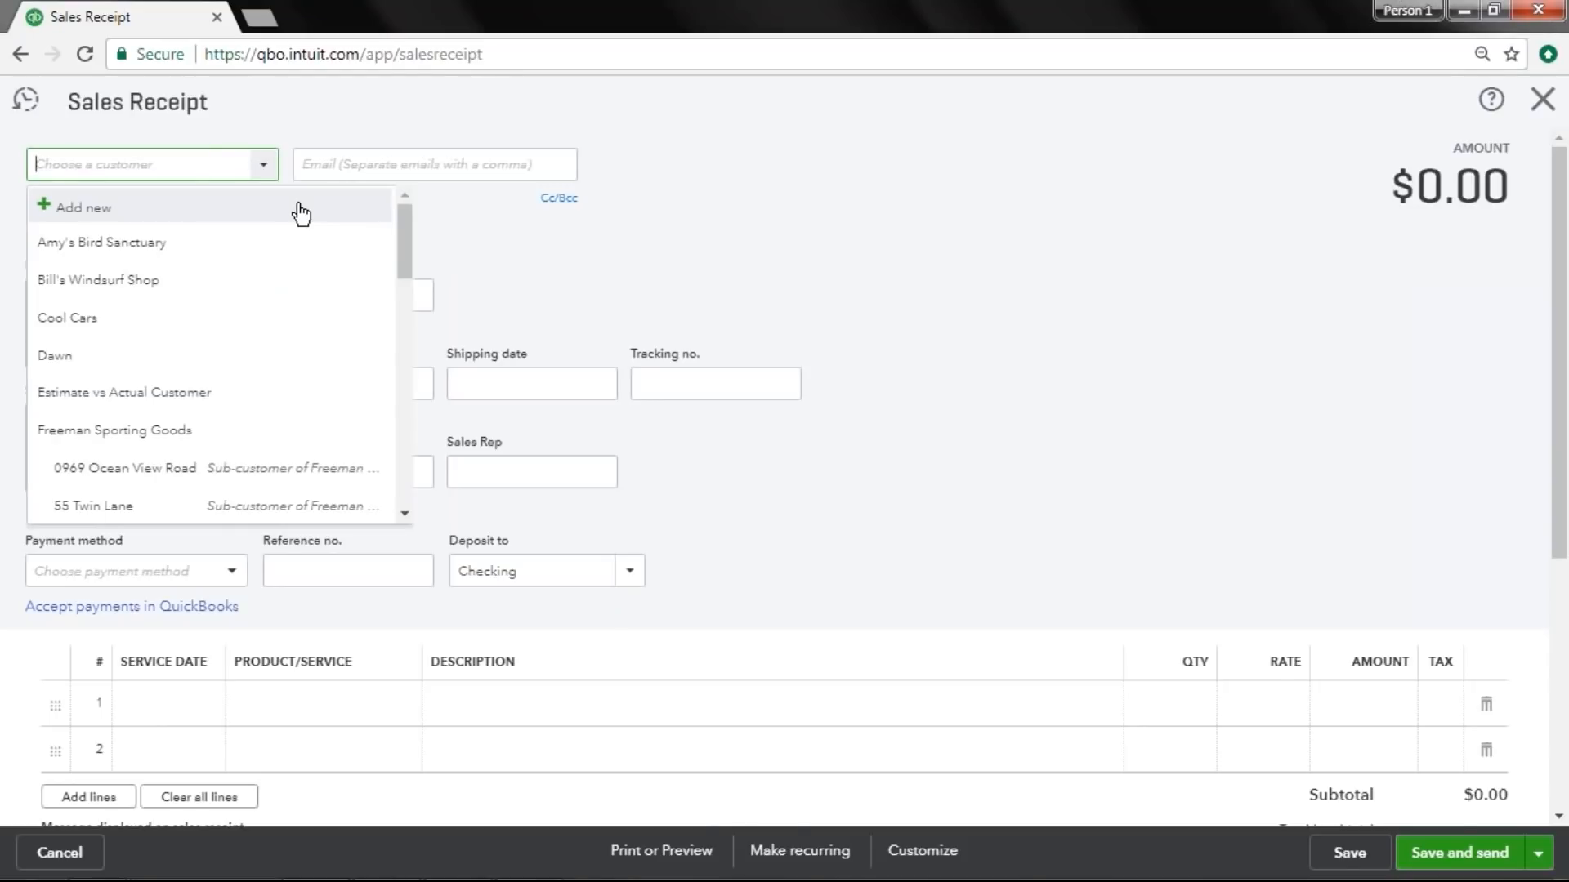
{"action": "left_click", "coordinate": [1105, 245]}
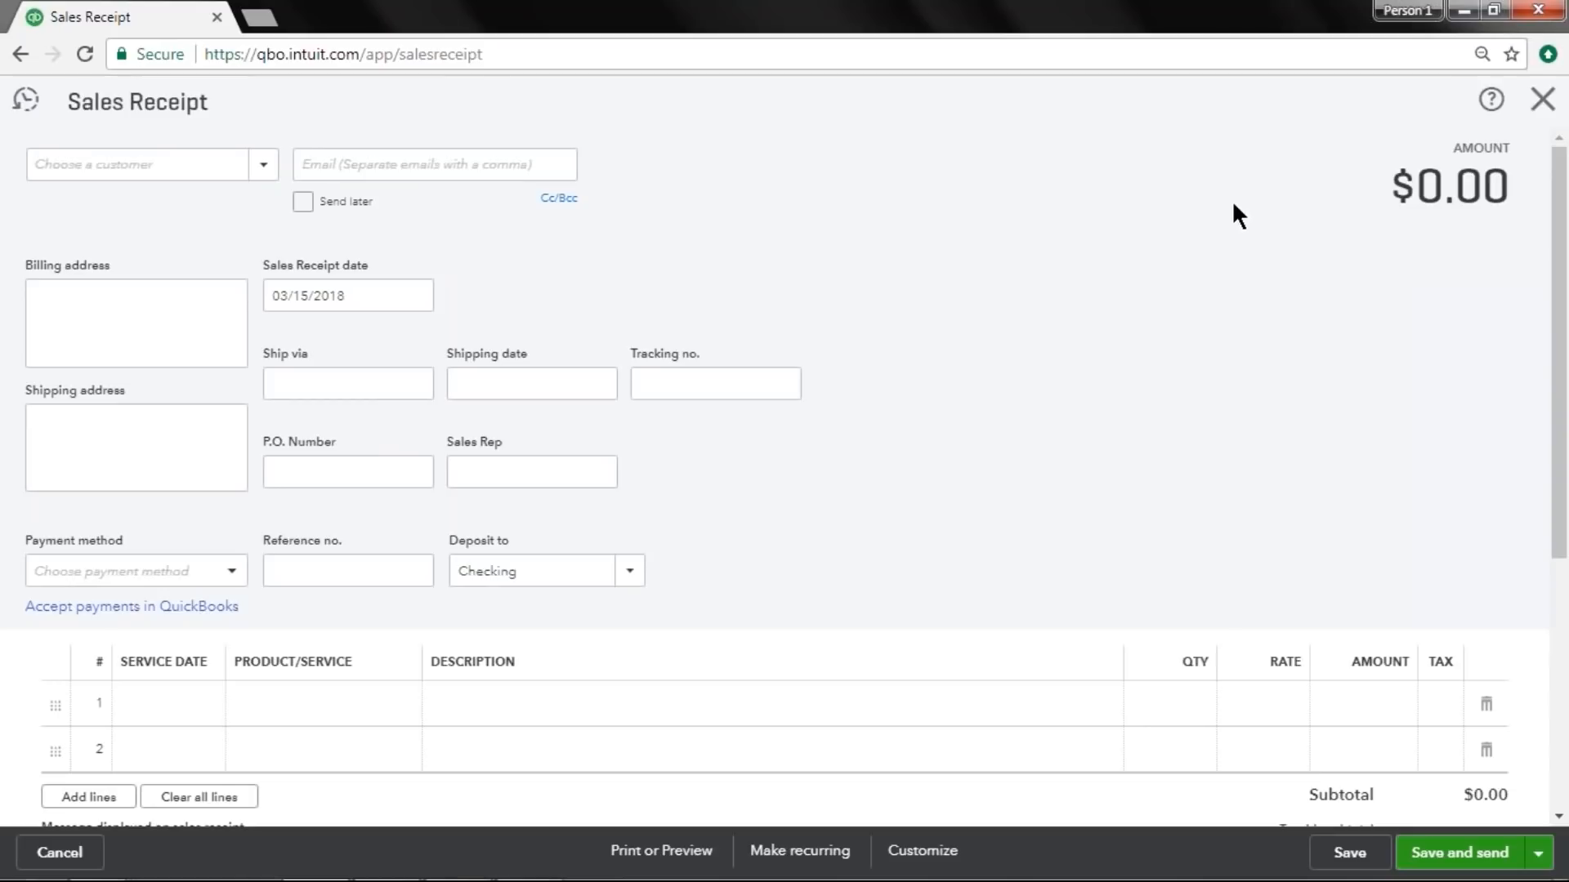
{"action": "left_click", "coordinate": [1544, 101]}
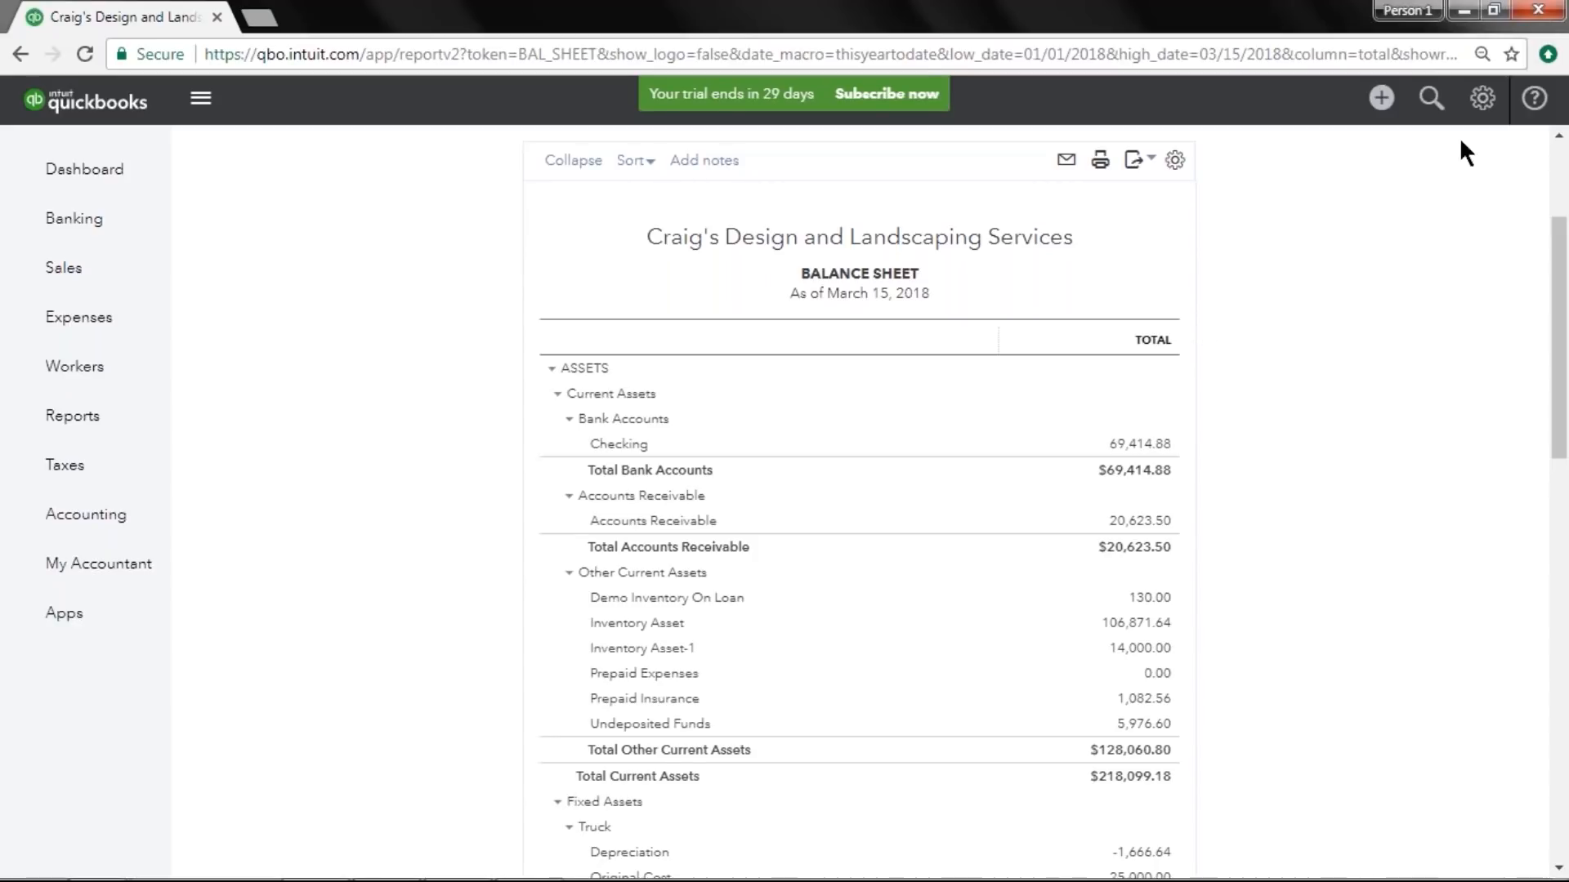
In the Sales settings, turn off Shipping, Service date and the P.O. Number and Sales Rep custom fields, then save.
{"action": "left_click", "coordinate": [1482, 102]}
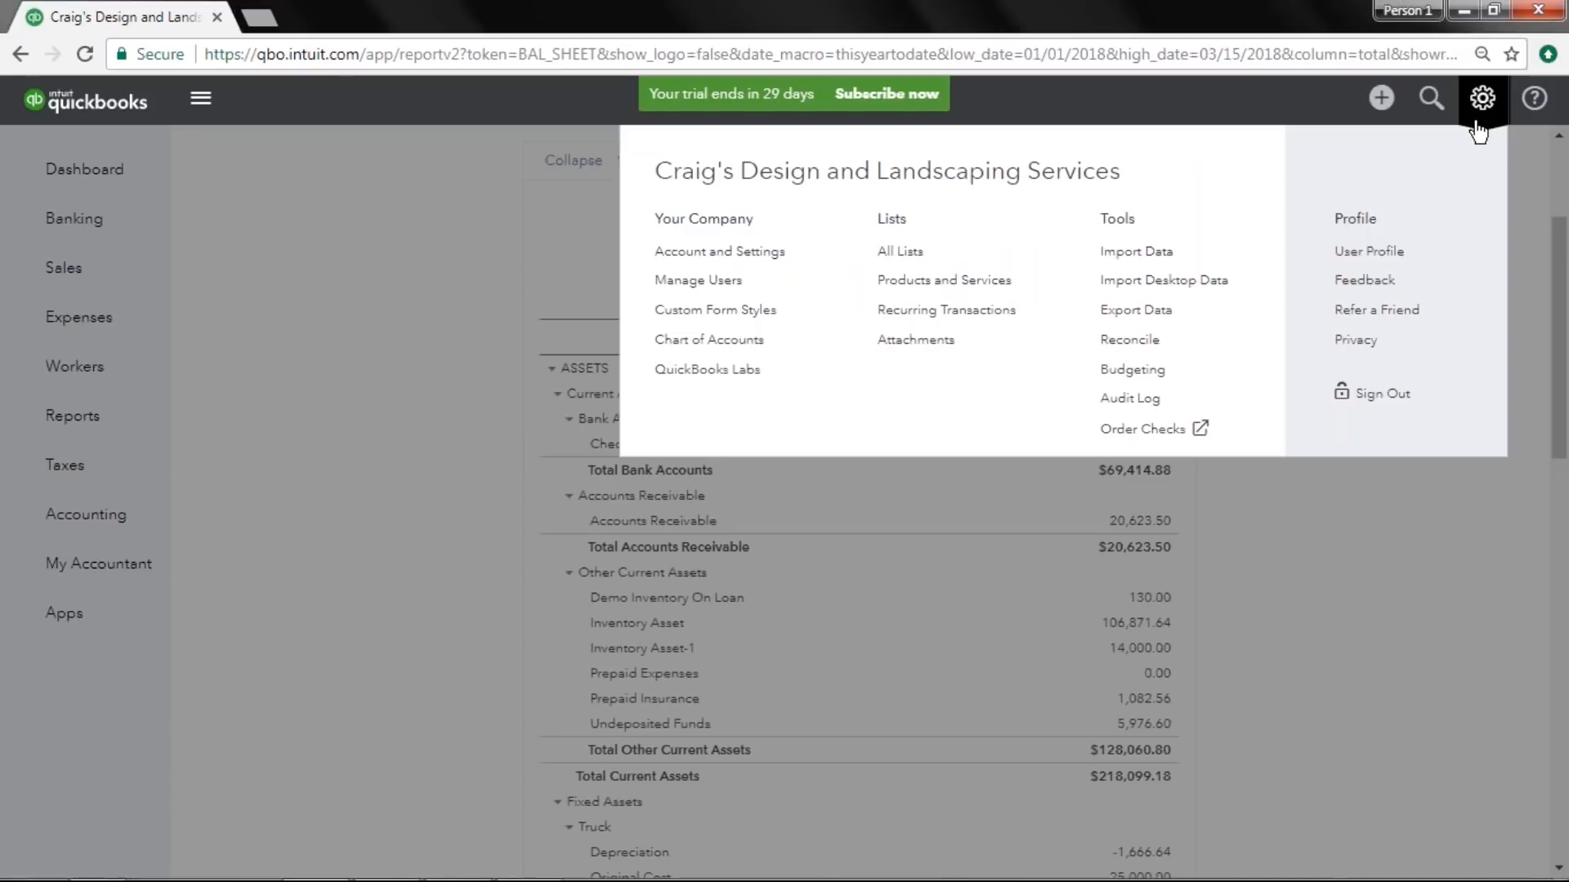
{"action": "left_click", "coordinate": [809, 251]}
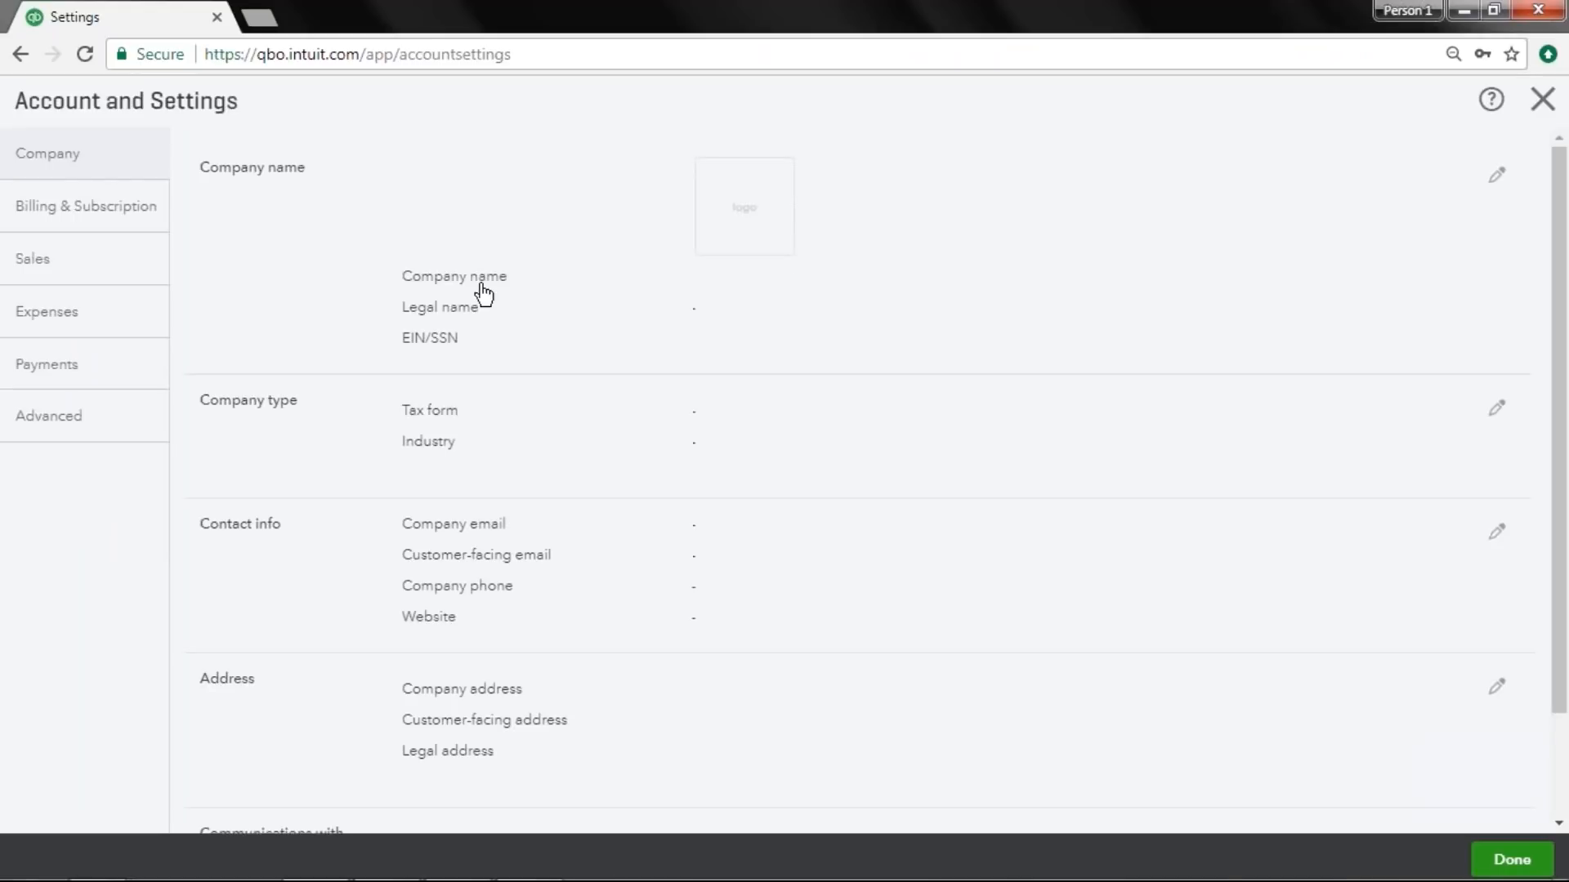
{"action": "left_click", "coordinate": [130, 277]}
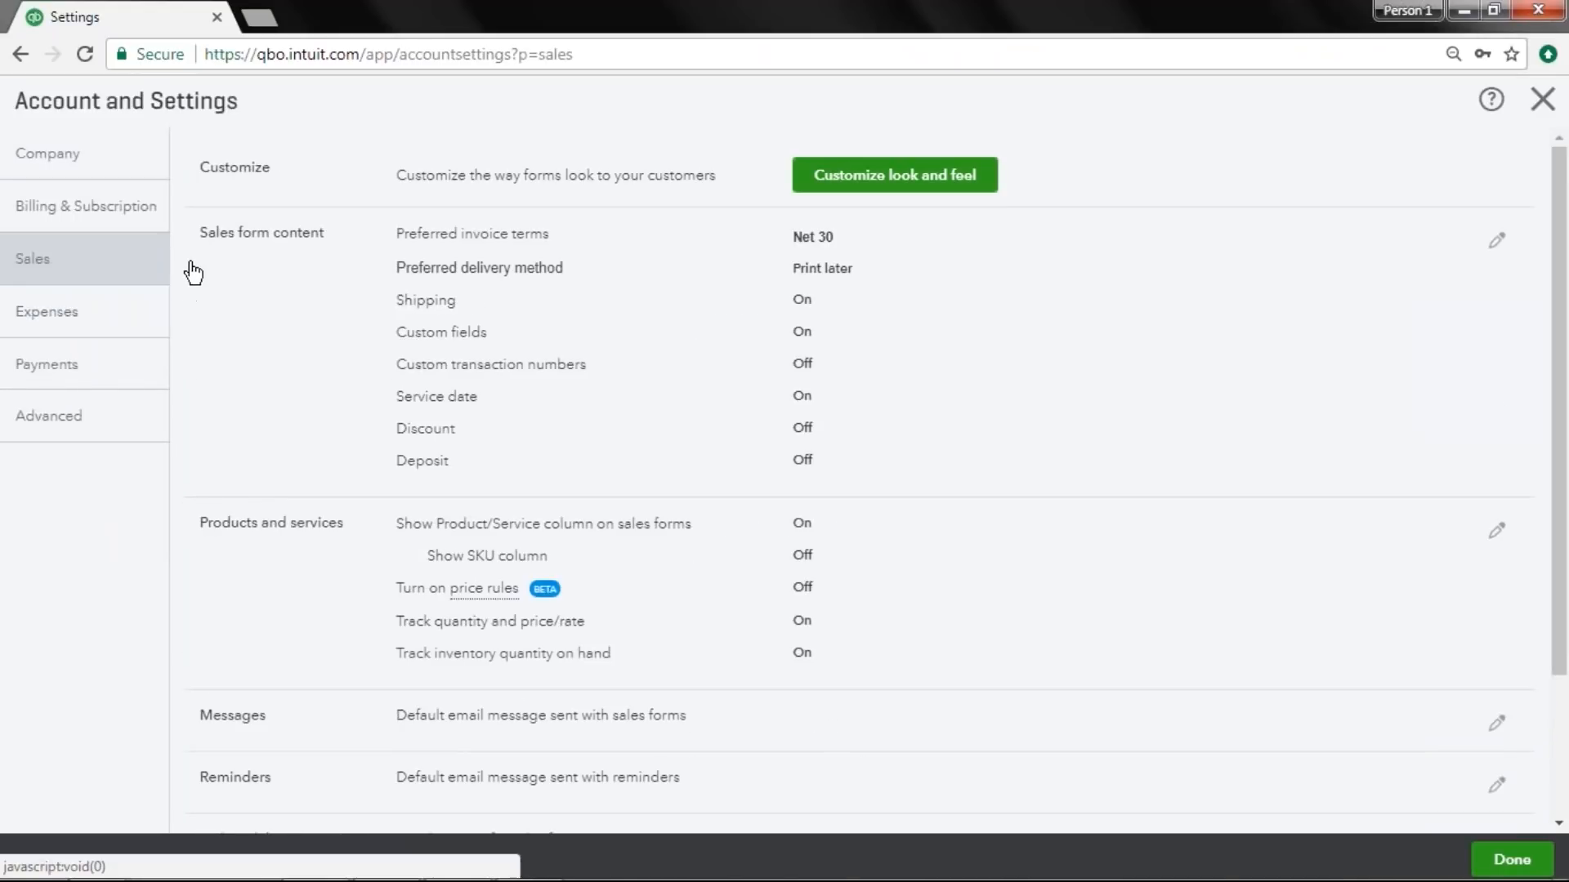
{"action": "left_click", "coordinate": [286, 255]}
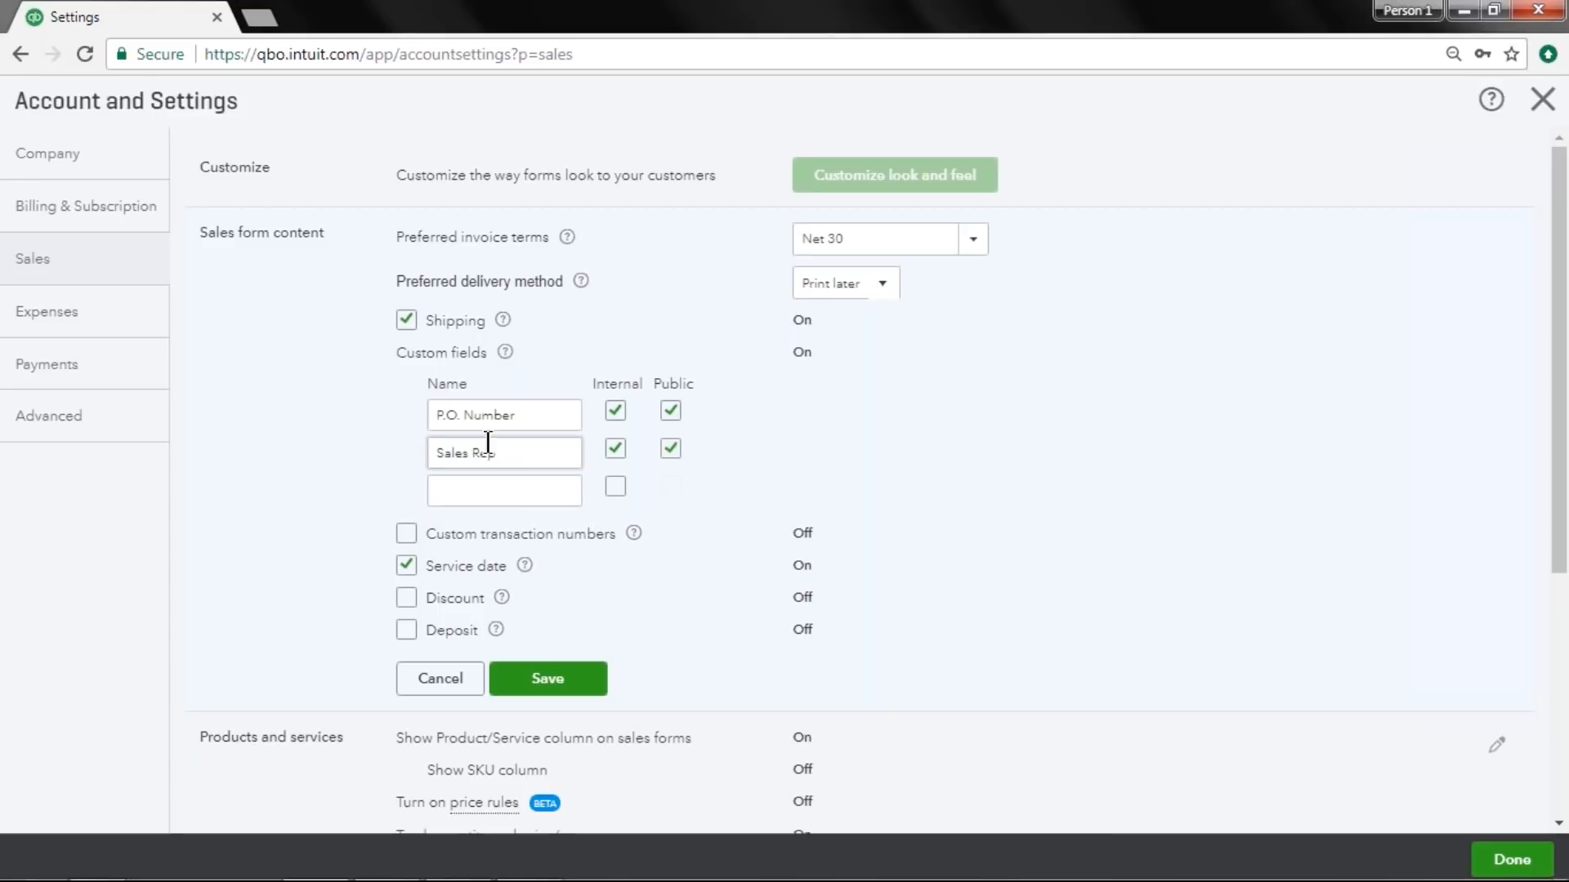
{"action": "left_click", "coordinate": [617, 409]}
{"action": "left_click", "coordinate": [615, 449]}
{"action": "left_click", "coordinate": [514, 415]}
{"action": "left_click_drag", "start_coordinate": [515, 415], "coordinate": [390, 420]}
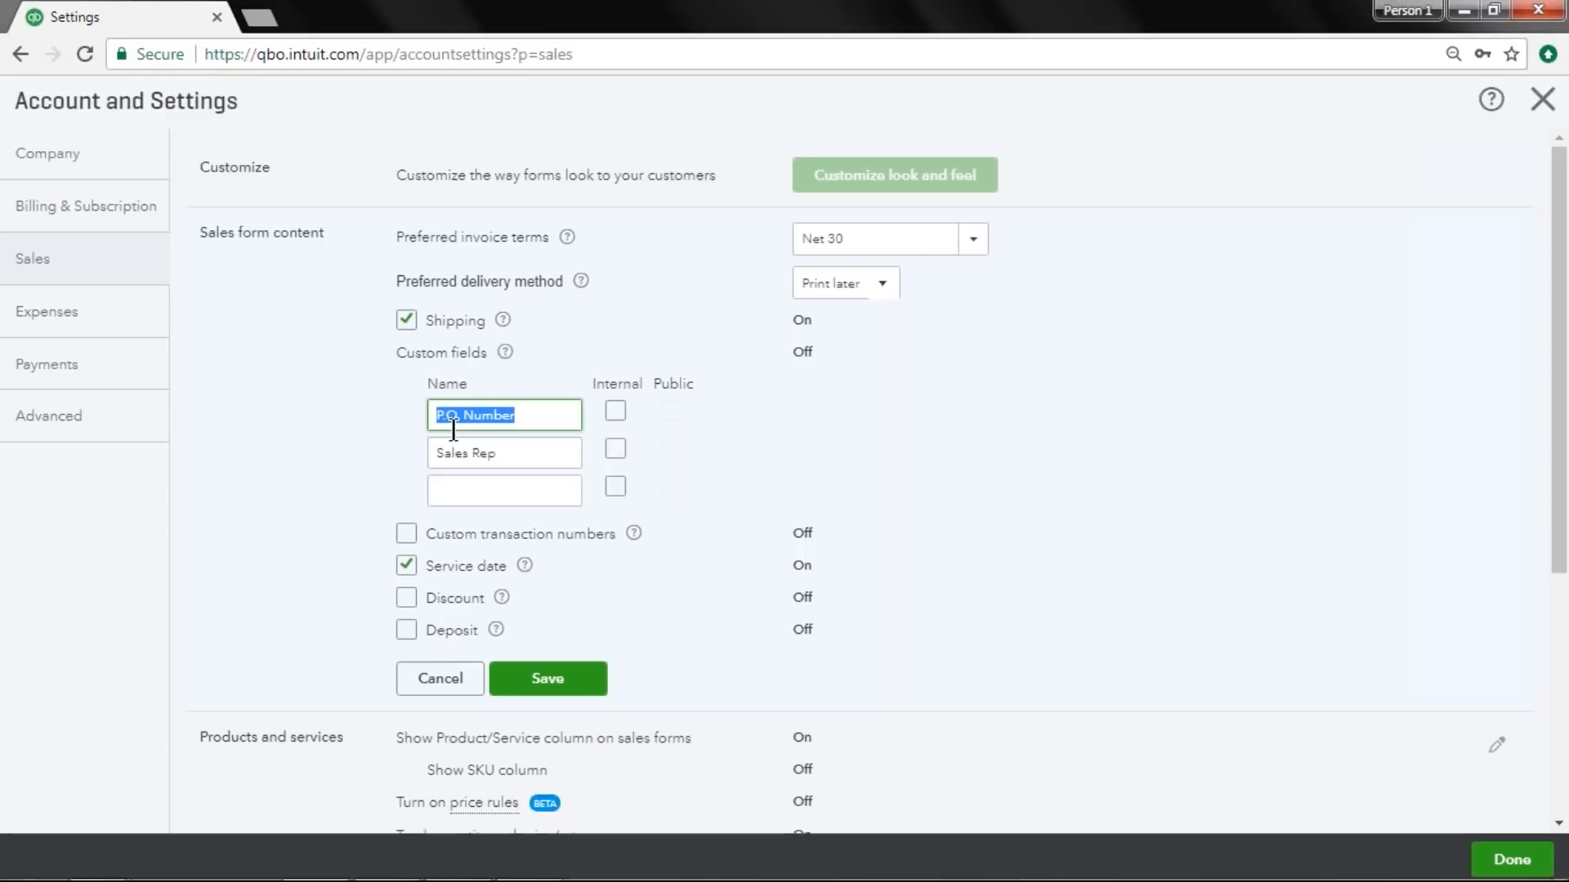
{"action": "left_click", "coordinate": [405, 323]}
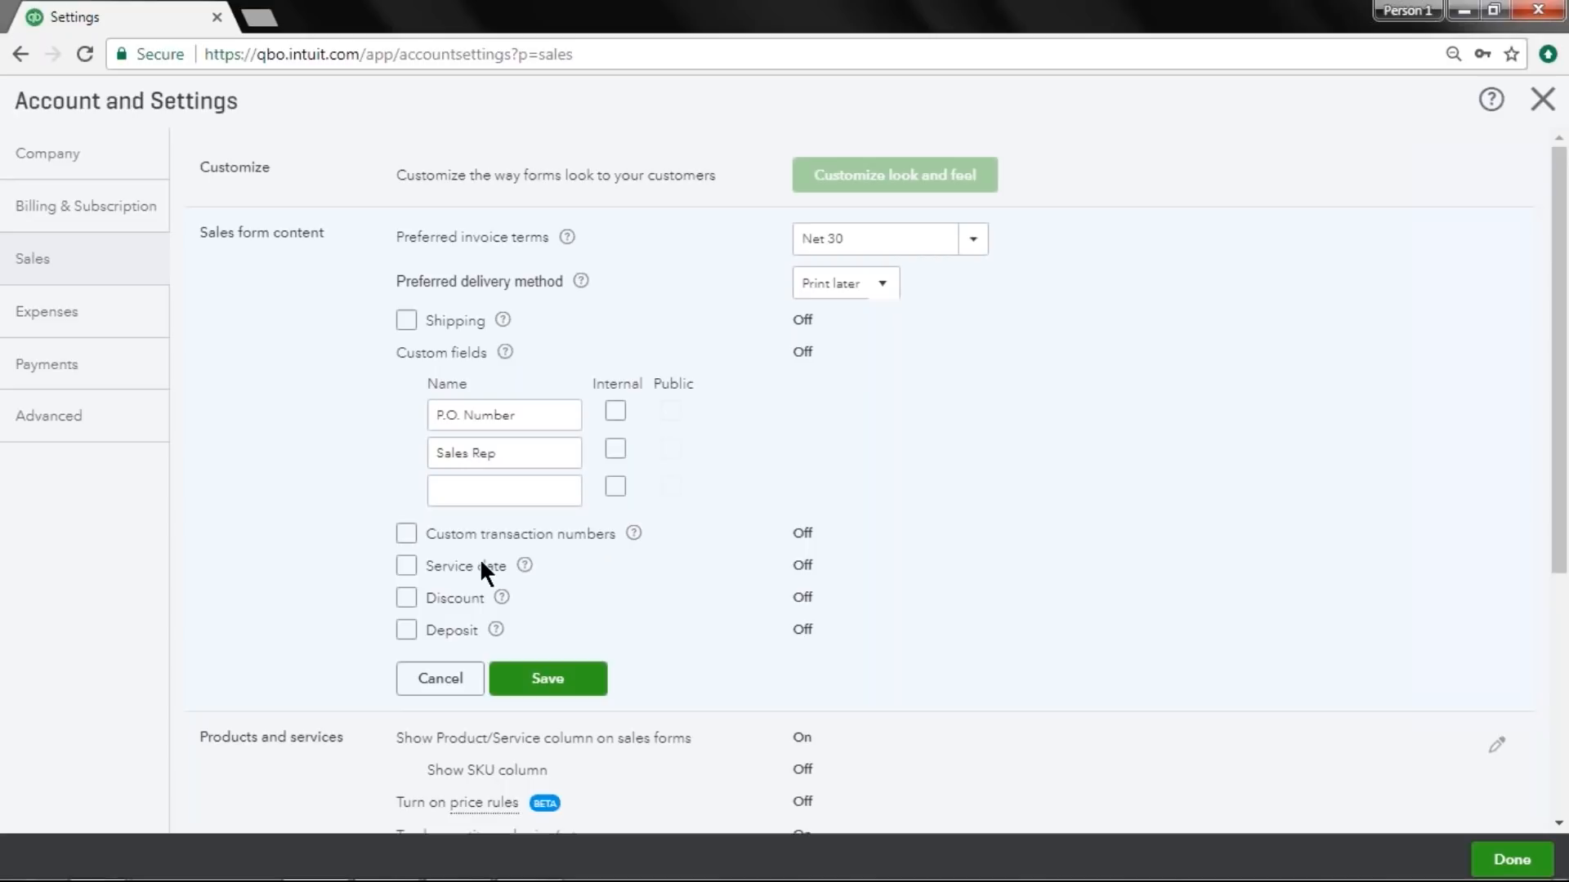
{"action": "scroll", "coordinate": [346, 574], "scroll_direction": "down", "scroll_amount": 2}
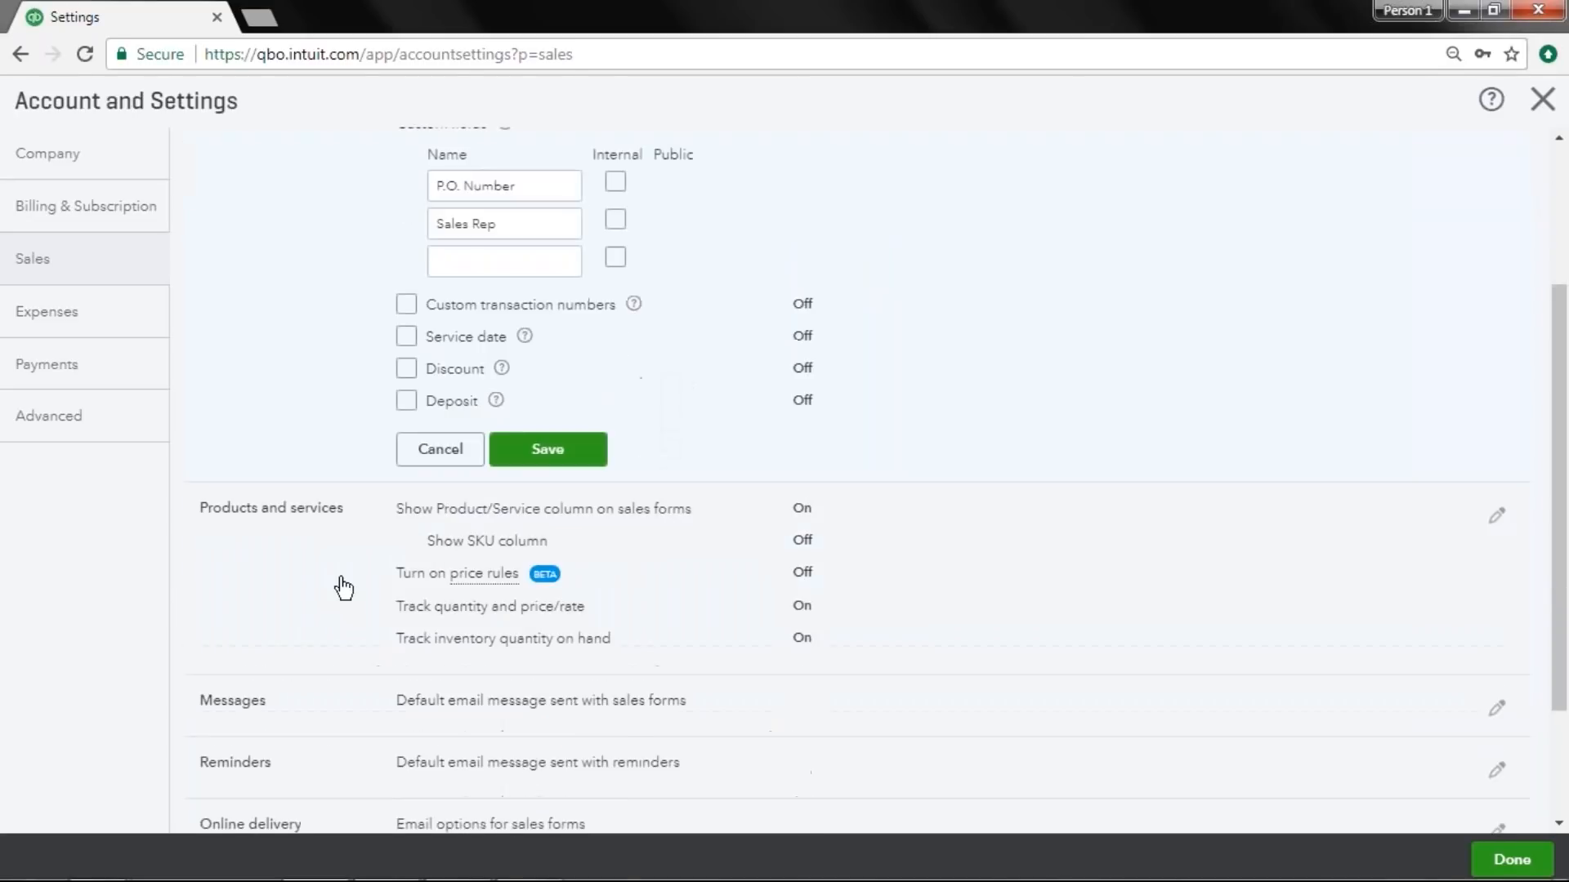
{"action": "scroll", "coordinate": [340, 576], "scroll_direction": "up", "scroll_amount": 2}
{"action": "left_click", "coordinate": [547, 678]}
Turn on the Show SKU column option for products and services, save it and close the settings.
{"action": "scroll", "coordinate": [336, 700], "scroll_direction": "down", "scroll_amount": 2}
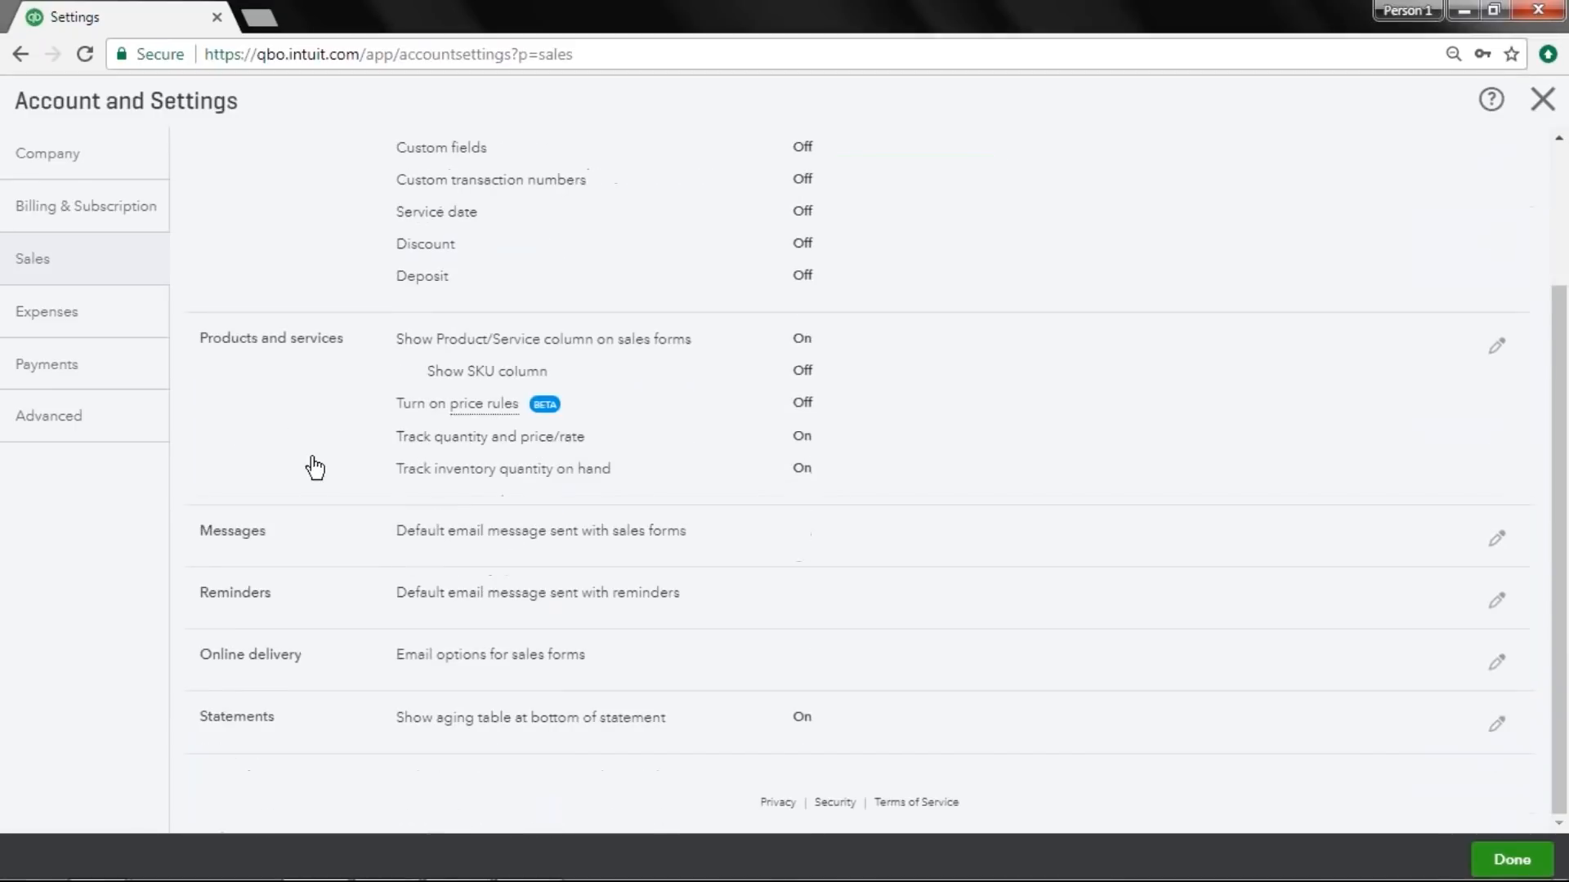
{"action": "left_click", "coordinate": [288, 510]}
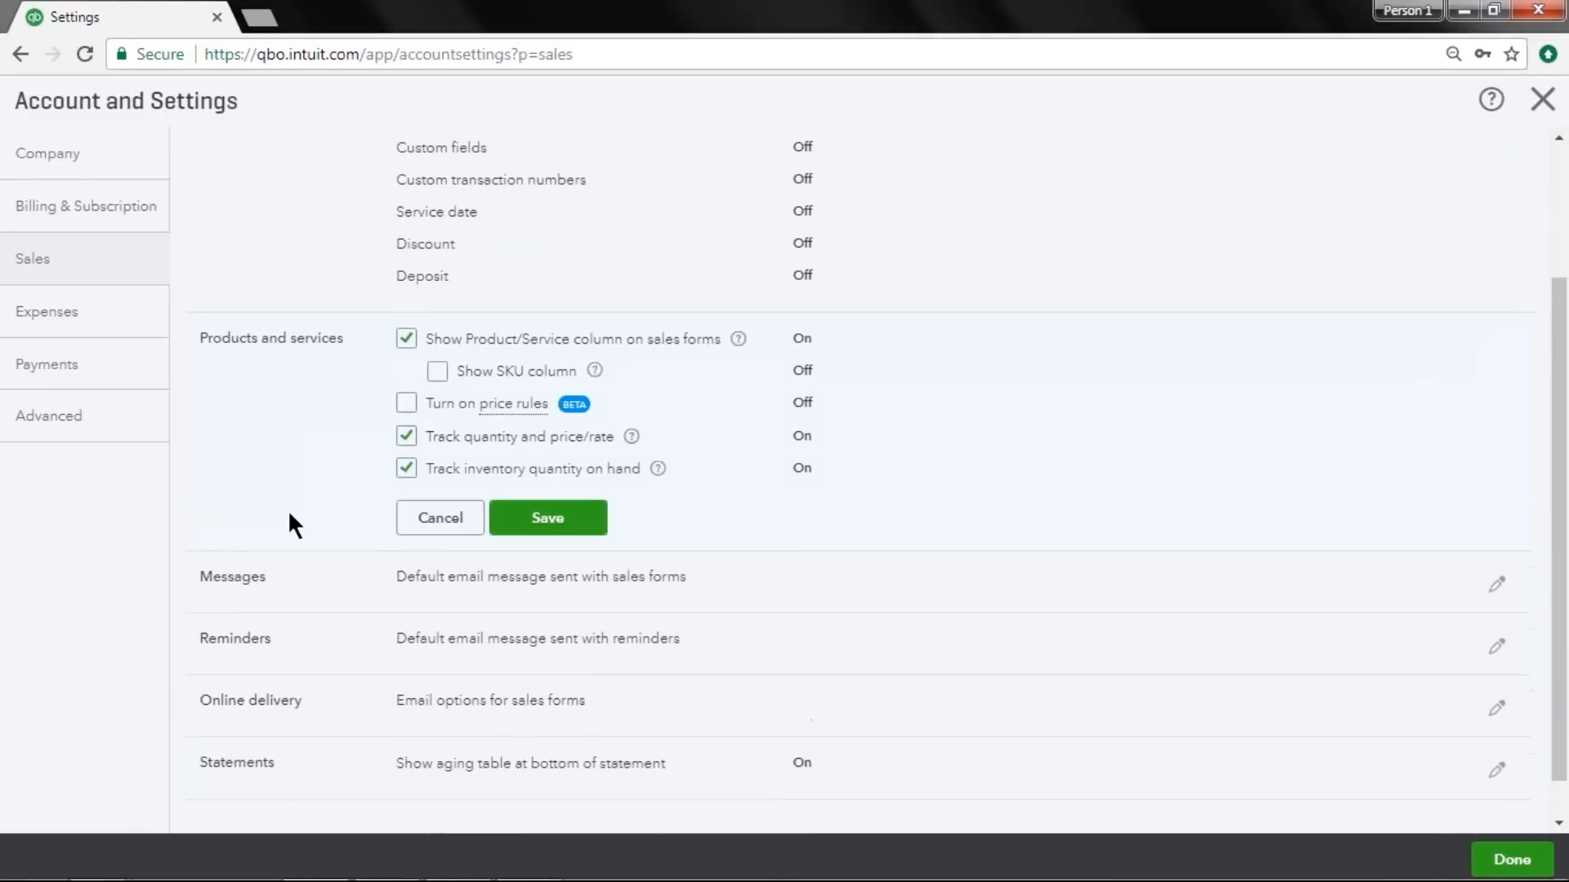
{"action": "left_click", "coordinate": [438, 373]}
{"action": "left_click", "coordinate": [550, 518]}
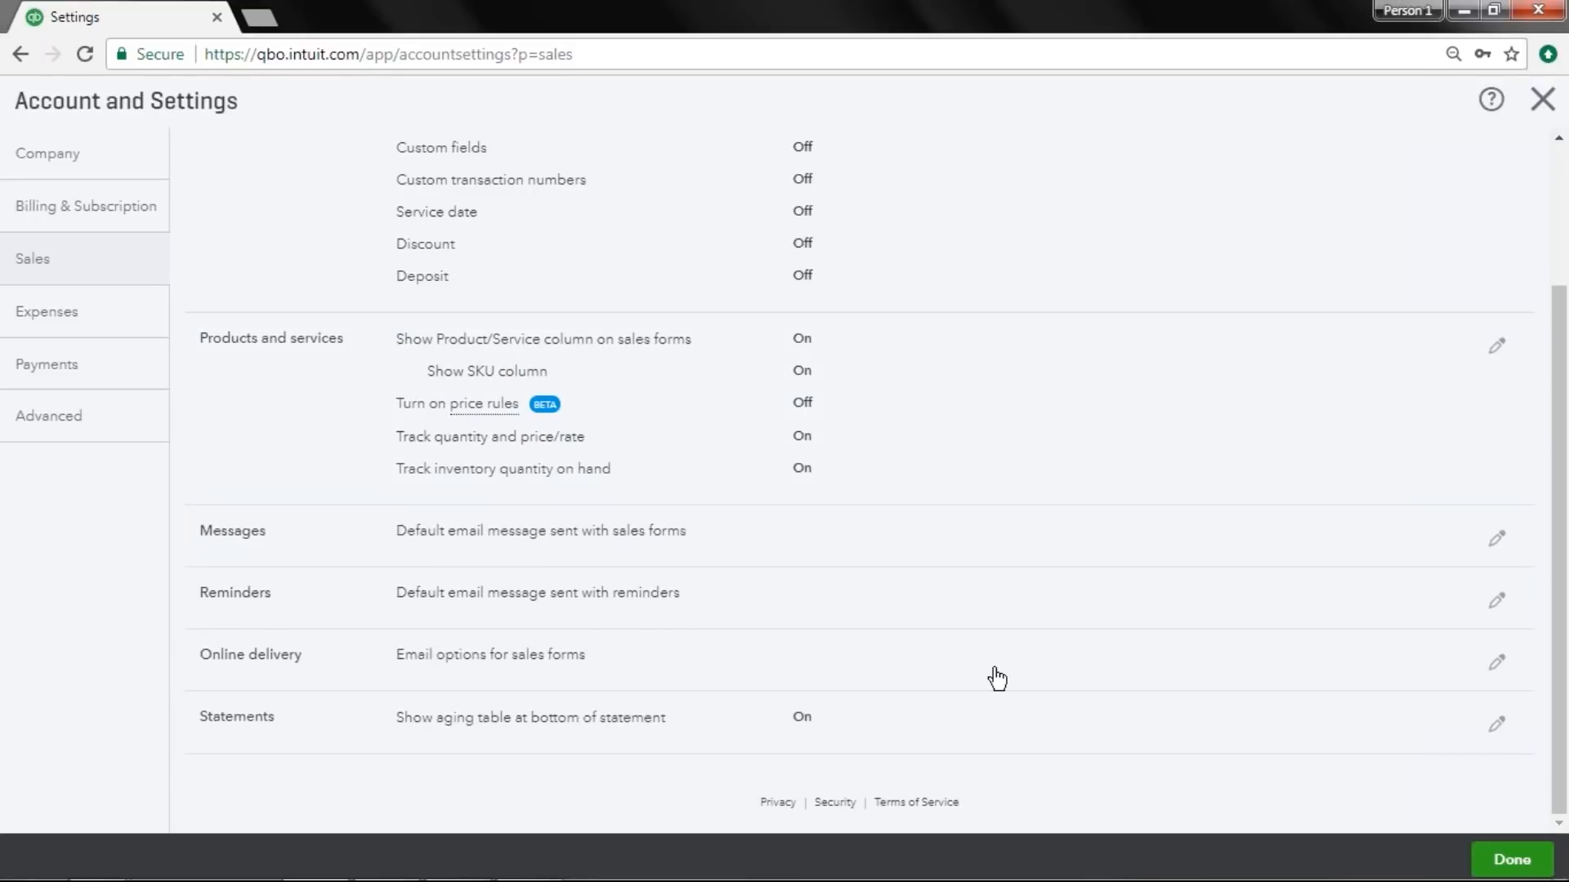
{"action": "left_click", "coordinate": [1507, 858]}
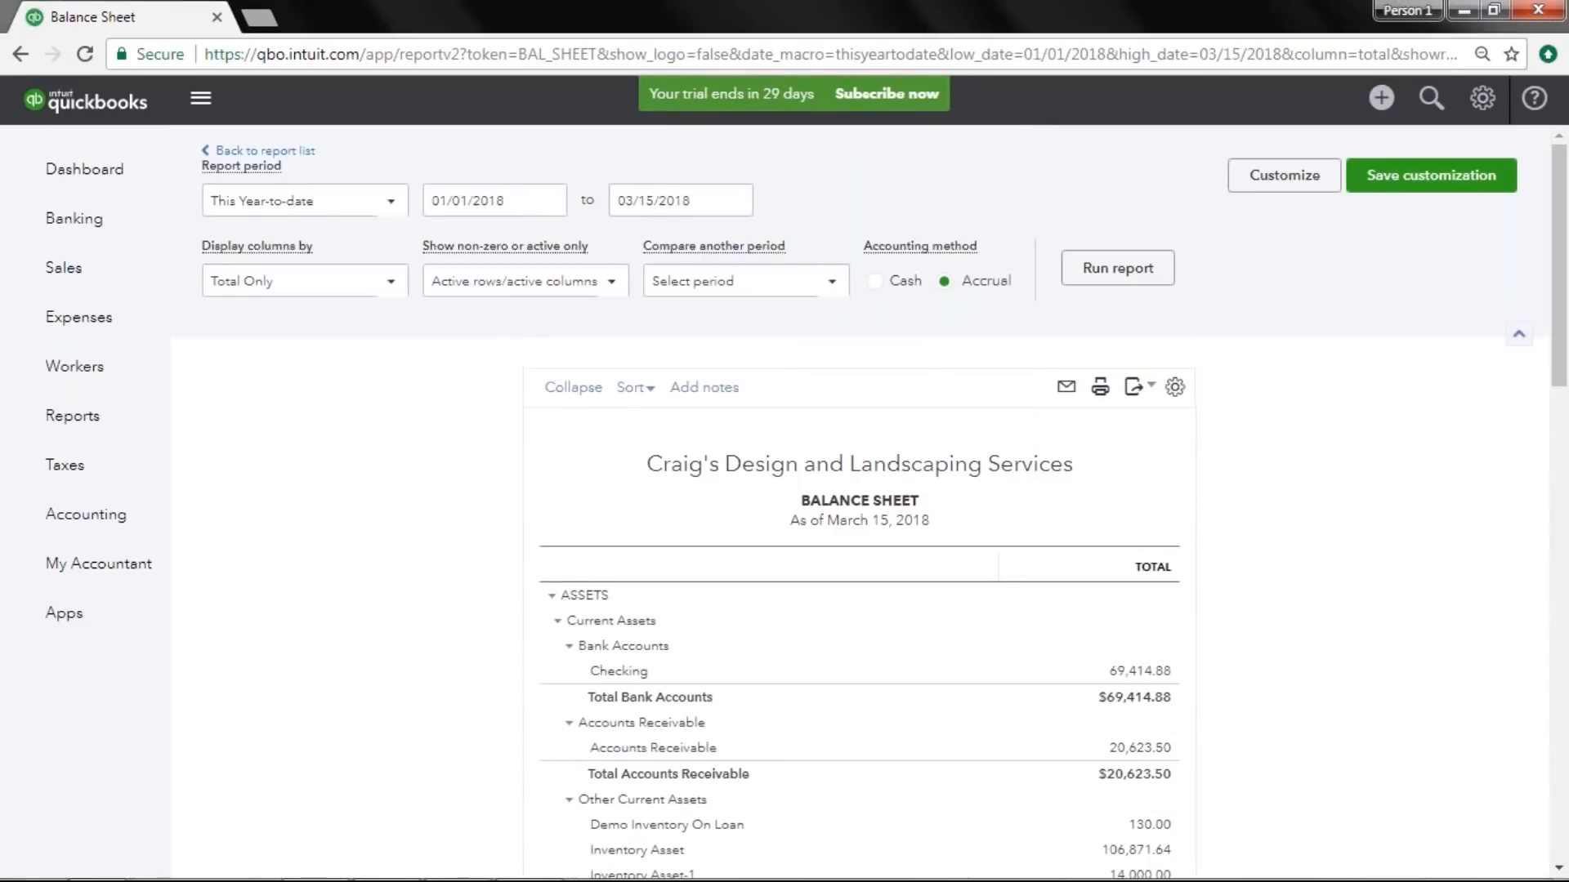
Create a new sales receipt for the customer Cool Cars.
{"action": "left_click", "coordinate": [1381, 98]}
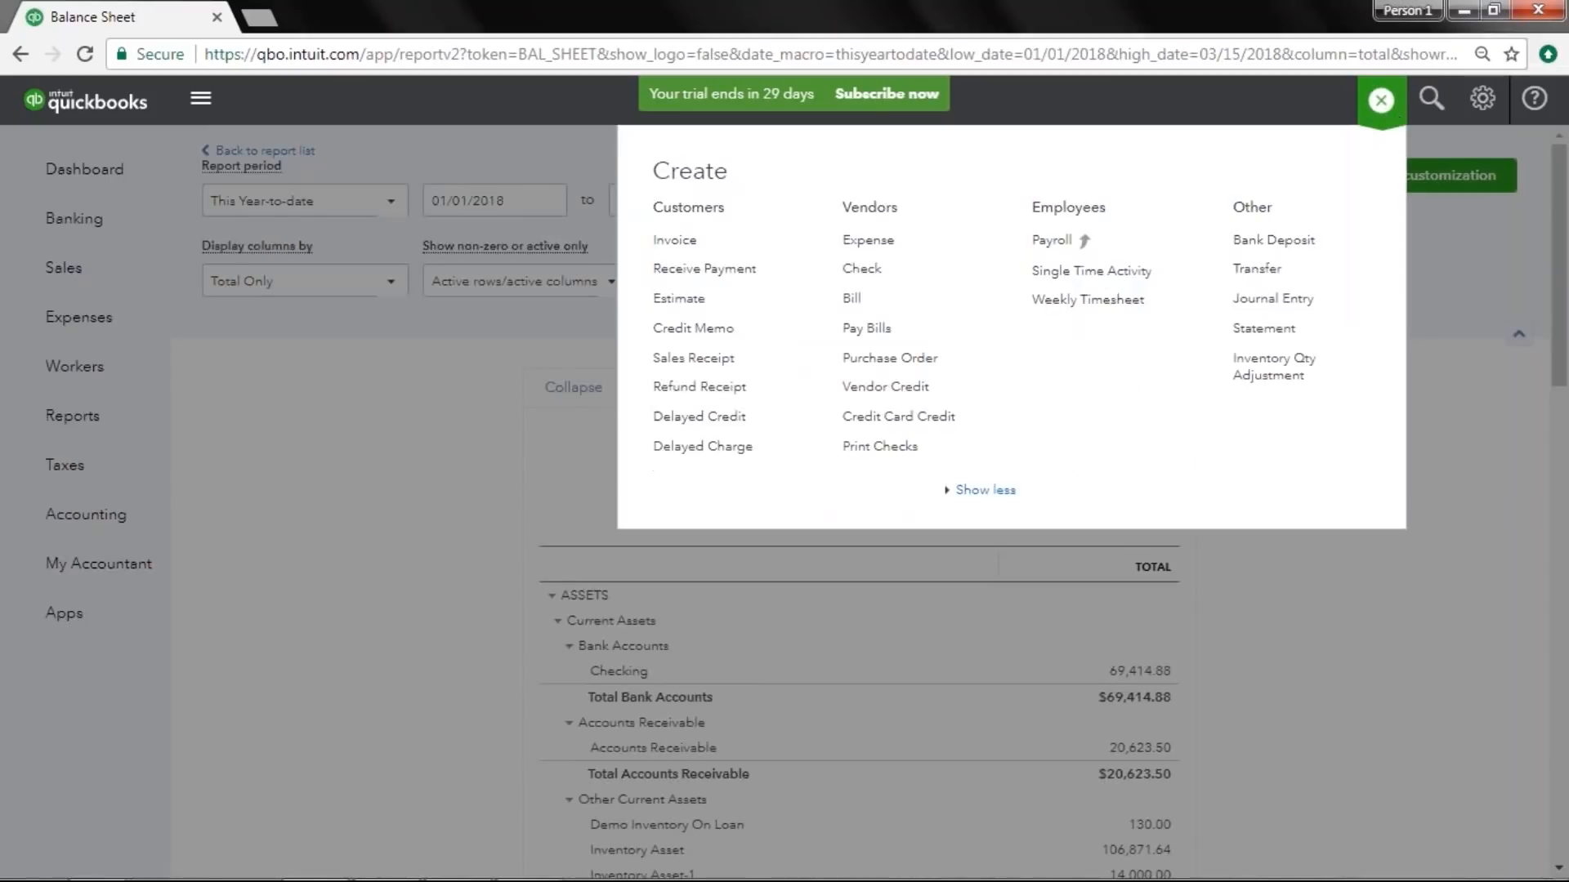
{"action": "left_click", "coordinate": [752, 359]}
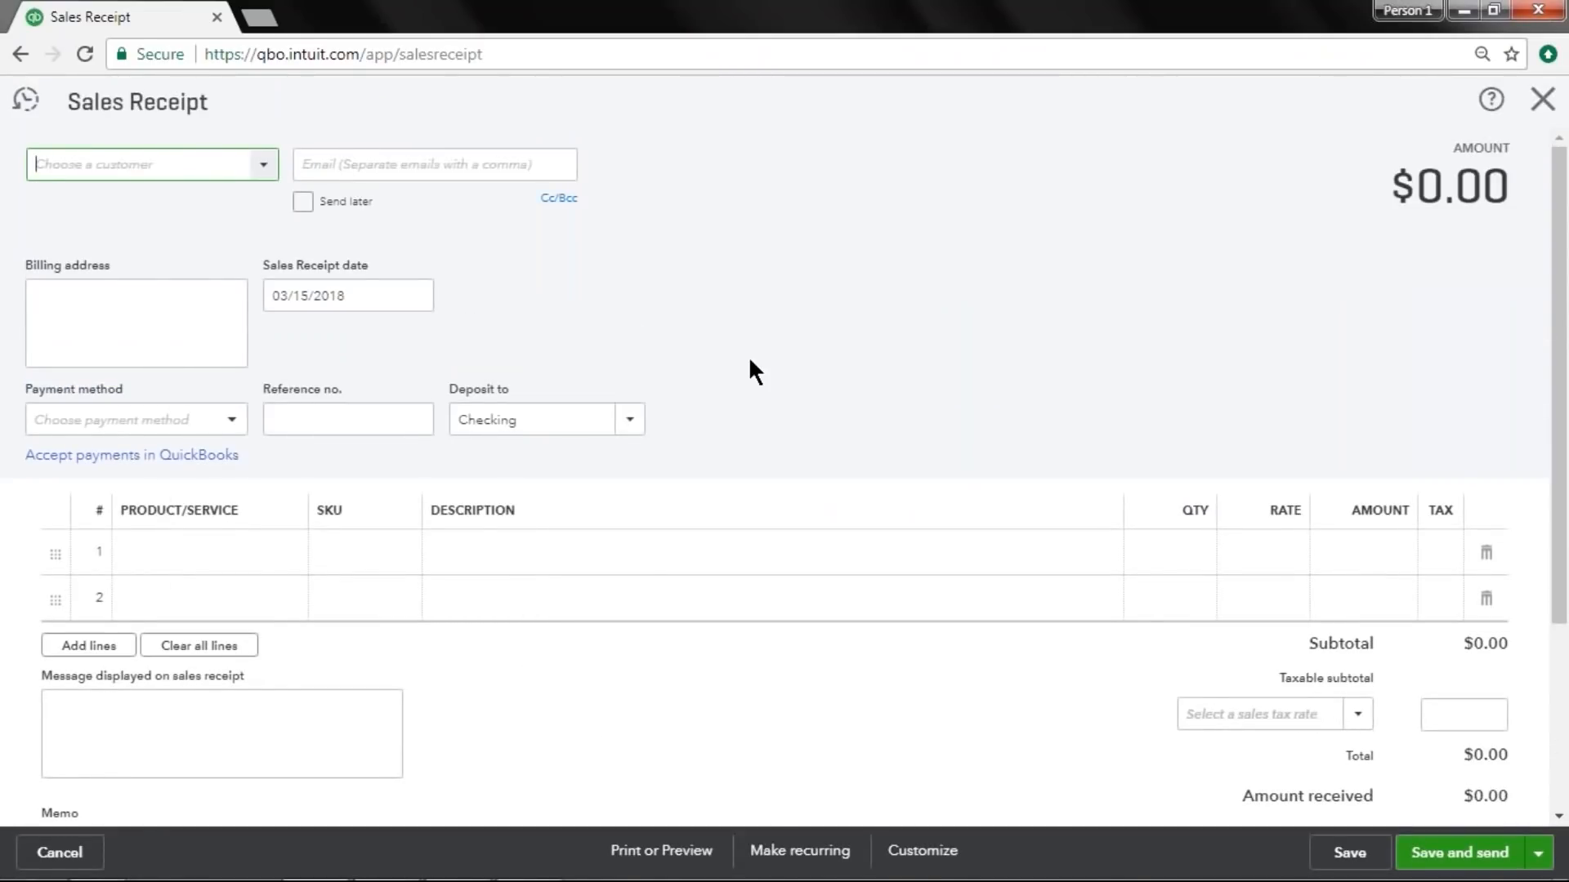
{"action": "left_click", "coordinate": [254, 177]}
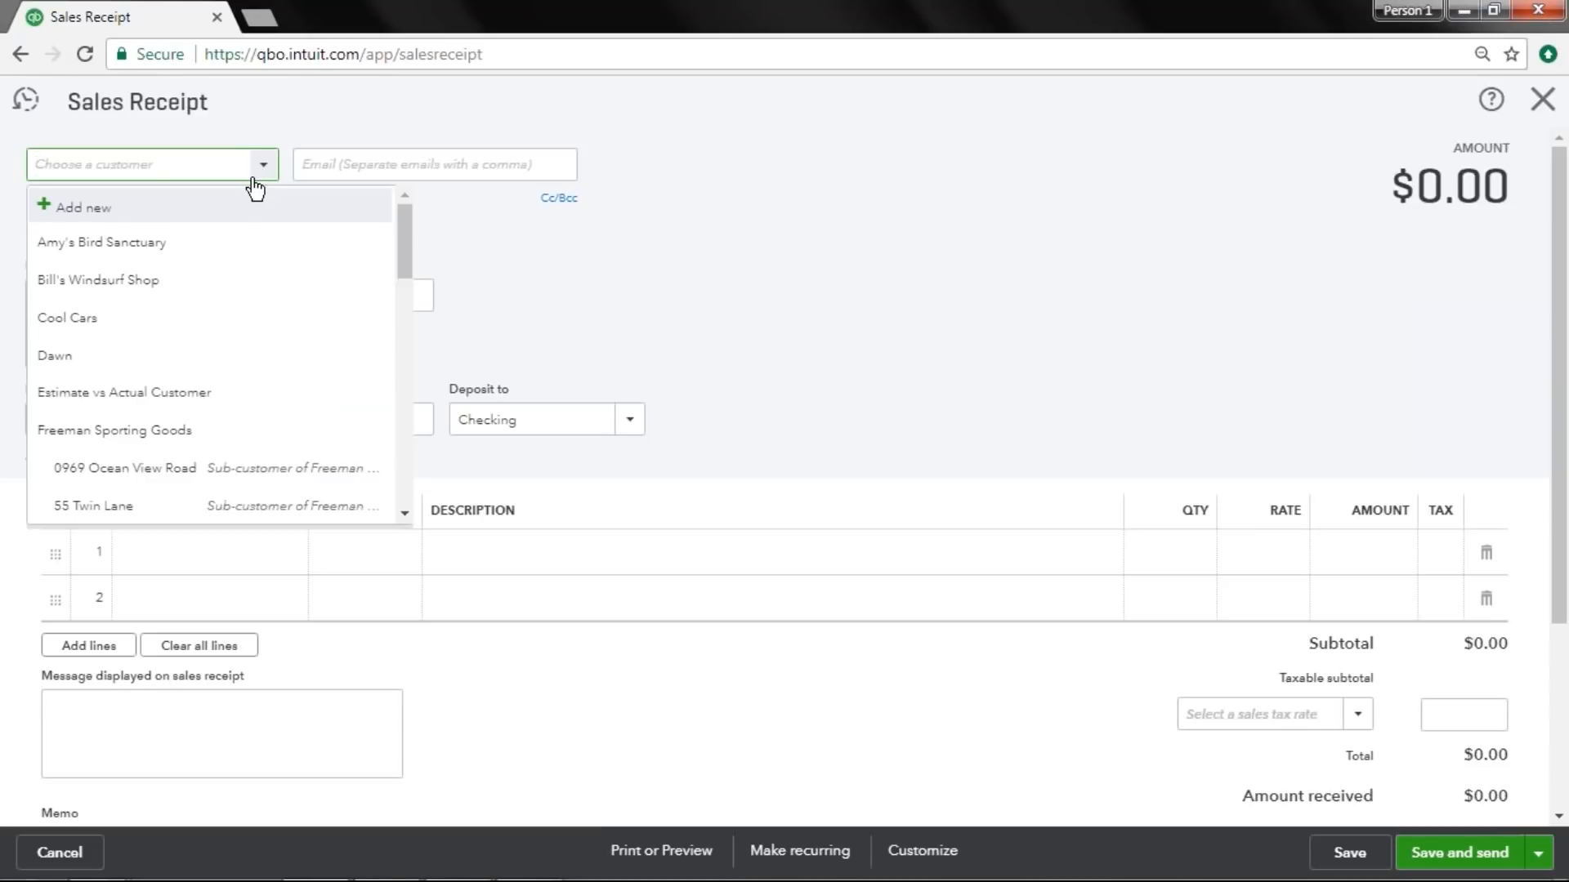
{"action": "type", "text": "coo"}
{"action": "key", "text": "Tab"}
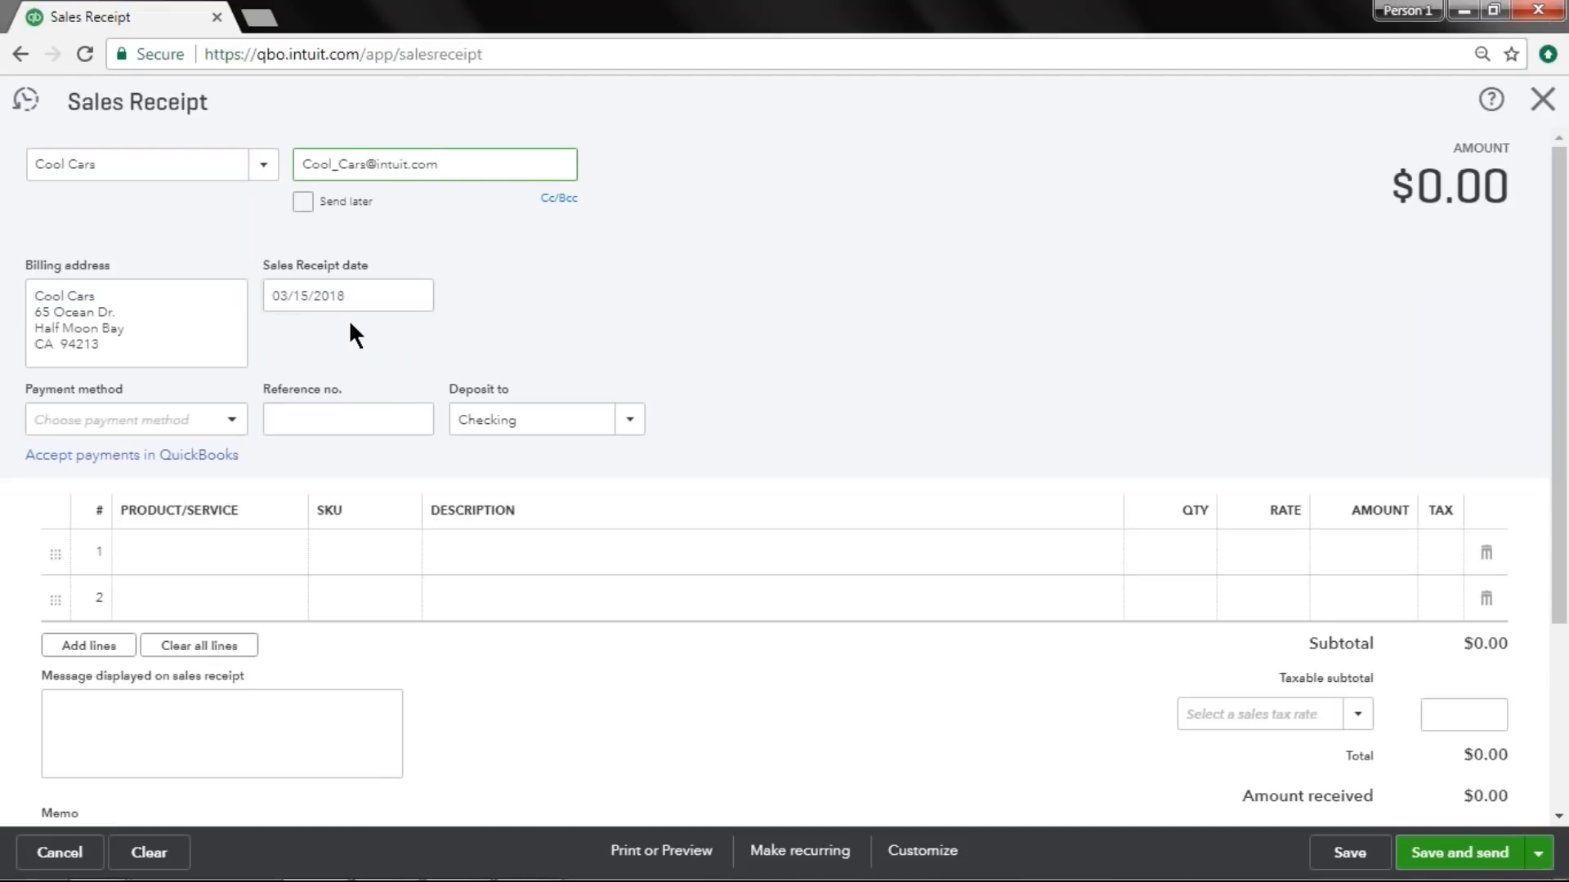
Set the sales receipt's payment method to Check and its reference number to 23487.
{"action": "left_click", "coordinate": [231, 421]}
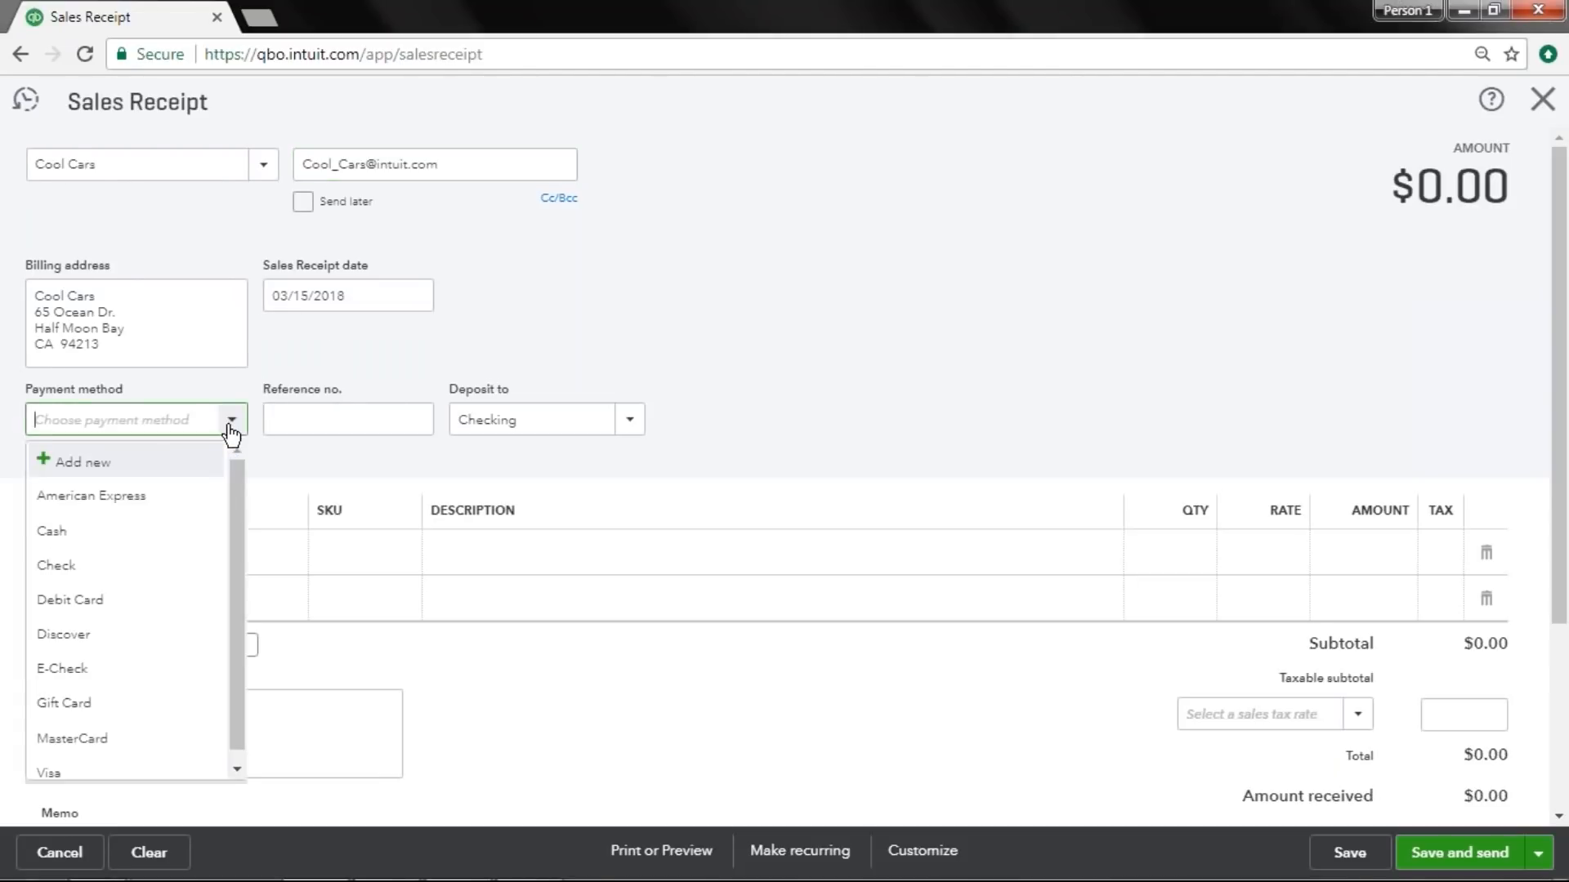
{"action": "left_click", "coordinate": [173, 563]}
{"action": "left_click", "coordinate": [340, 421]}
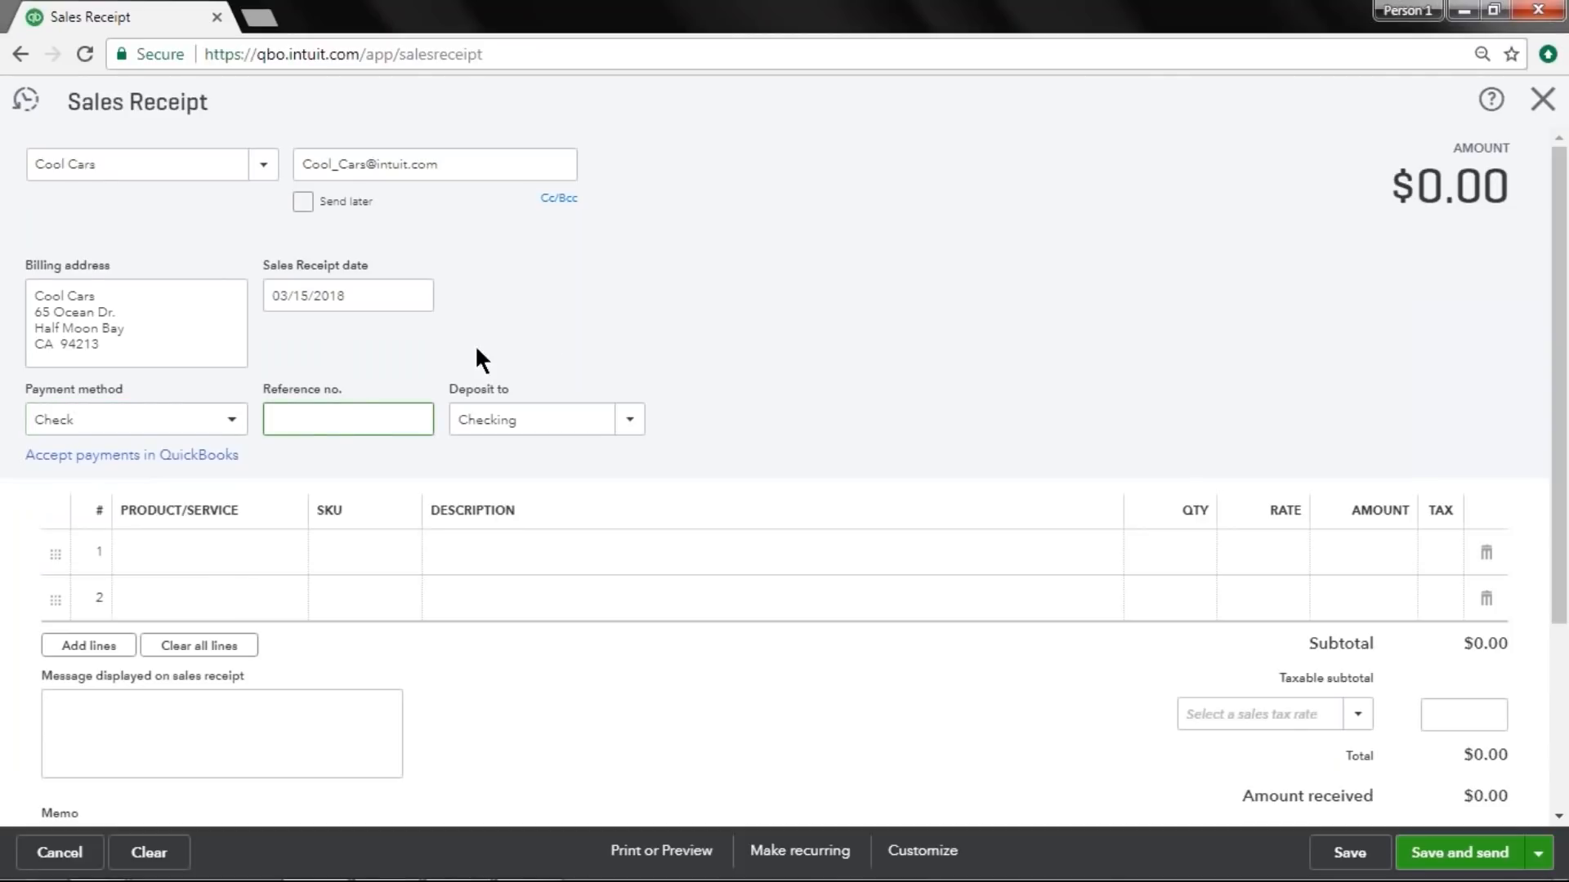
{"action": "left_click", "coordinate": [220, 423]}
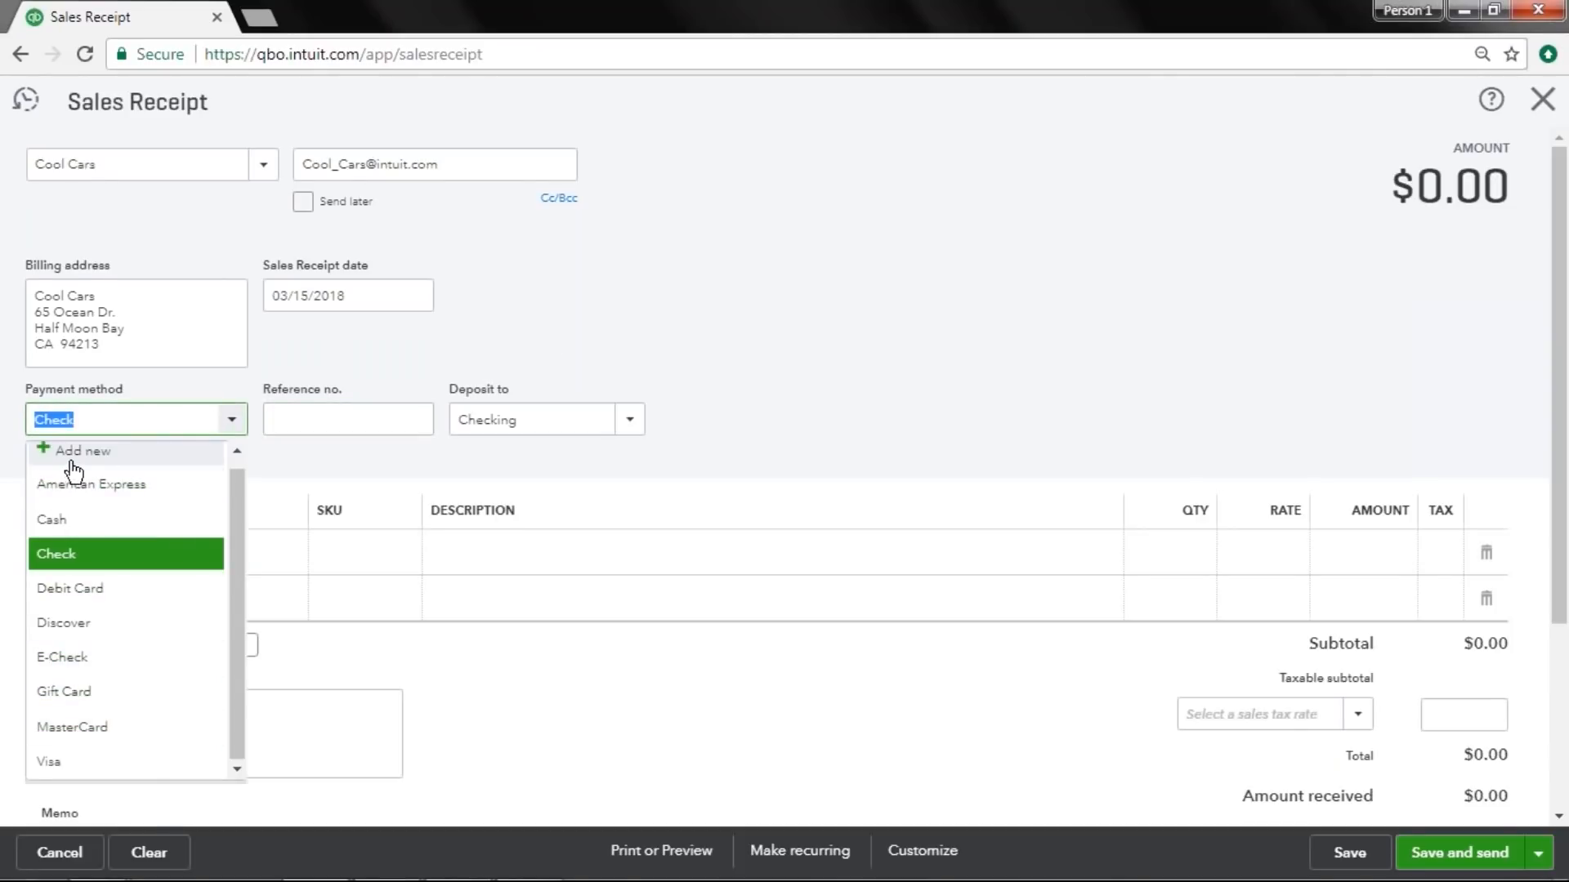
{"action": "left_click", "coordinate": [389, 408]}
{"action": "type", "text": "23487"}
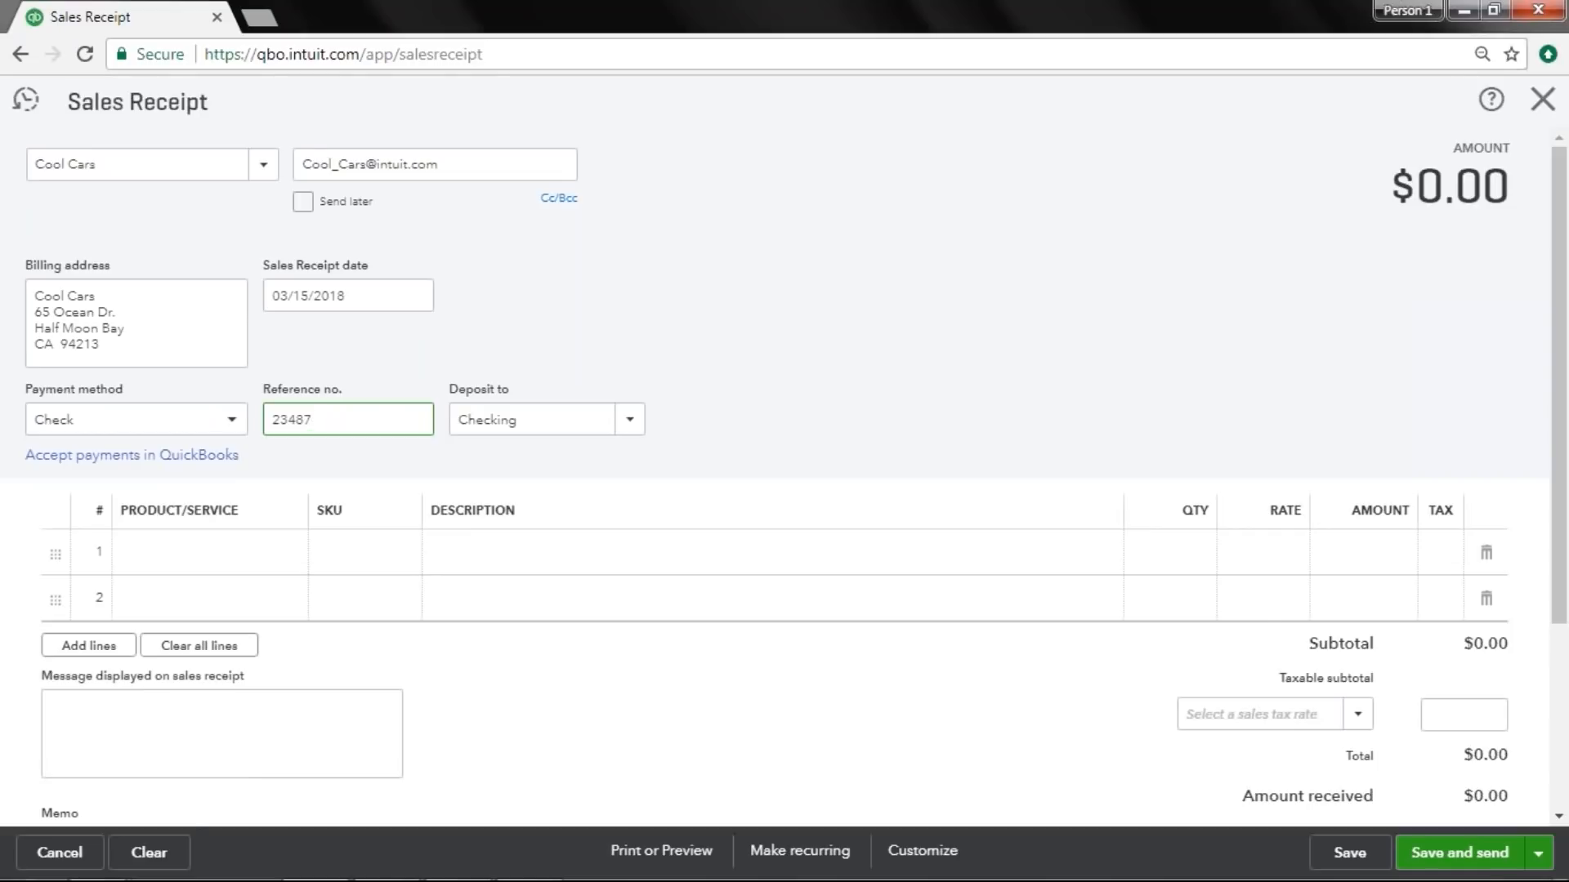
{"action": "key", "text": "Tab"}
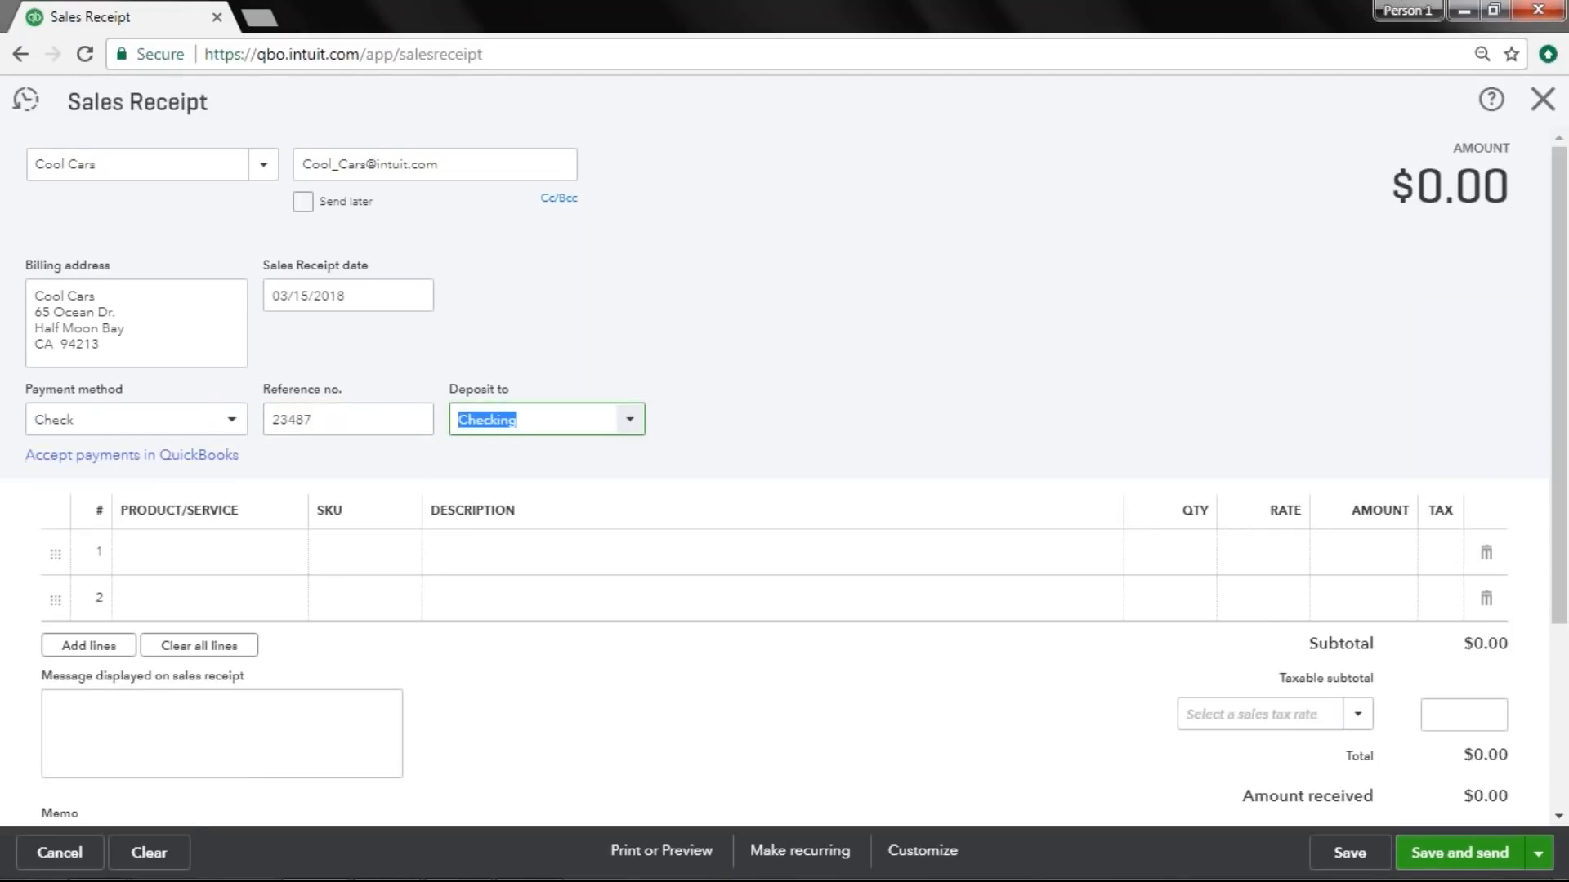
Add the Lawnmower product to the sales receipt's first line.
{"action": "left_click", "coordinate": [256, 560]}
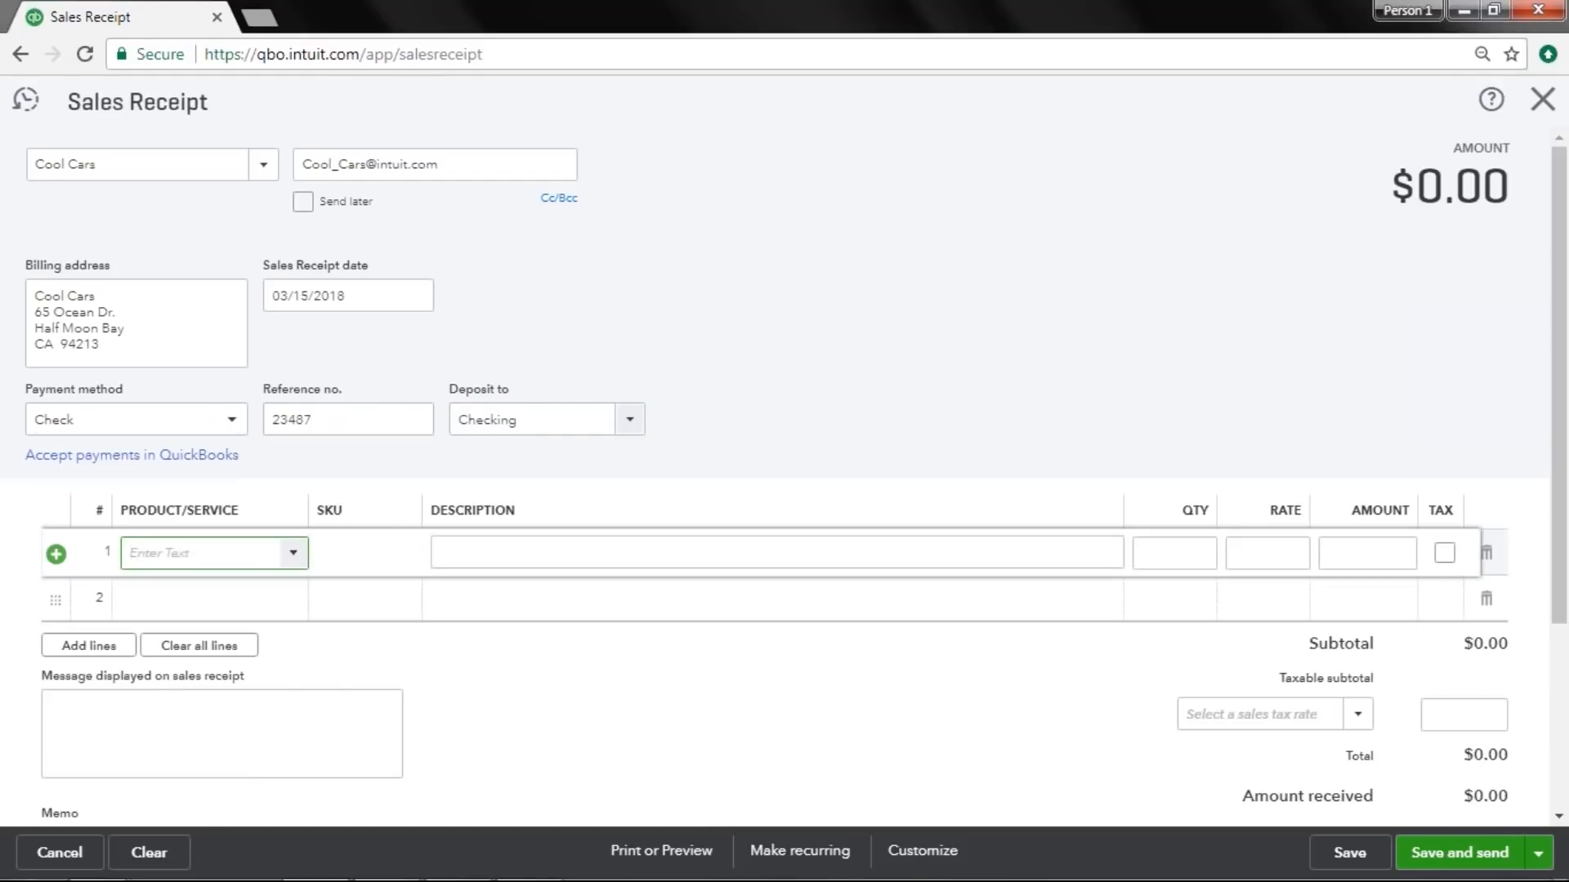
{"action": "type", "text": "lawn"}
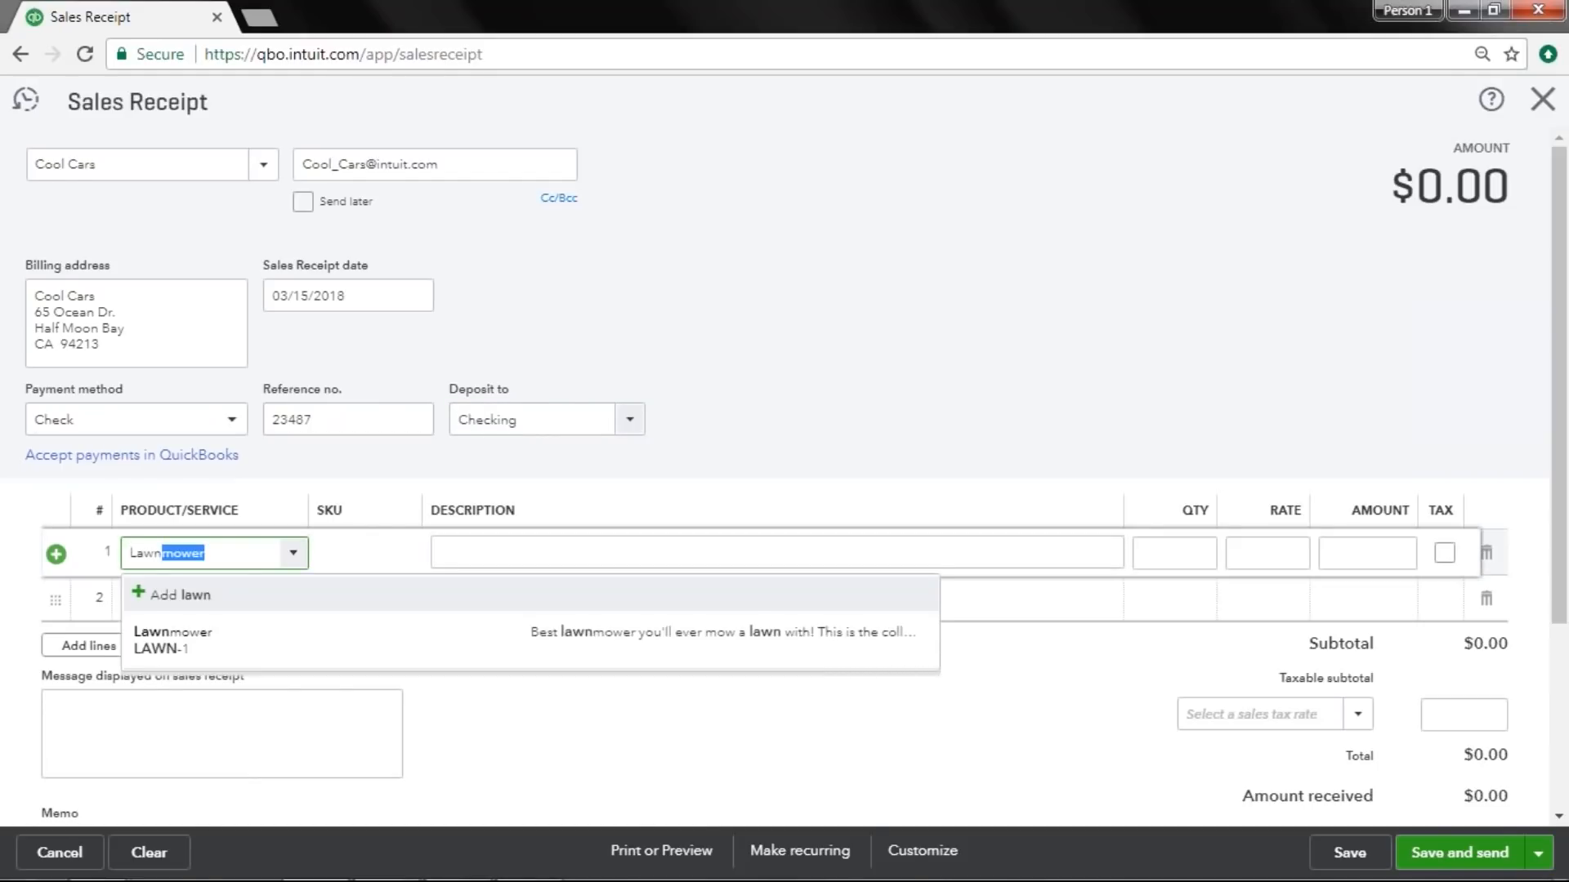
{"action": "key", "text": "Tab"}
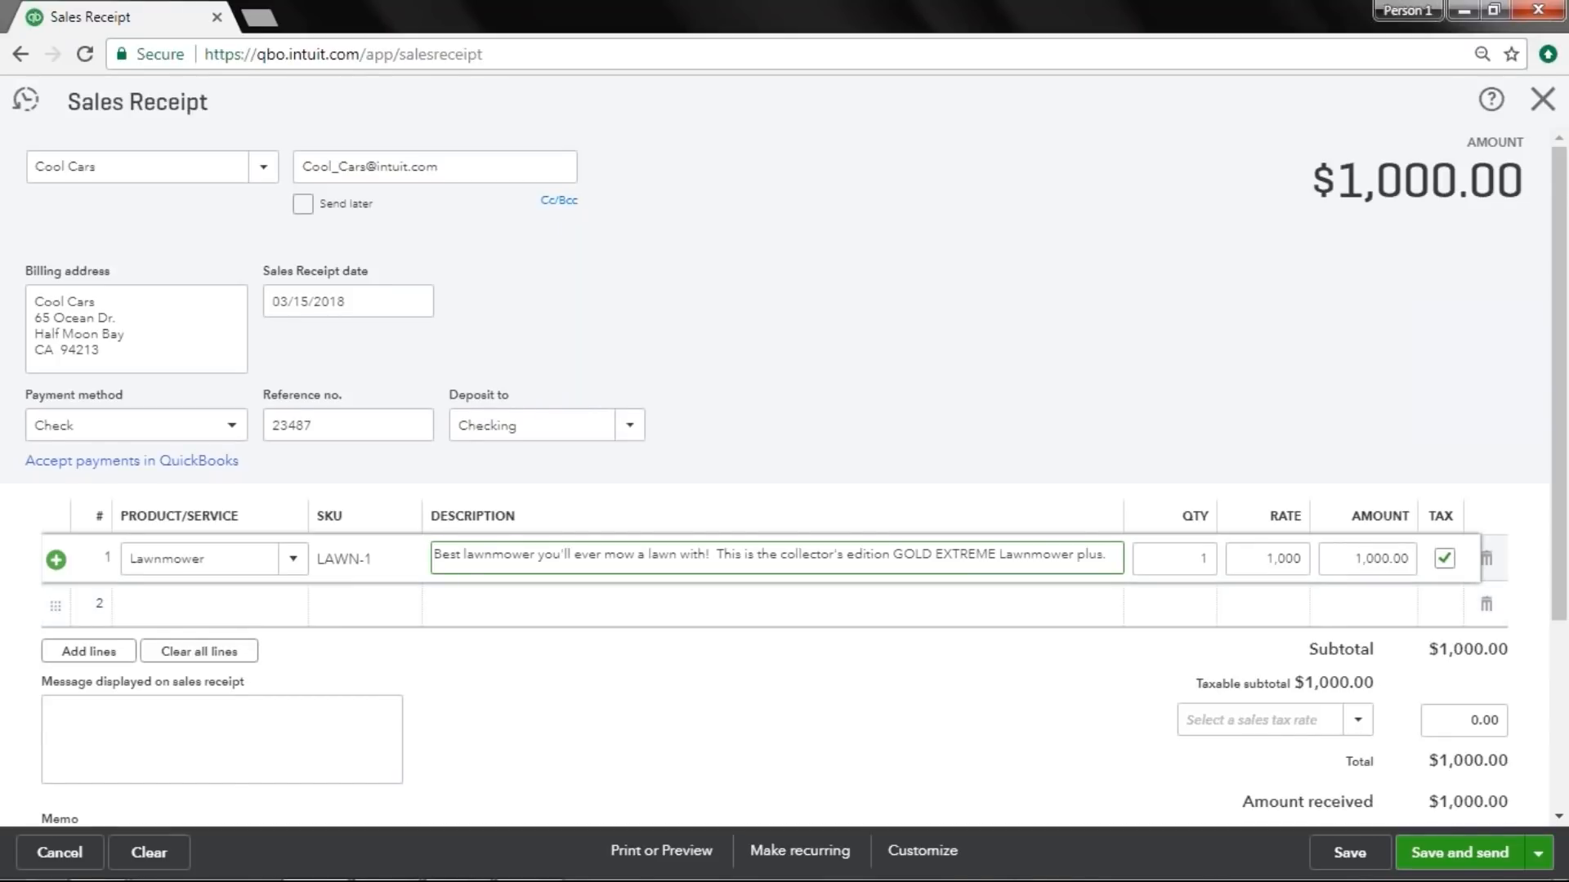
Set the Lawnmower line's quantity to 10 on the sales receipt.
{"action": "left_click", "coordinate": [1208, 569]}
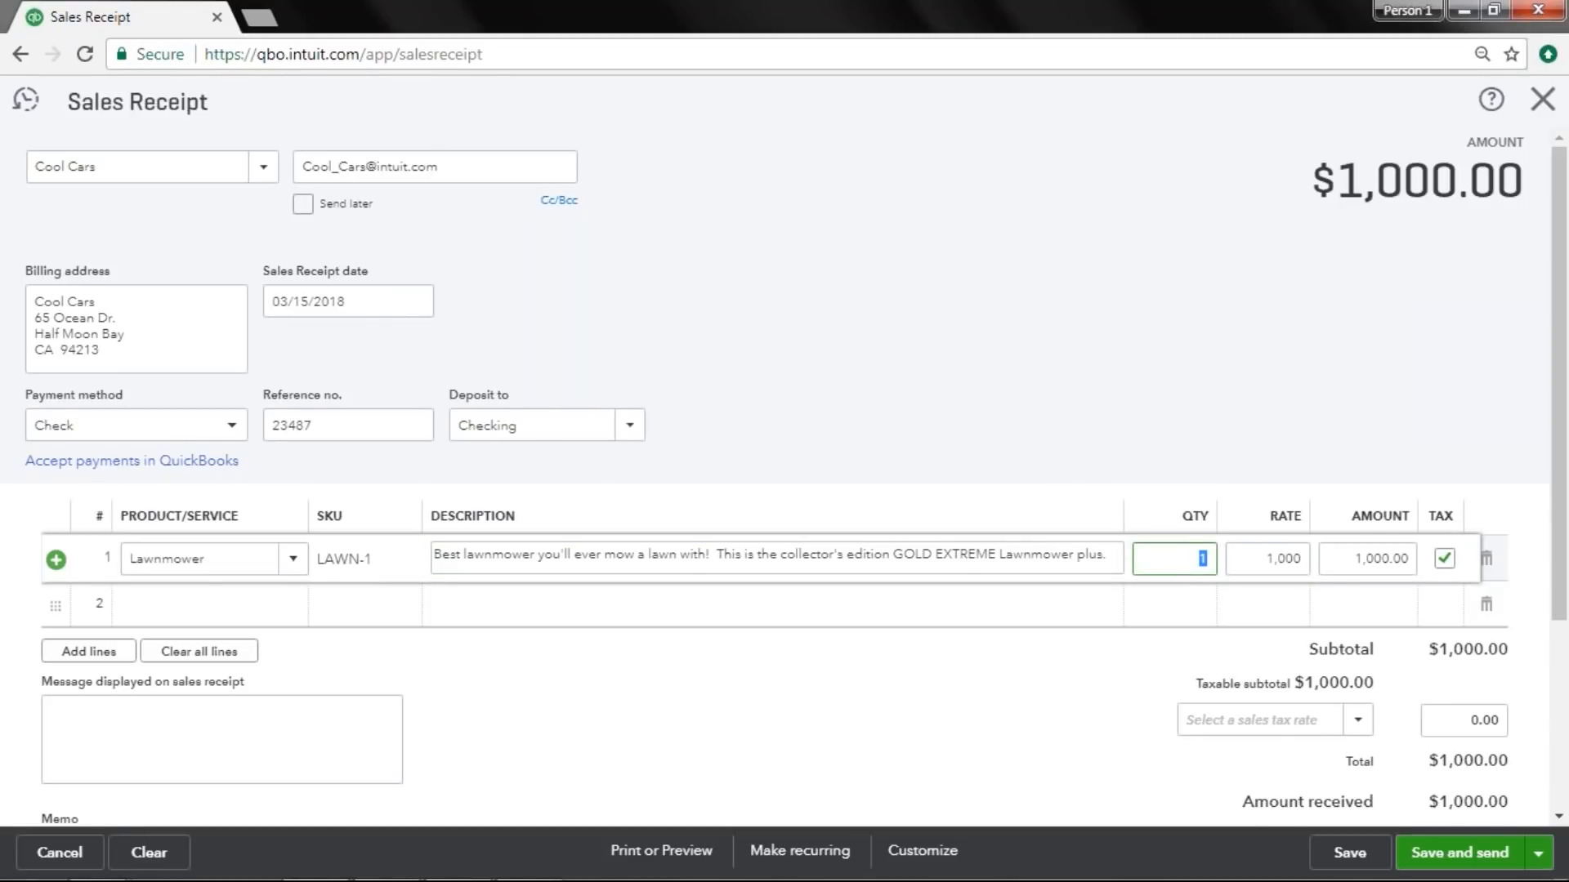
{"action": "left_click", "coordinate": [1199, 561]}
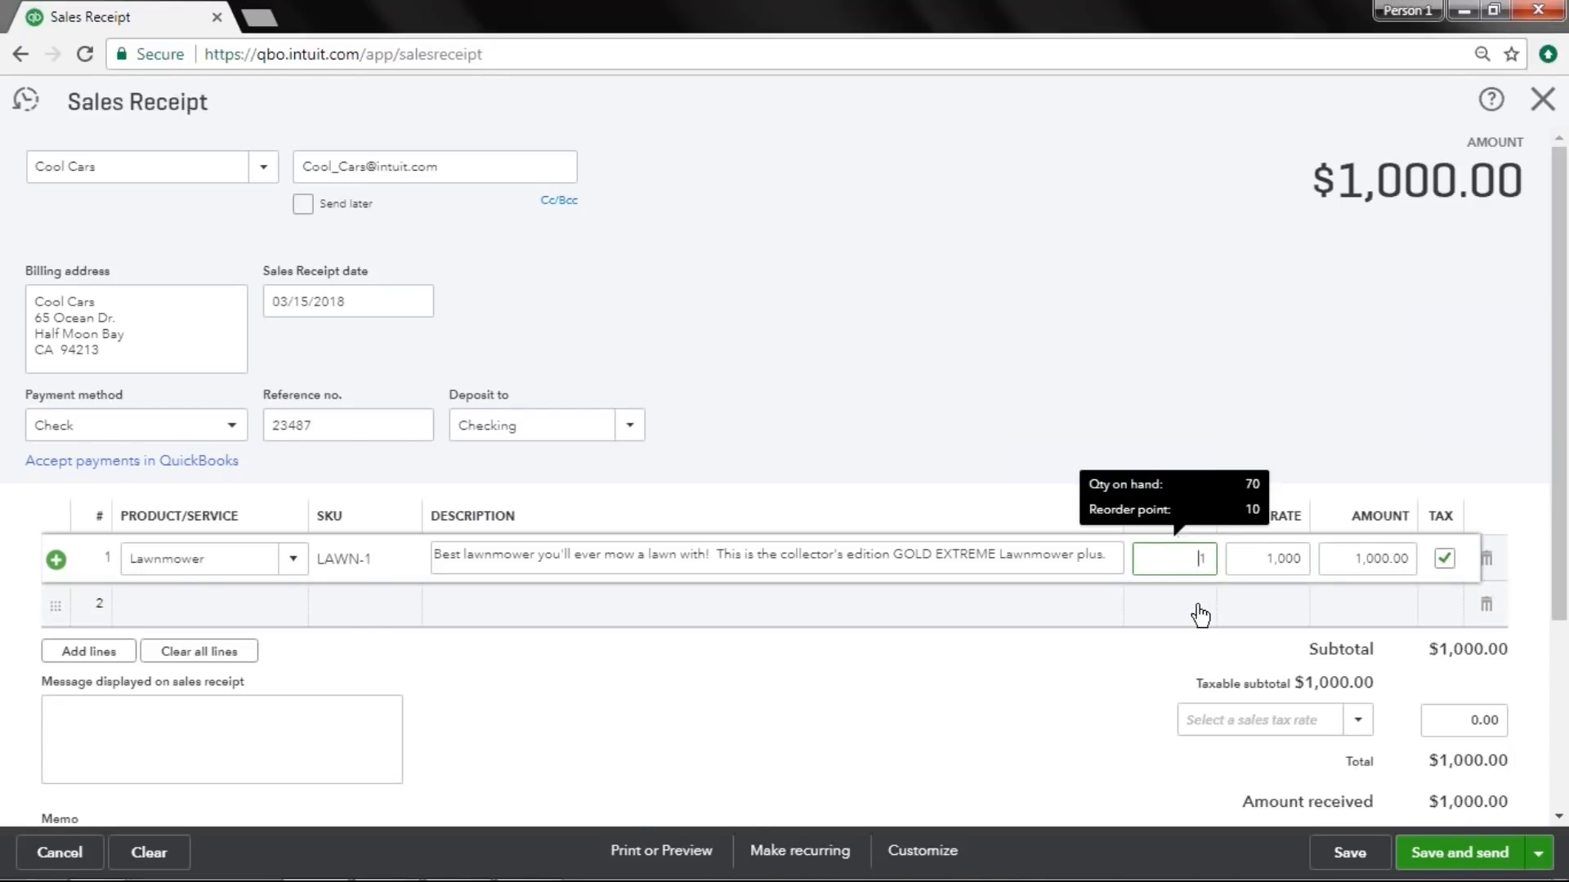
{"action": "type", "text": "0"}
{"action": "key", "text": "Tab"}
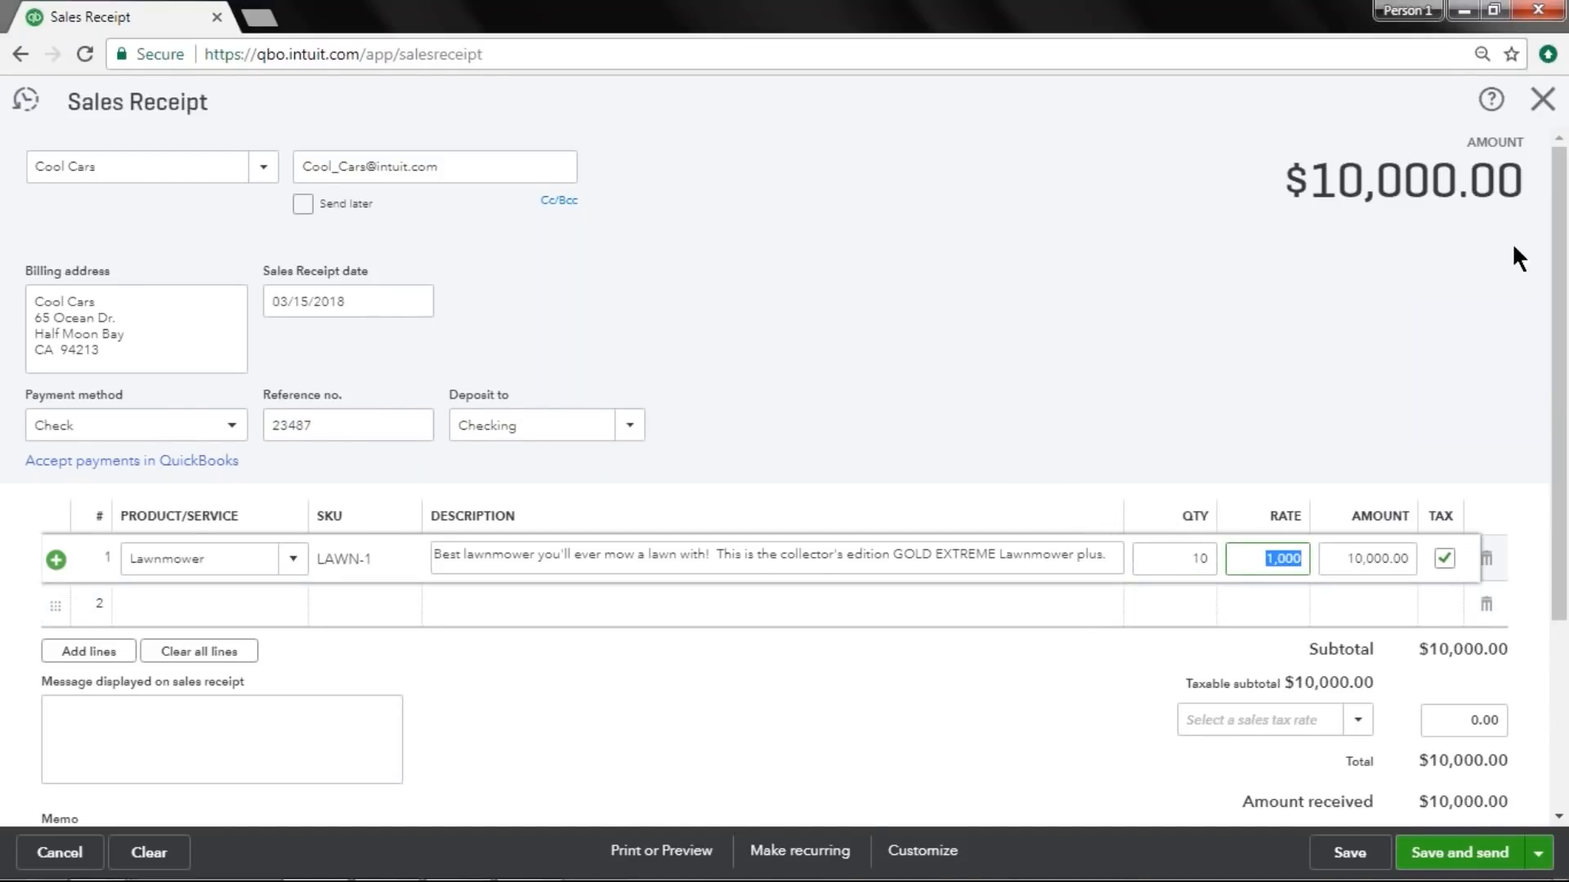
{"action": "left_click", "coordinate": [1176, 247]}
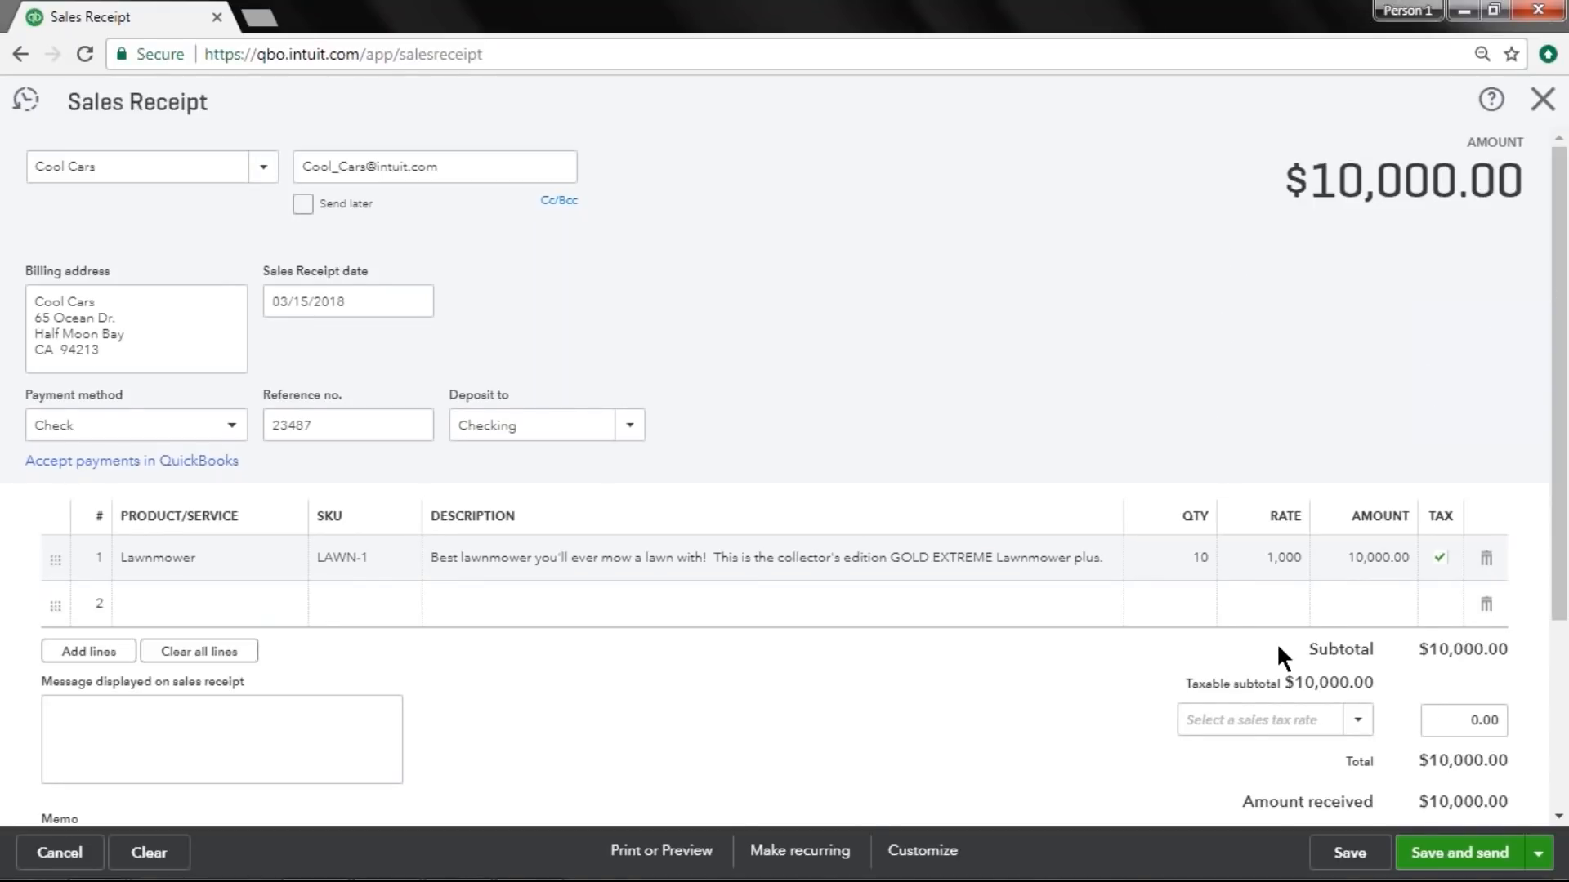
Save and close the sales receipt.
{"action": "scroll", "coordinate": [1276, 642], "scroll_direction": "down", "scroll_amount": 4}
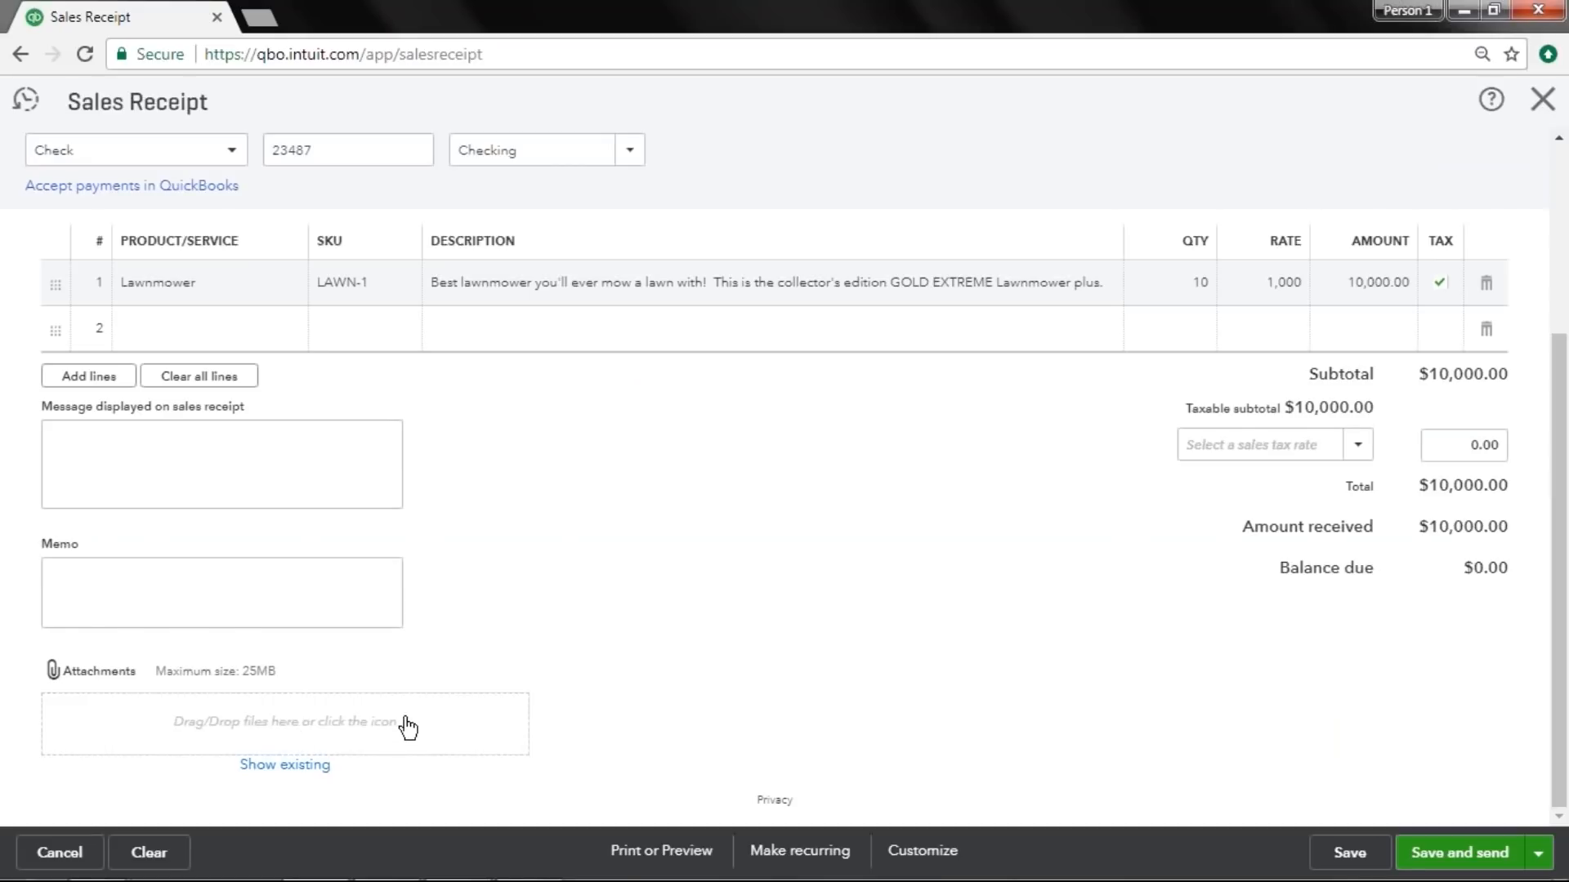
{"action": "scroll", "coordinate": [407, 726], "scroll_direction": "up", "scroll_amount": 3}
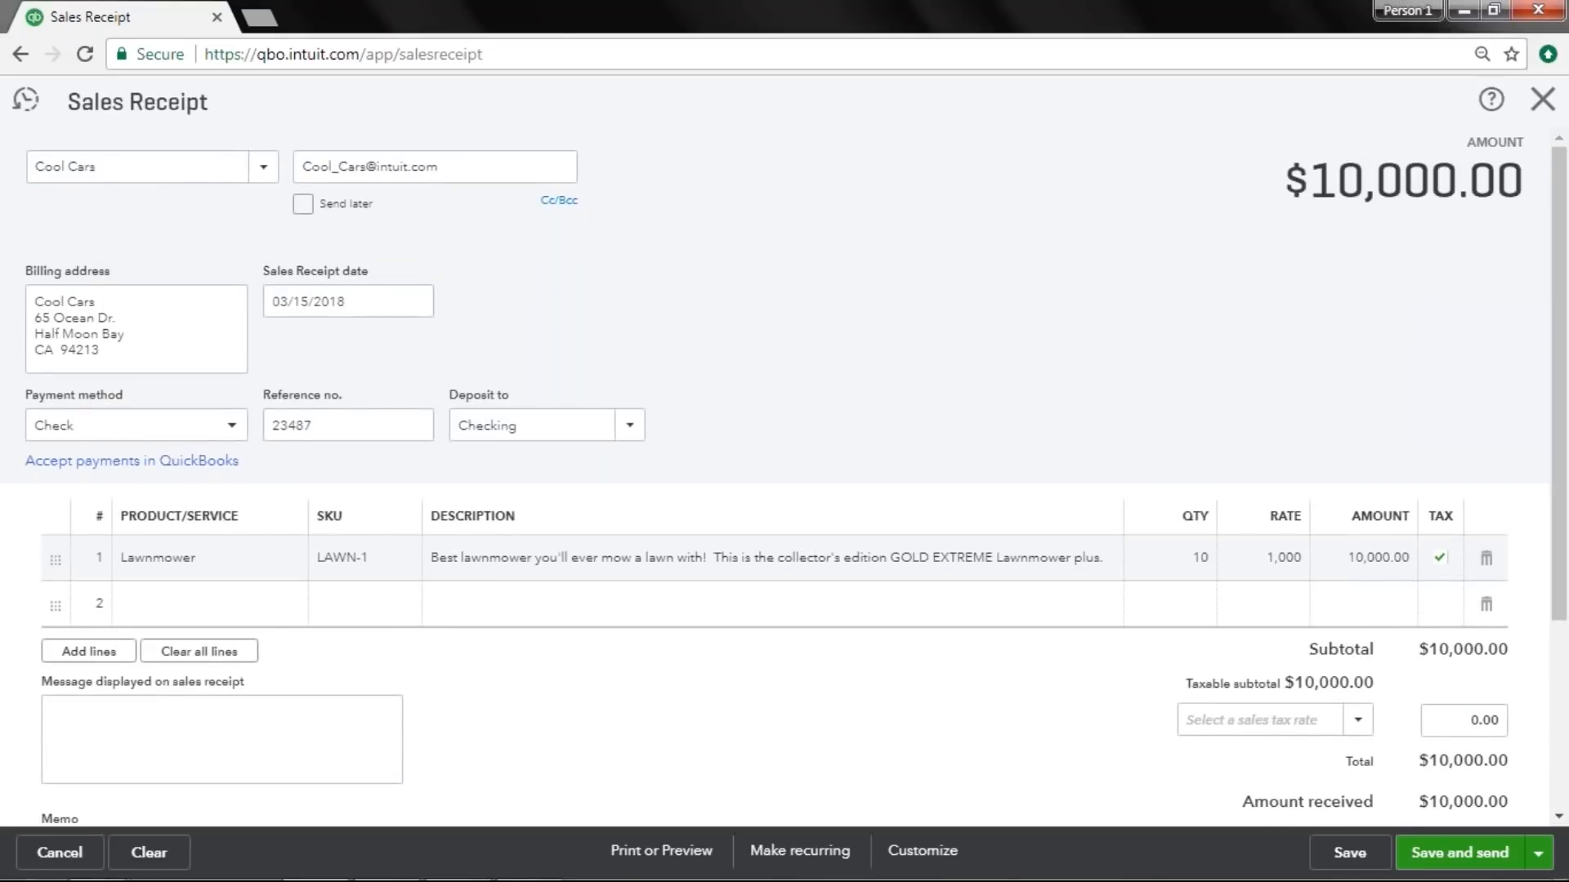
{"action": "left_click", "coordinate": [1539, 852]}
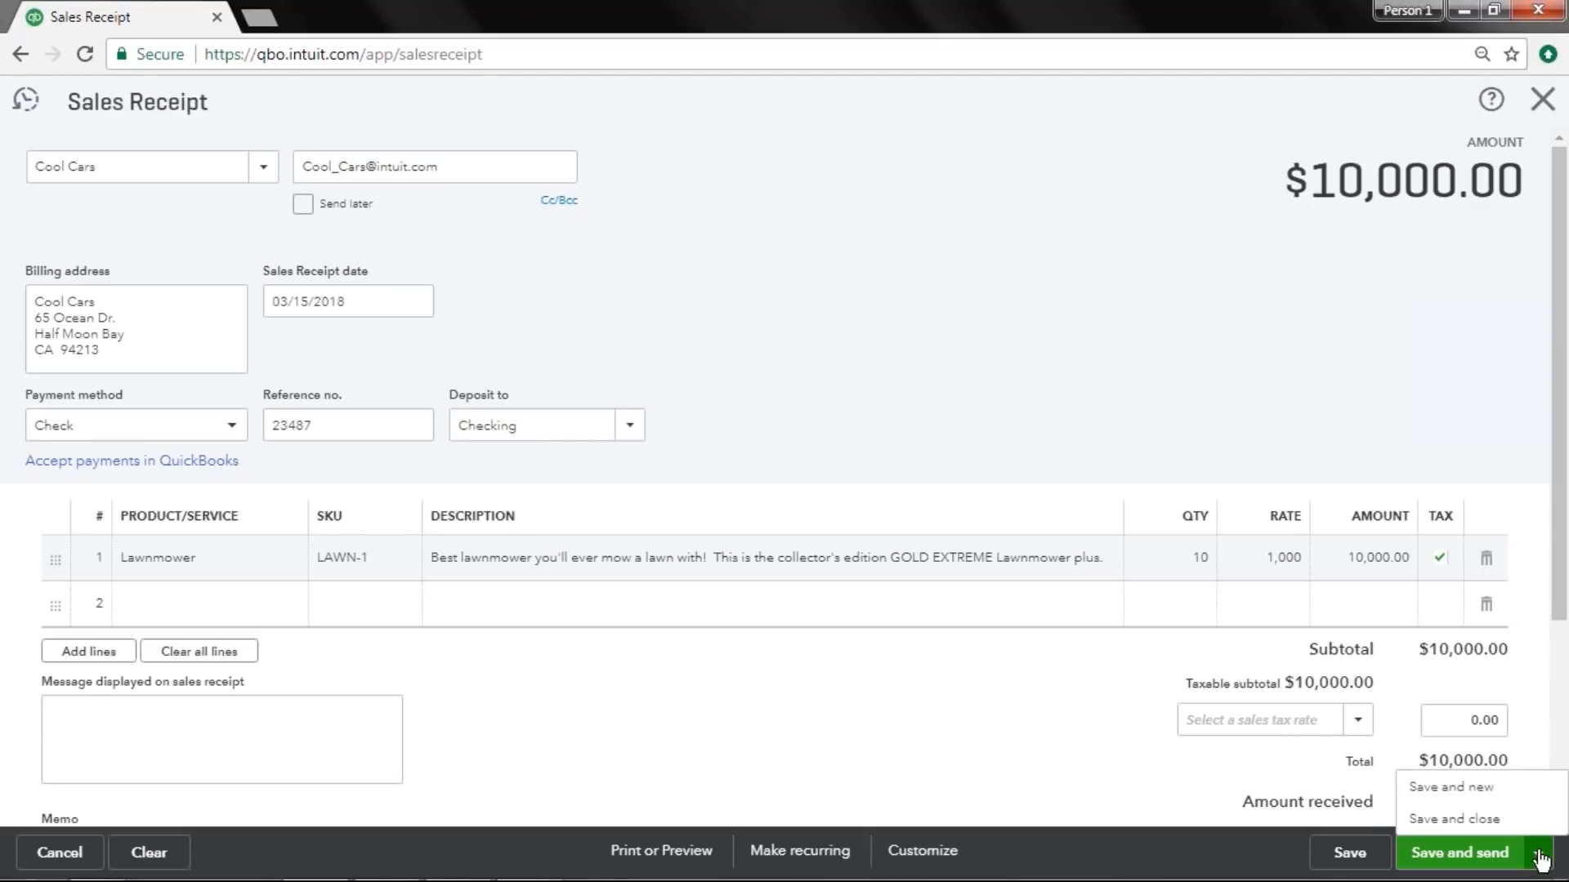
{"action": "left_click", "coordinate": [1438, 809]}
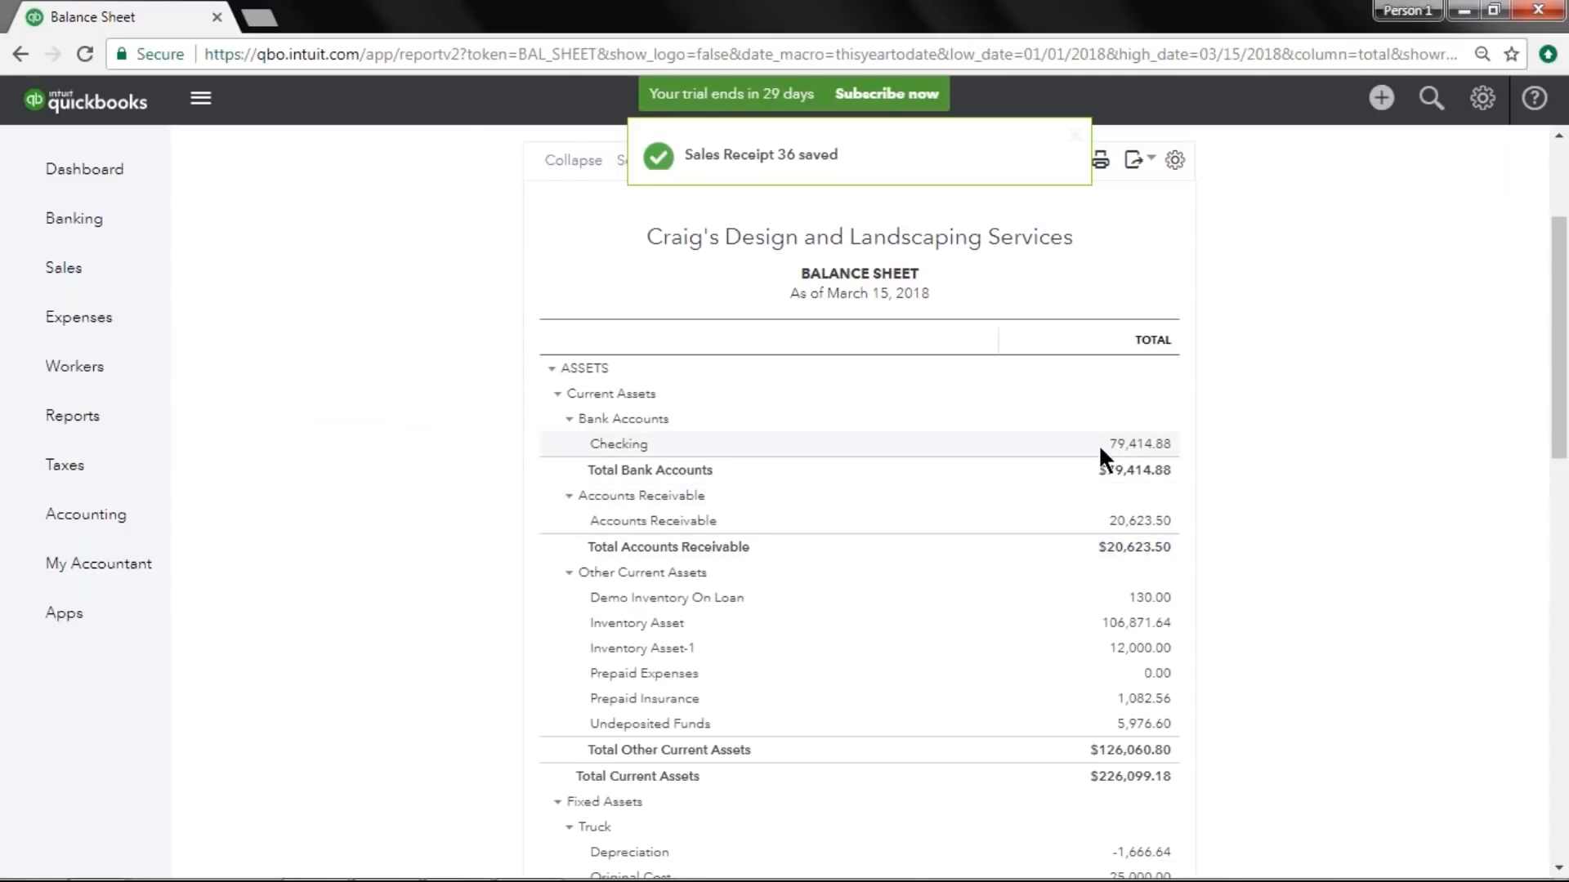
Drill into the Checking balance on the Balance Sheet to view its transactions, then return to the summary.
{"action": "left_click", "coordinate": [1160, 448]}
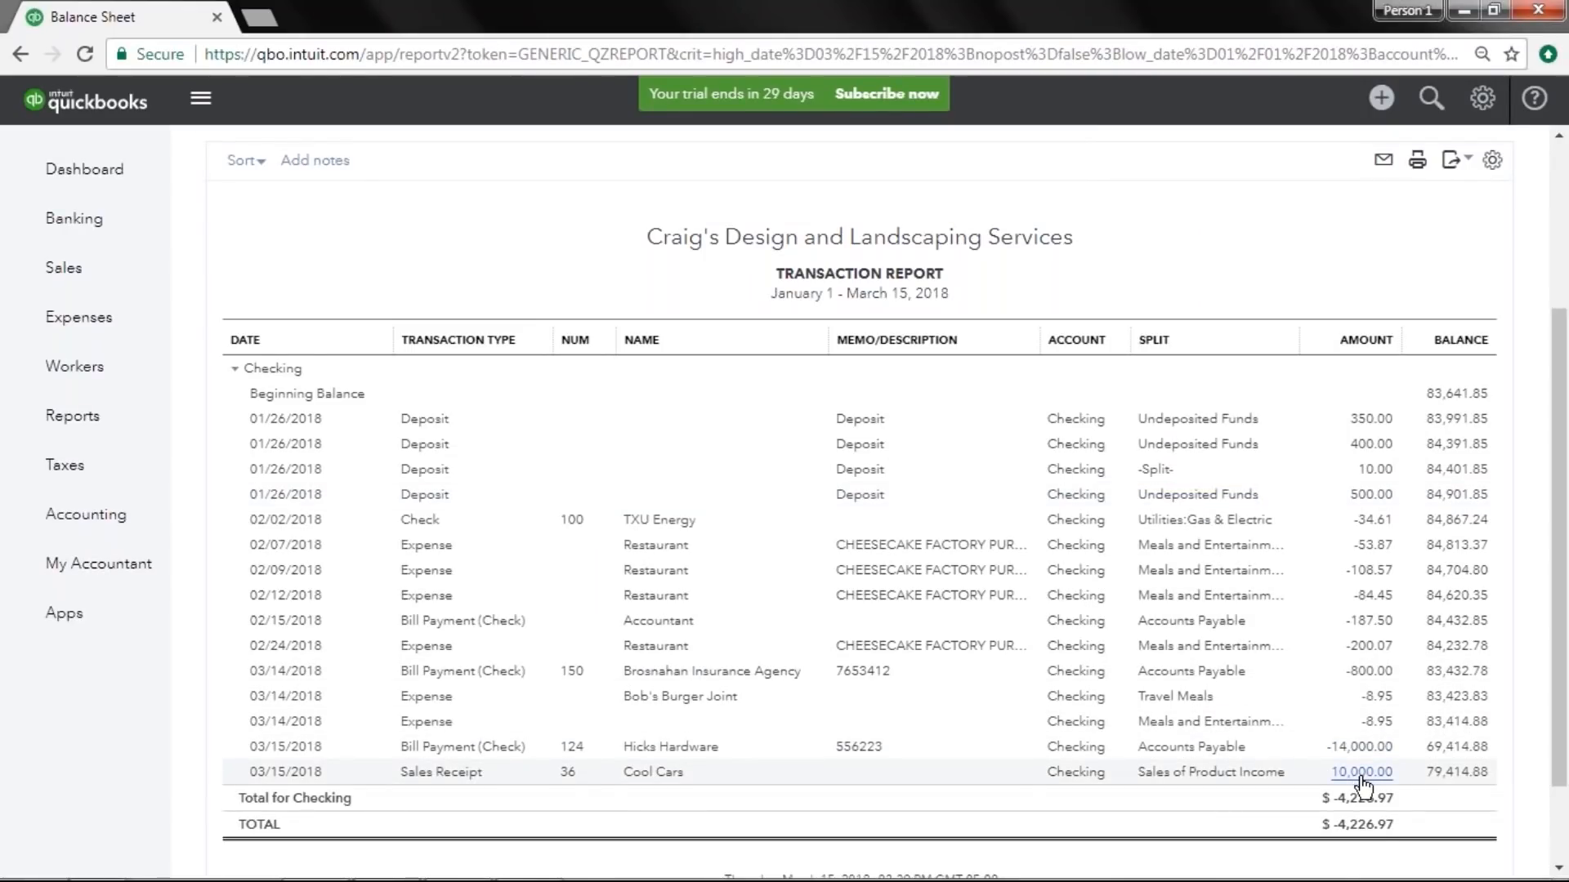
{"action": "scroll", "coordinate": [482, 325], "scroll_direction": "up", "scroll_amount": 3}
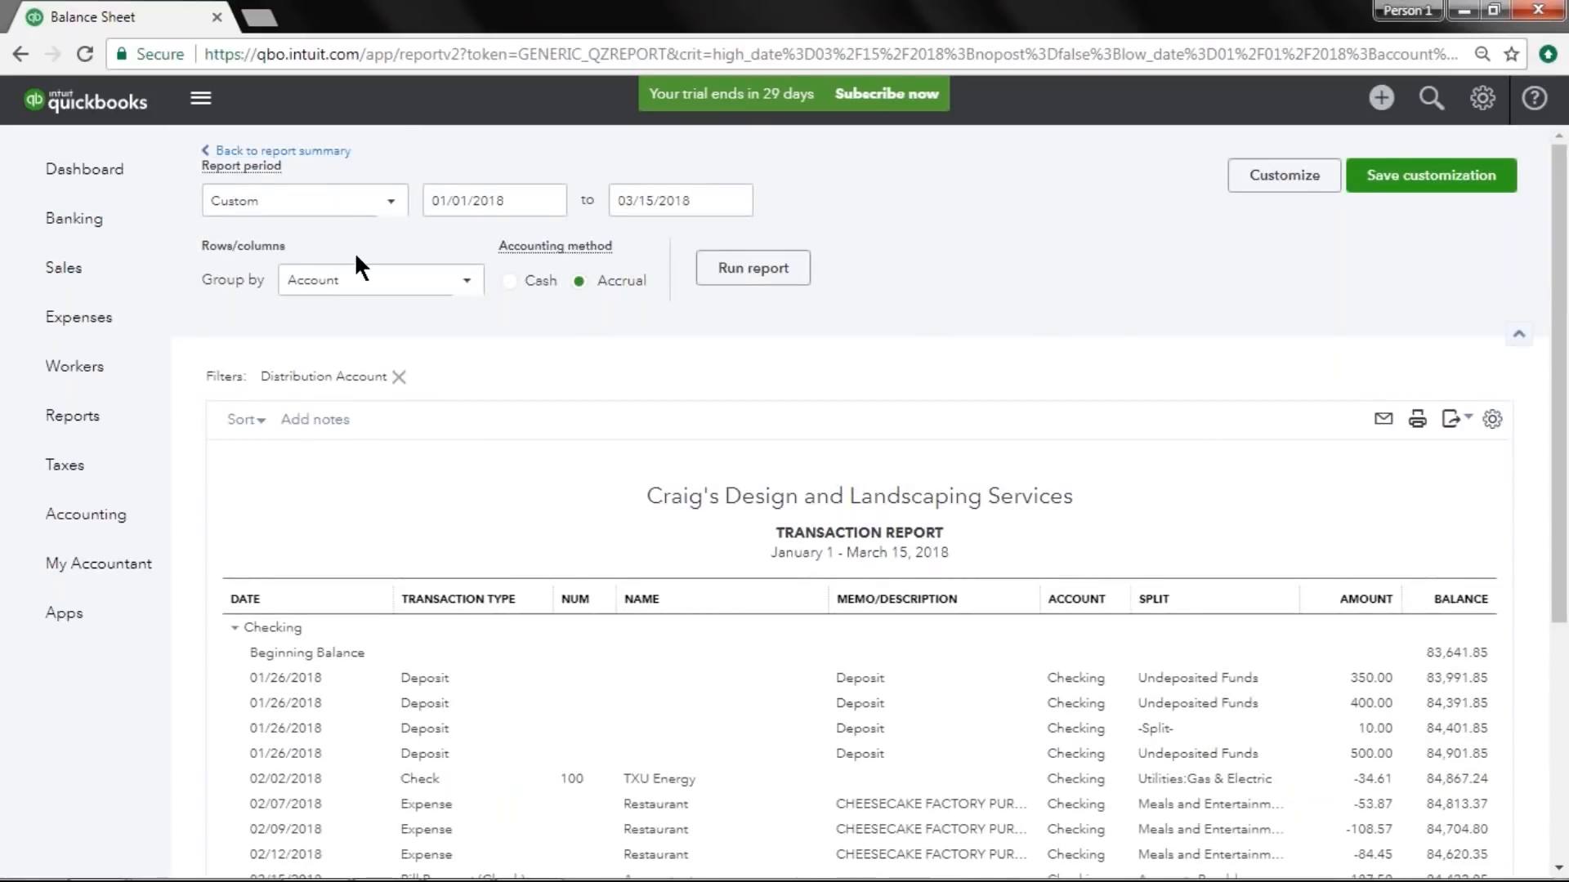
{"action": "left_click", "coordinate": [303, 152]}
Drill into the Inventory Asset-1 balance on the Balance Sheet to view its transactions, then return to the summary.
{"action": "scroll", "coordinate": [580, 444], "scroll_direction": "down", "scroll_amount": 3}
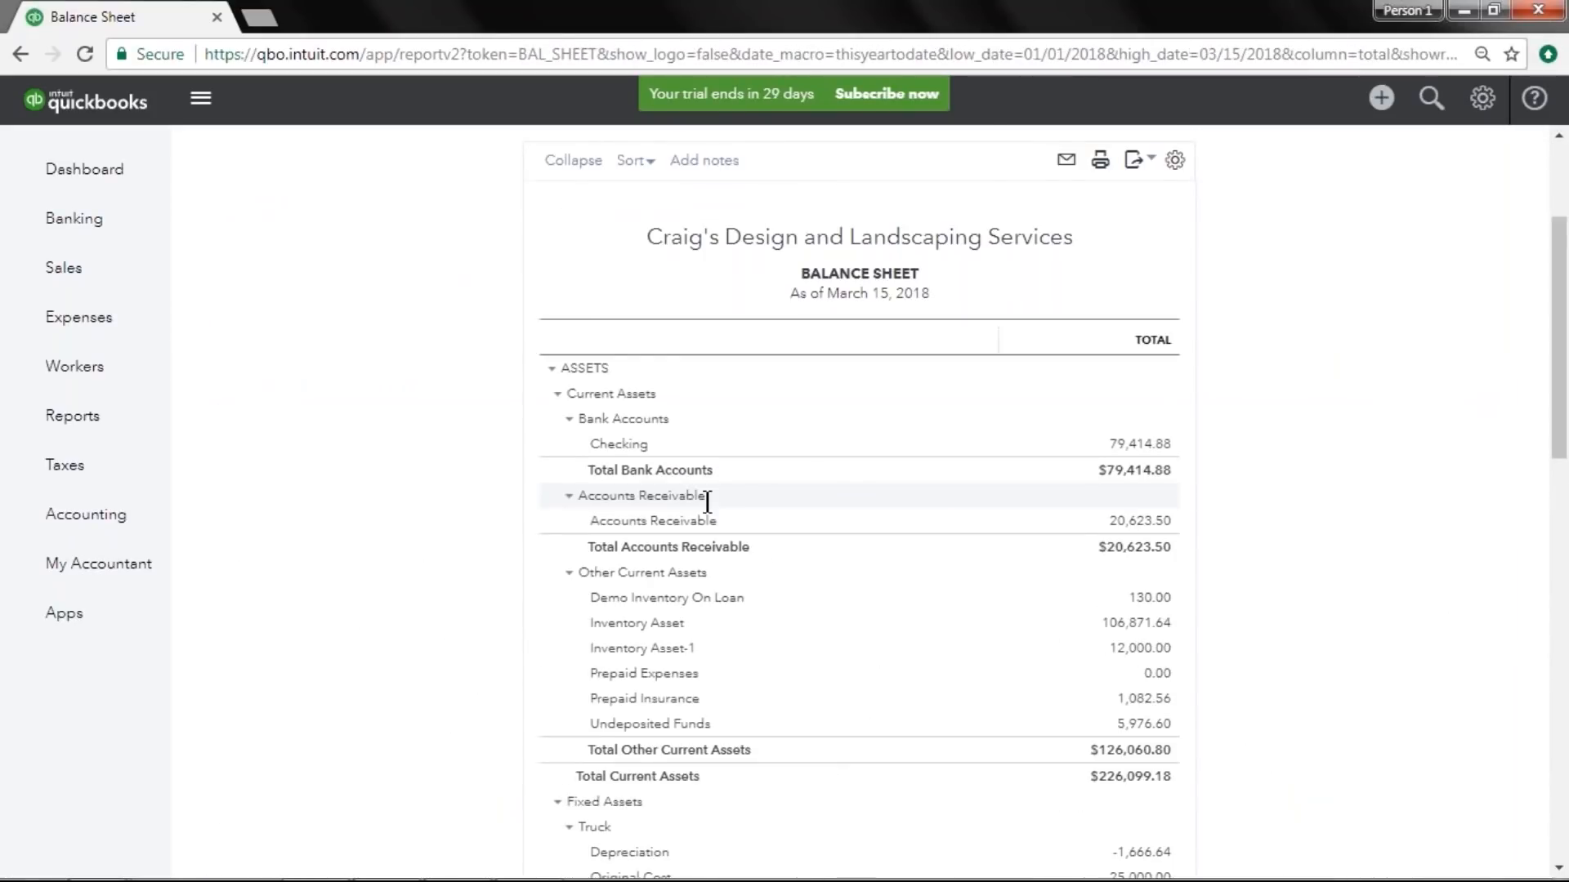
{"action": "scroll", "coordinate": [719, 507], "scroll_direction": "down", "scroll_amount": 4}
{"action": "scroll", "coordinate": [748, 519], "scroll_direction": "up", "scroll_amount": 3}
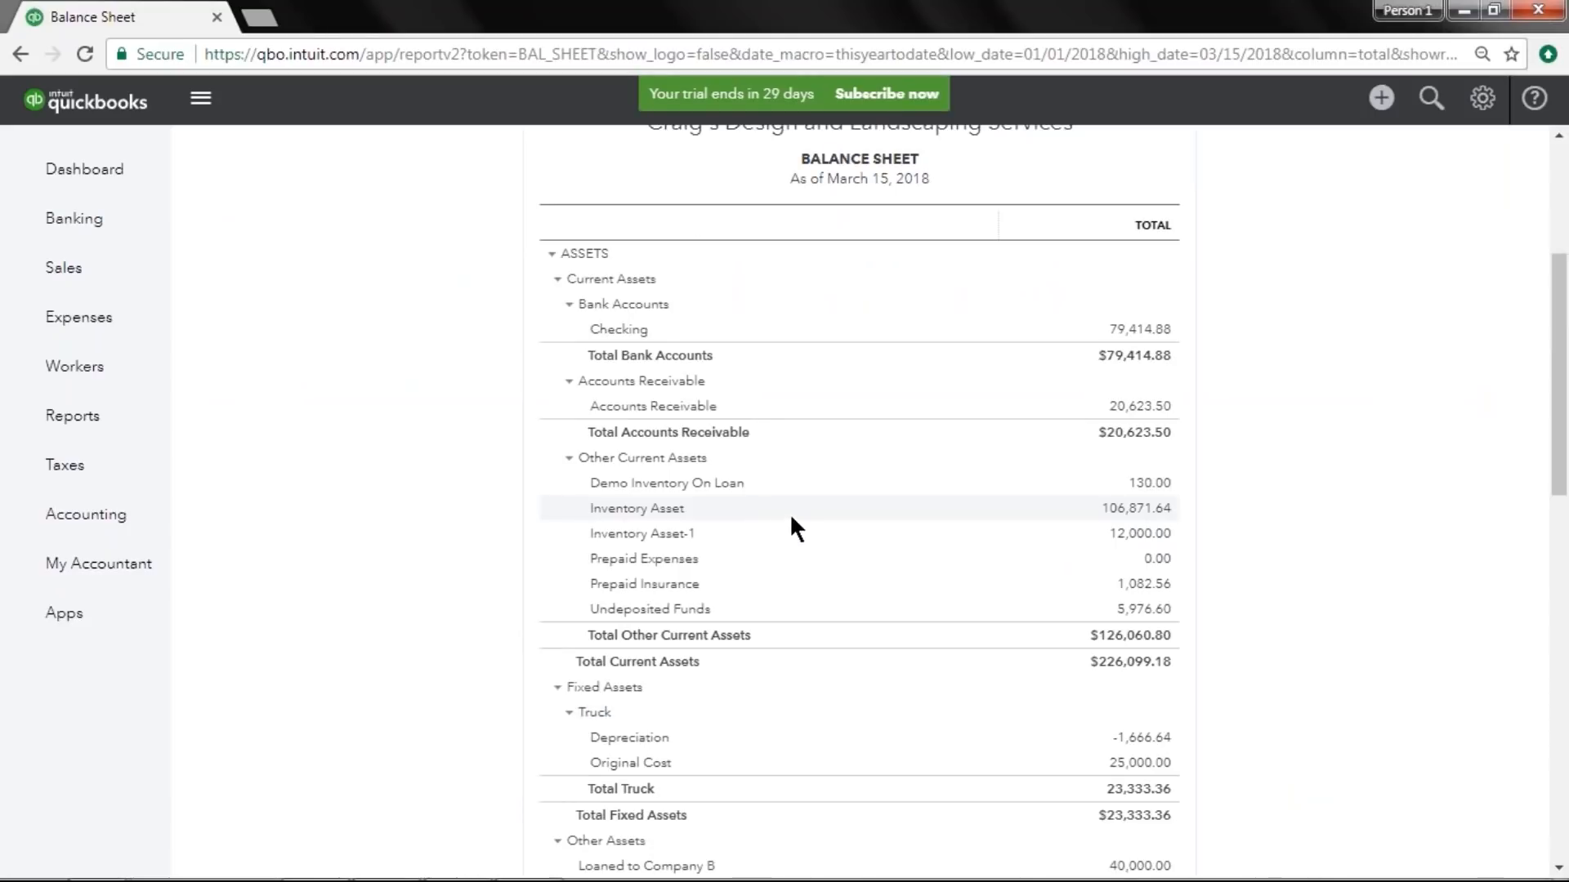
{"action": "left_click", "coordinate": [1156, 536]}
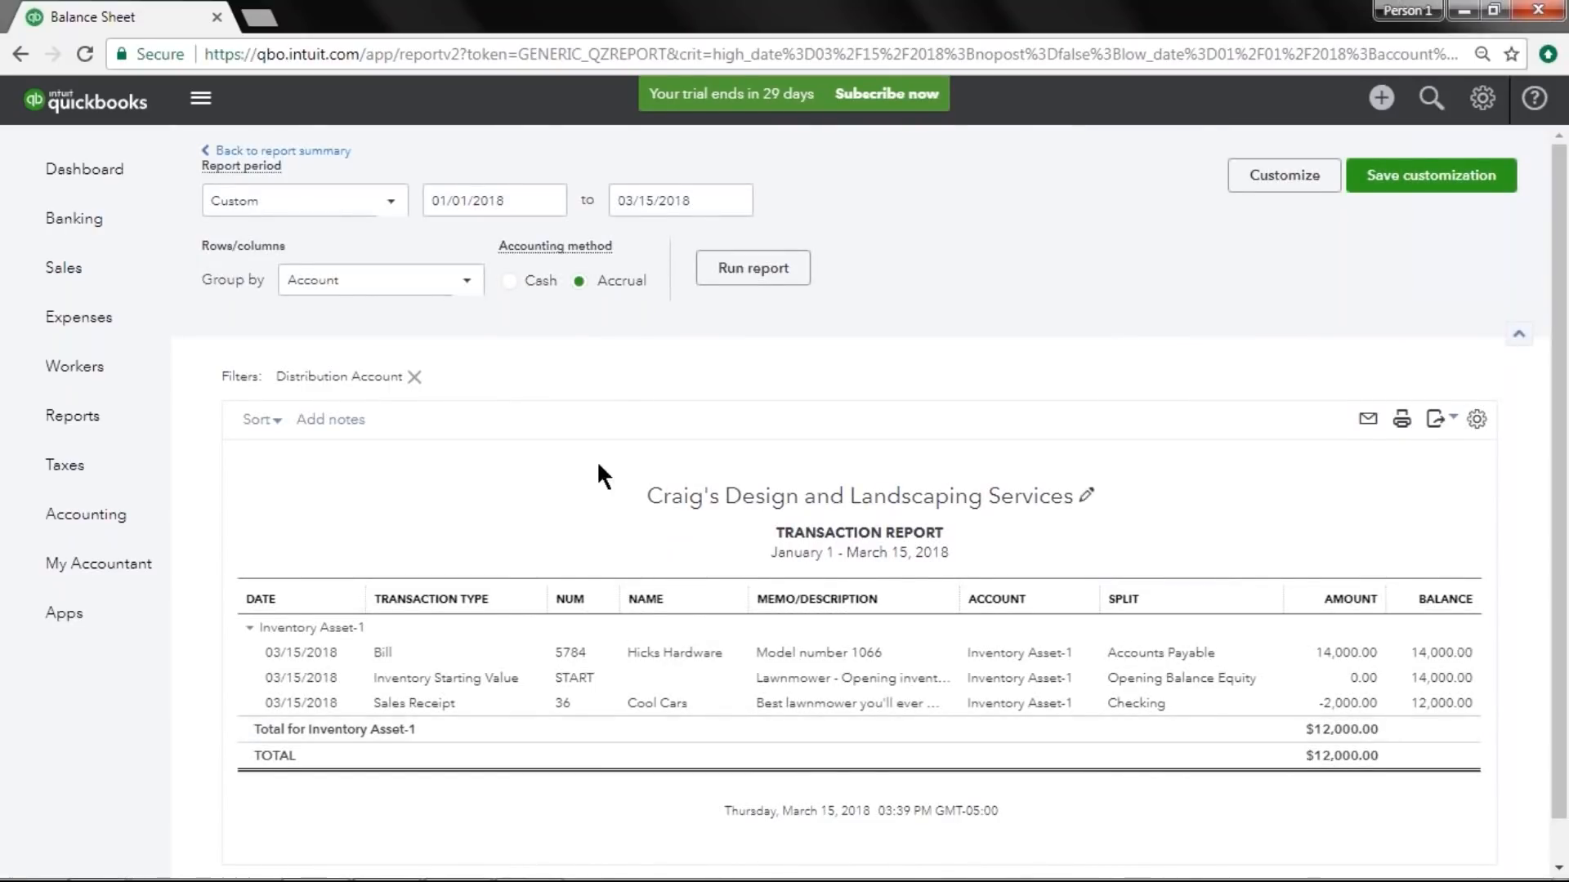
{"action": "left_click", "coordinate": [282, 152]}
Open the Profit and Loss report and drill into the Cost of Goods Sold amount.
{"action": "scroll", "coordinate": [542, 394], "scroll_direction": "down", "scroll_amount": 4}
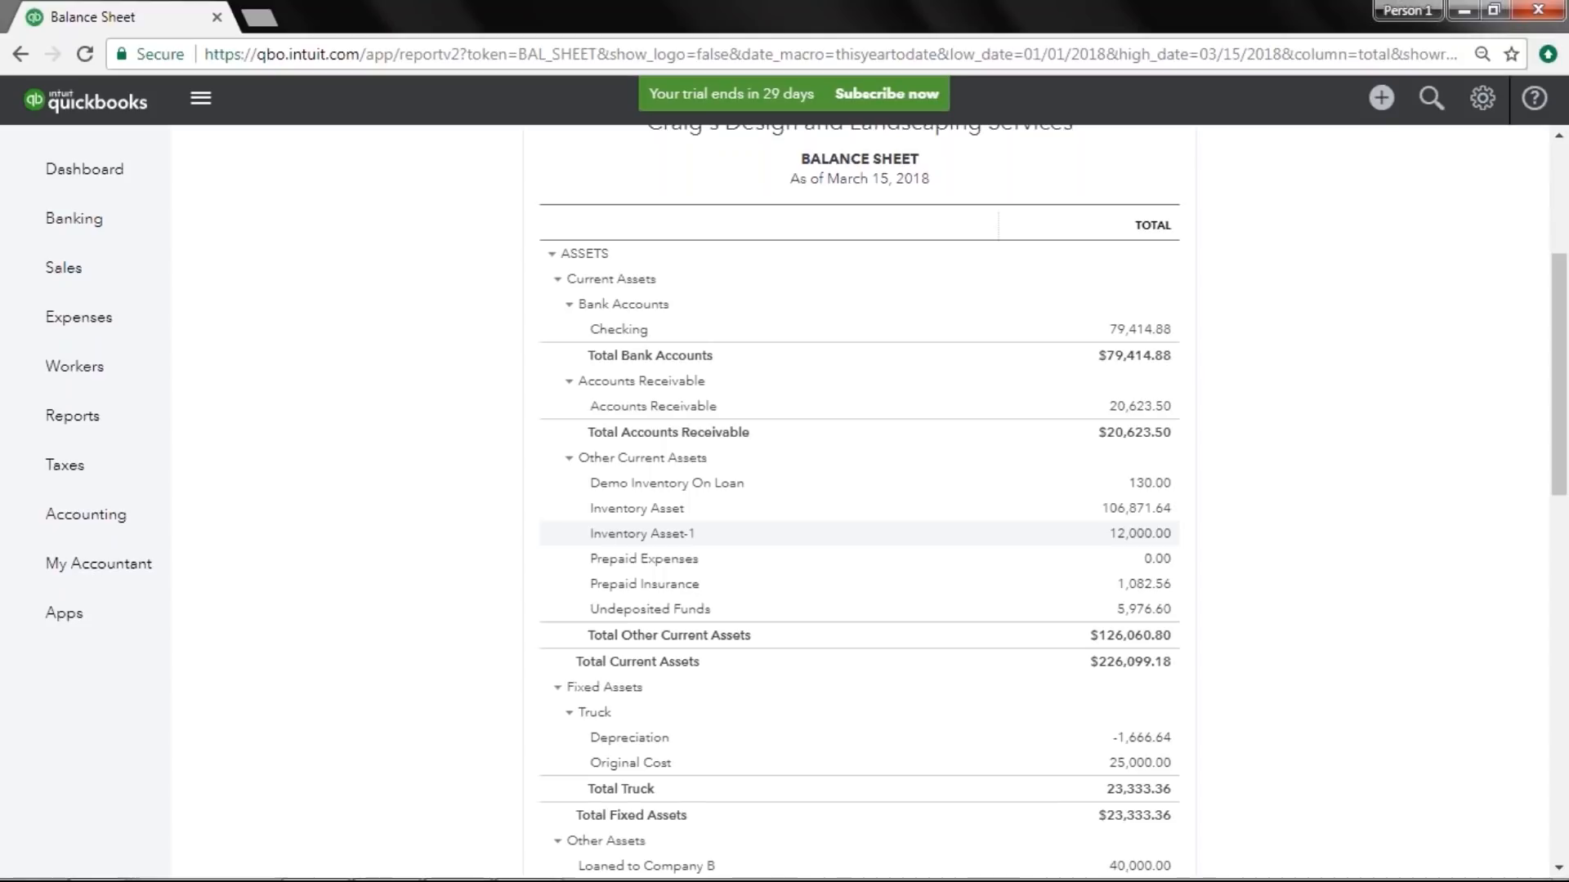
{"action": "scroll", "coordinate": [1056, 521], "scroll_direction": "up", "scroll_amount": 4}
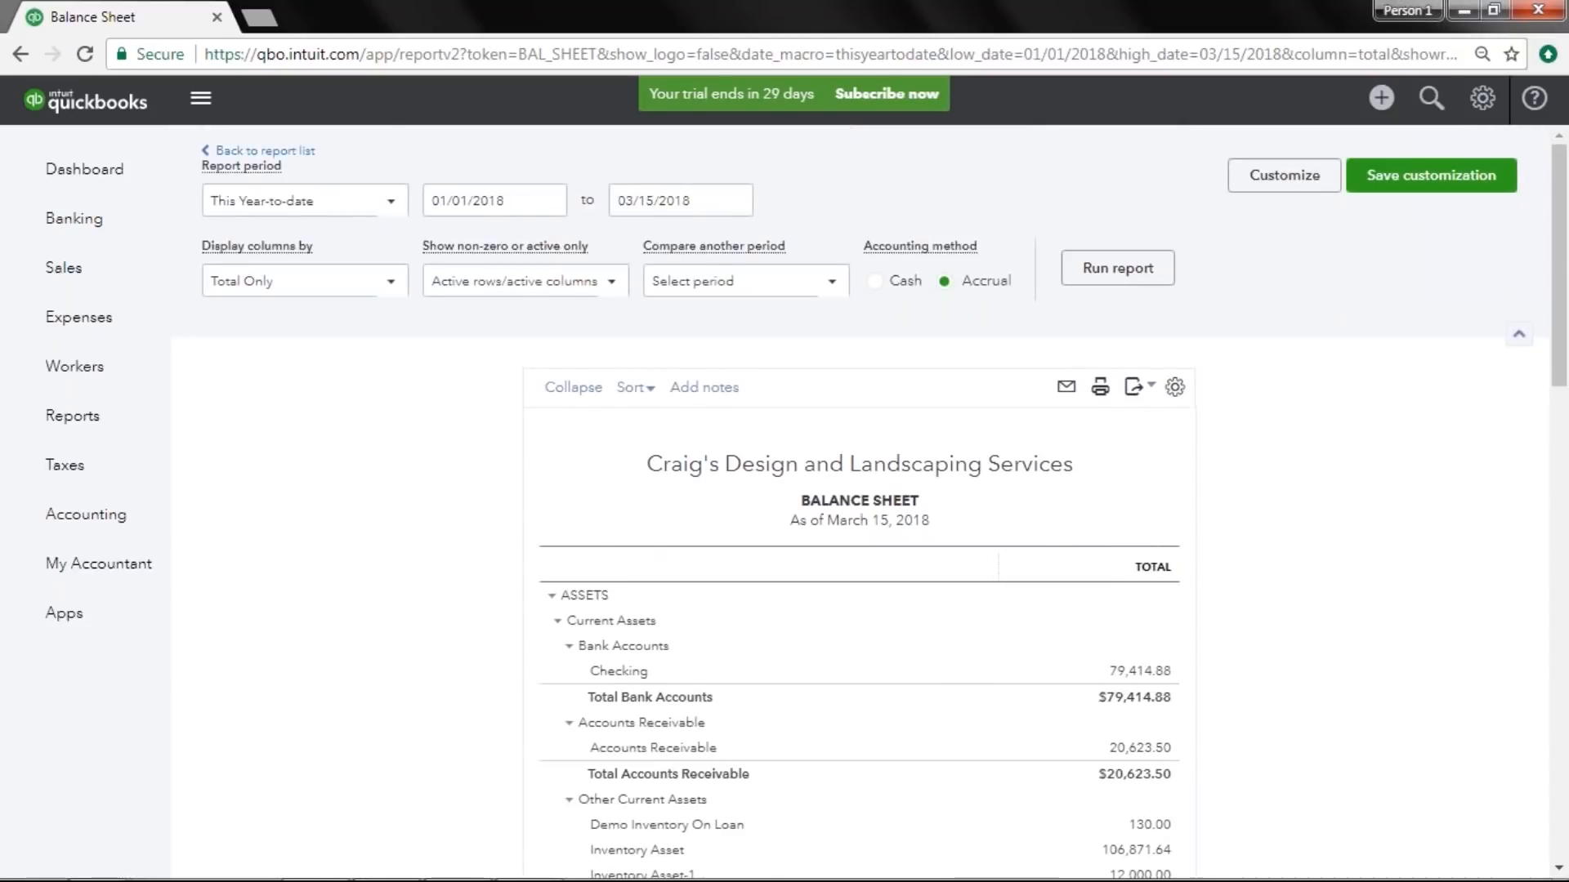
{"action": "left_click", "coordinate": [263, 151]}
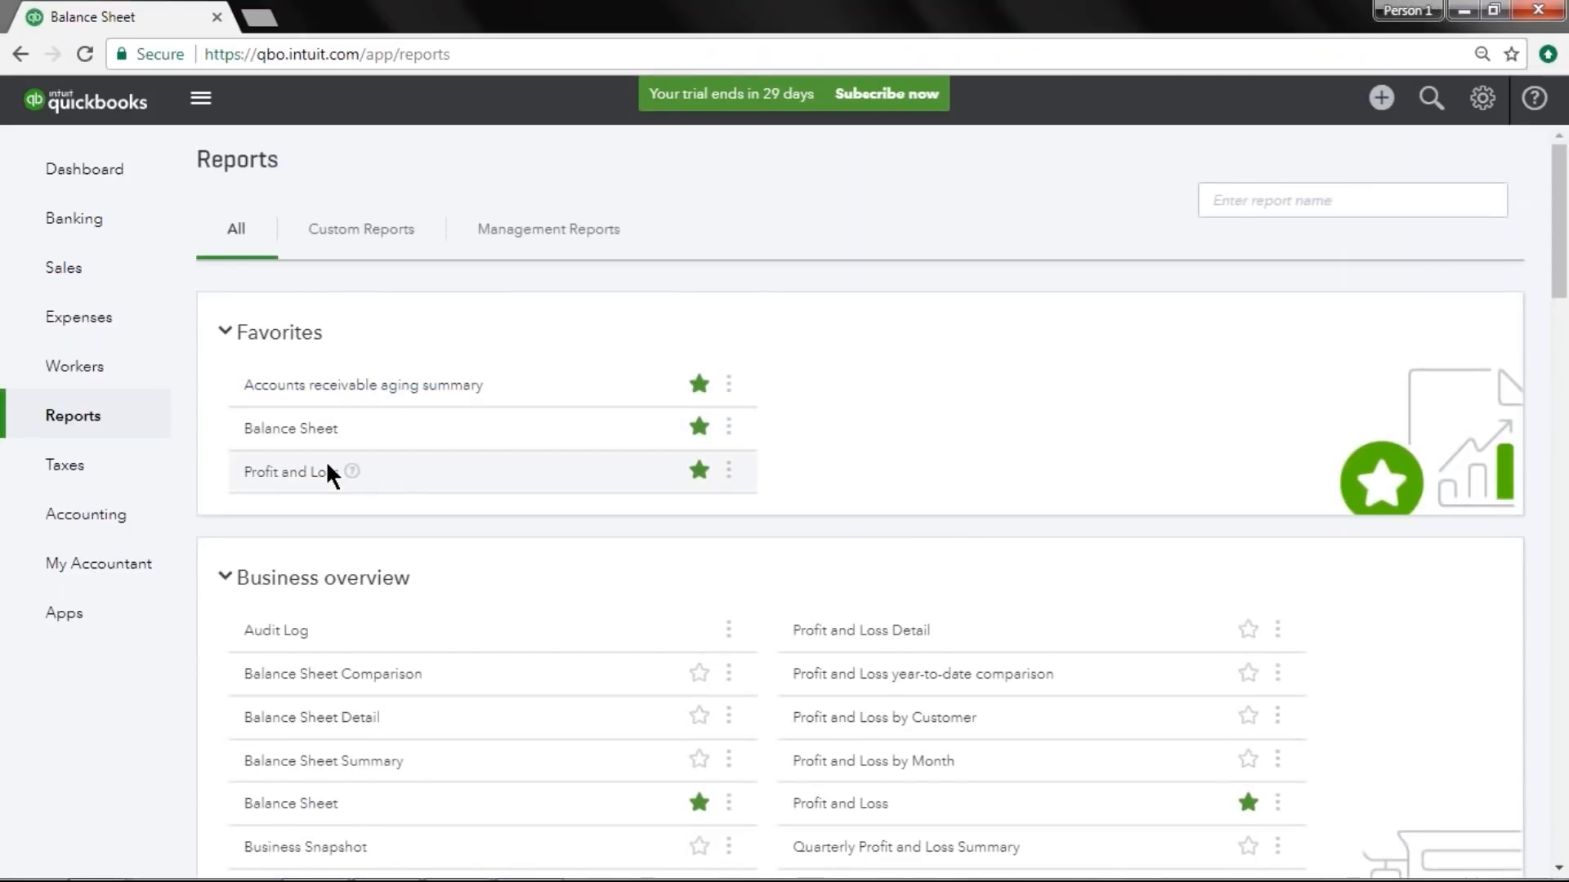
{"action": "left_click", "coordinate": [290, 471]}
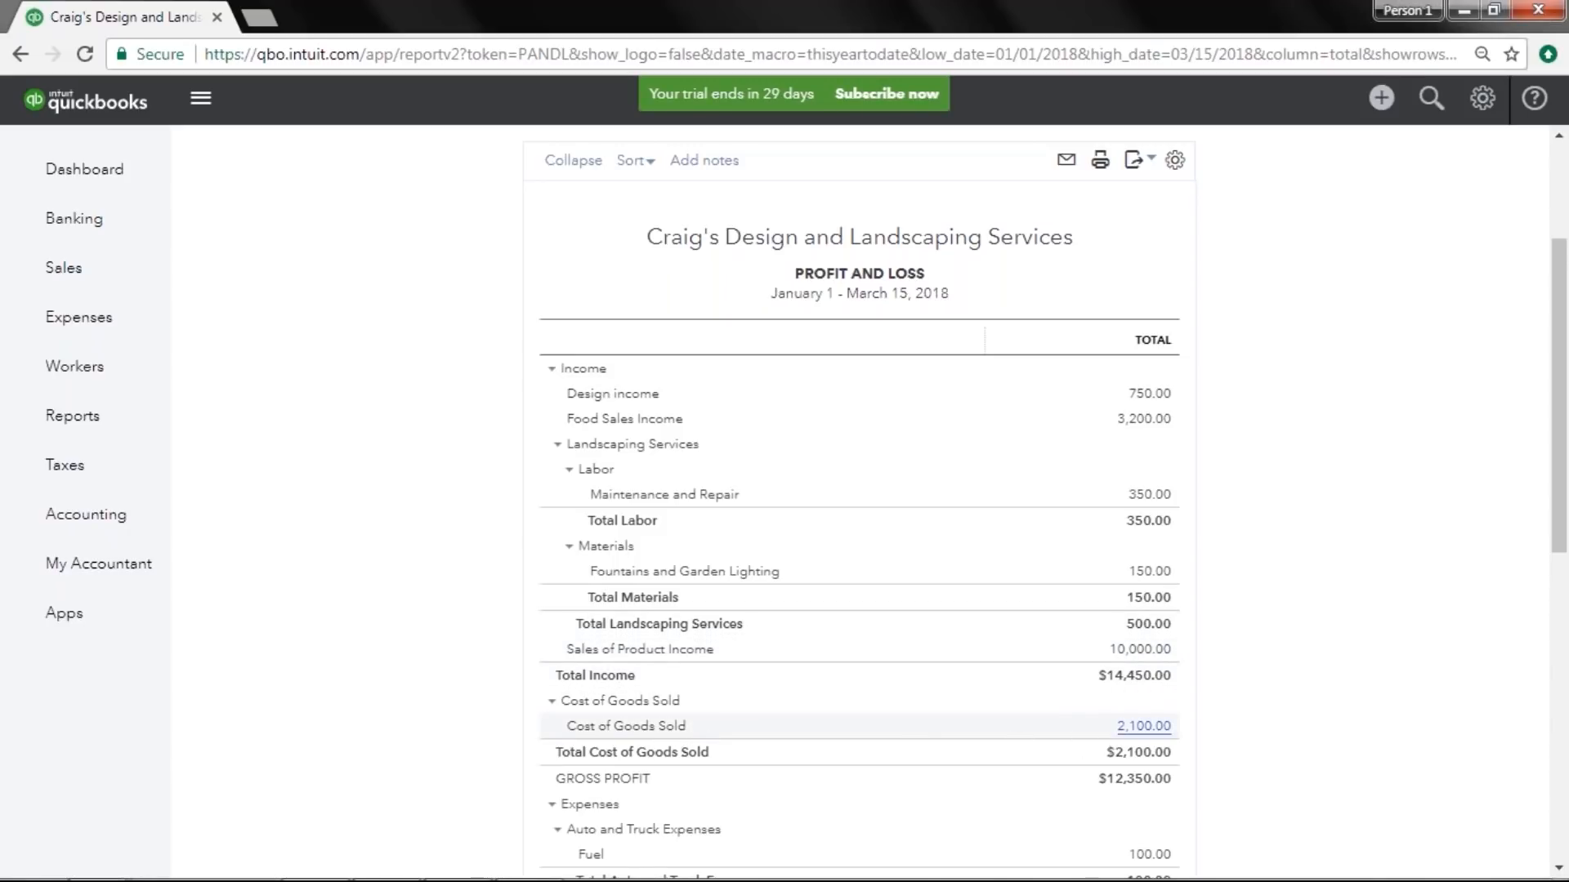
{"action": "left_click", "coordinate": [1143, 726]}
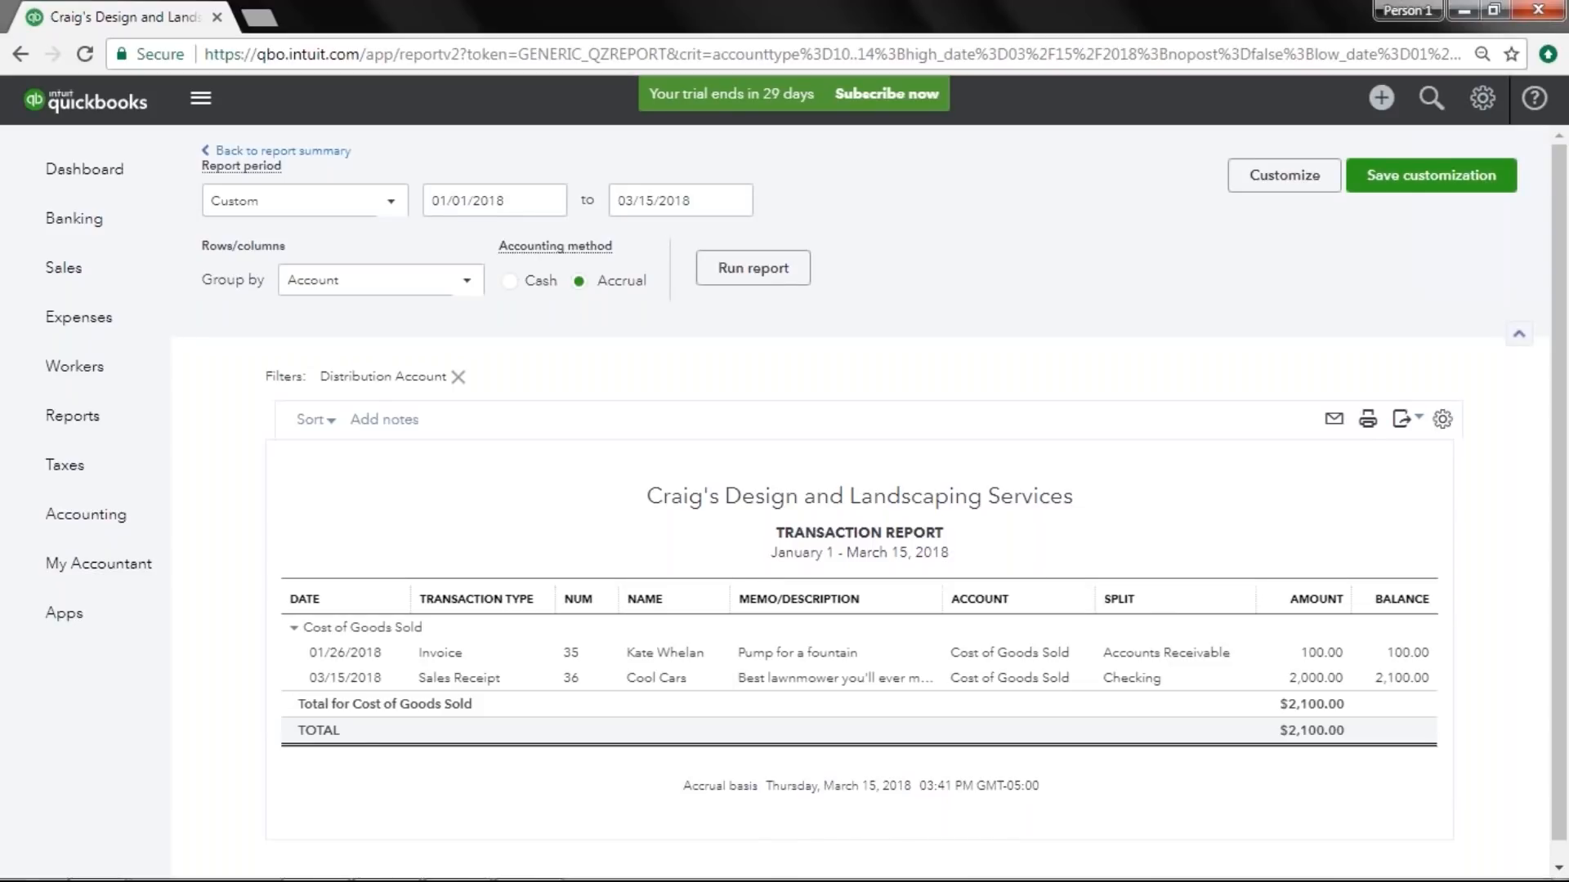
Review the Lawnmower product's inventory asset, income and expense accounts in its edit panel without saving.
{"action": "left_click", "coordinate": [98, 268]}
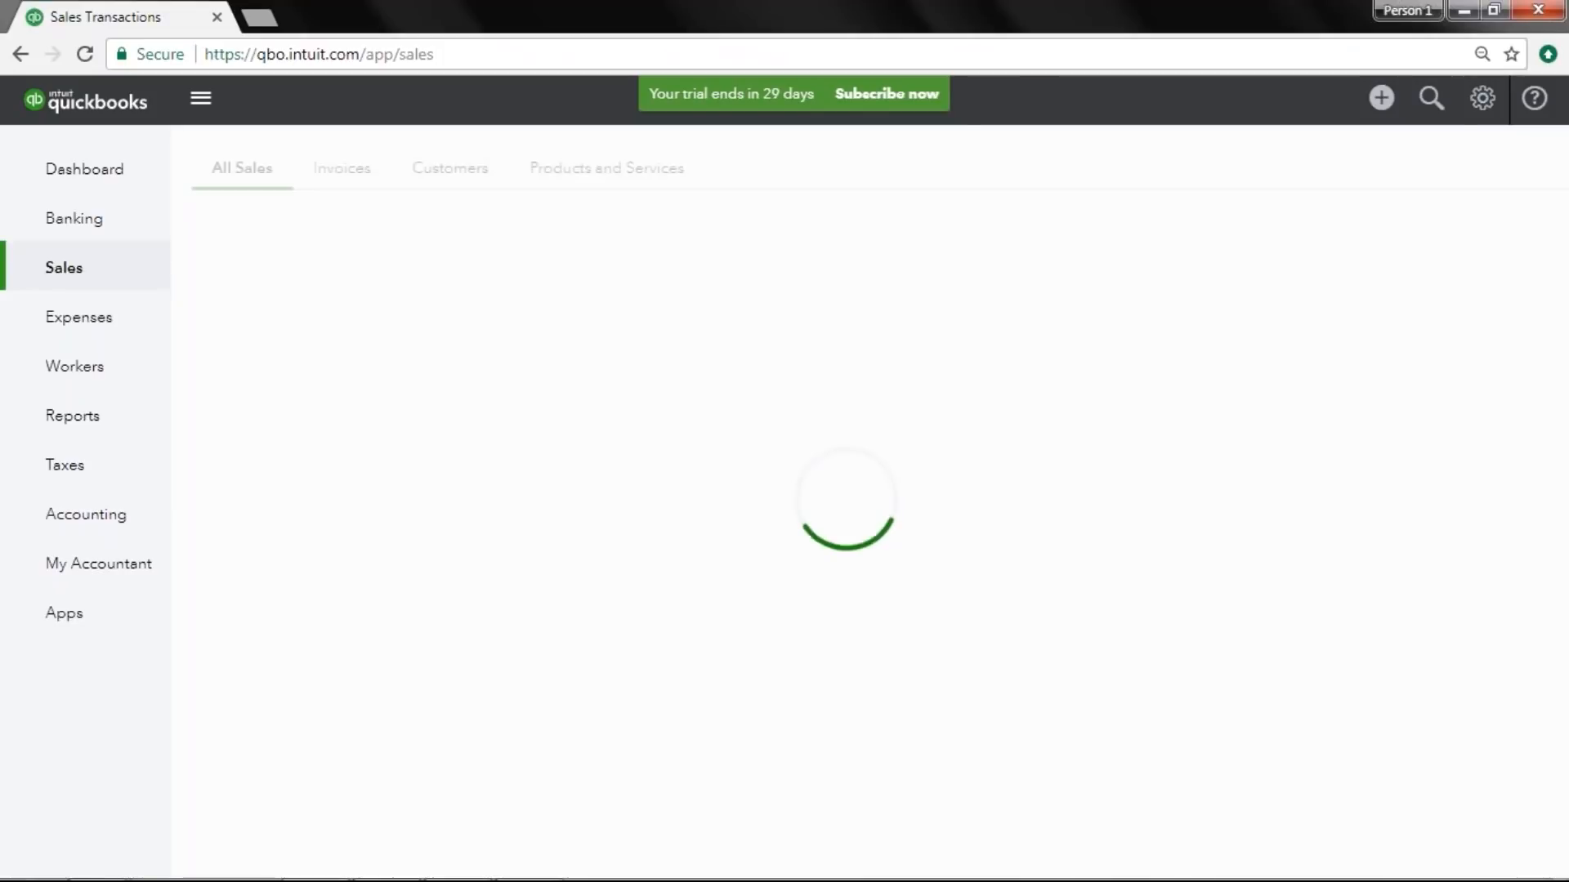
{"action": "left_click", "coordinate": [606, 167]}
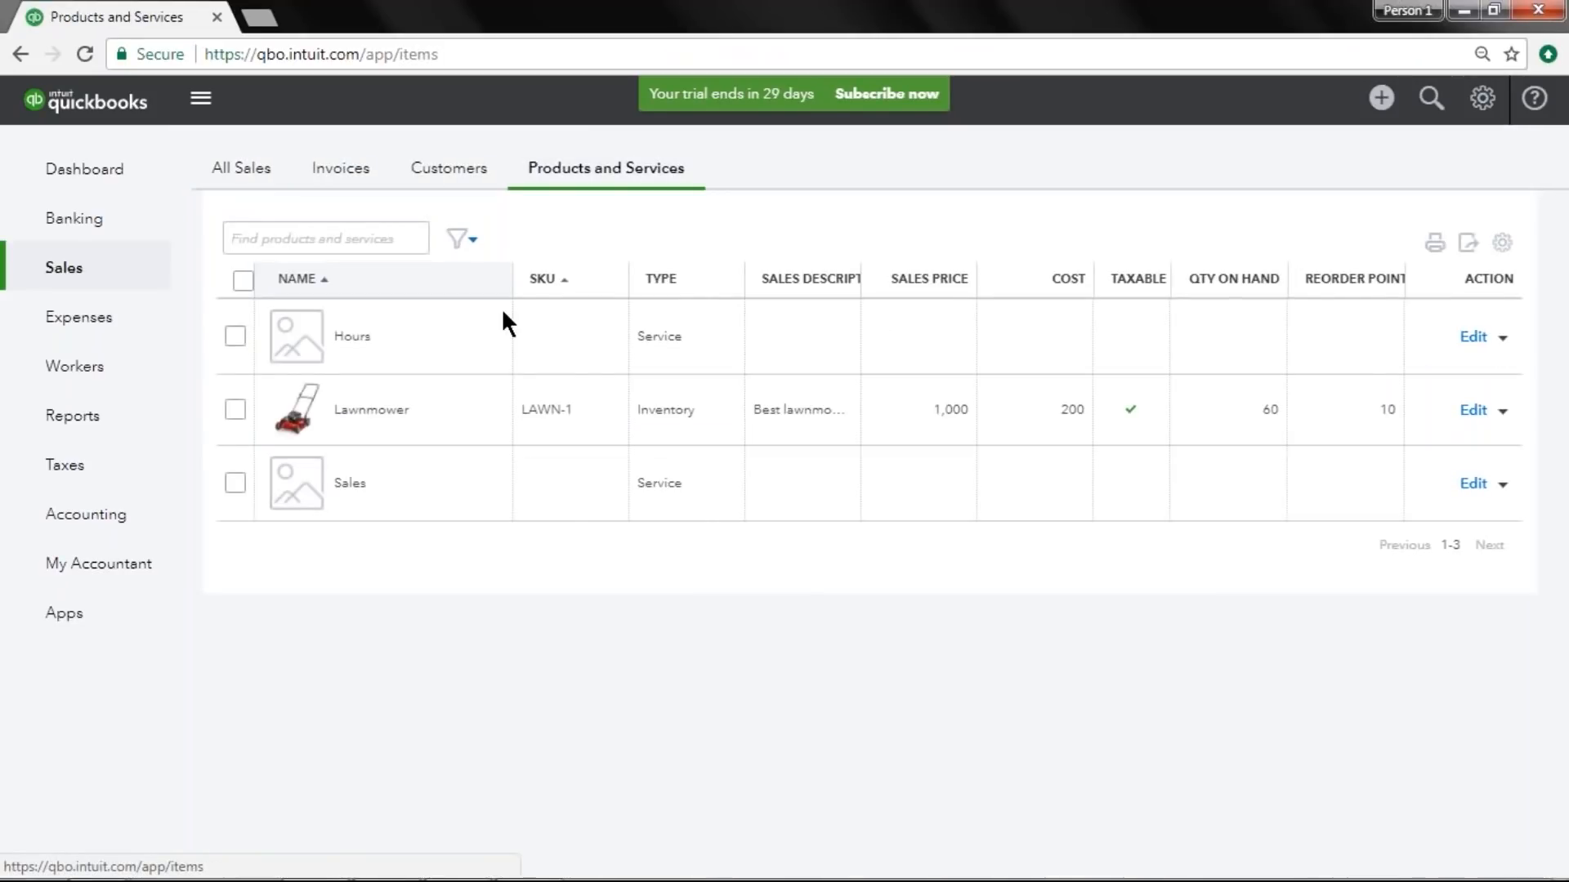
{"action": "left_click", "coordinate": [1475, 412]}
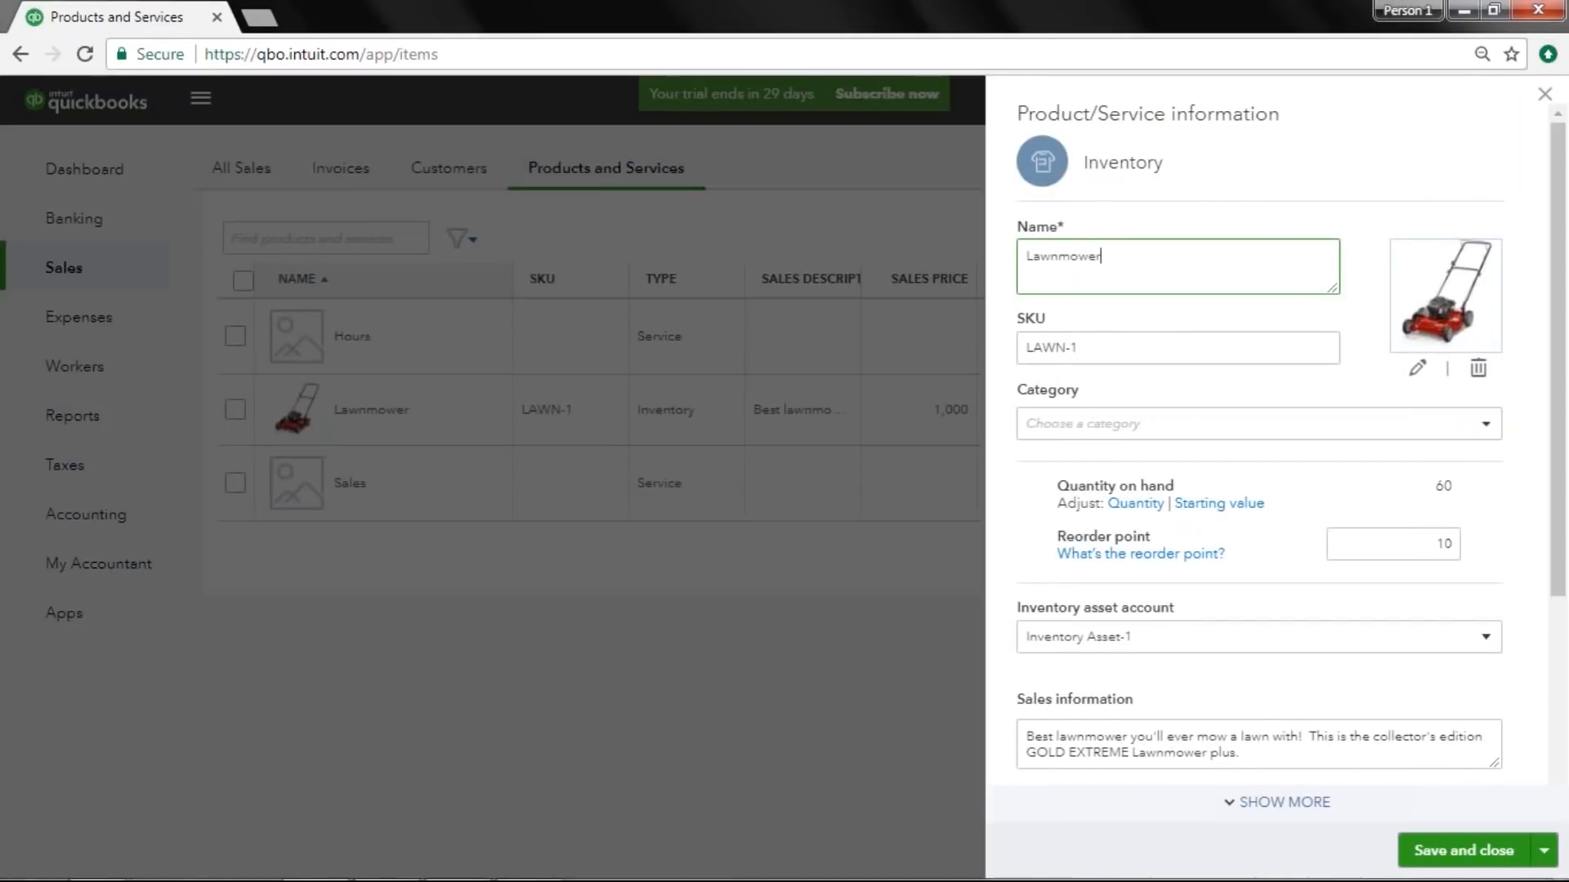
{"action": "scroll", "coordinate": [1393, 502], "scroll_direction": "down", "scroll_amount": 4}
{"action": "left_click", "coordinate": [1168, 327]}
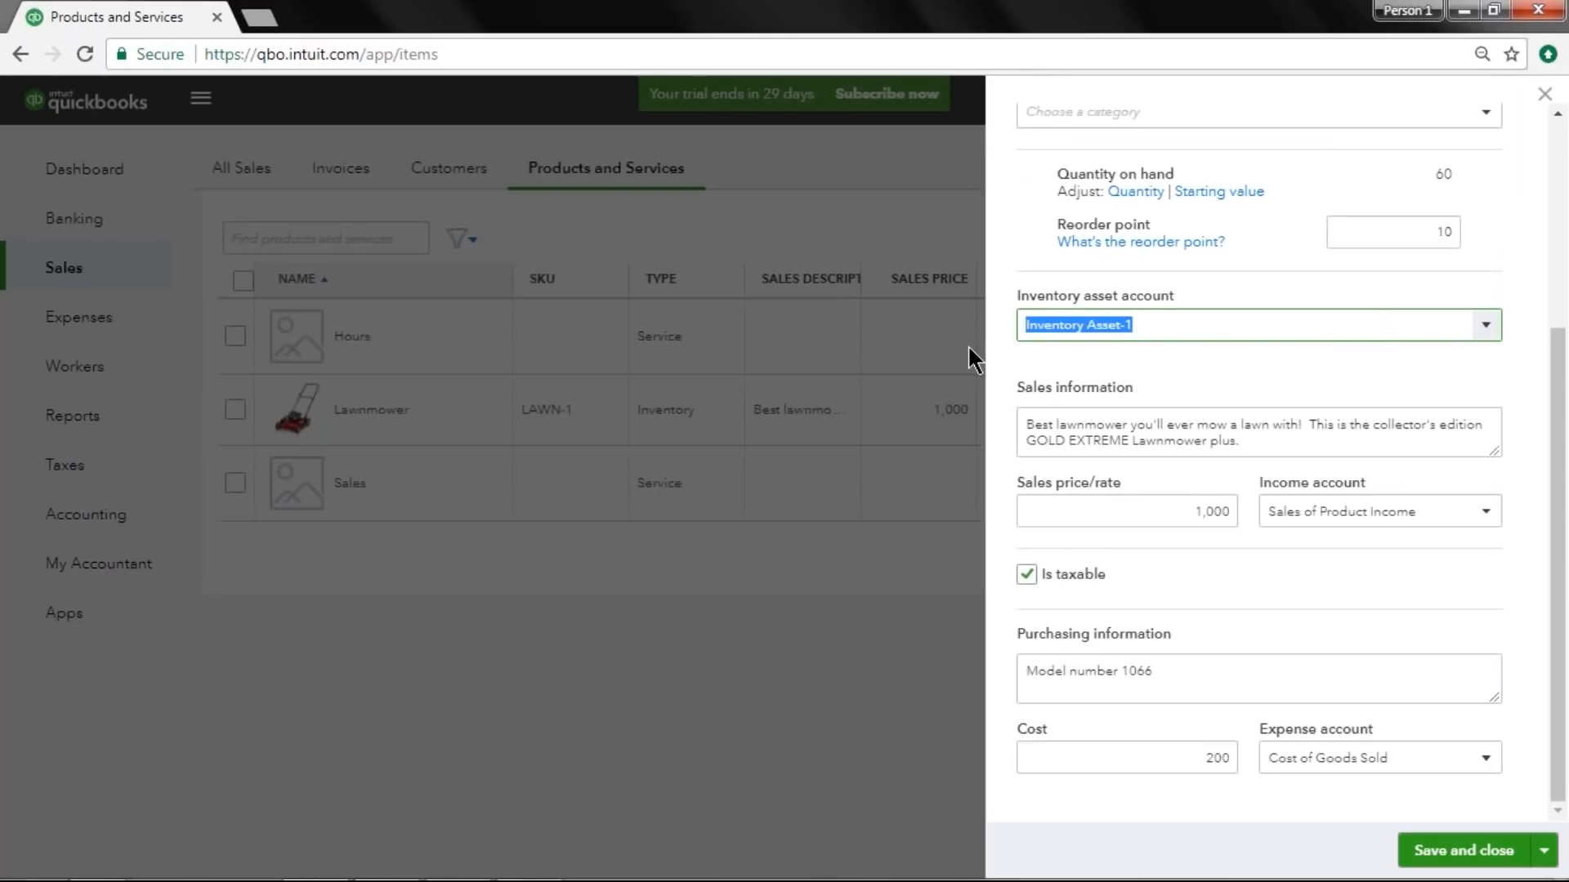
{"action": "left_click", "coordinate": [1332, 511]}
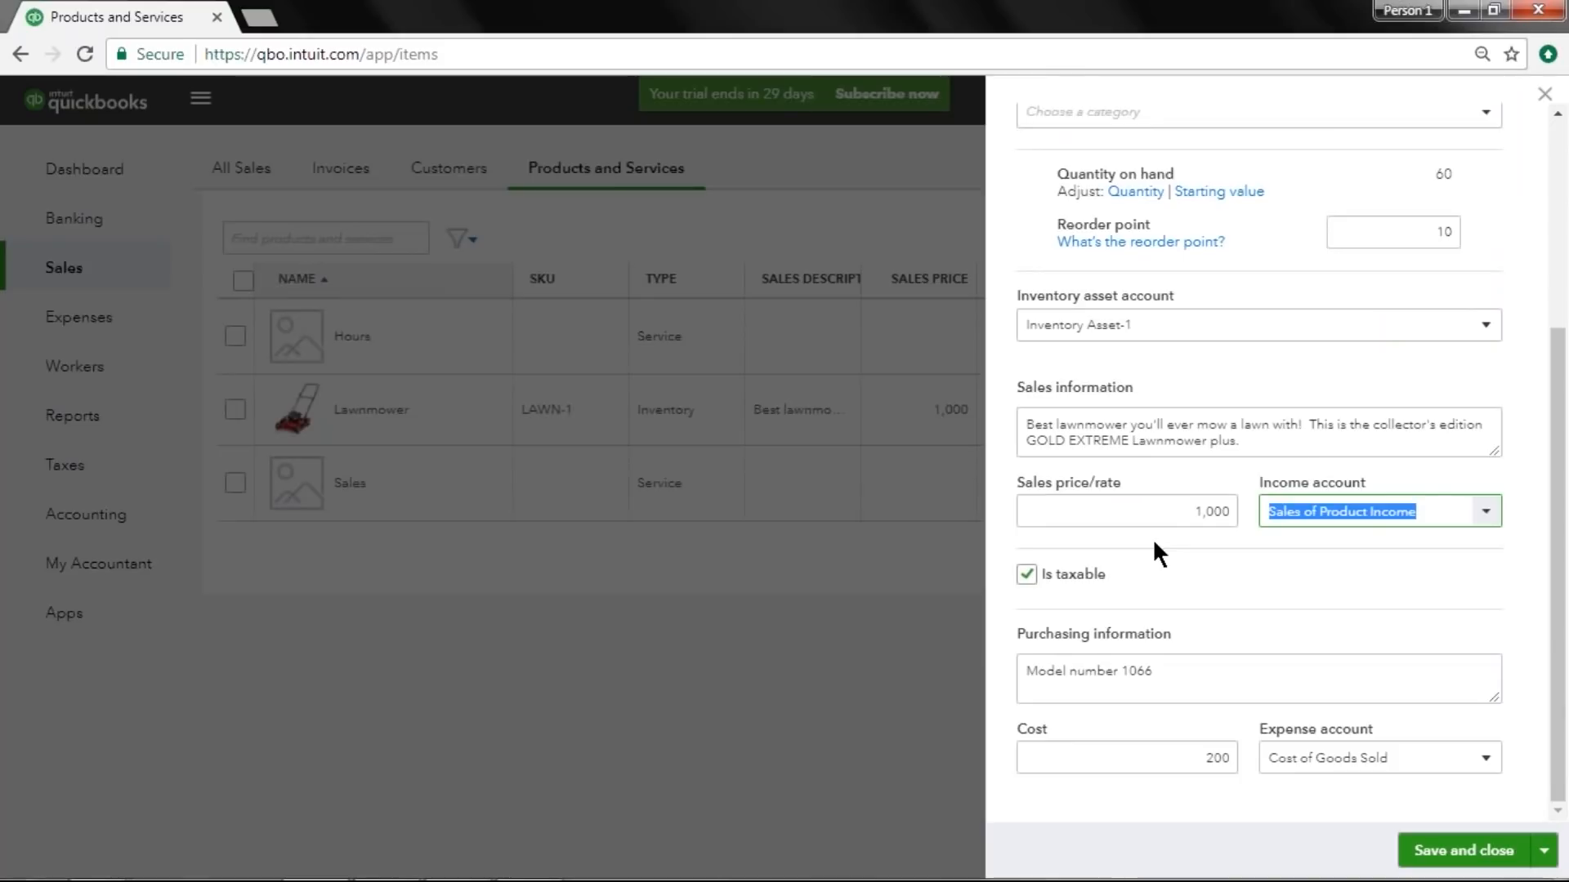
{"action": "left_click", "coordinate": [1275, 758]}
{"action": "left_click_drag", "start_coordinate": [1276, 754], "coordinate": [1180, 760]}
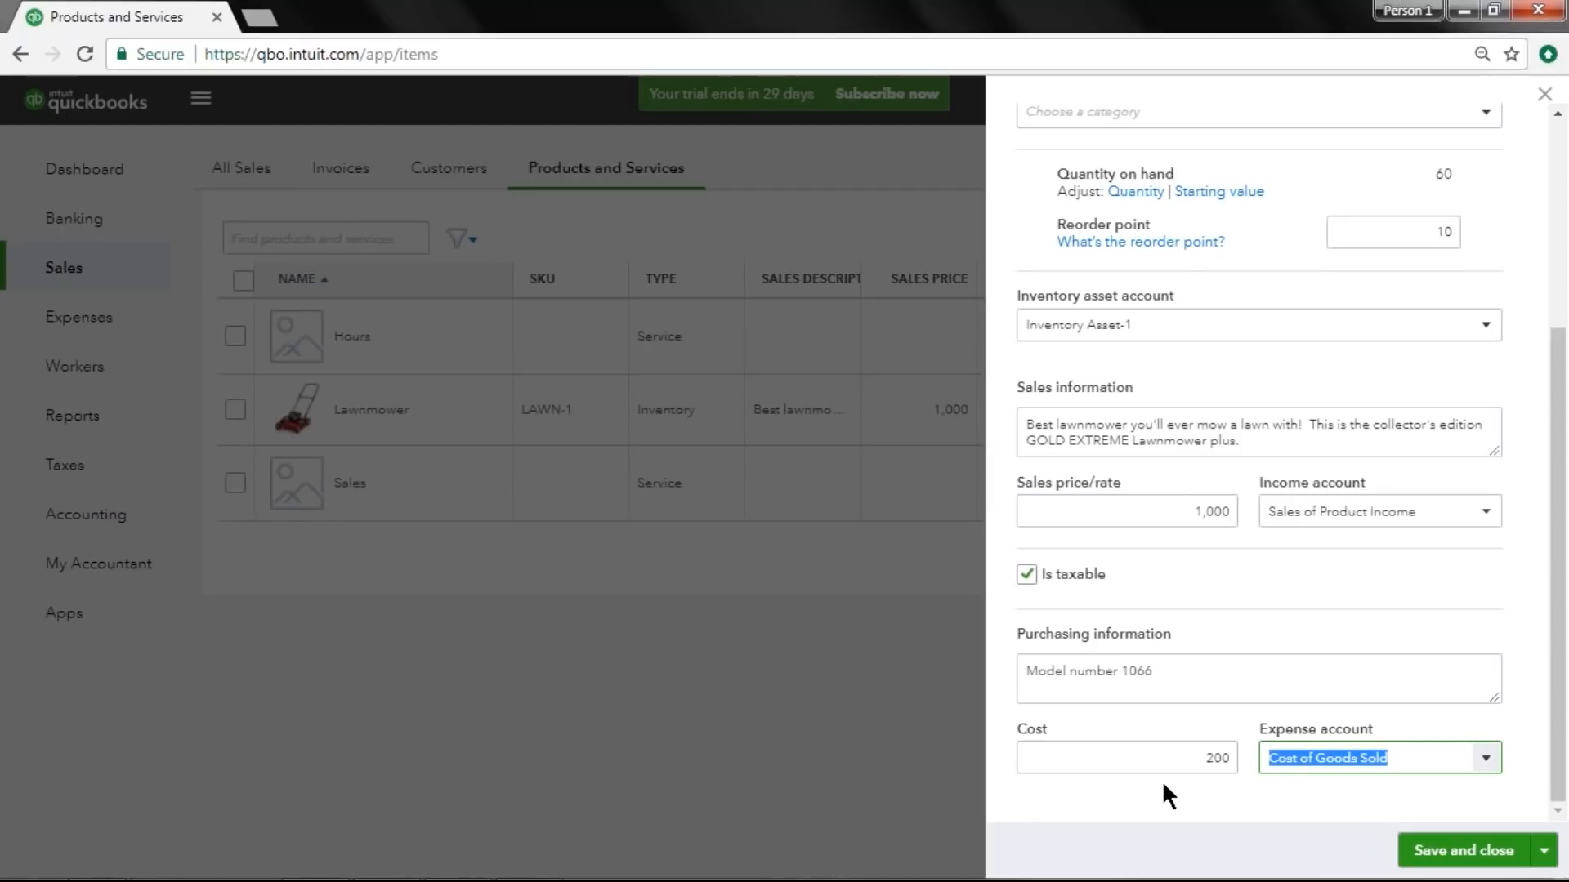
{"action": "left_click", "coordinate": [1544, 93]}
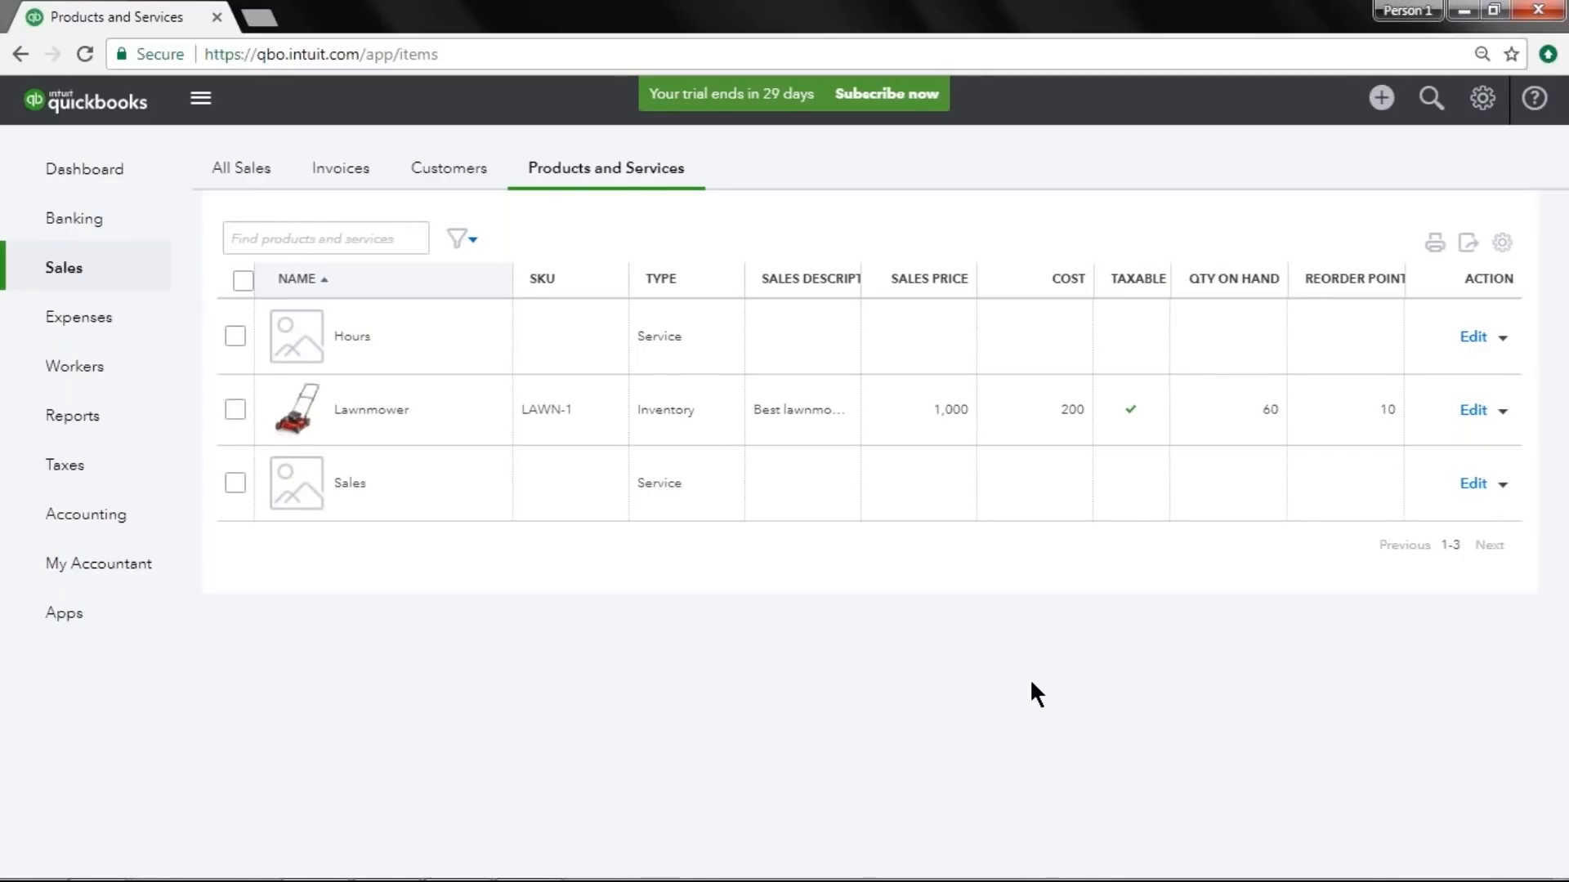
Search the reports for sales by product and open the Sales by Product/Service Summary report.
{"action": "left_click", "coordinate": [128, 435]}
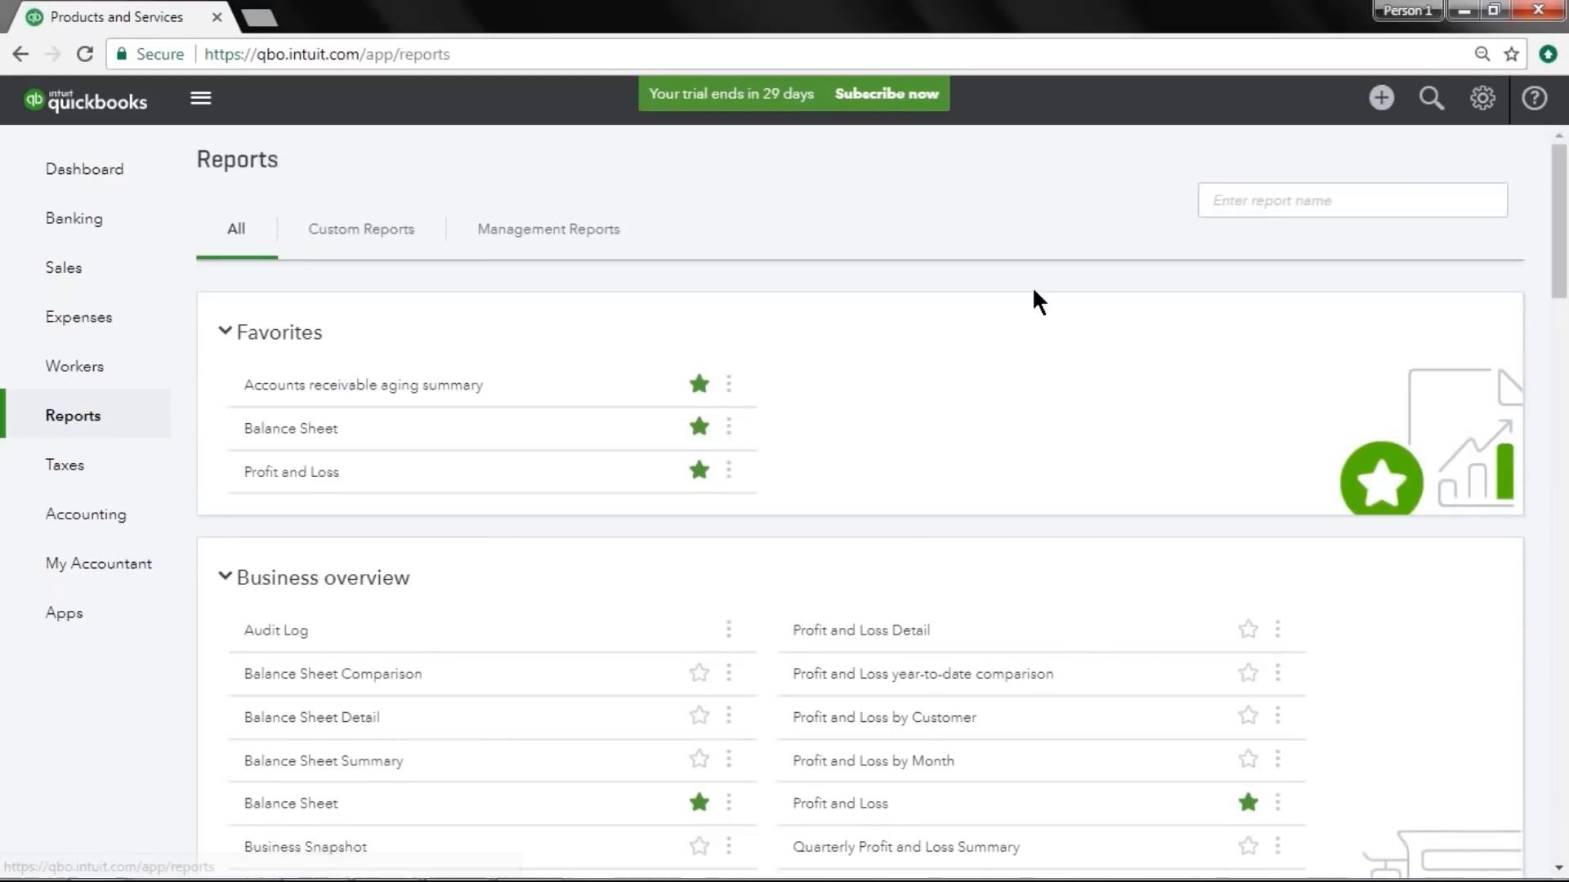
{"action": "left_click", "coordinate": [1297, 207]}
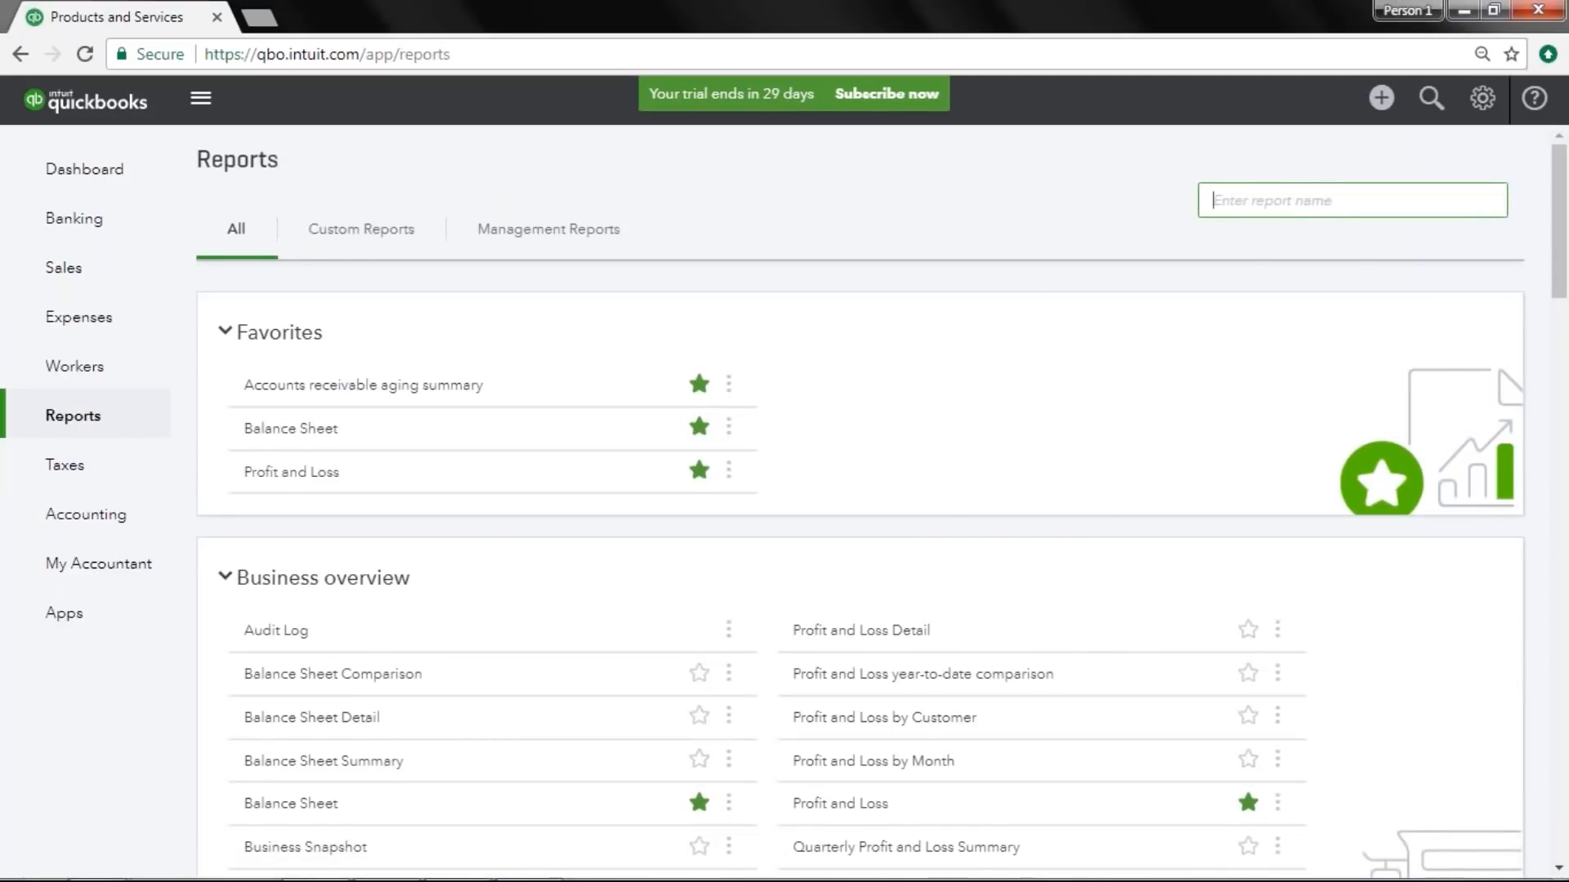
{"action": "type", "text": "sales by prod"}
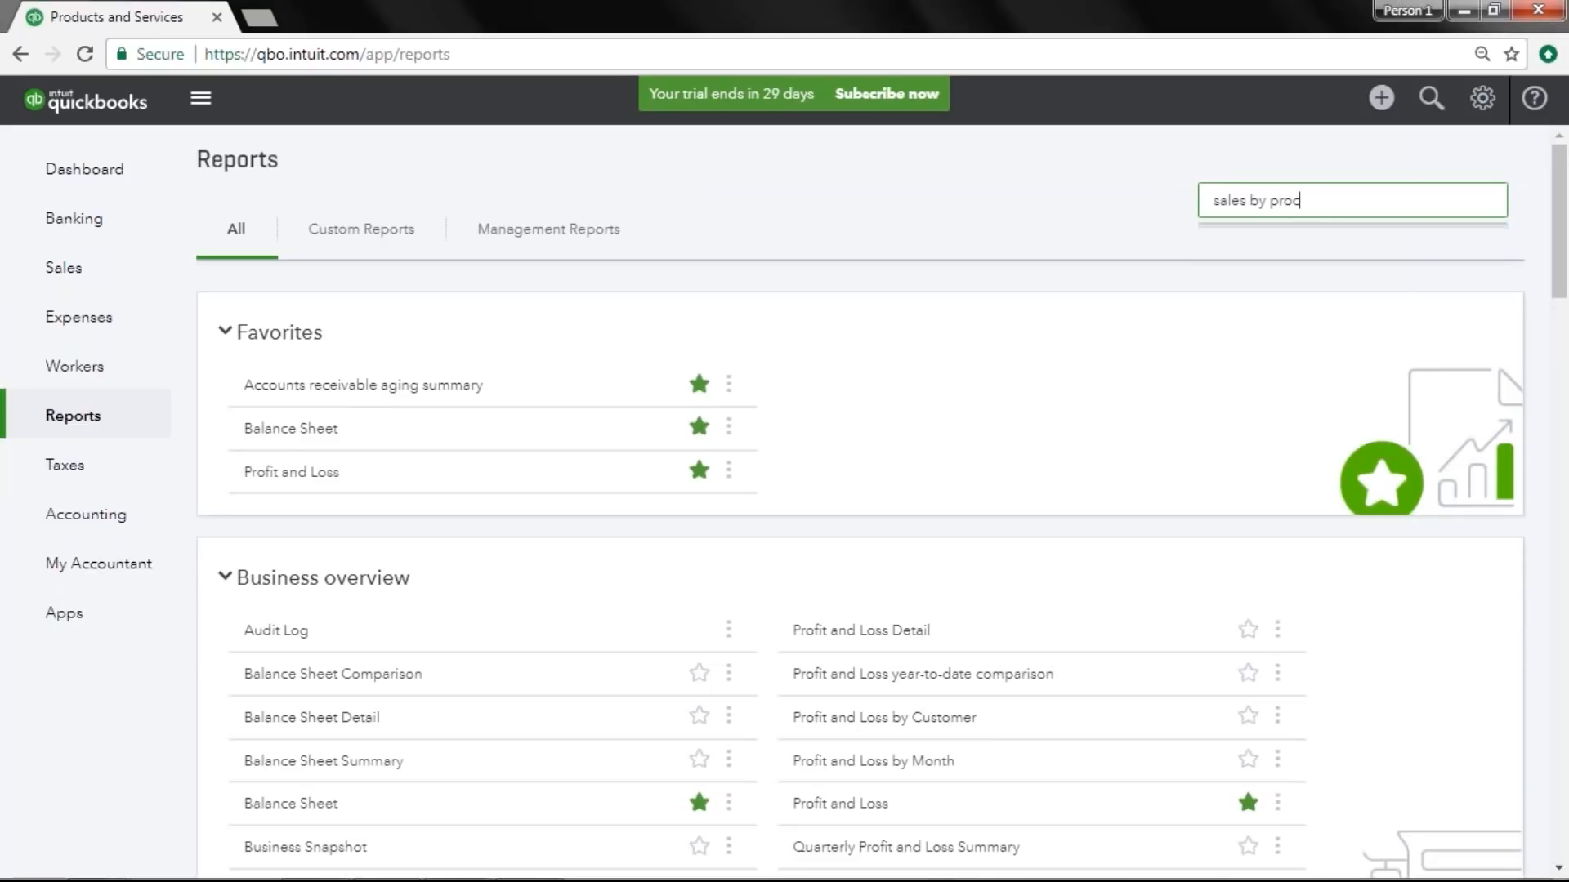
{"action": "type", "text": "uct"}
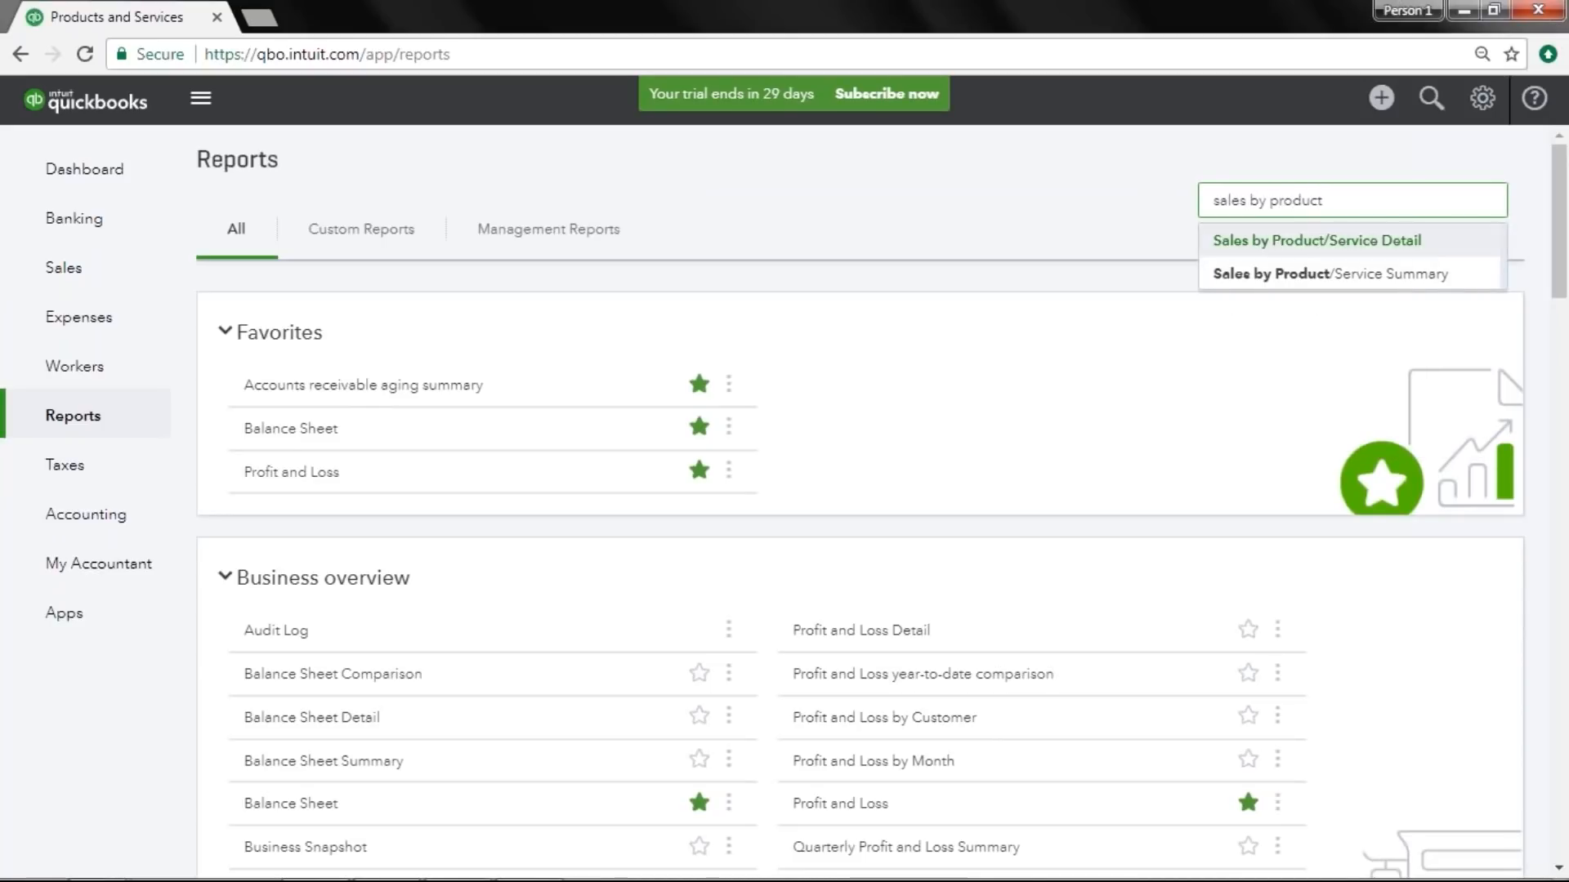
{"action": "left_click", "coordinate": [1421, 291]}
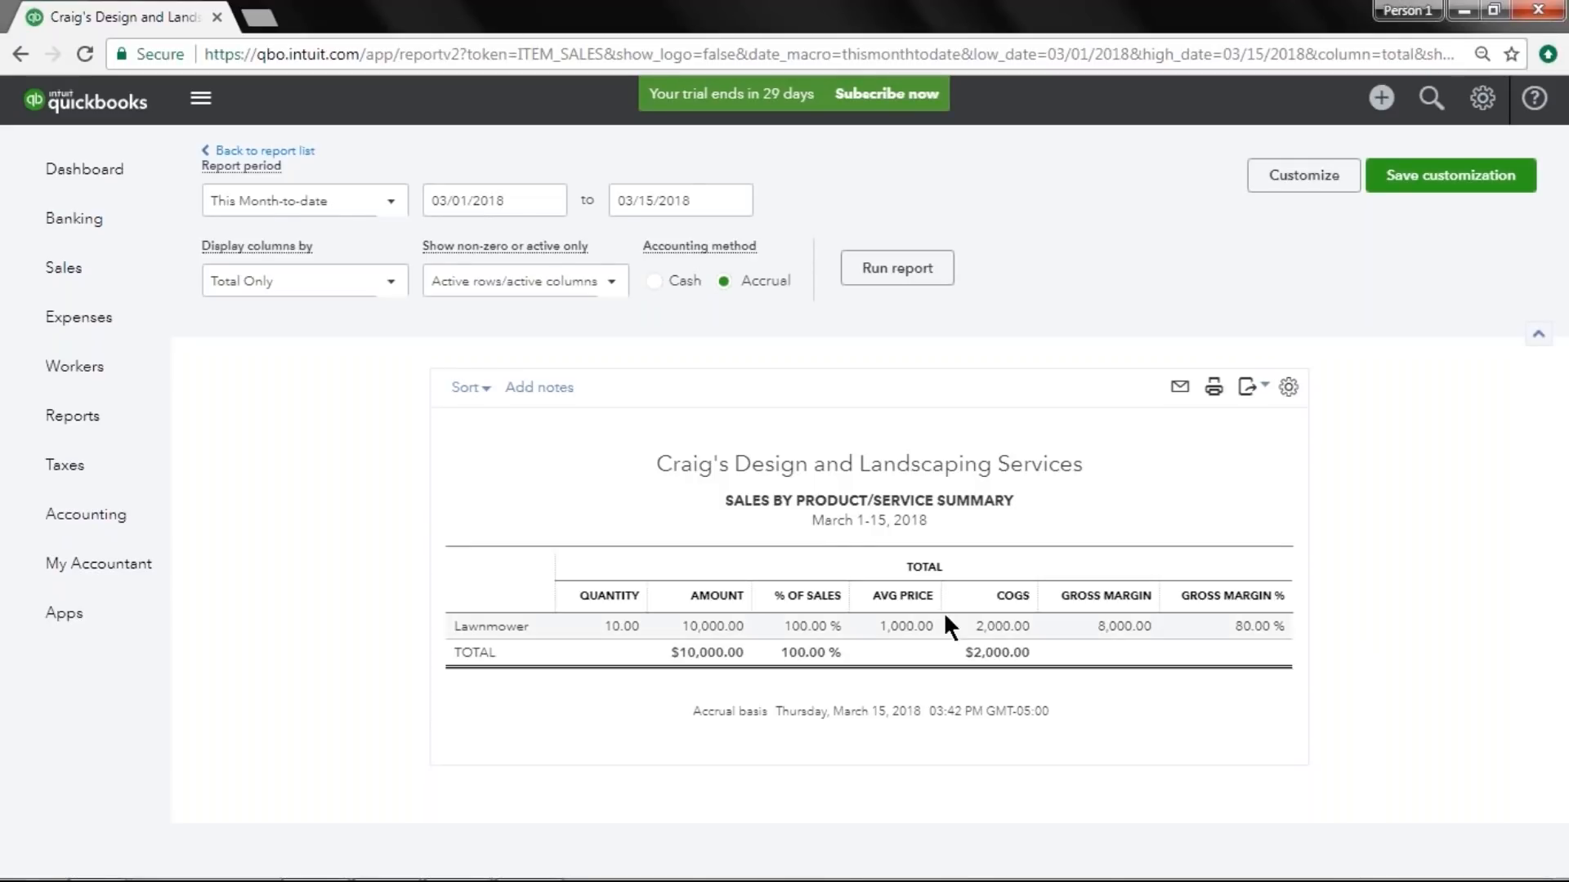
Search the reports for inventory and open the Inventory Valuation Detail report, then go back to the report list.
{"action": "left_click", "coordinate": [108, 432]}
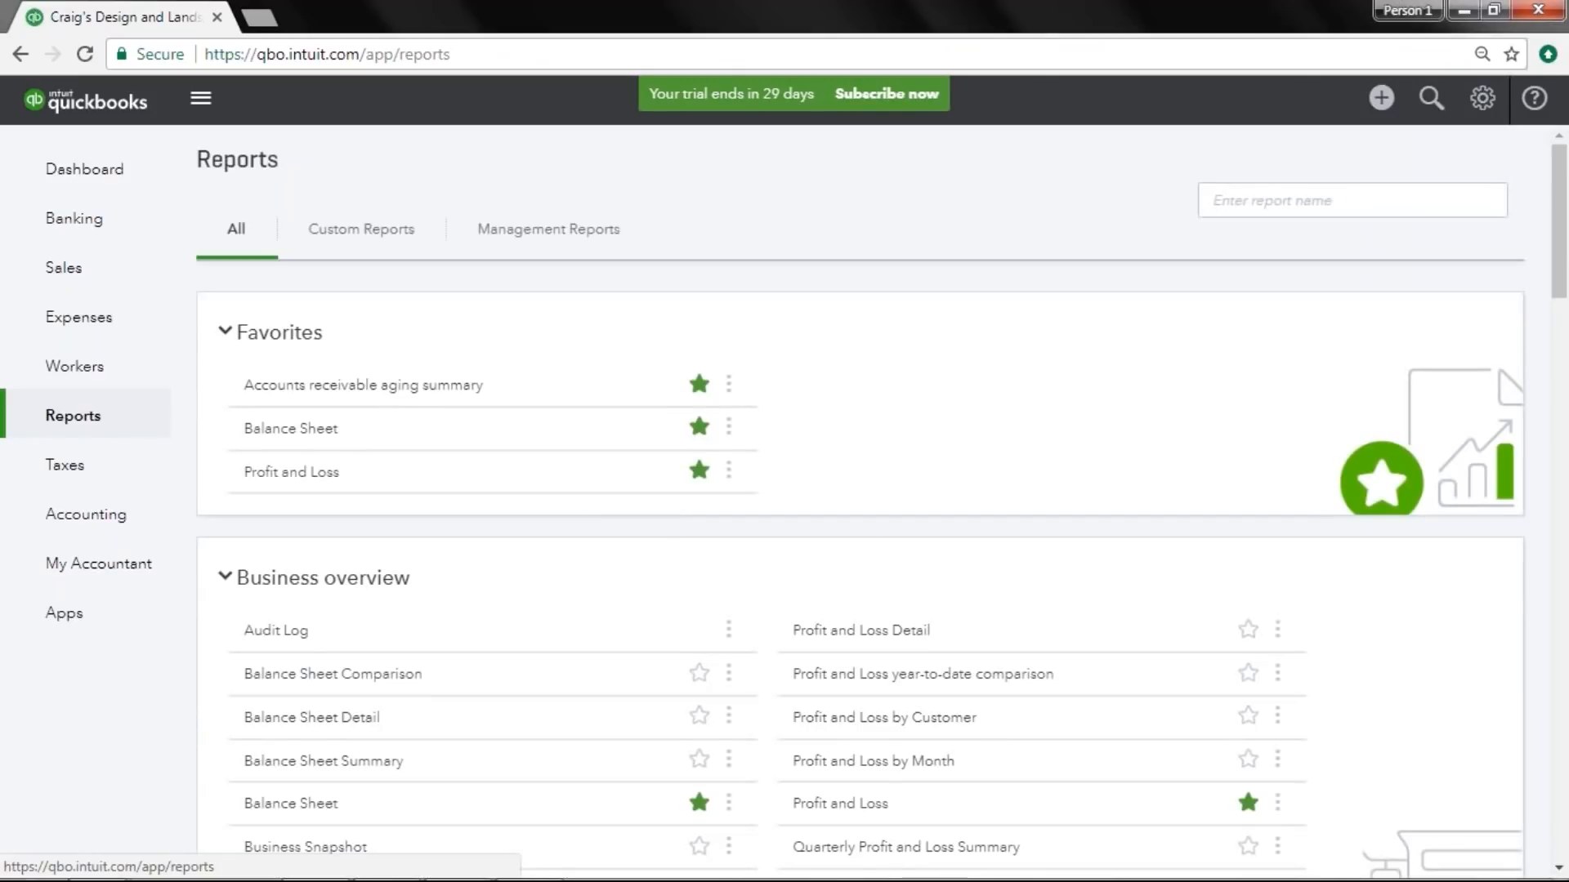
{"action": "left_click", "coordinate": [1310, 196]}
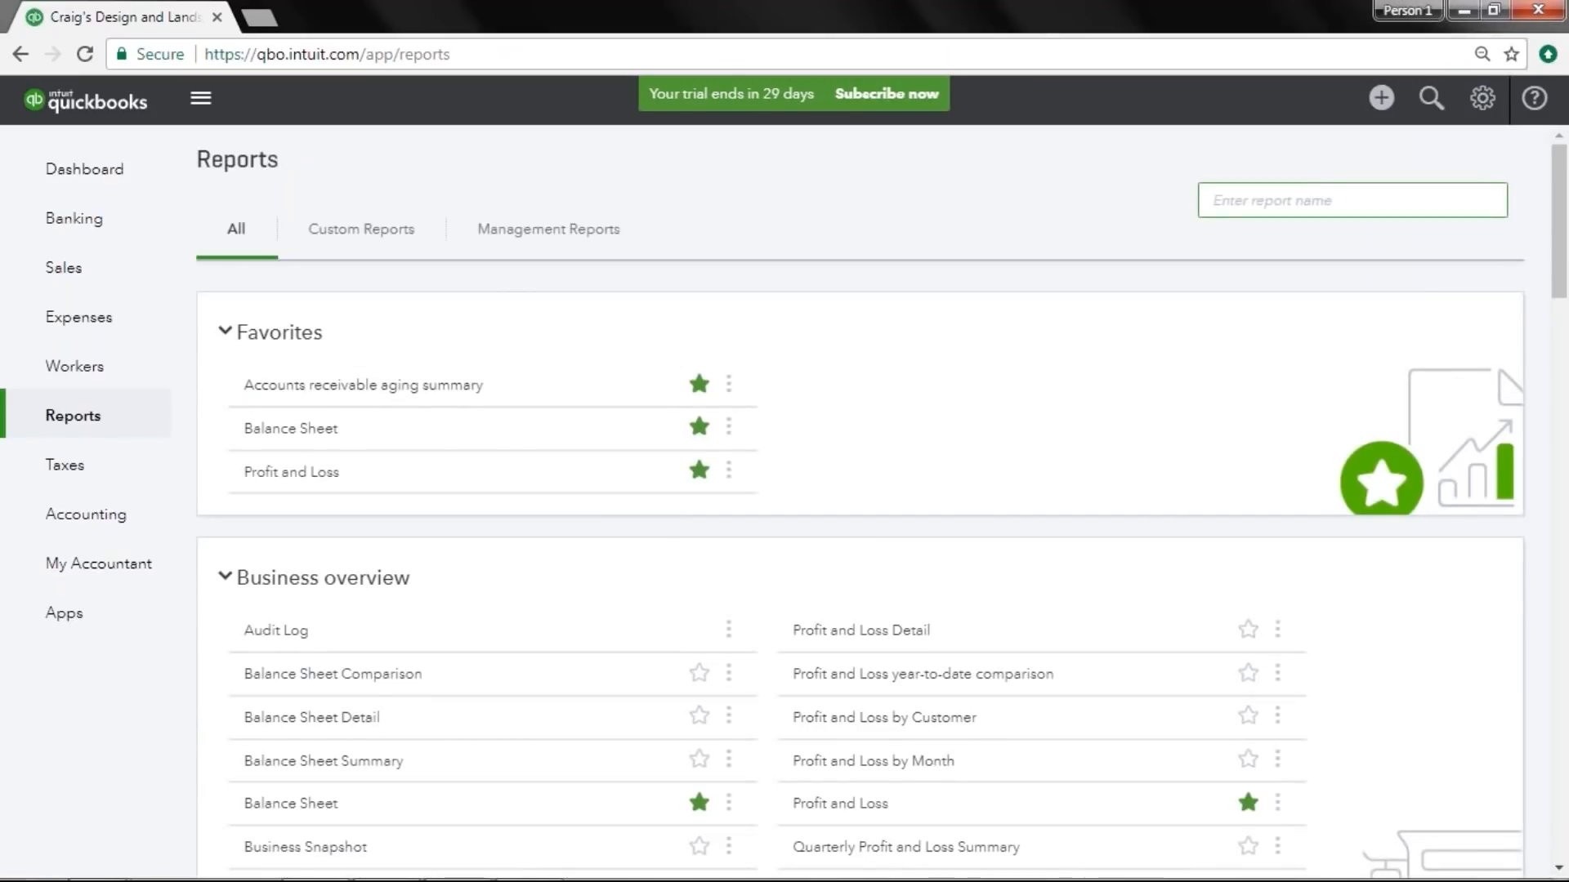
{"action": "type", "text": "inventory"}
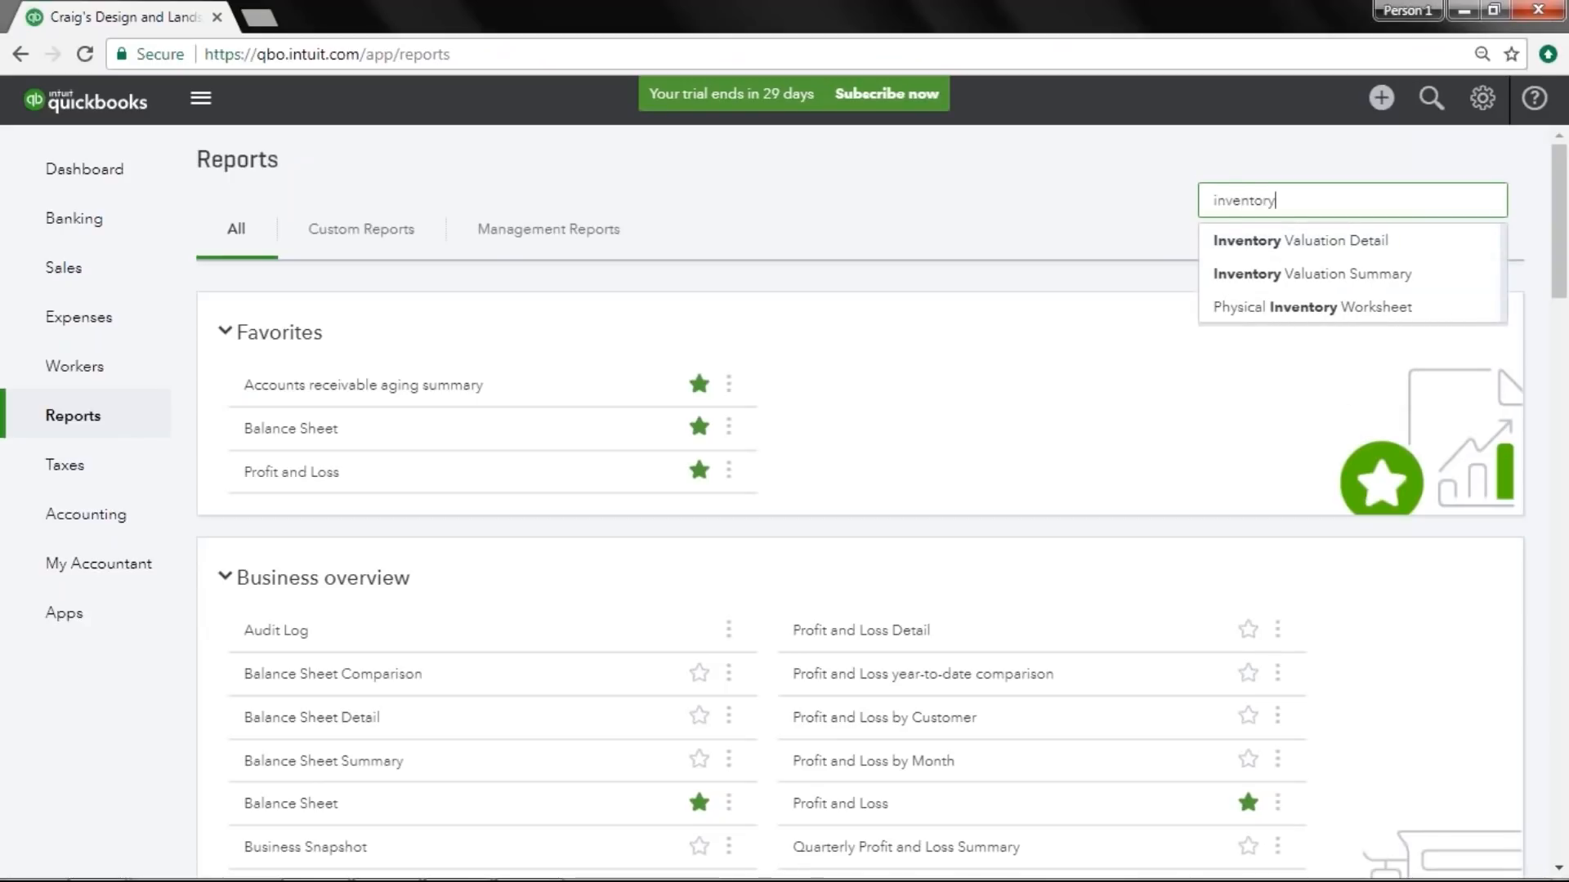
{"action": "left_click", "coordinate": [1403, 255]}
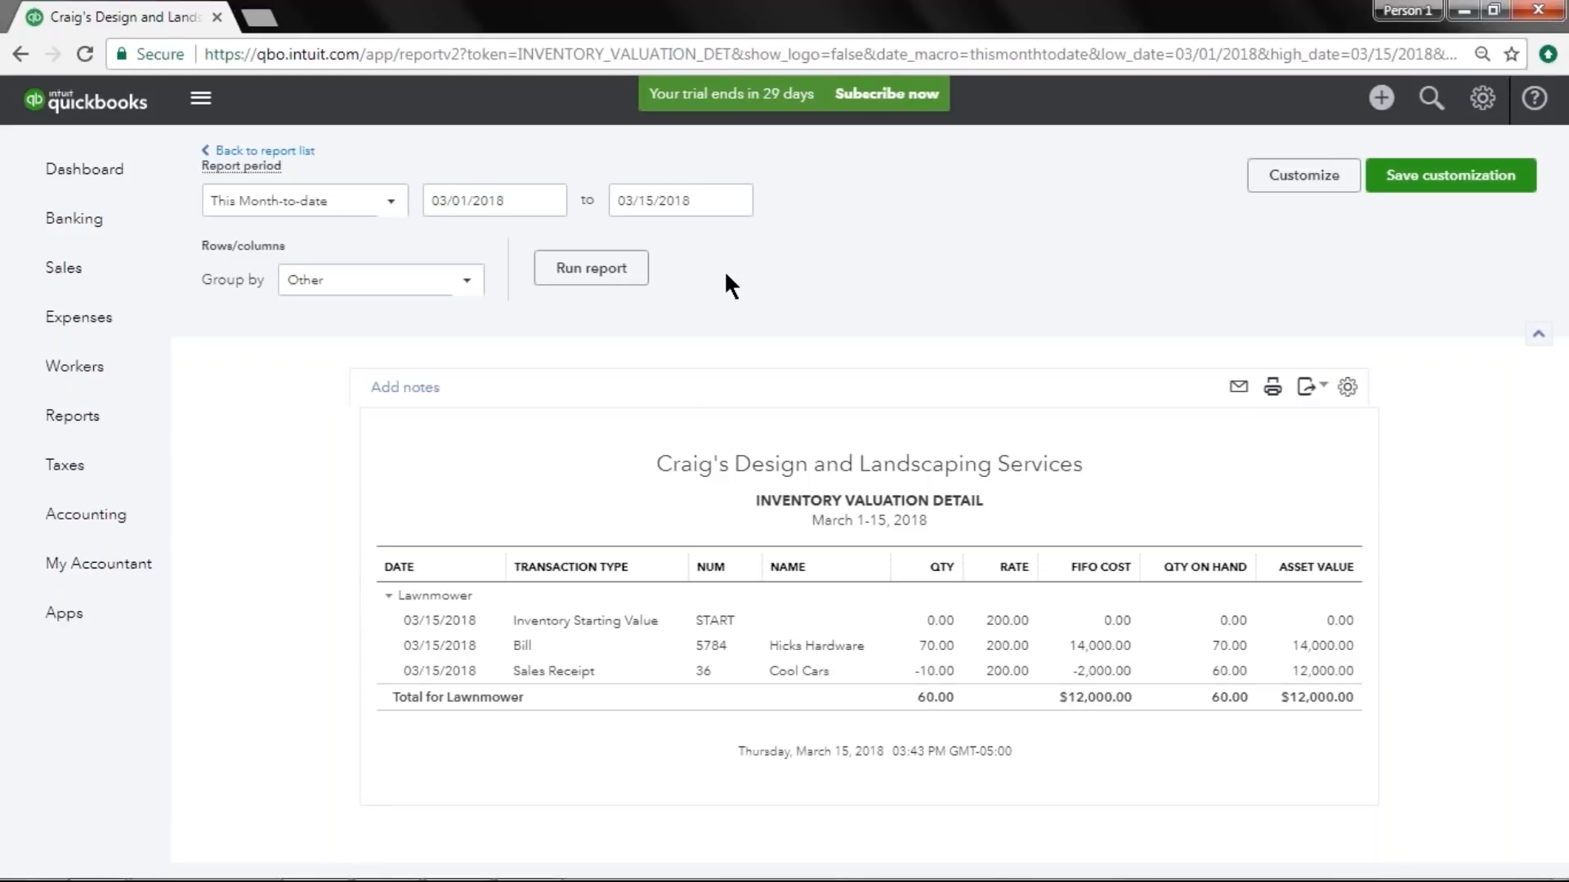
{"action": "left_click", "coordinate": [307, 153]}
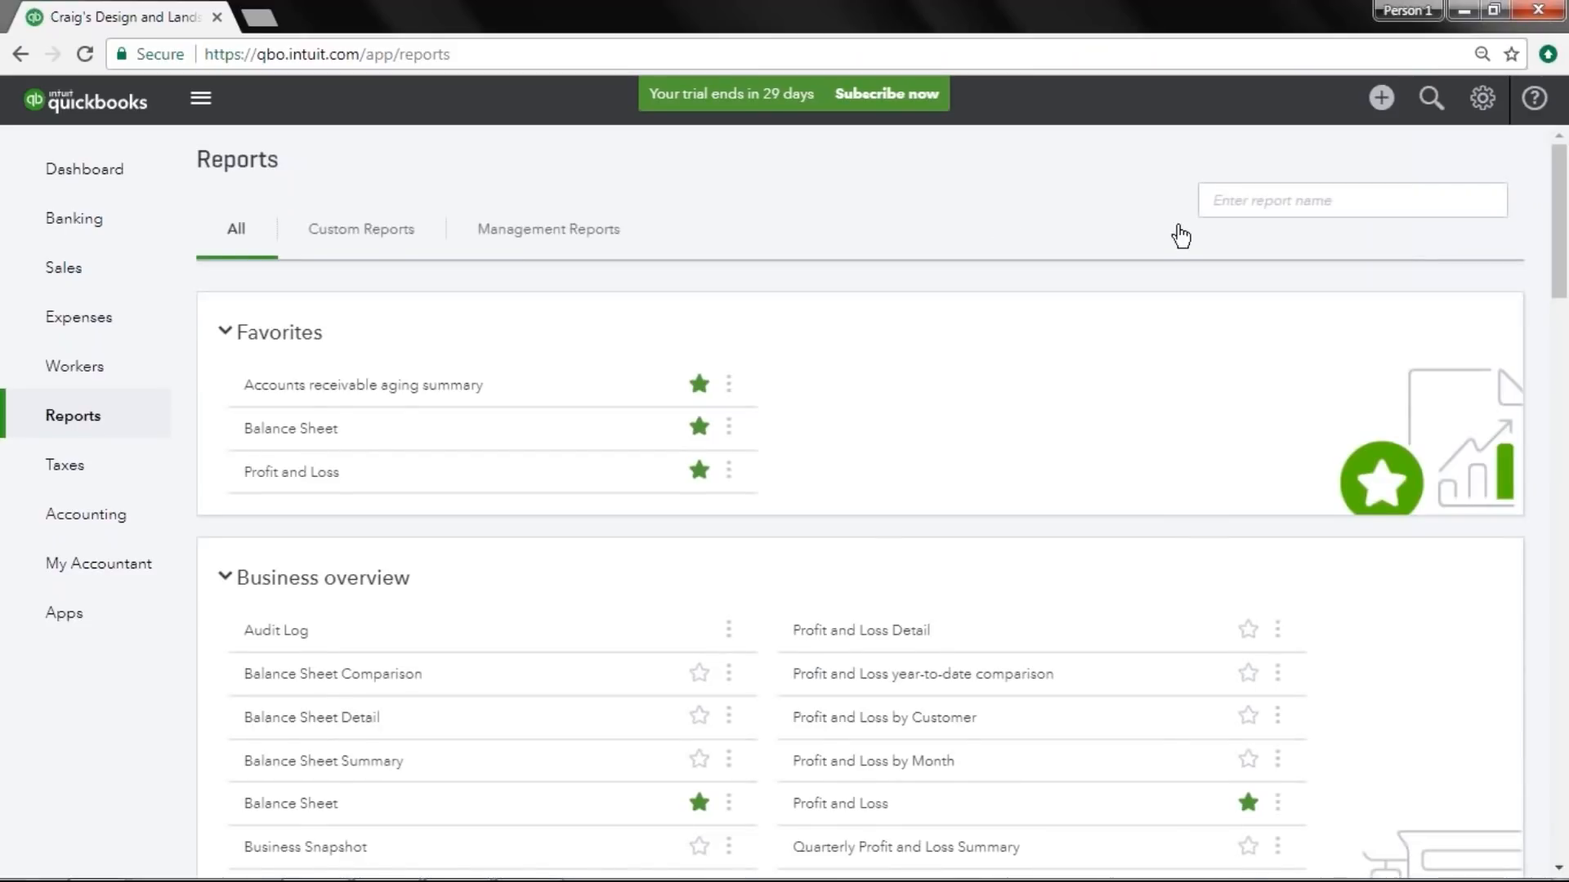
Search the reports for inventory, open the Inventory Valuation Summary report, and return to the report list.
{"action": "left_click", "coordinate": [1238, 210]}
{"action": "type", "text": "inventory"}
{"action": "key", "text": "BackSpace"}
{"action": "key", "text": "BackSpace"}
{"action": "key", "text": "BackSpace"}
{"action": "key", "text": "BackSpace"}
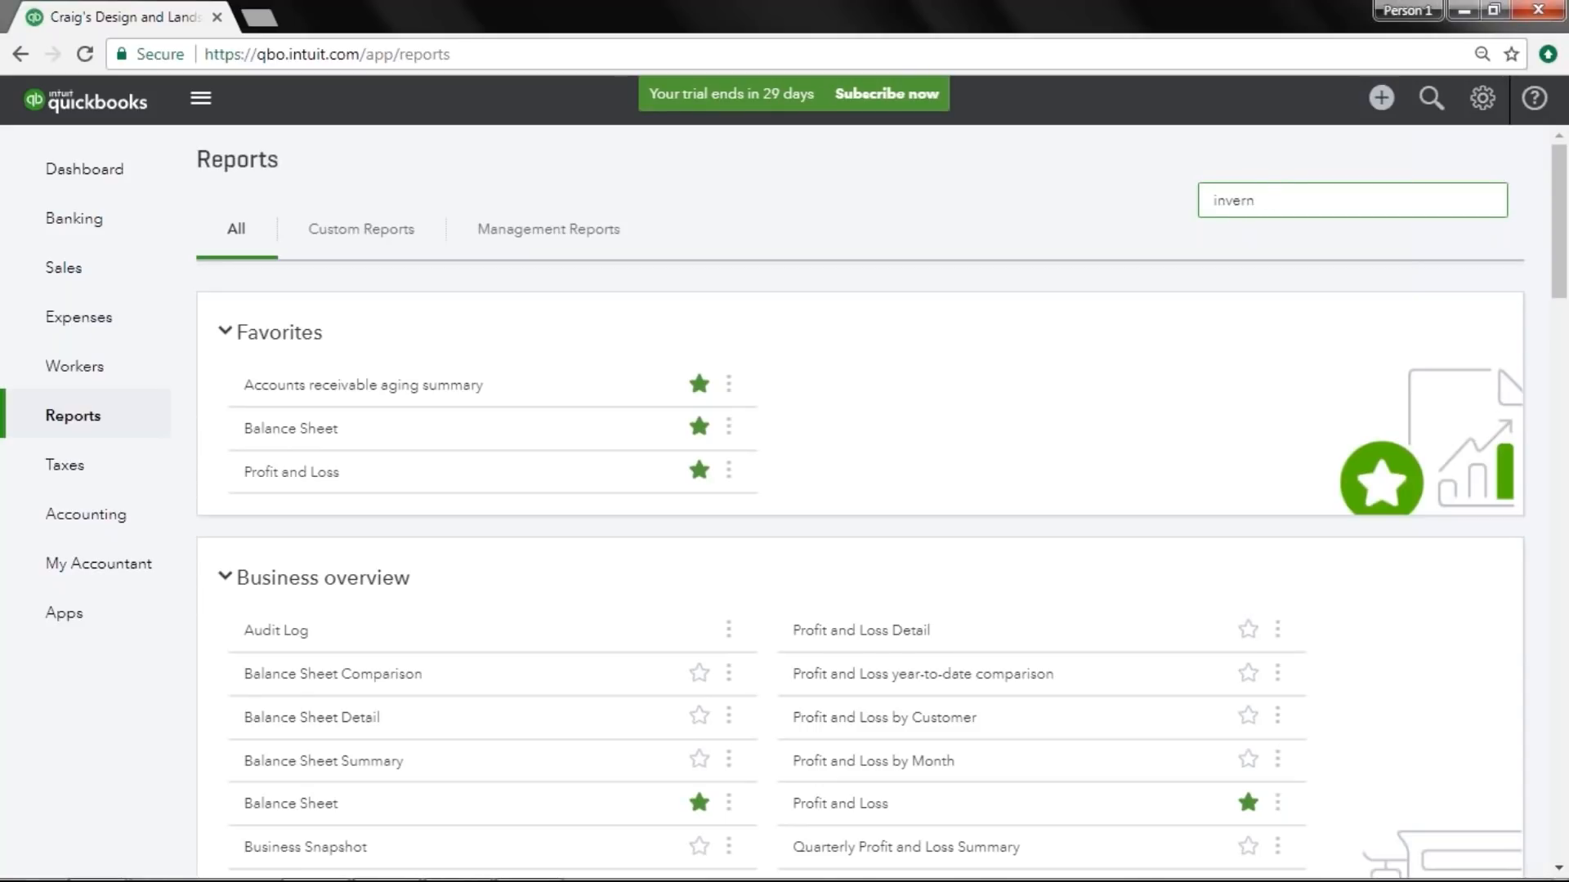
{"action": "key", "text": "BackSpace"}
{"action": "key", "text": "BackSpace"}
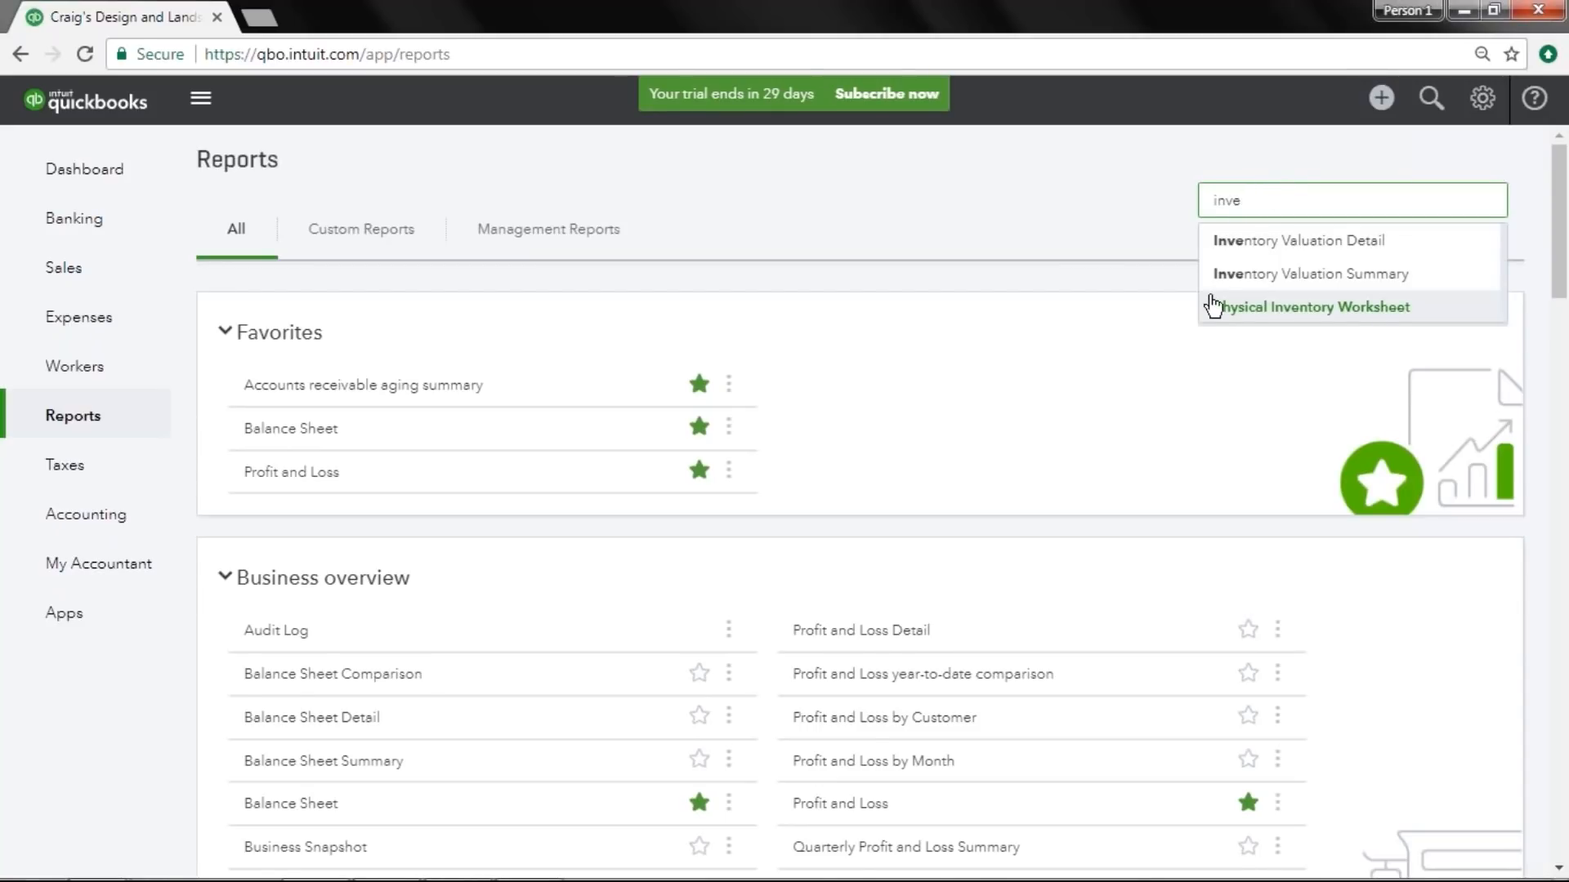
{"action": "left_click", "coordinate": [1250, 281]}
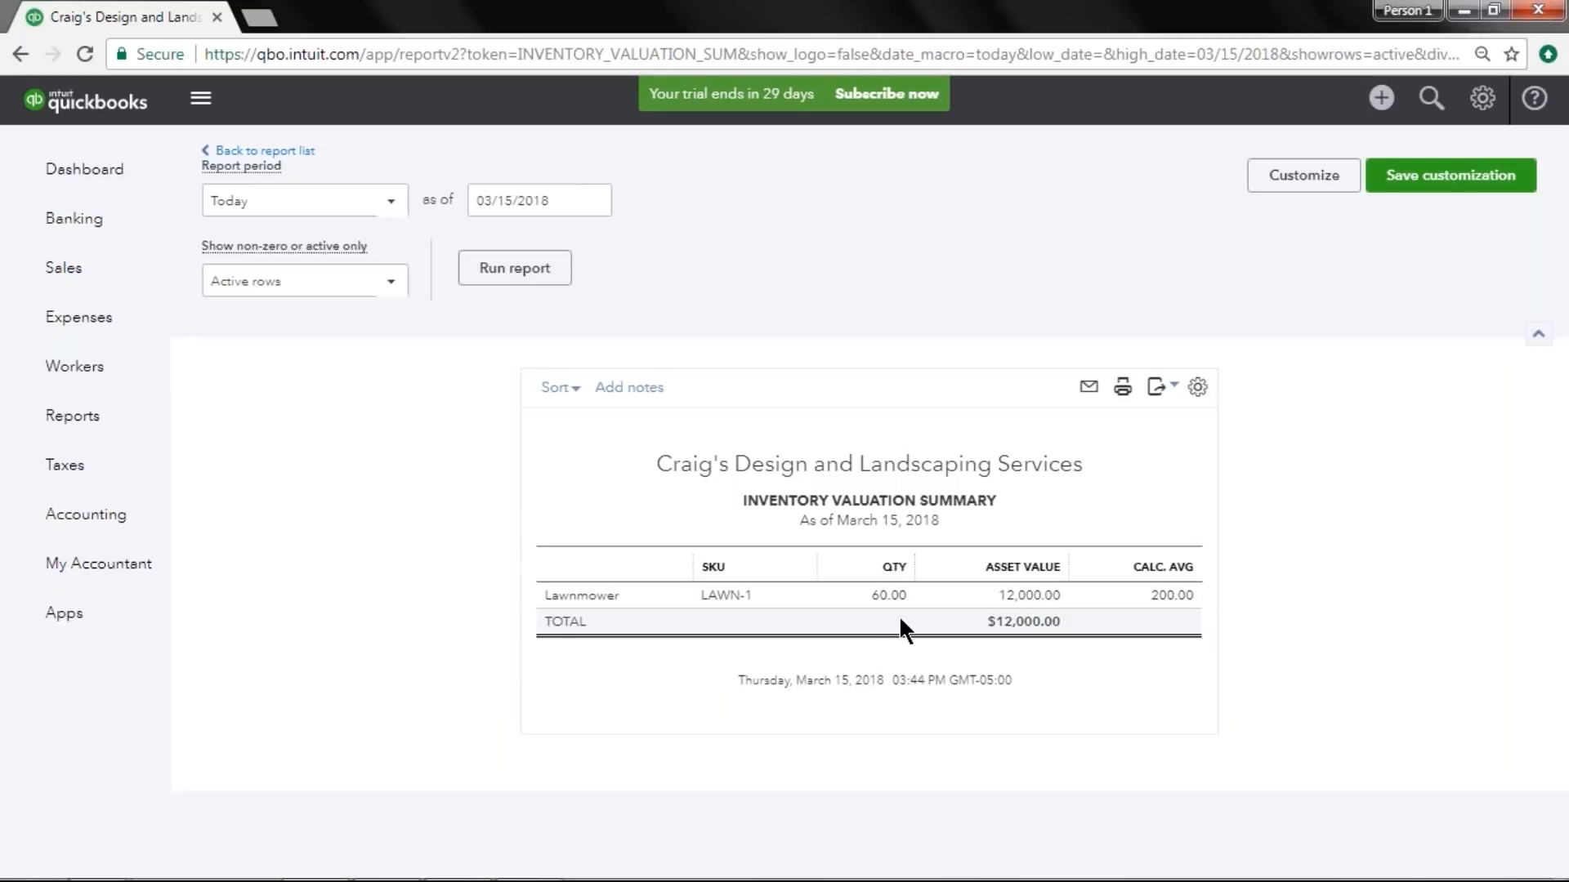
{"action": "left_click", "coordinate": [301, 152]}
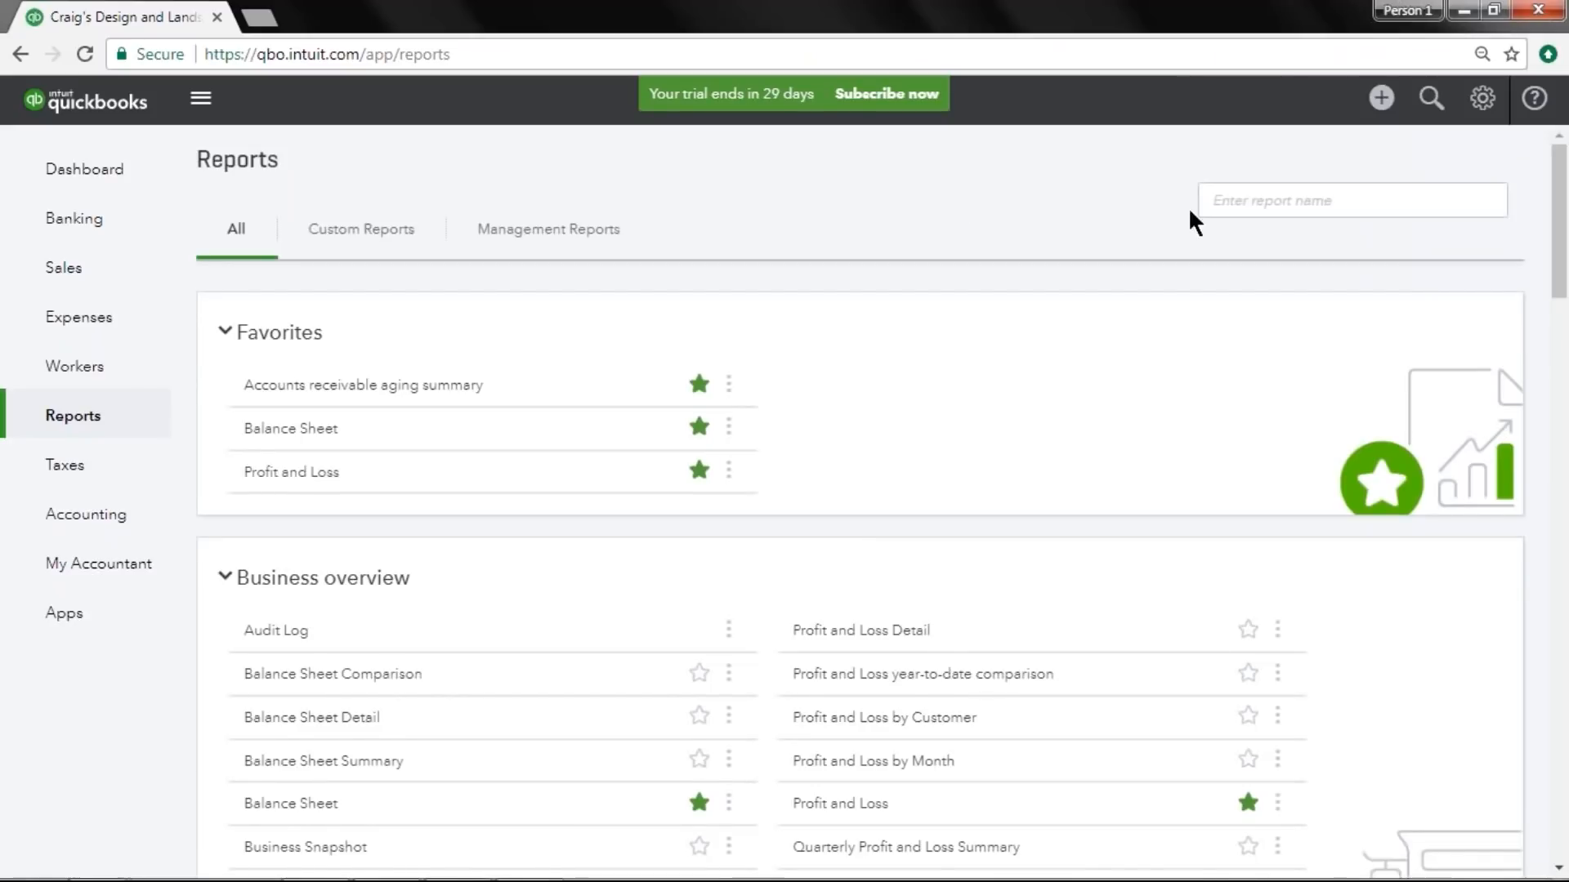
Search the reports for inventory and open the Physical Inventory Worksheet report.
{"action": "left_click", "coordinate": [1201, 210]}
{"action": "type", "text": "inventory"}
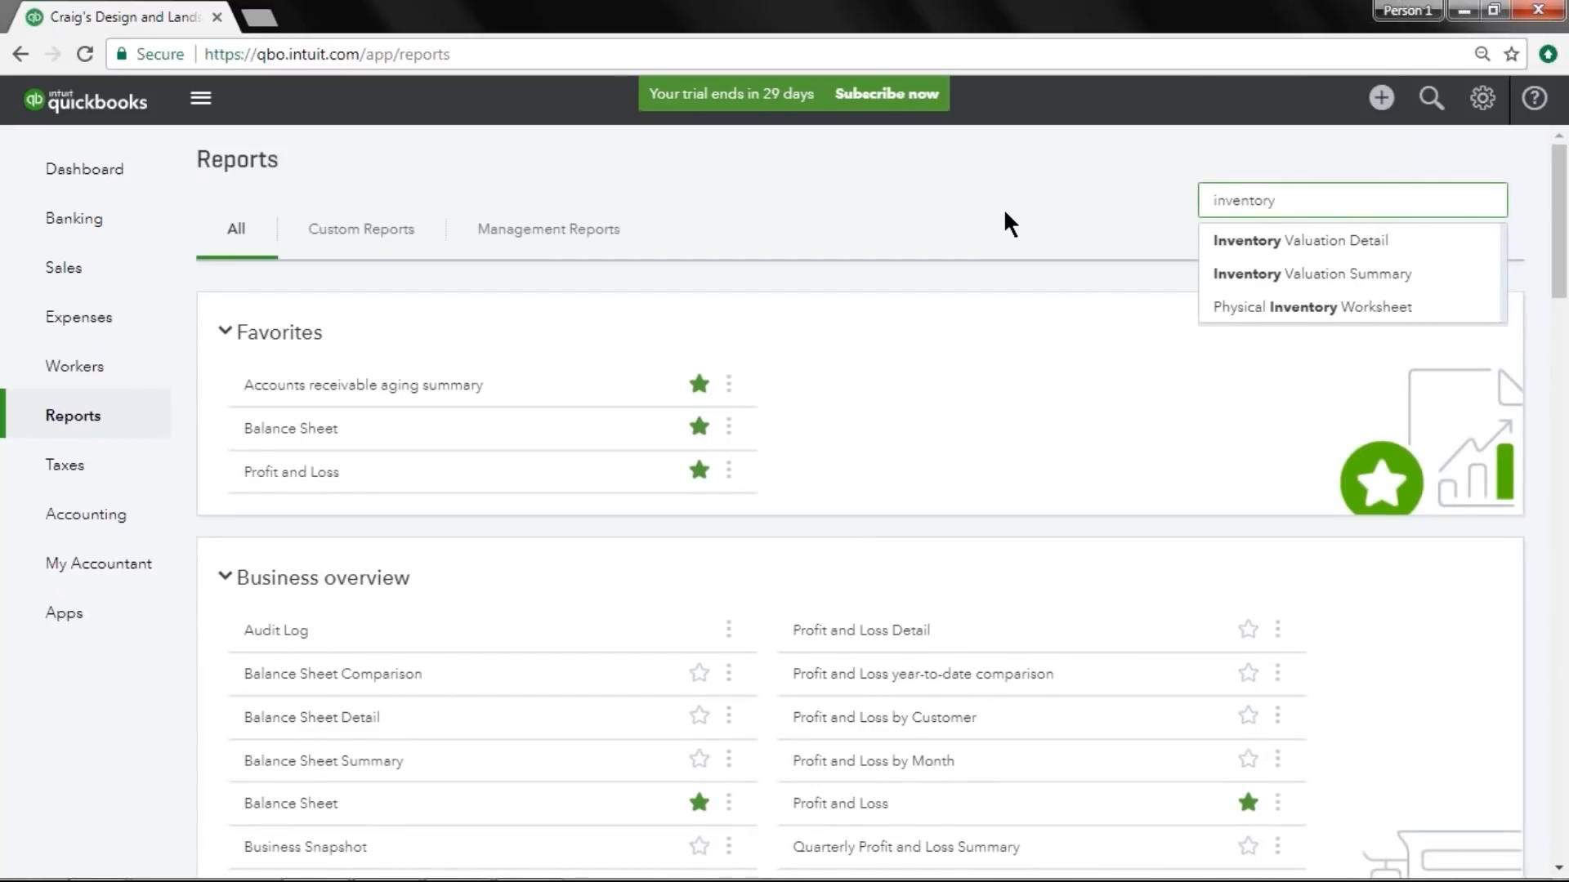
{"action": "left_click", "coordinate": [1428, 319]}
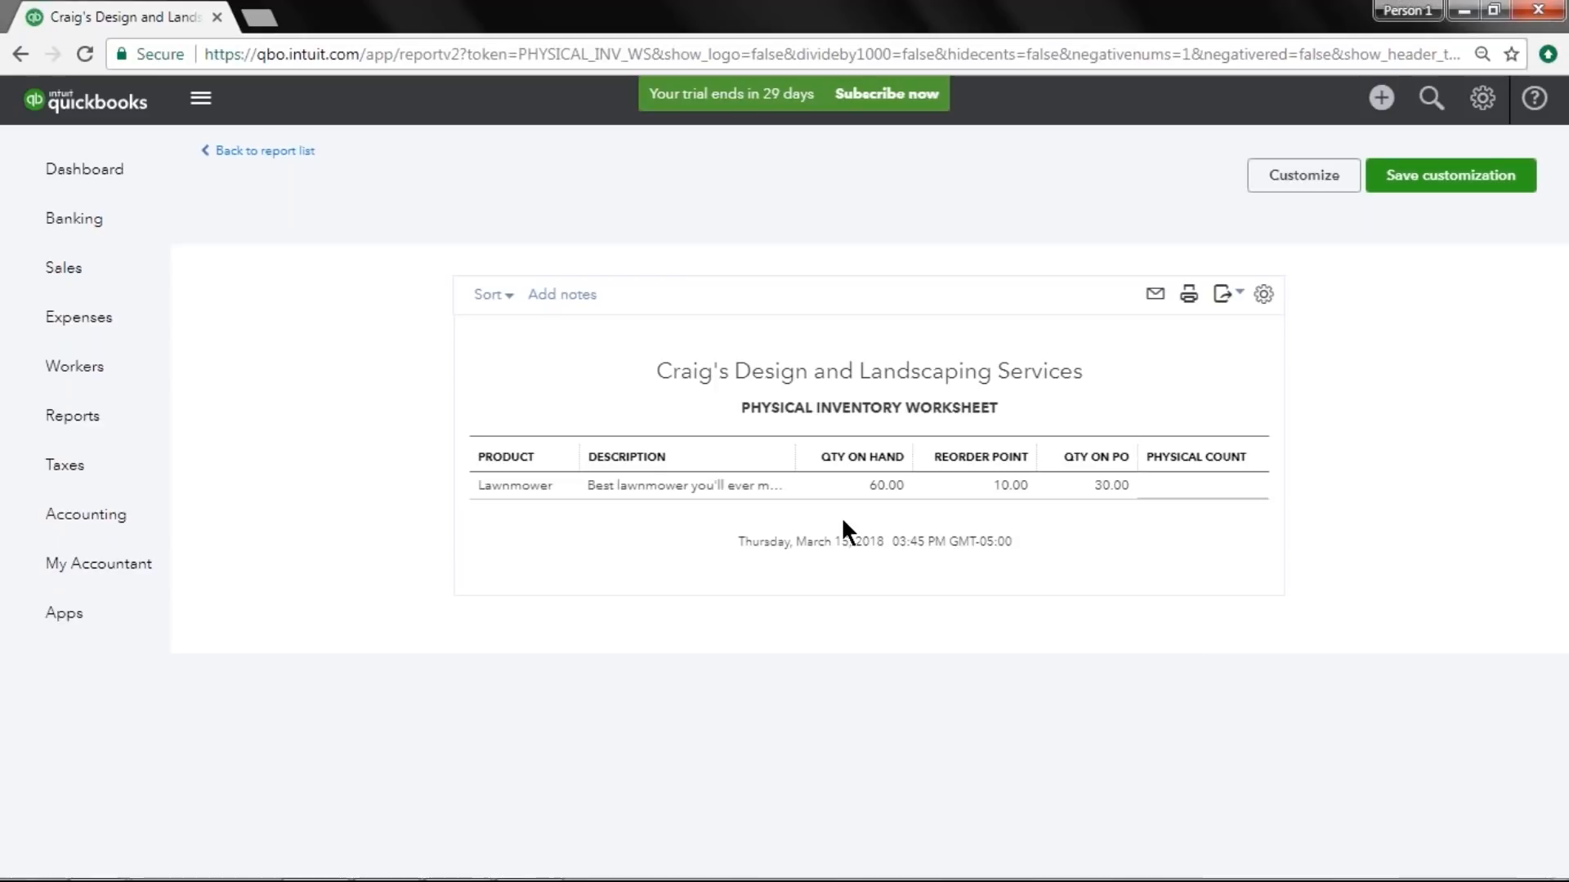
Start a new inventory quantity adjustment and set the Lawnmower product's new quantity to 58.
{"action": "left_click", "coordinate": [1381, 99]}
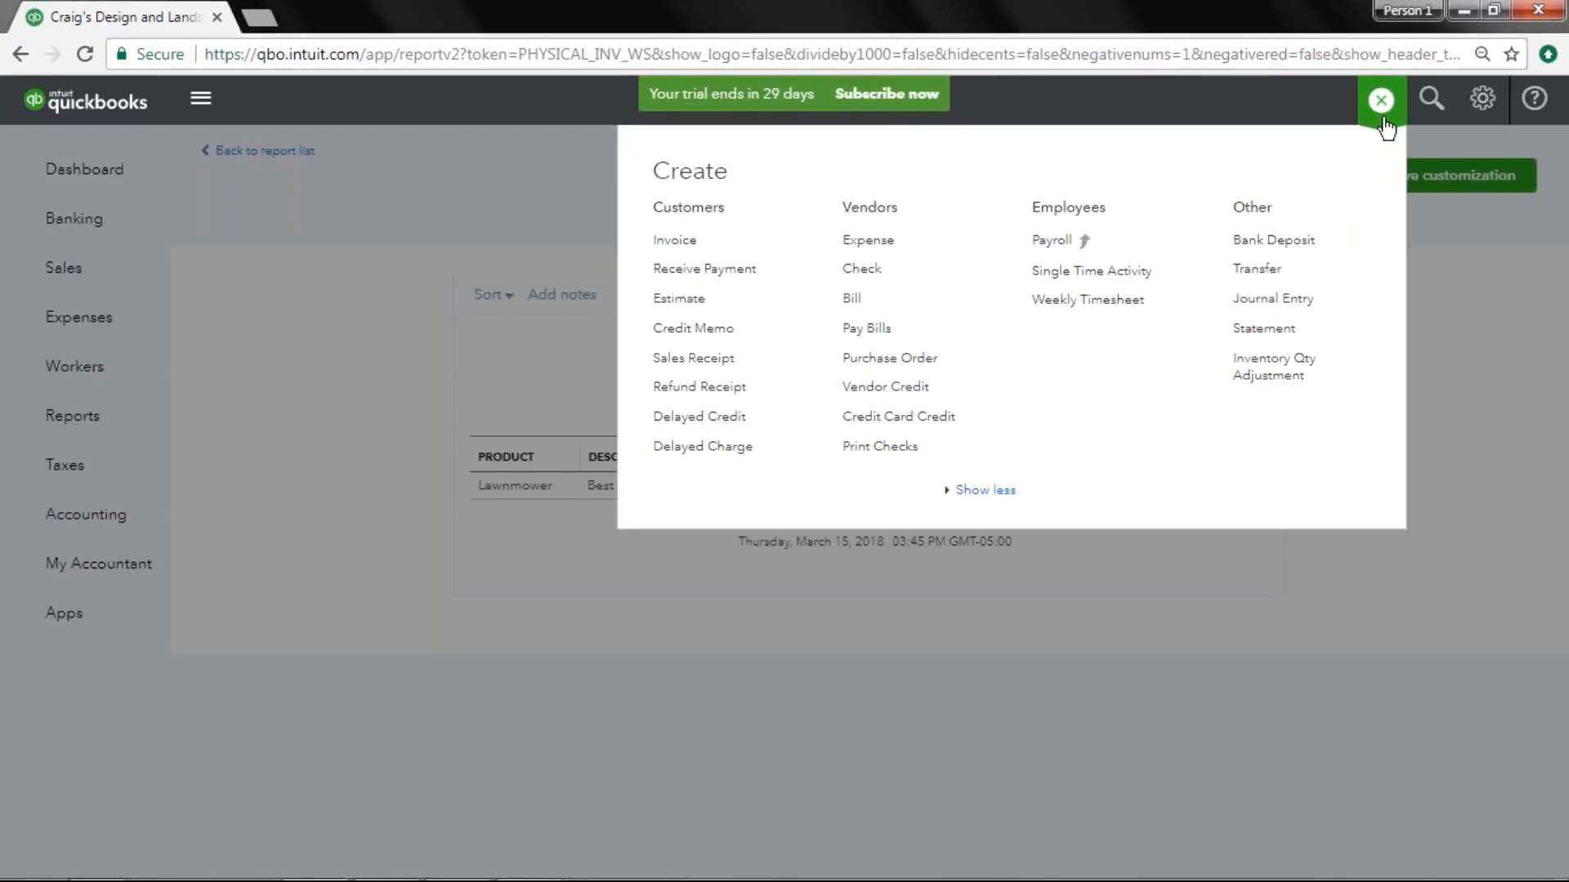
{"action": "left_click", "coordinate": [1343, 369]}
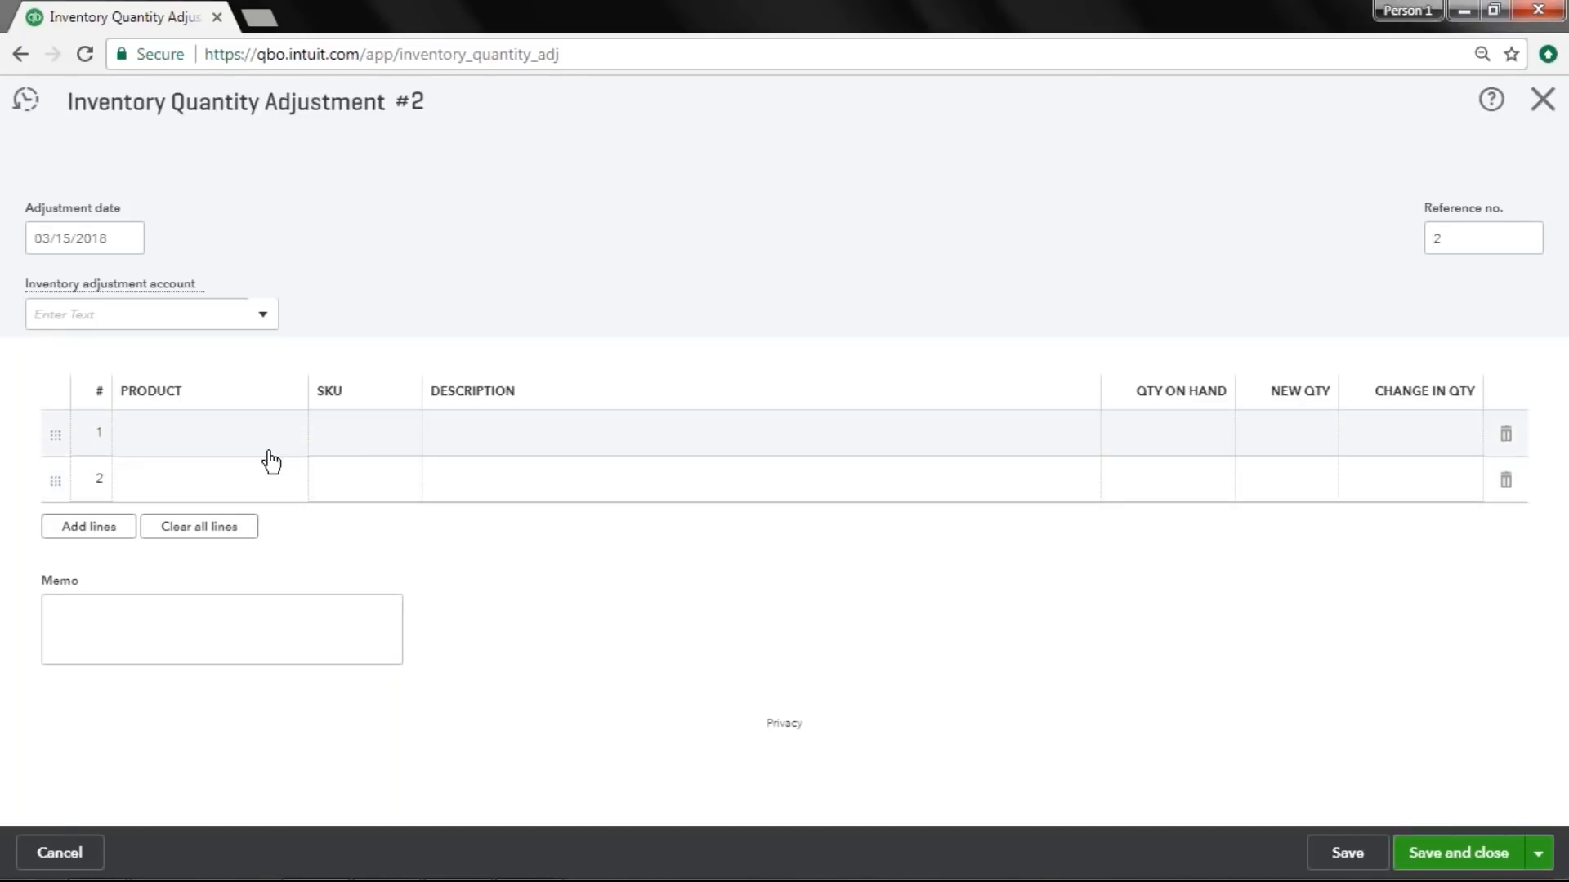
{"action": "left_click", "coordinate": [382, 433]}
{"action": "type", "text": "Lawnmower"}
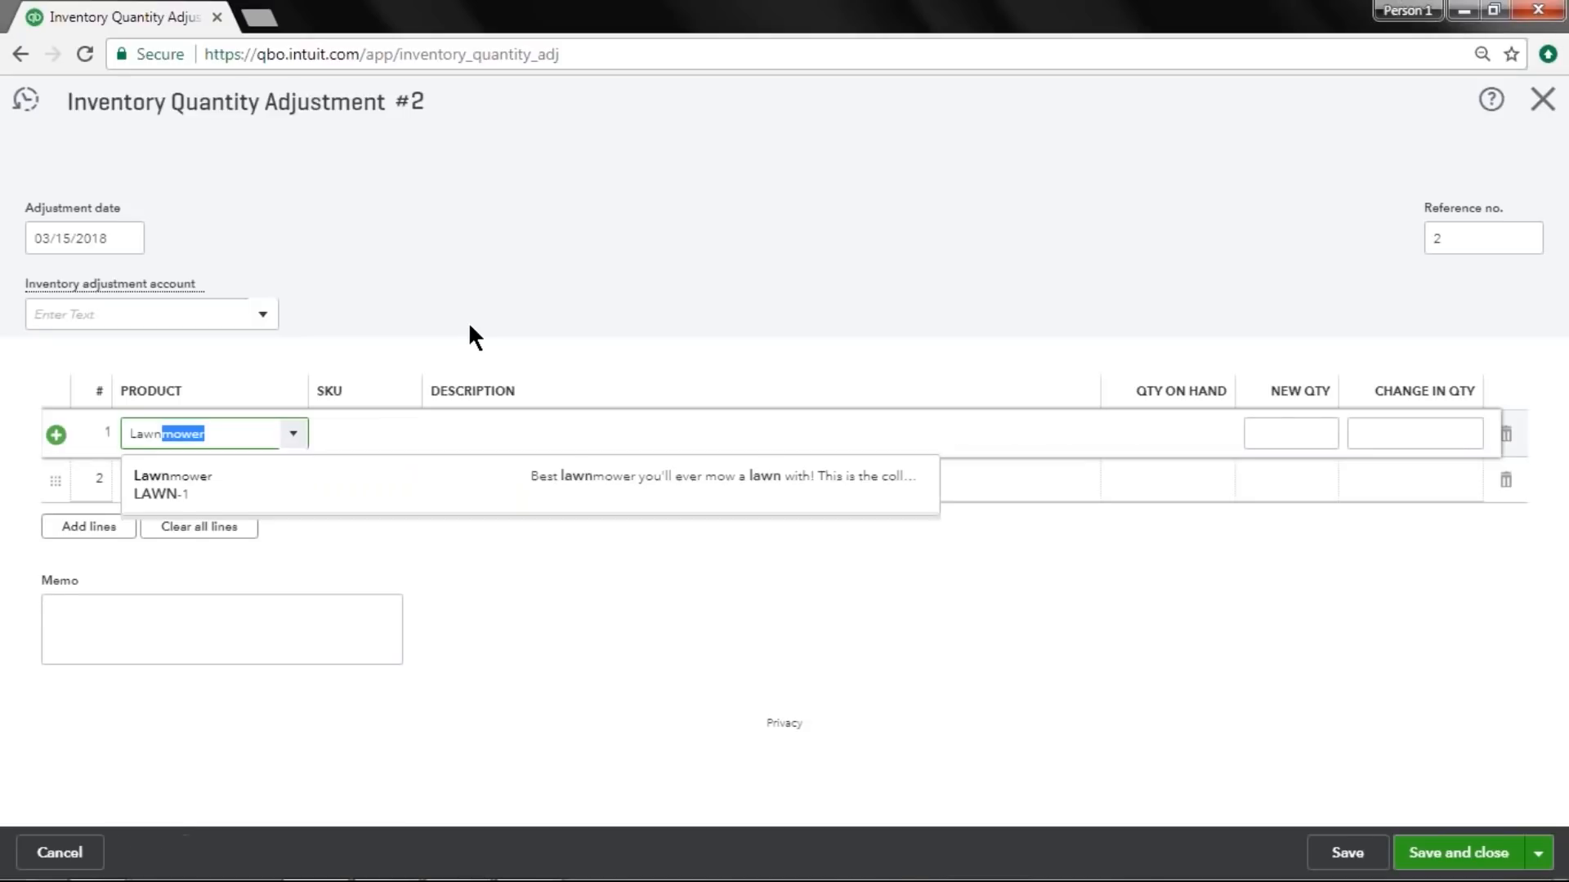
{"action": "key", "text": "Tab"}
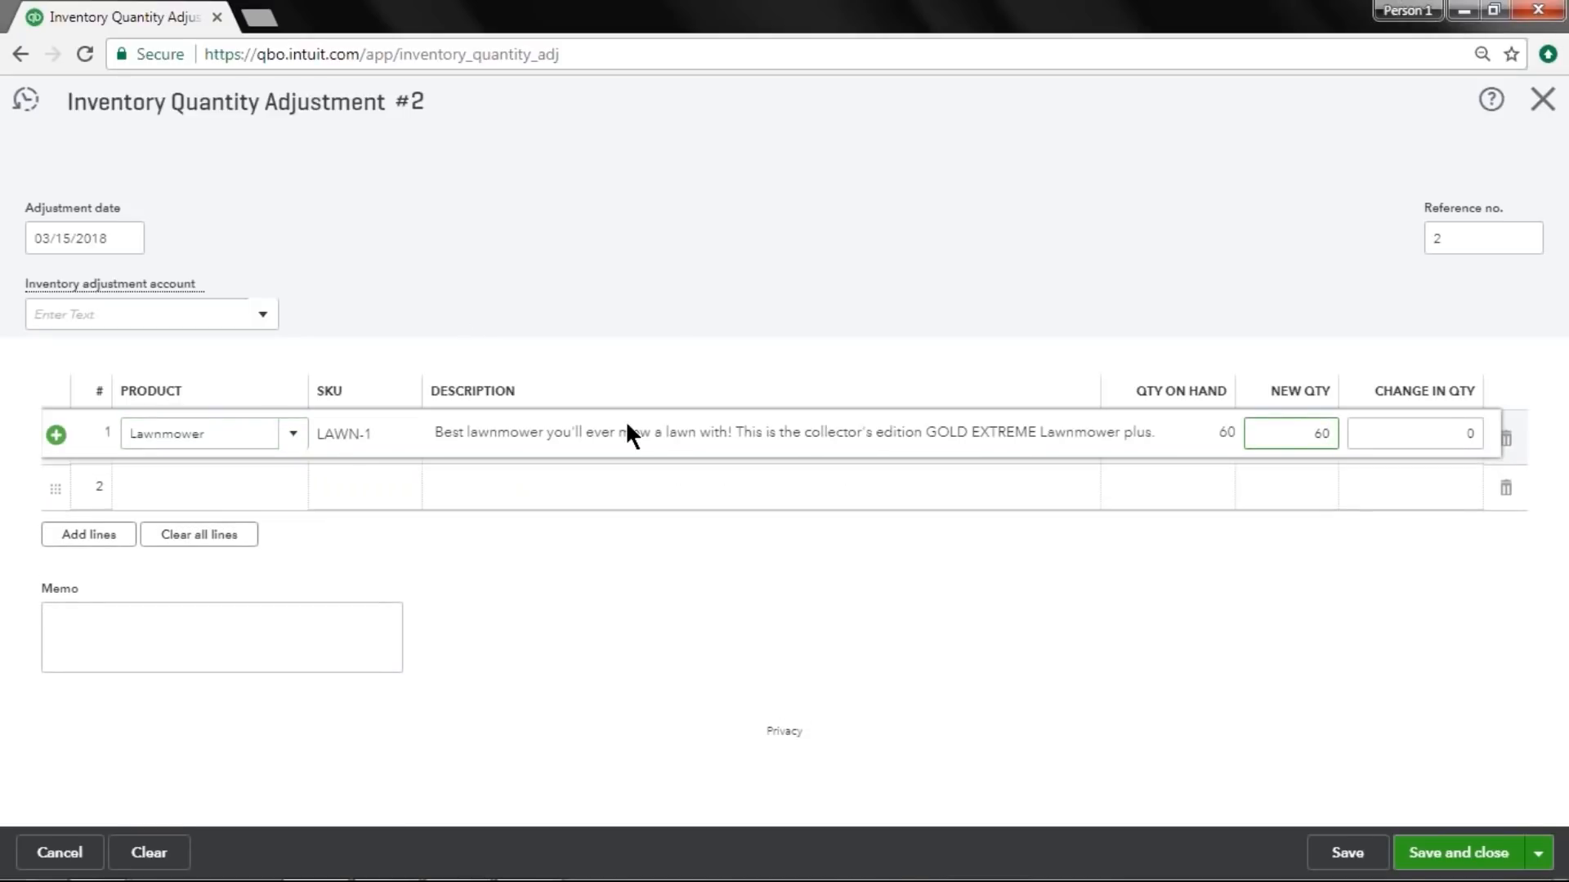
{"action": "left_click", "coordinate": [1215, 629]}
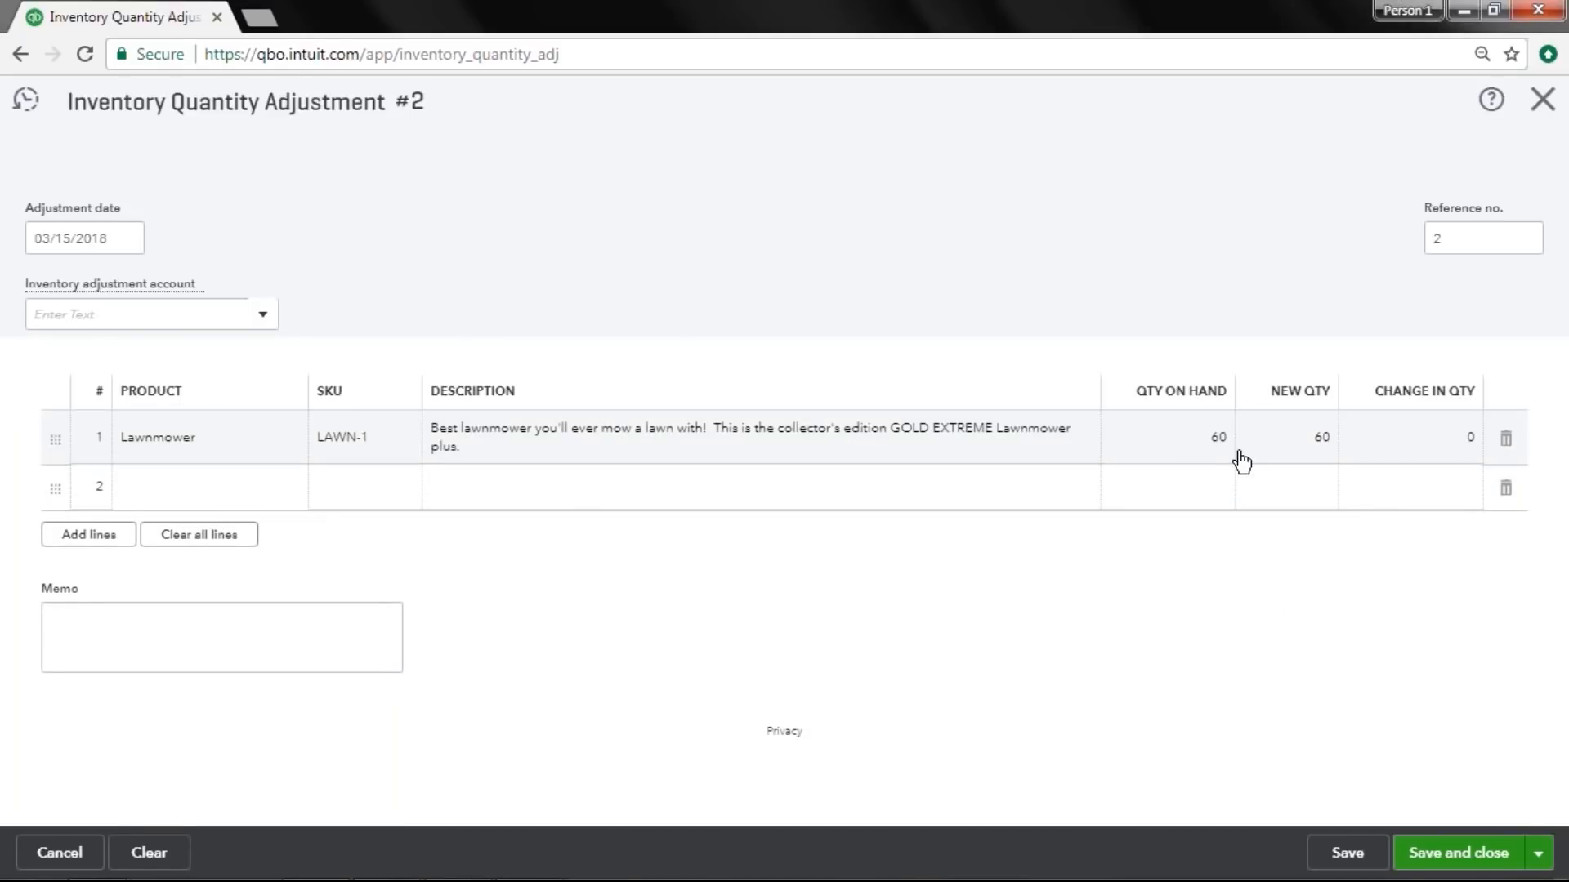
{"action": "left_click", "coordinate": [1277, 446]}
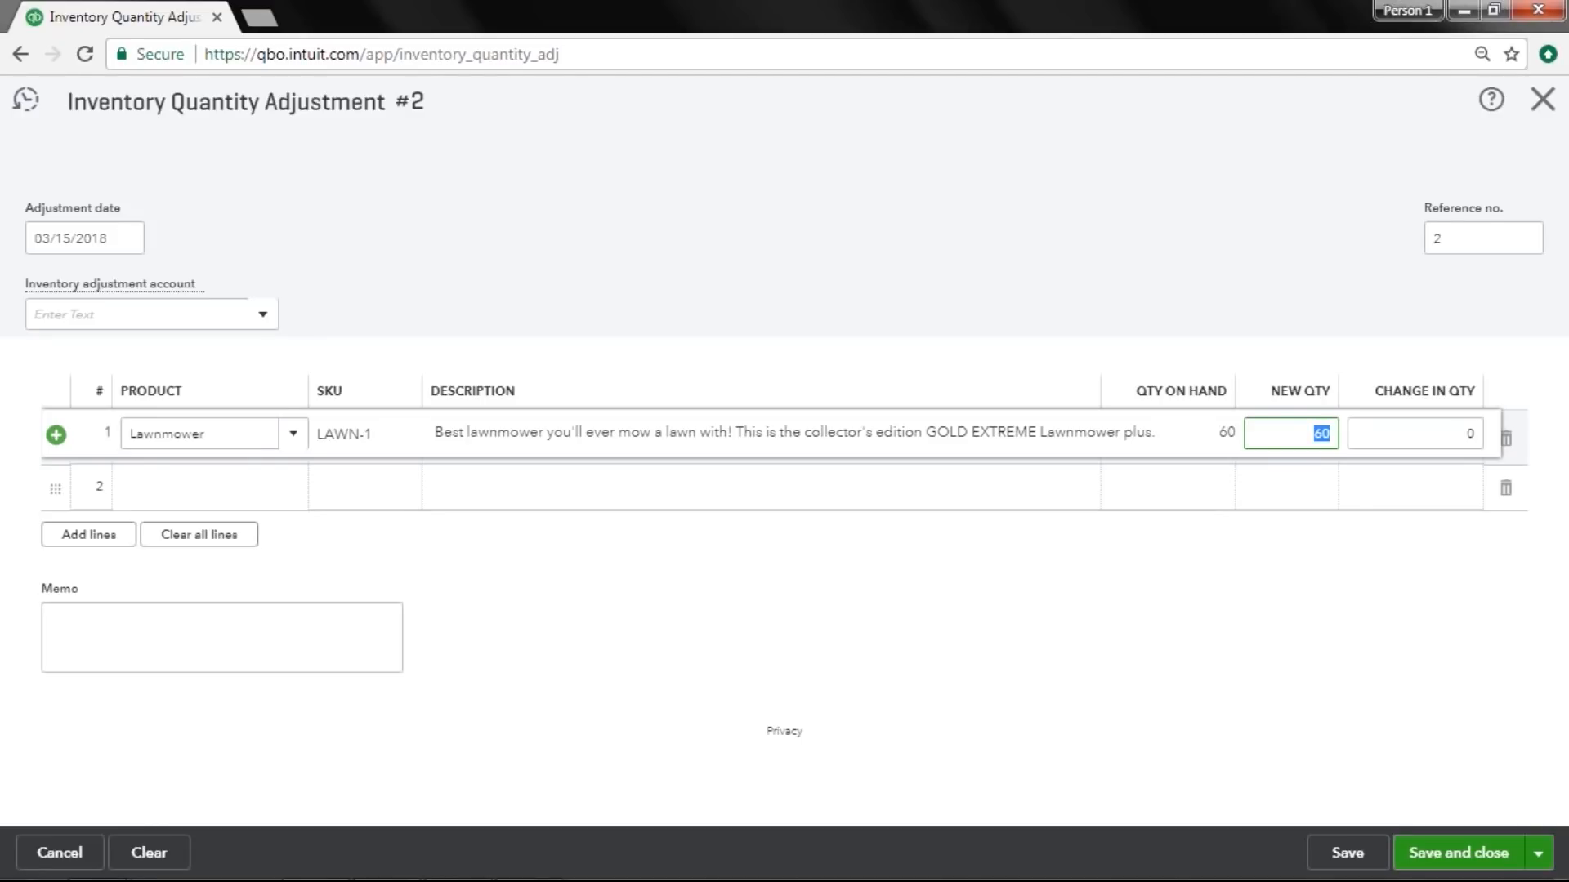
{"action": "type", "text": "58"}
{"action": "key", "text": "Tab"}
{"action": "left_click", "coordinate": [1356, 598]}
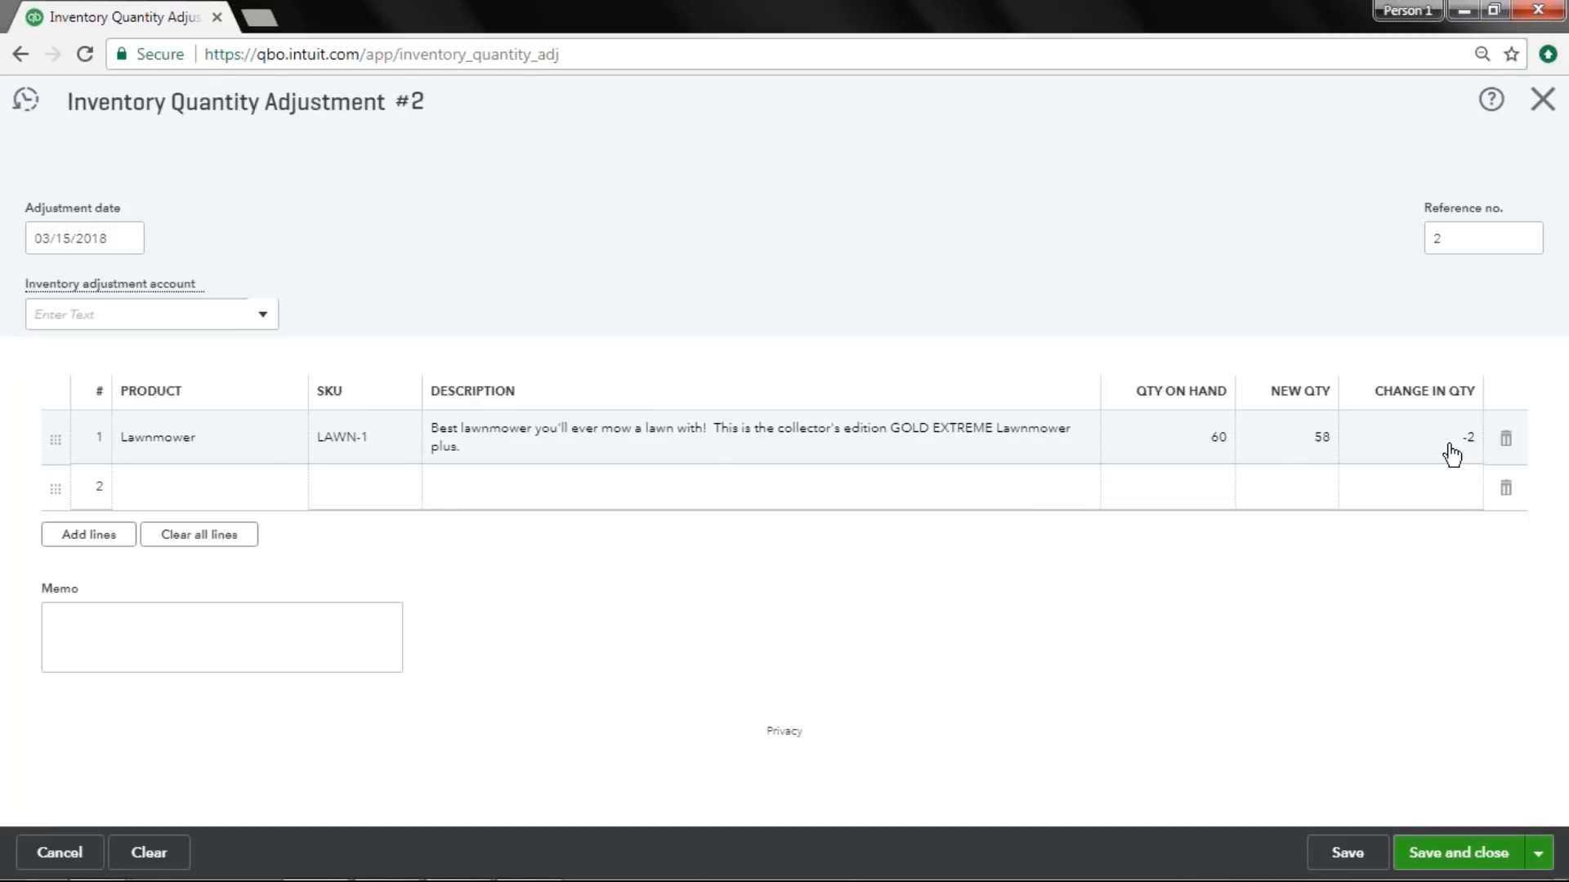
Add a Charitable Contribution account of type Expenses with detail type Charitable Contributions as the adjustment account, and save the adjustment.
{"action": "left_click", "coordinate": [53, 315]}
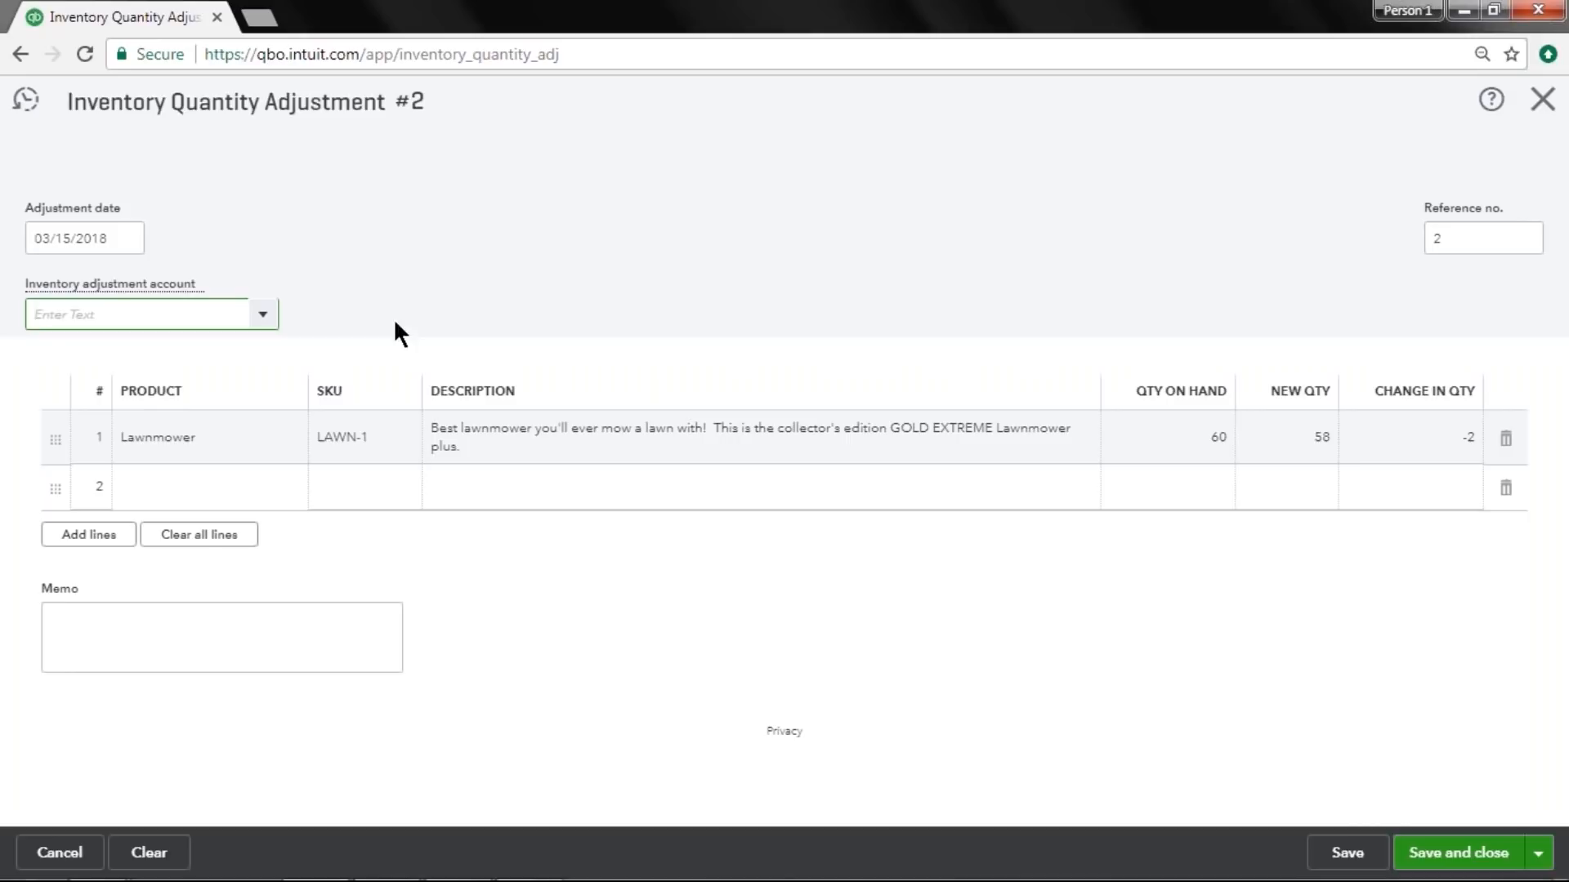
{"action": "left_click", "coordinate": [263, 317]}
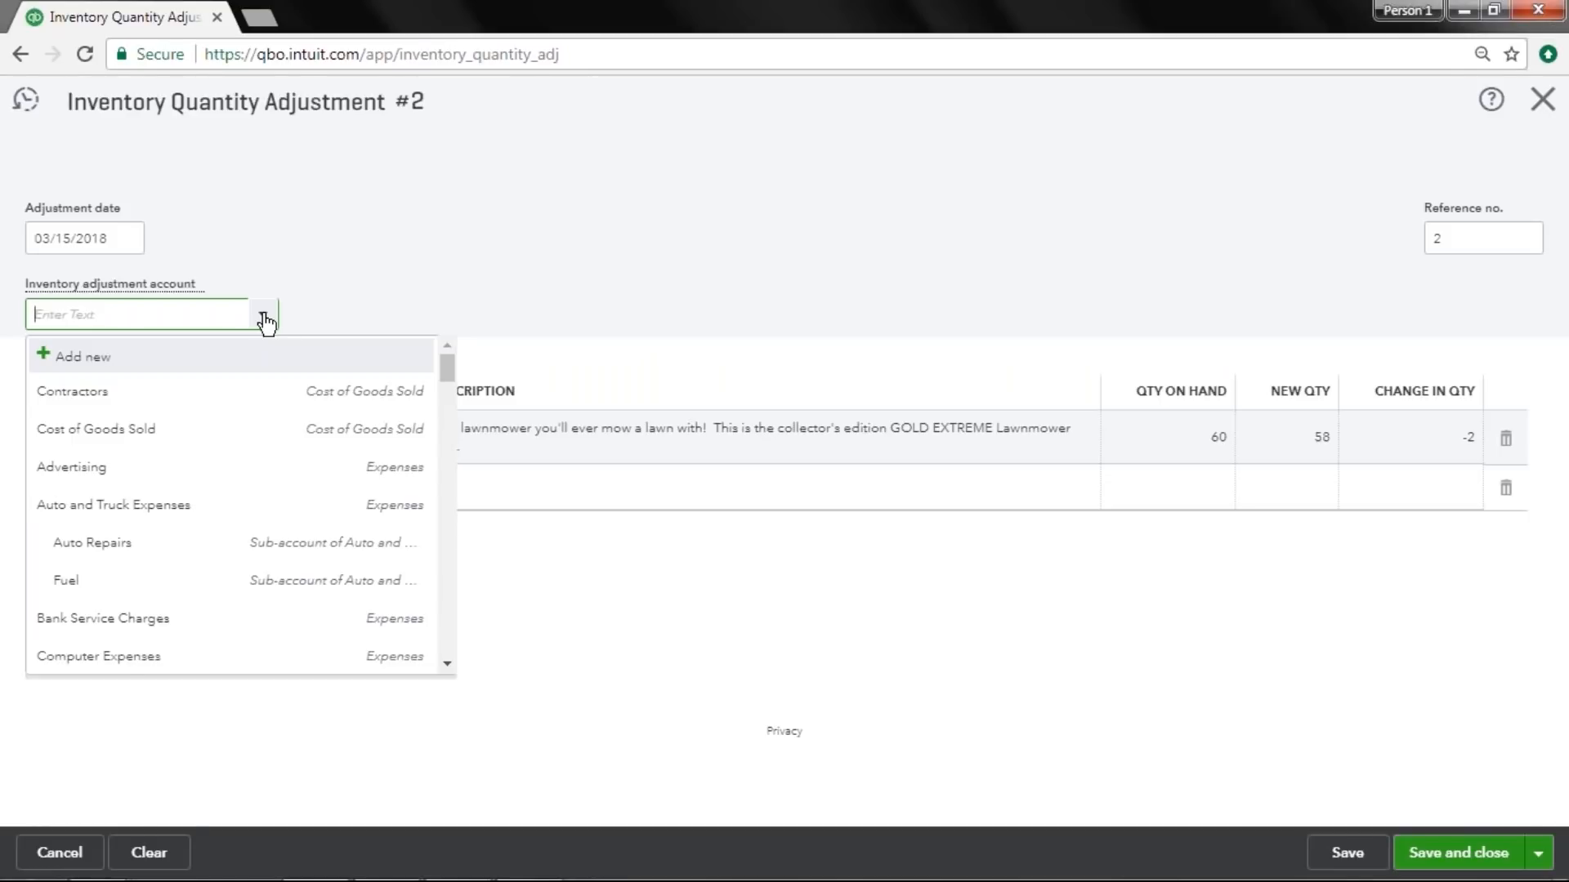
{"action": "type", "text": "Charit"}
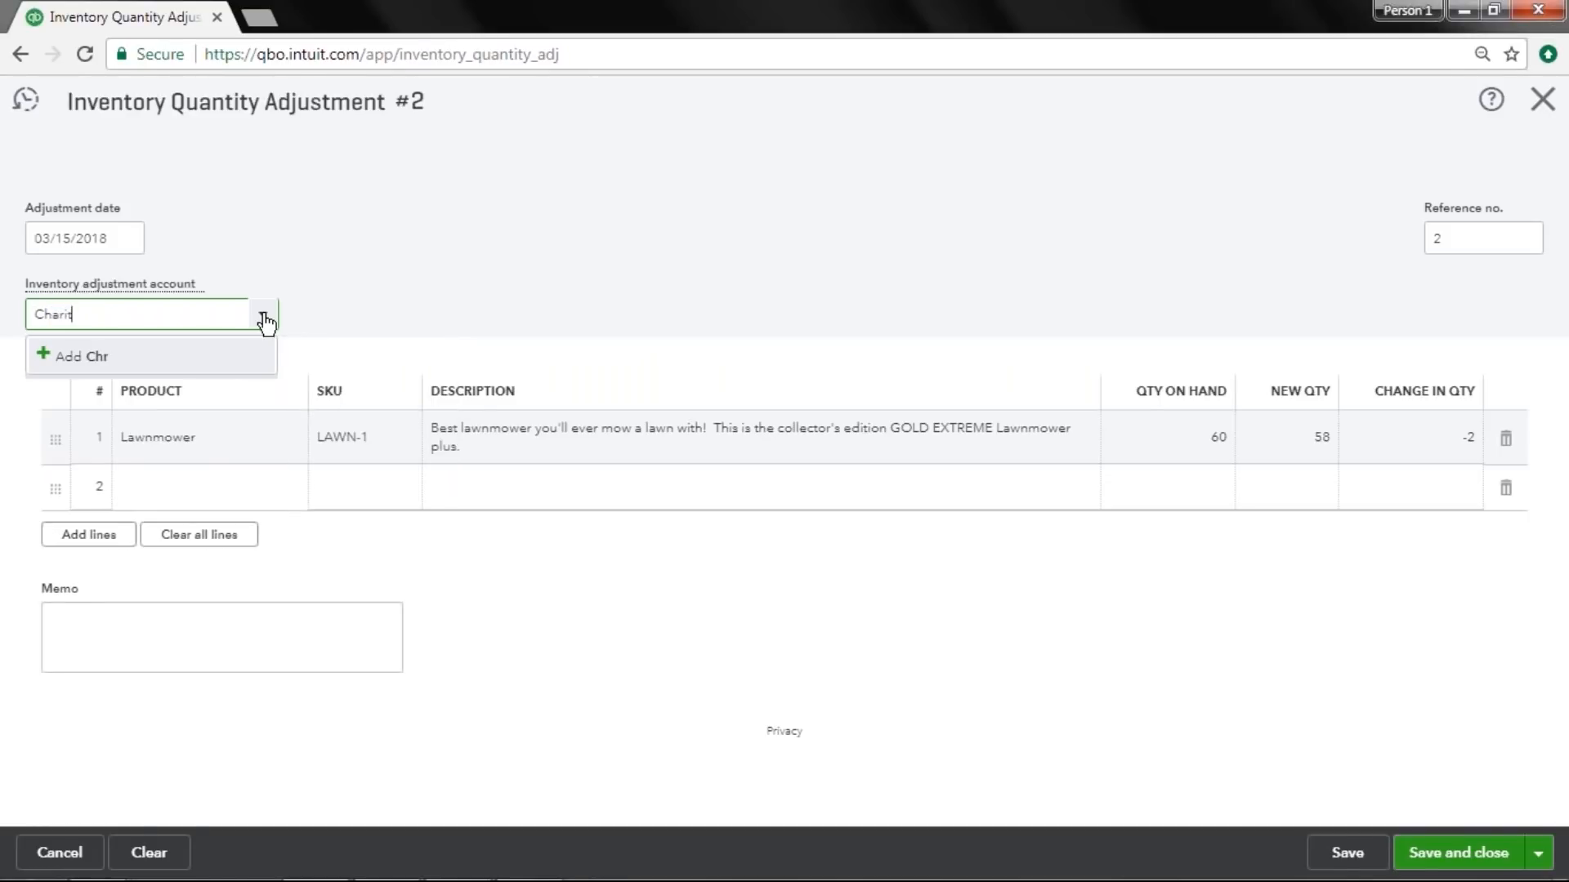
{"action": "type", "text": "able DoContributi"}
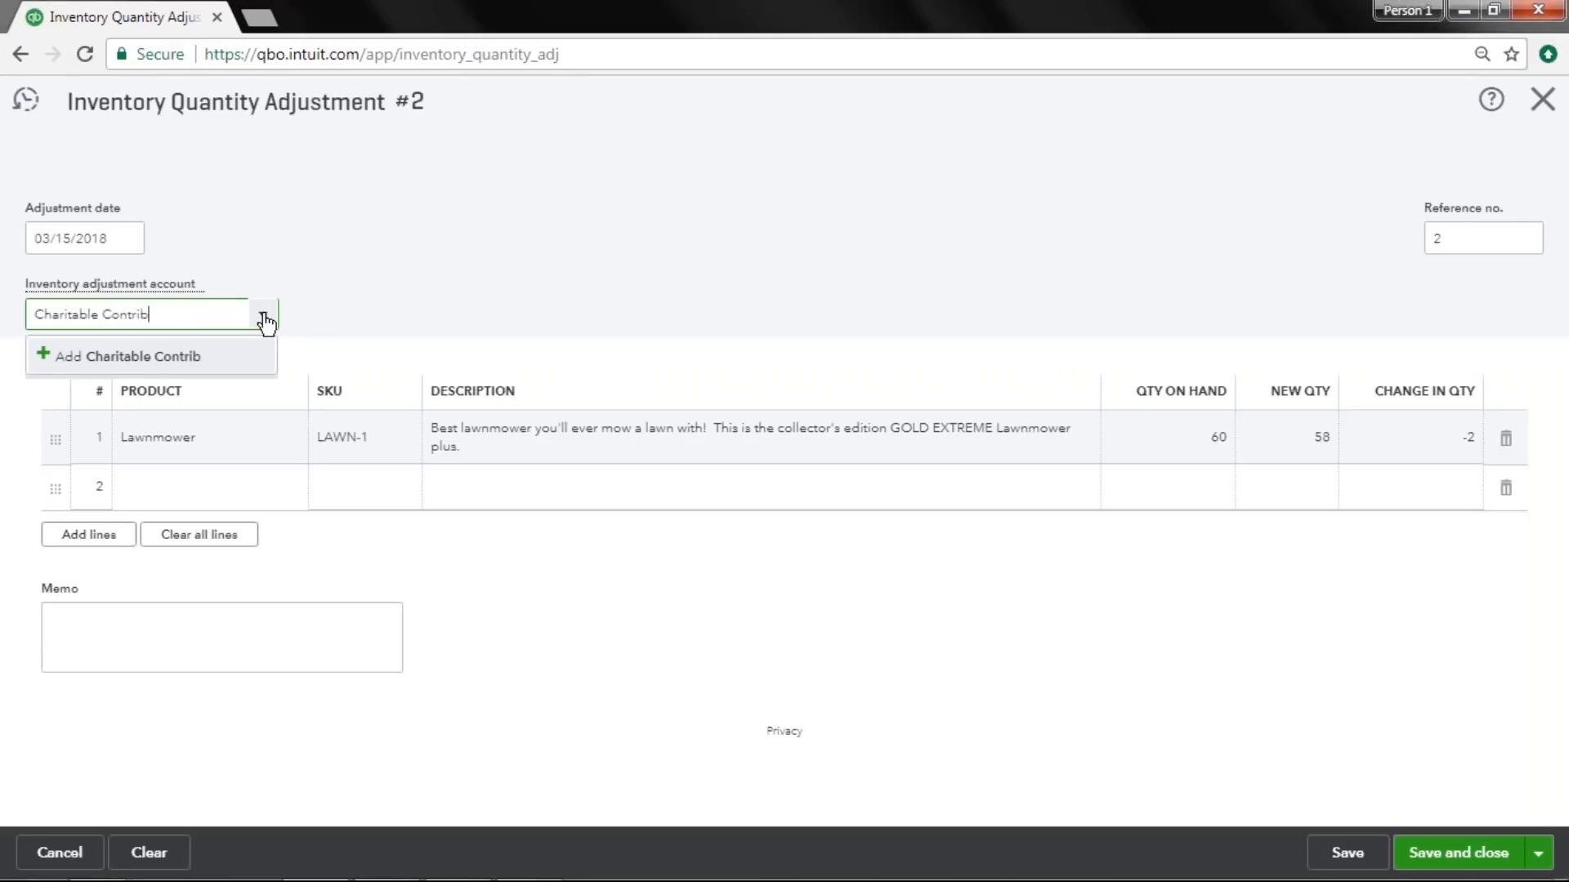
{"action": "type", "text": "on"}
{"action": "left_click", "coordinate": [188, 358]}
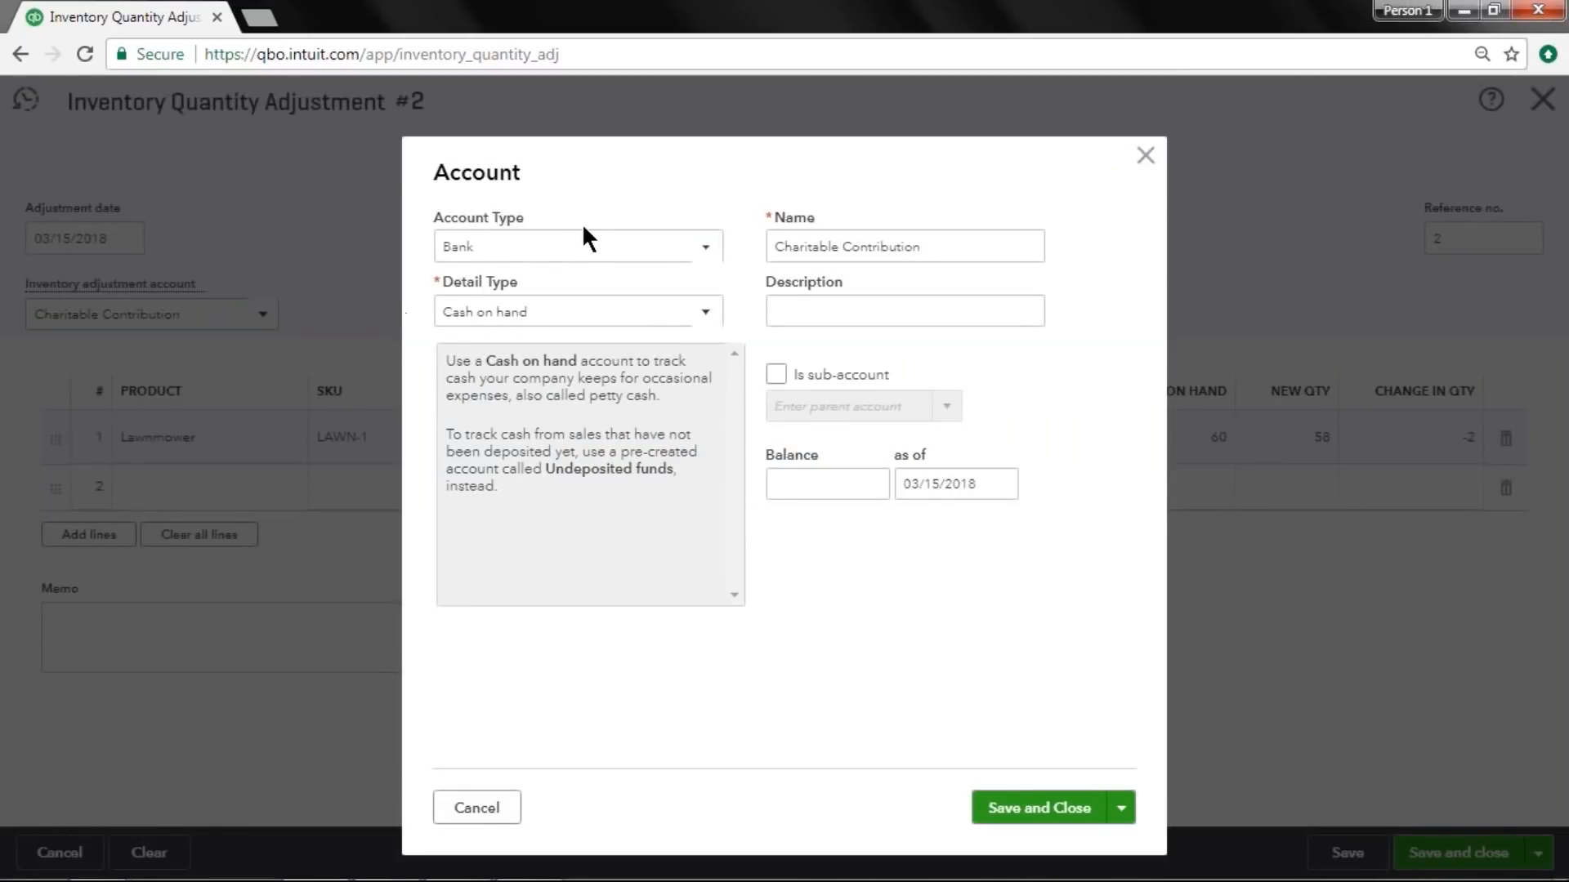
{"action": "left_click", "coordinate": [589, 249]}
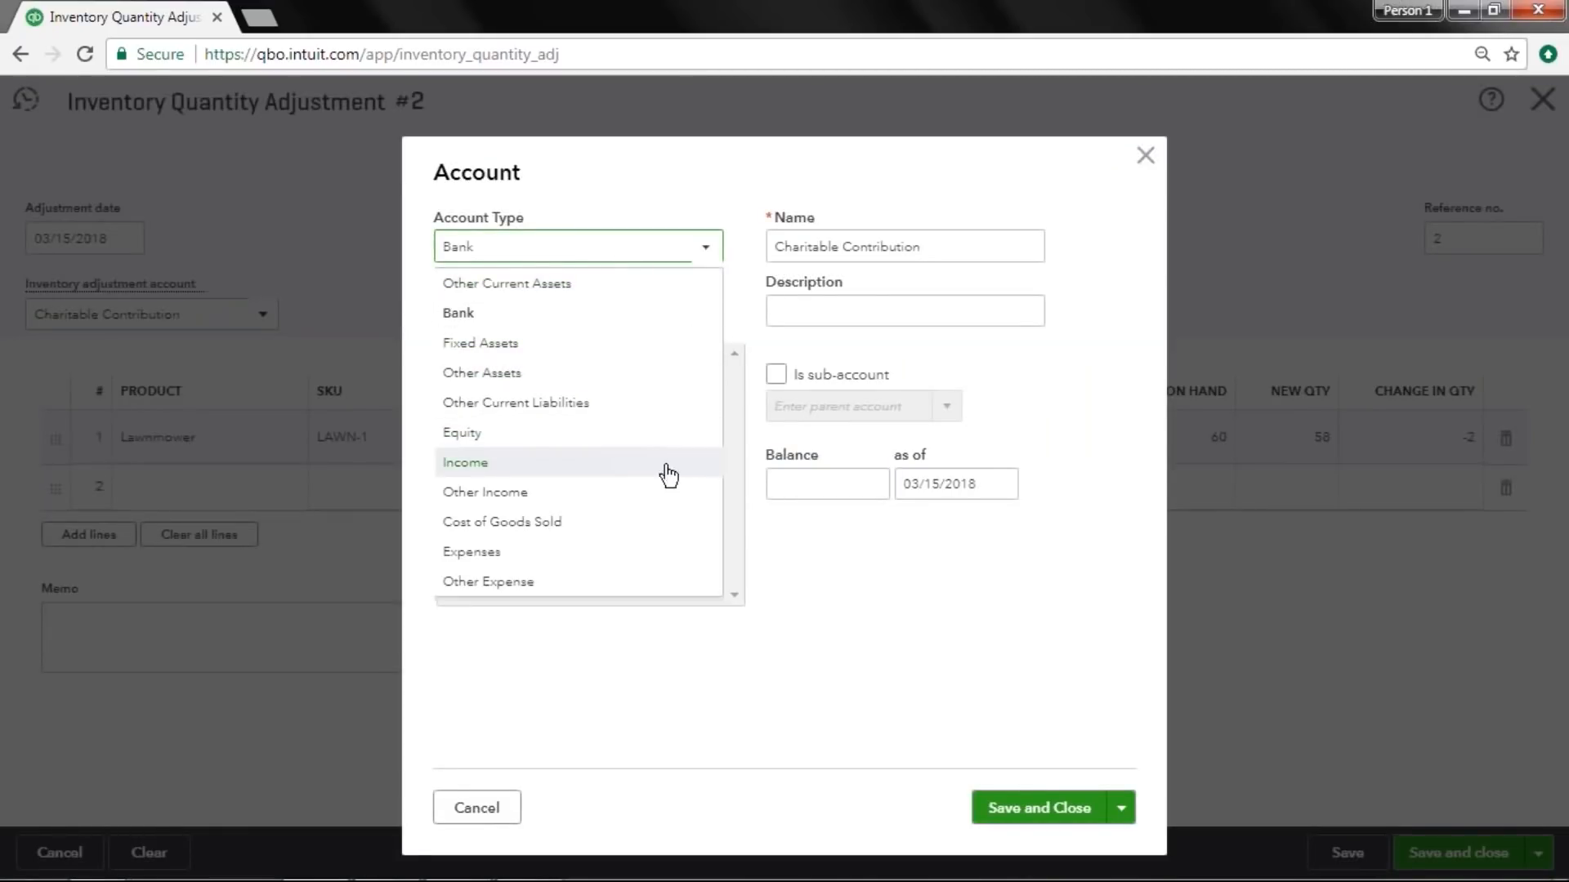
{"action": "left_click", "coordinate": [627, 552]}
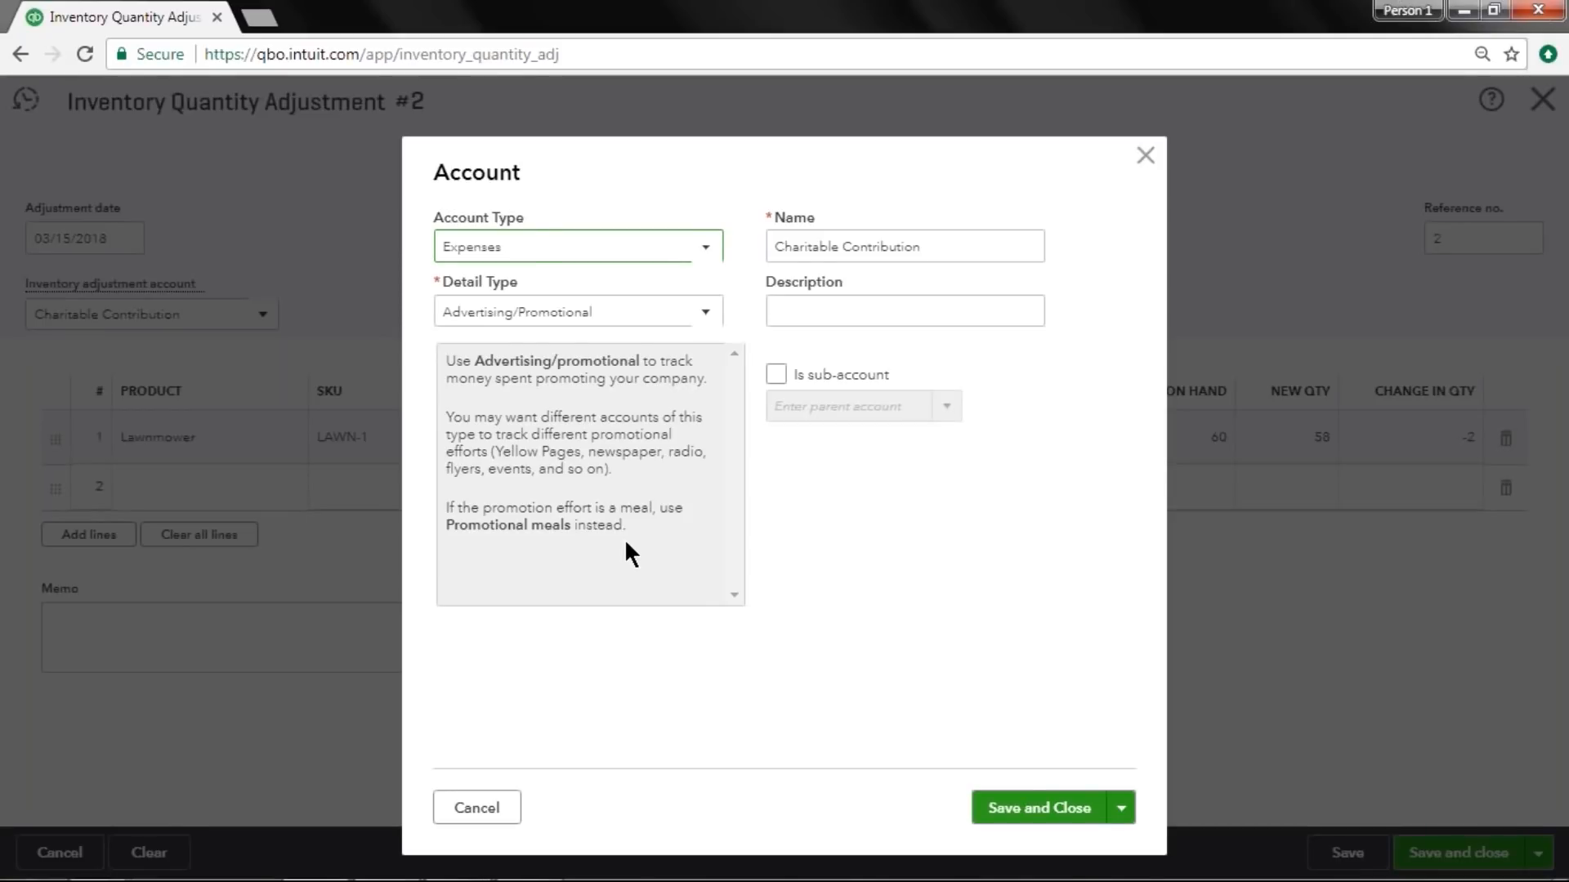
{"action": "left_click", "coordinate": [635, 317]}
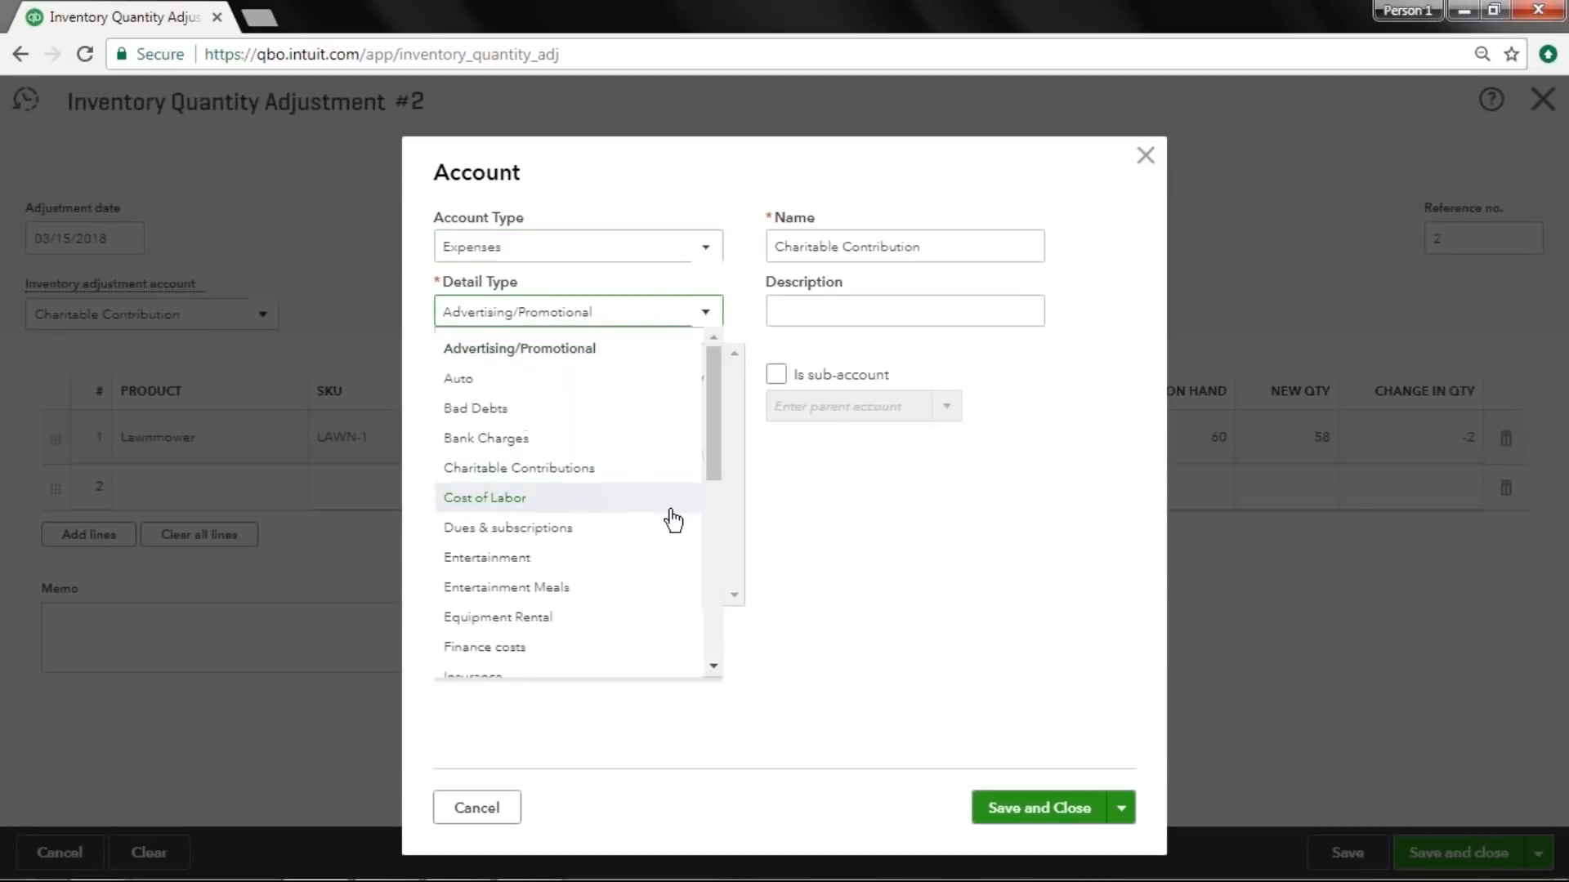
{"action": "left_click", "coordinate": [656, 485]}
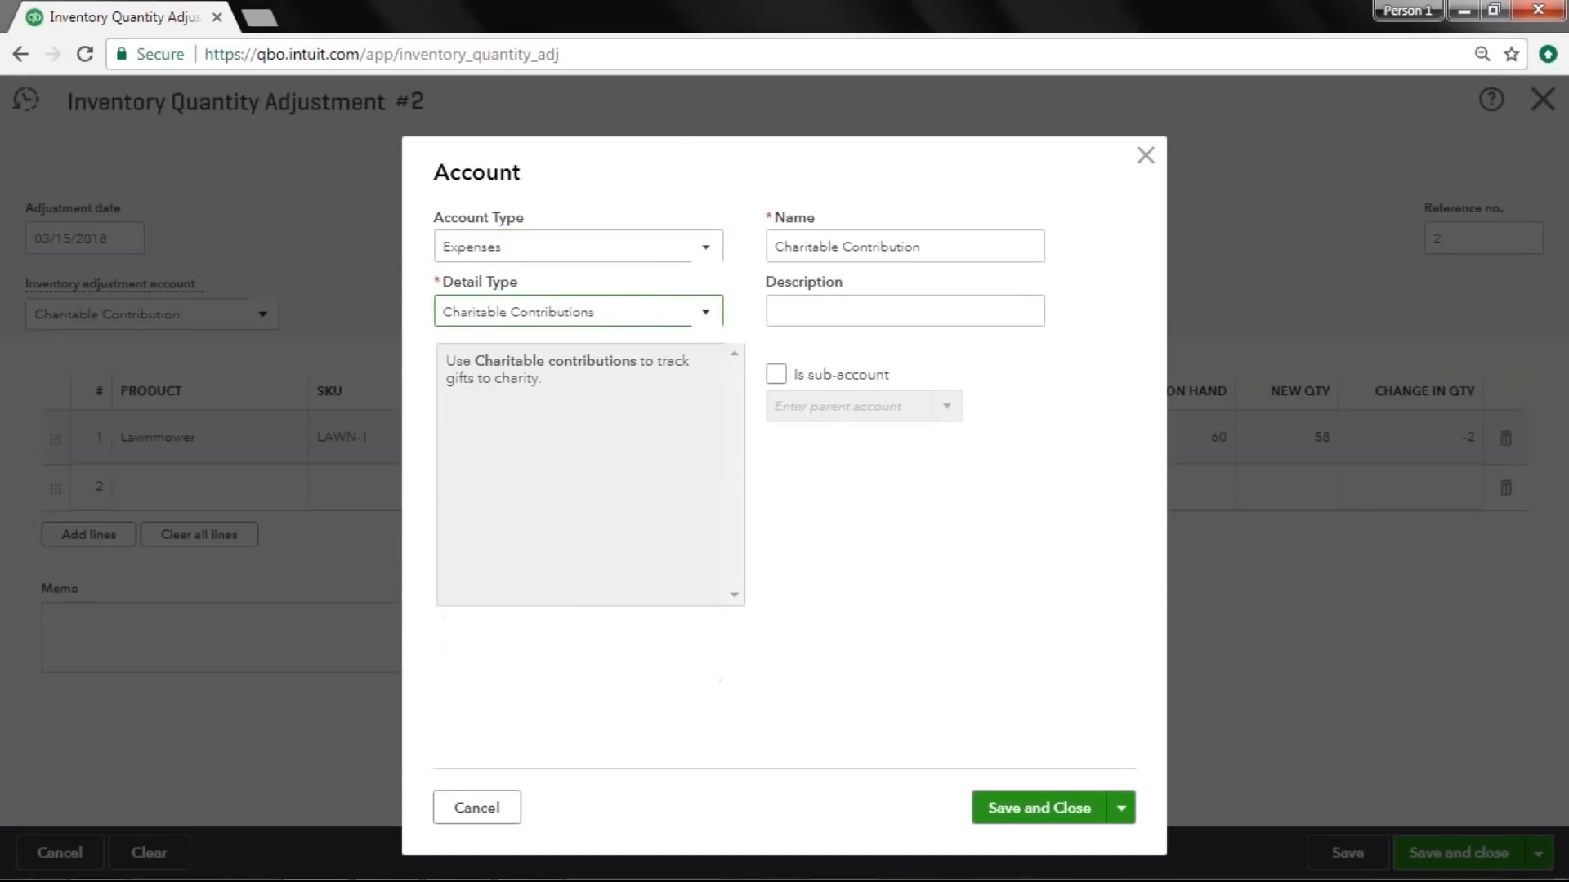
{"action": "left_click", "coordinate": [1024, 807]}
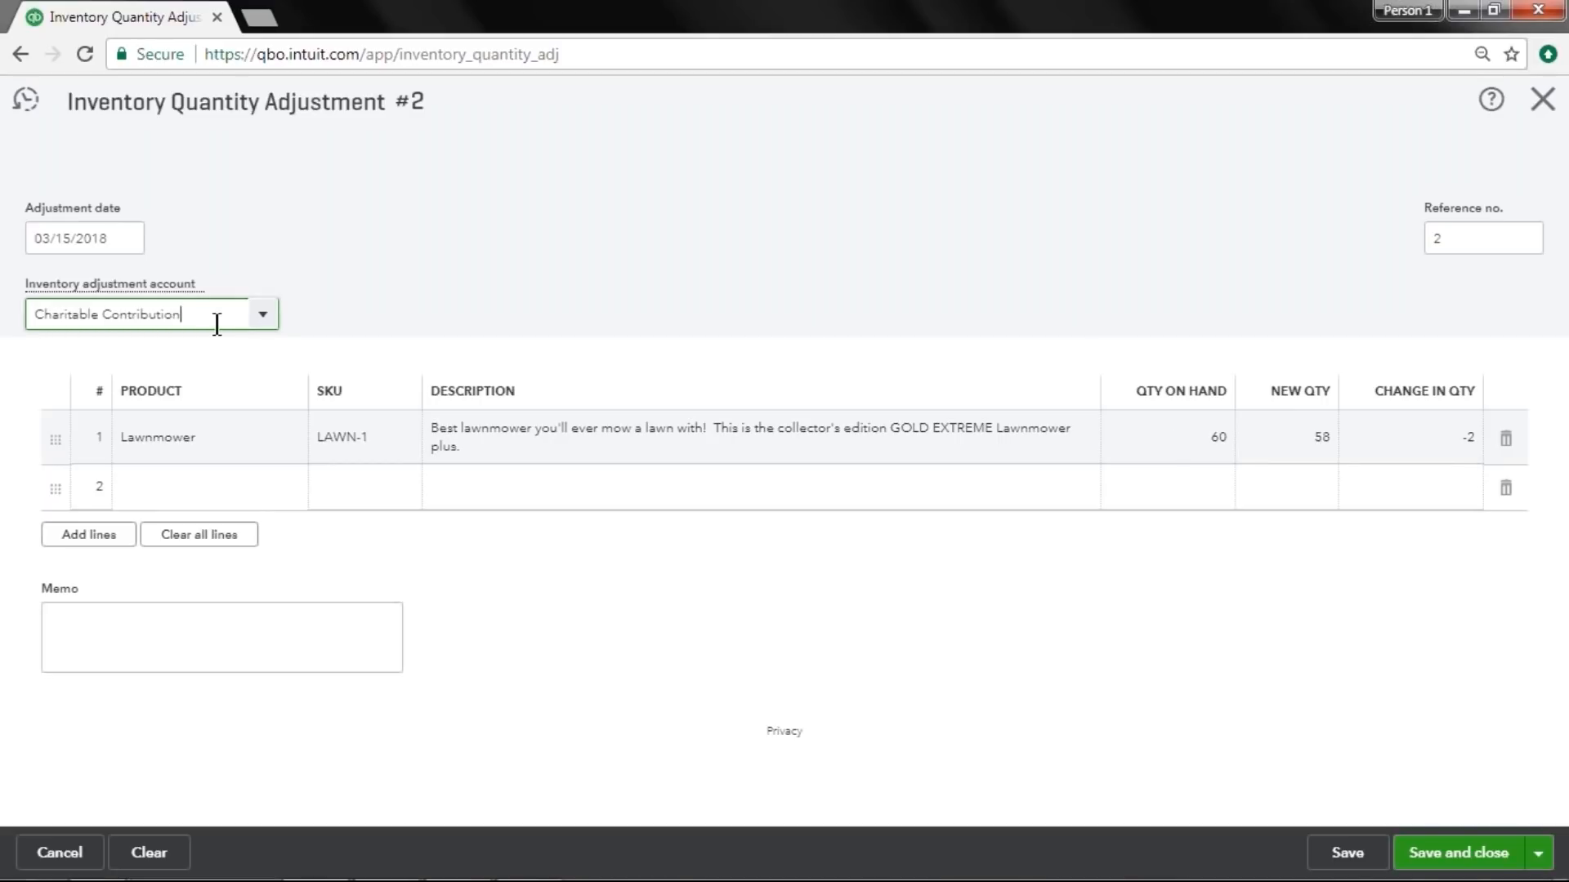
{"action": "left_click_drag", "start_coordinate": [216, 324], "coordinate": [9, 322]}
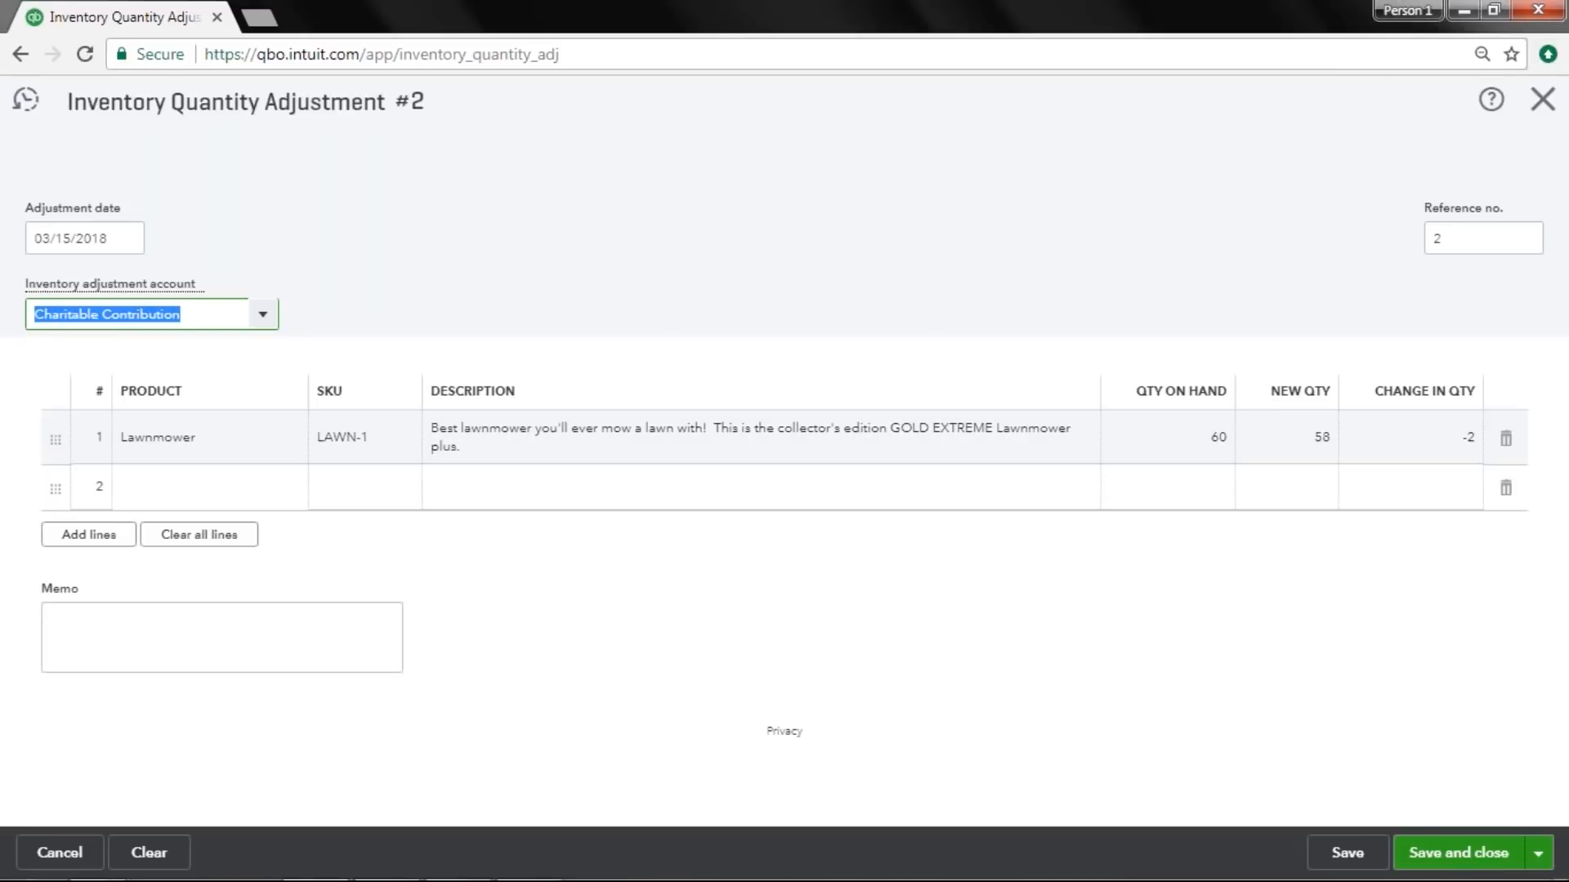
{"action": "left_click", "coordinate": [1420, 850]}
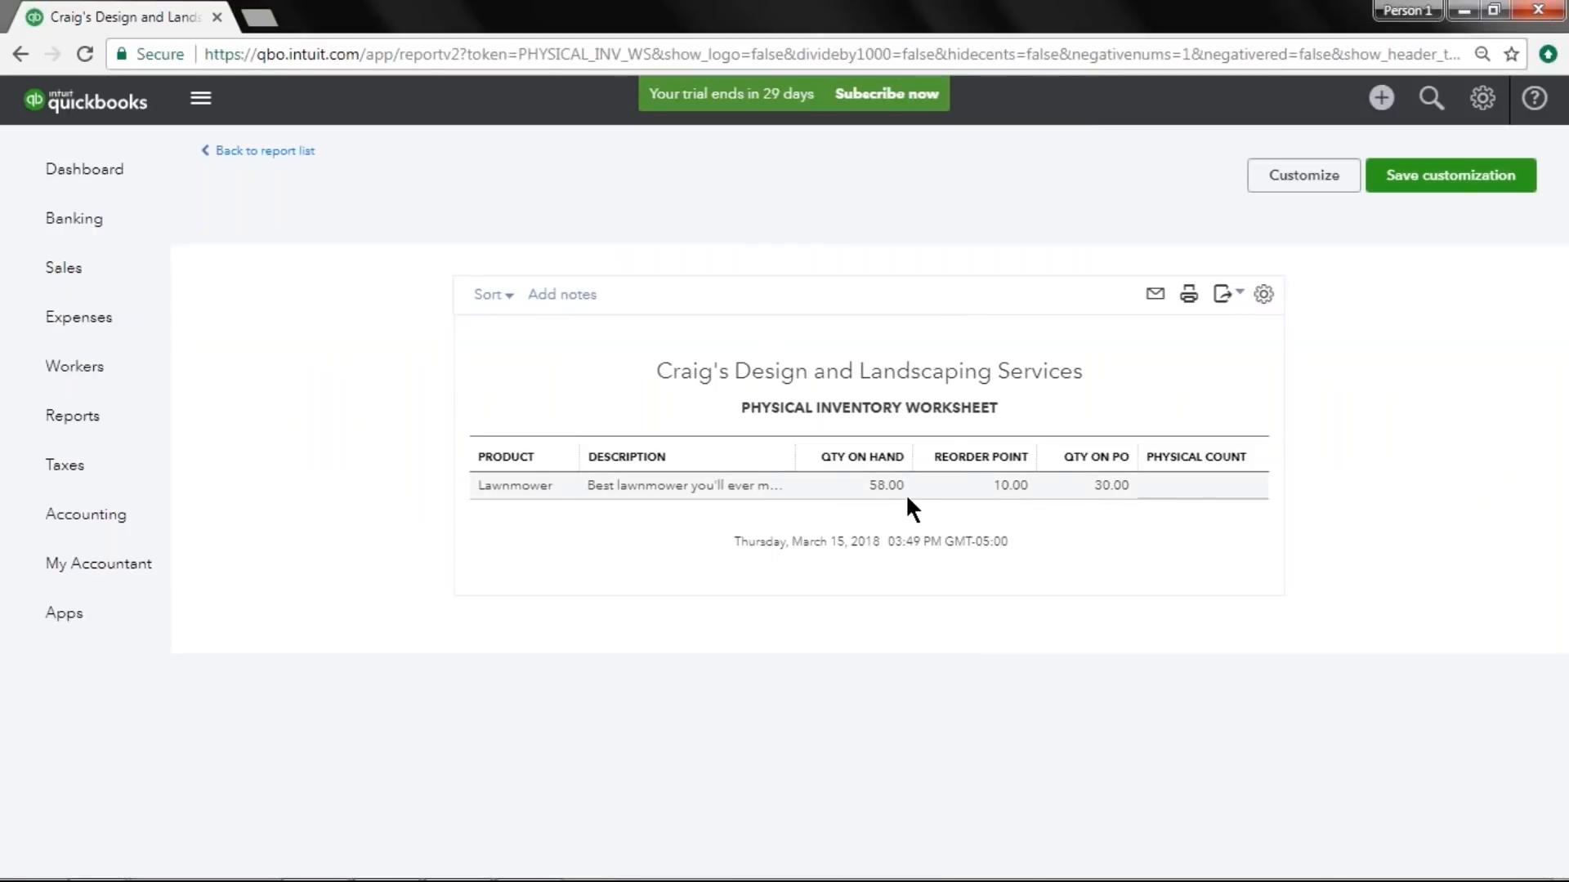
Open the Balance Sheet report from the report list, then return to the reports.
{"action": "left_click", "coordinate": [121, 426]}
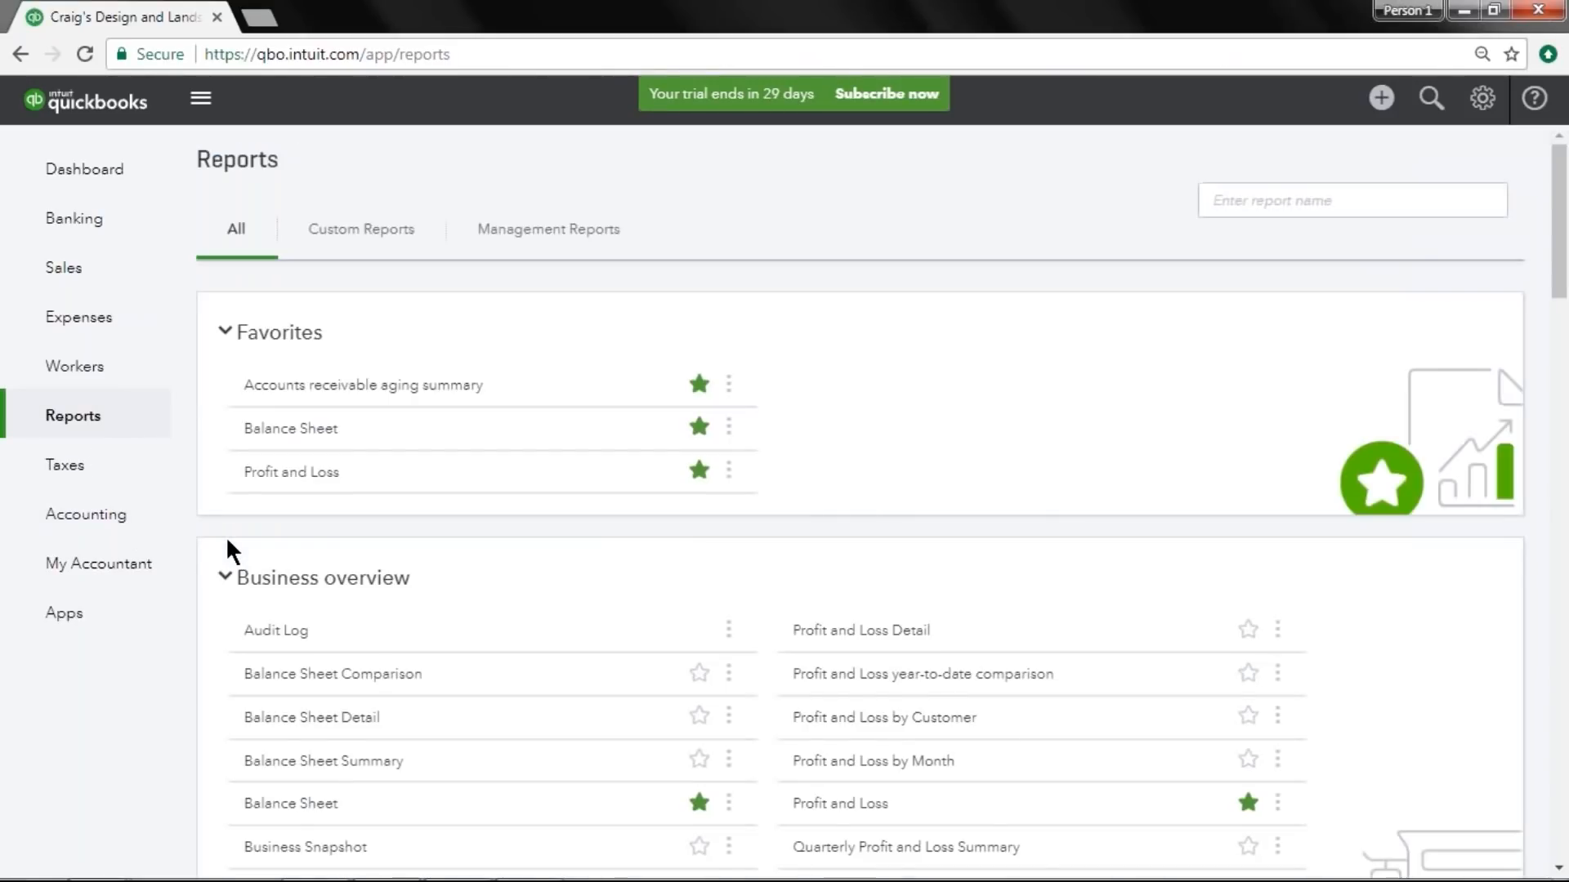
{"action": "left_click", "coordinate": [292, 430]}
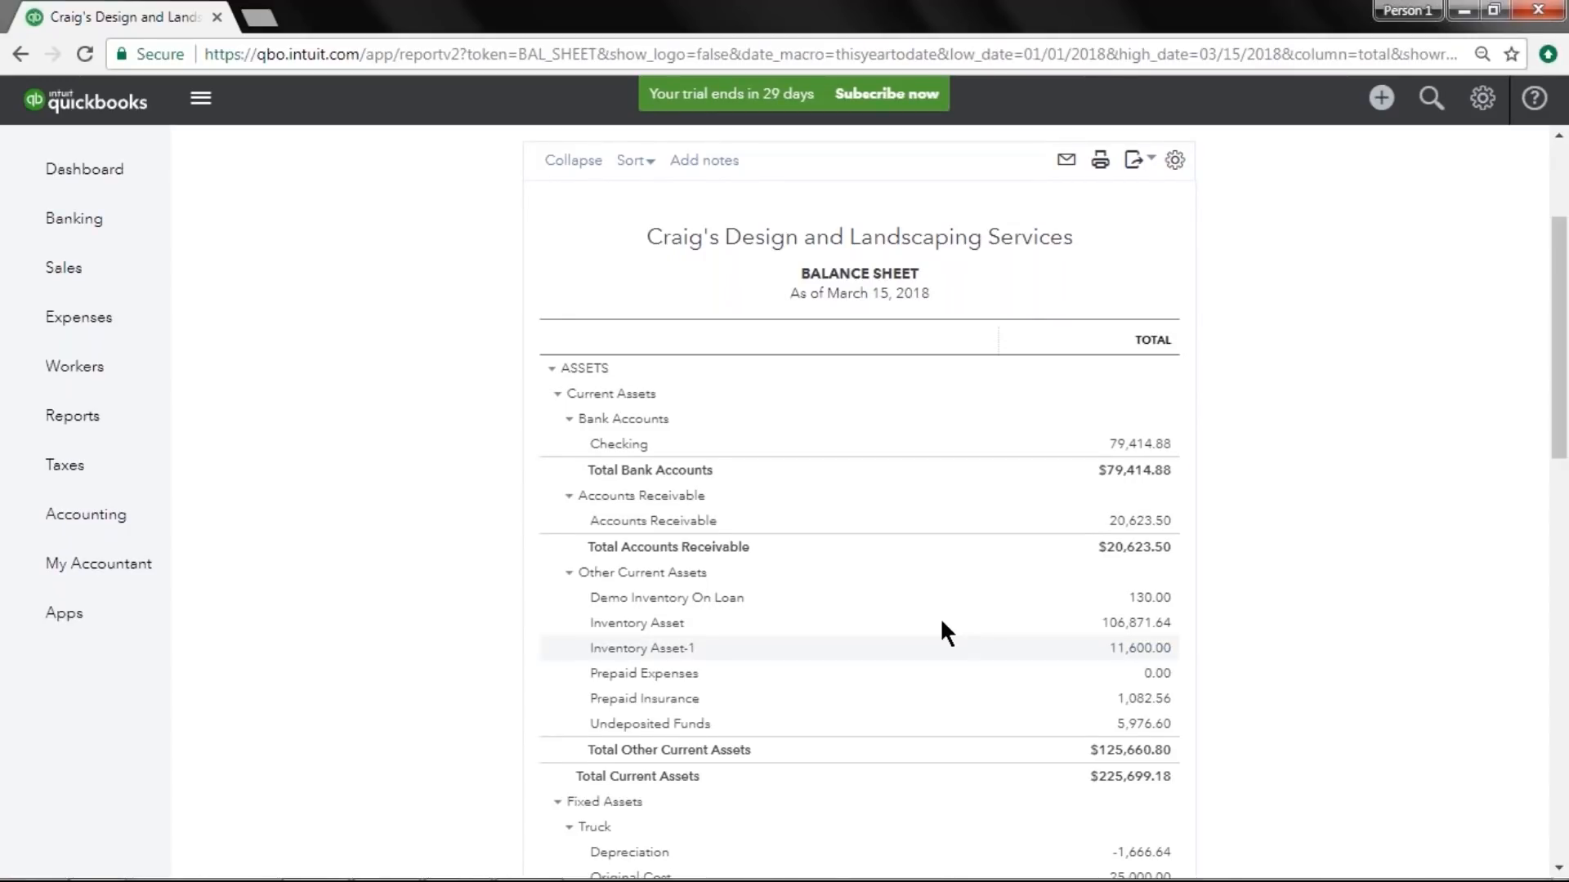
{"action": "left_click", "coordinate": [80, 416]}
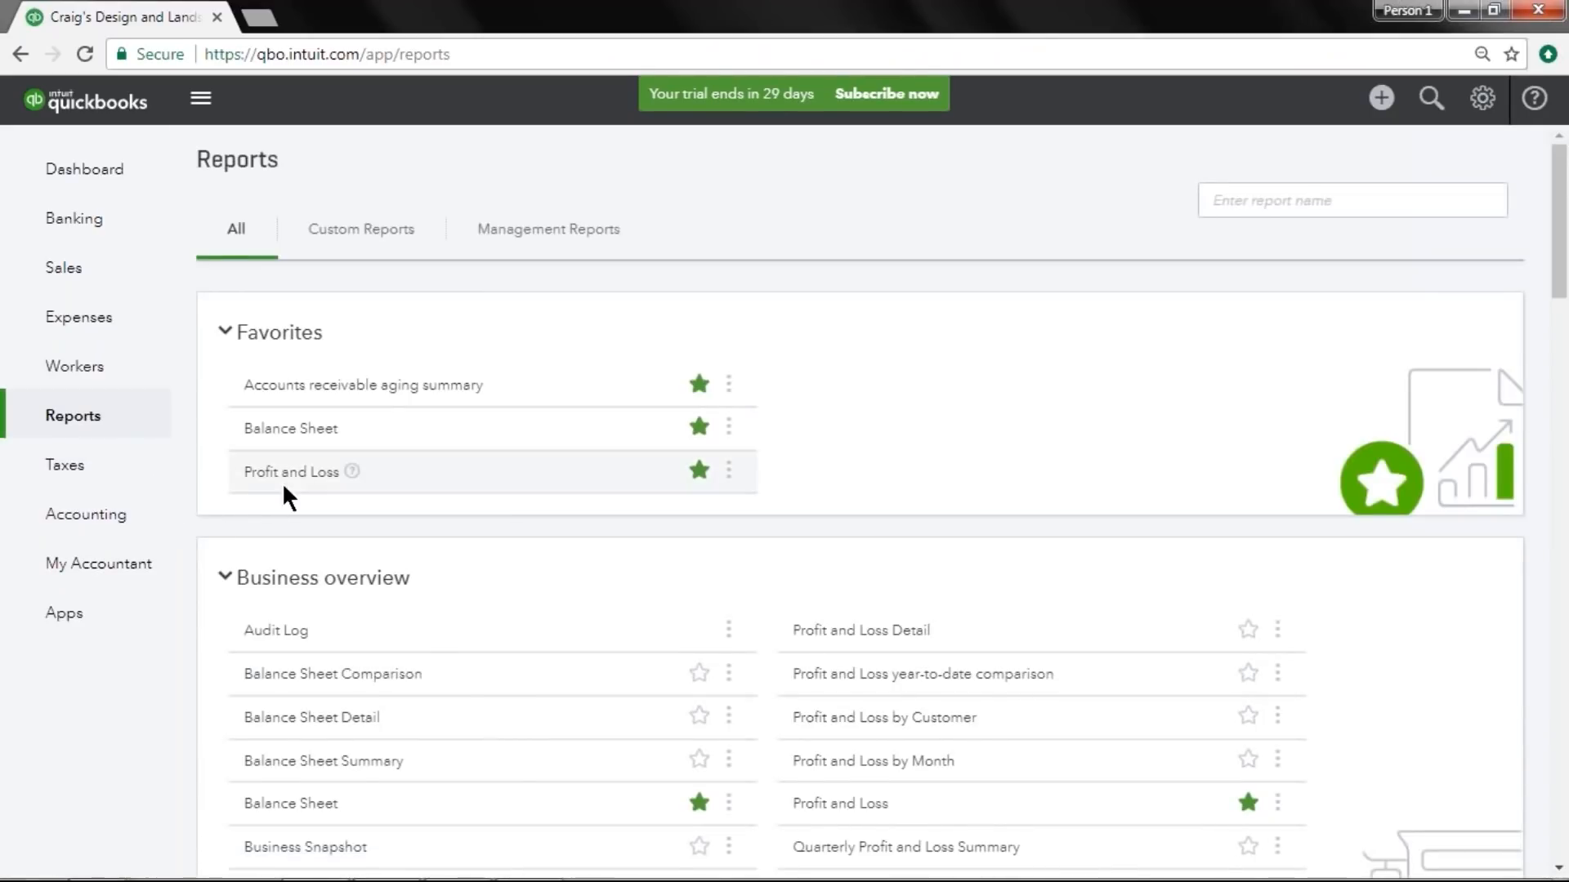
Open the Profit and Loss report, review its cost of goods sold and expense lines, and return to the reports.
{"action": "left_click", "coordinate": [282, 481]}
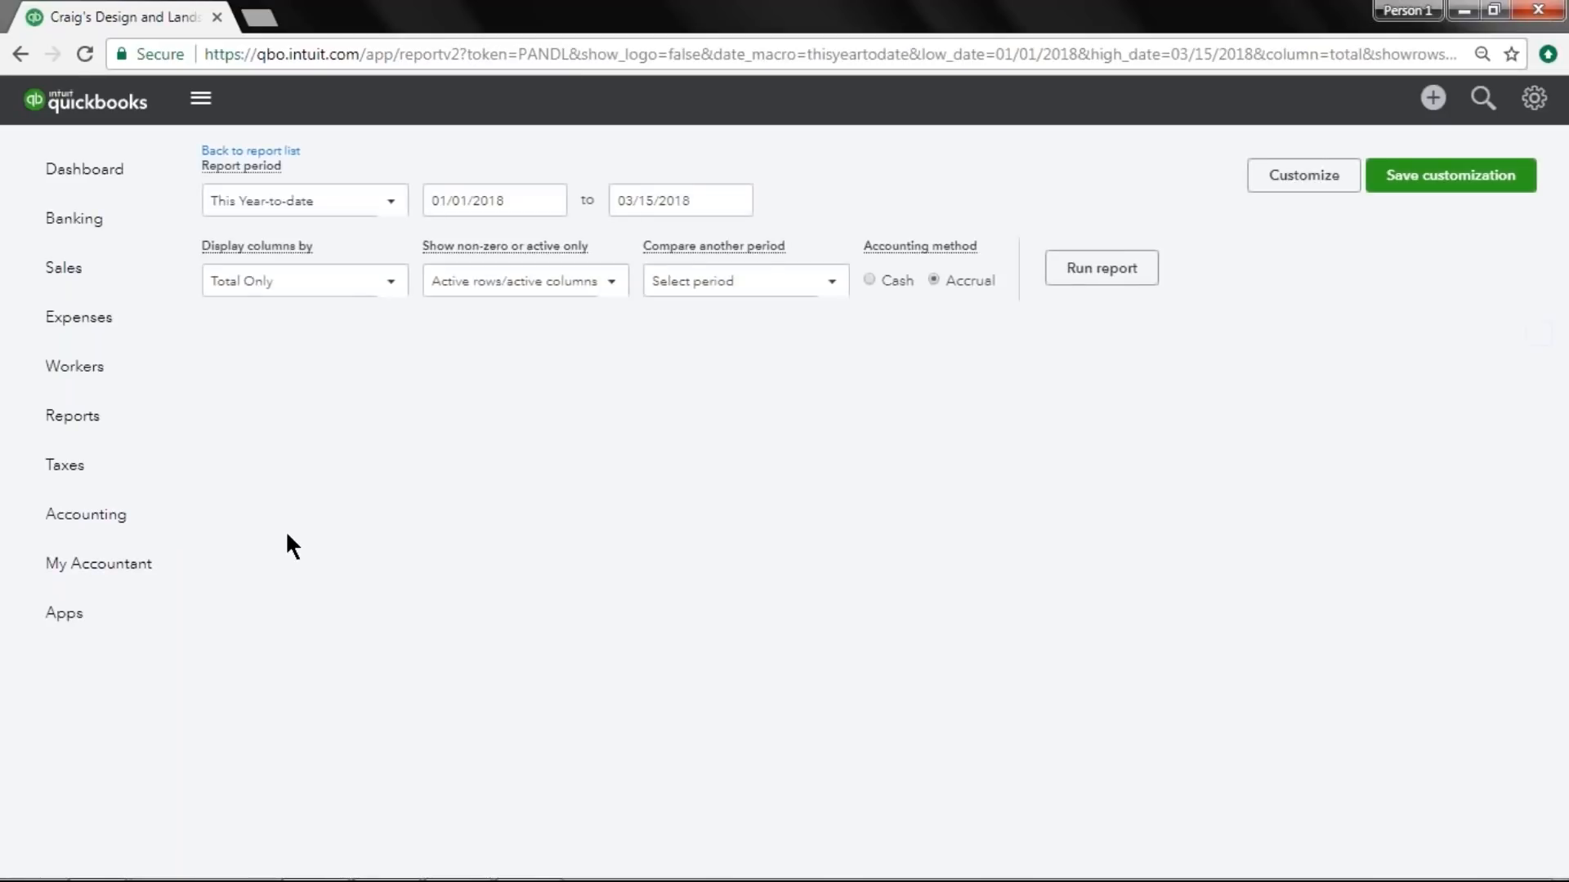
{"action": "scroll", "coordinate": [286, 531], "scroll_direction": "down", "scroll_amount": 5}
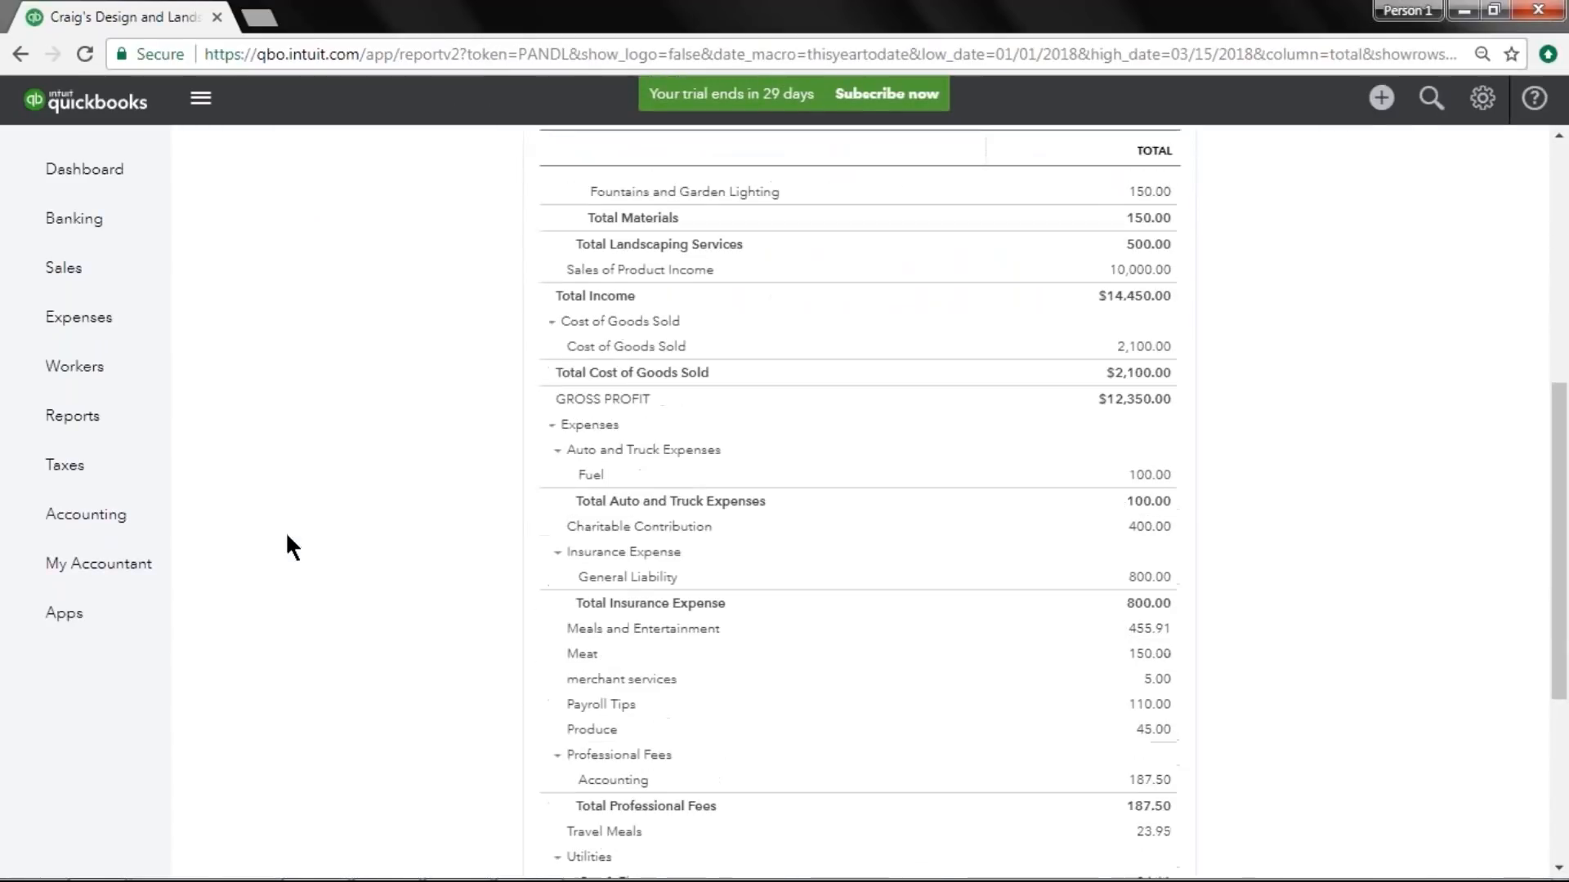
{"action": "scroll", "coordinate": [287, 537], "scroll_direction": "down", "scroll_amount": 1}
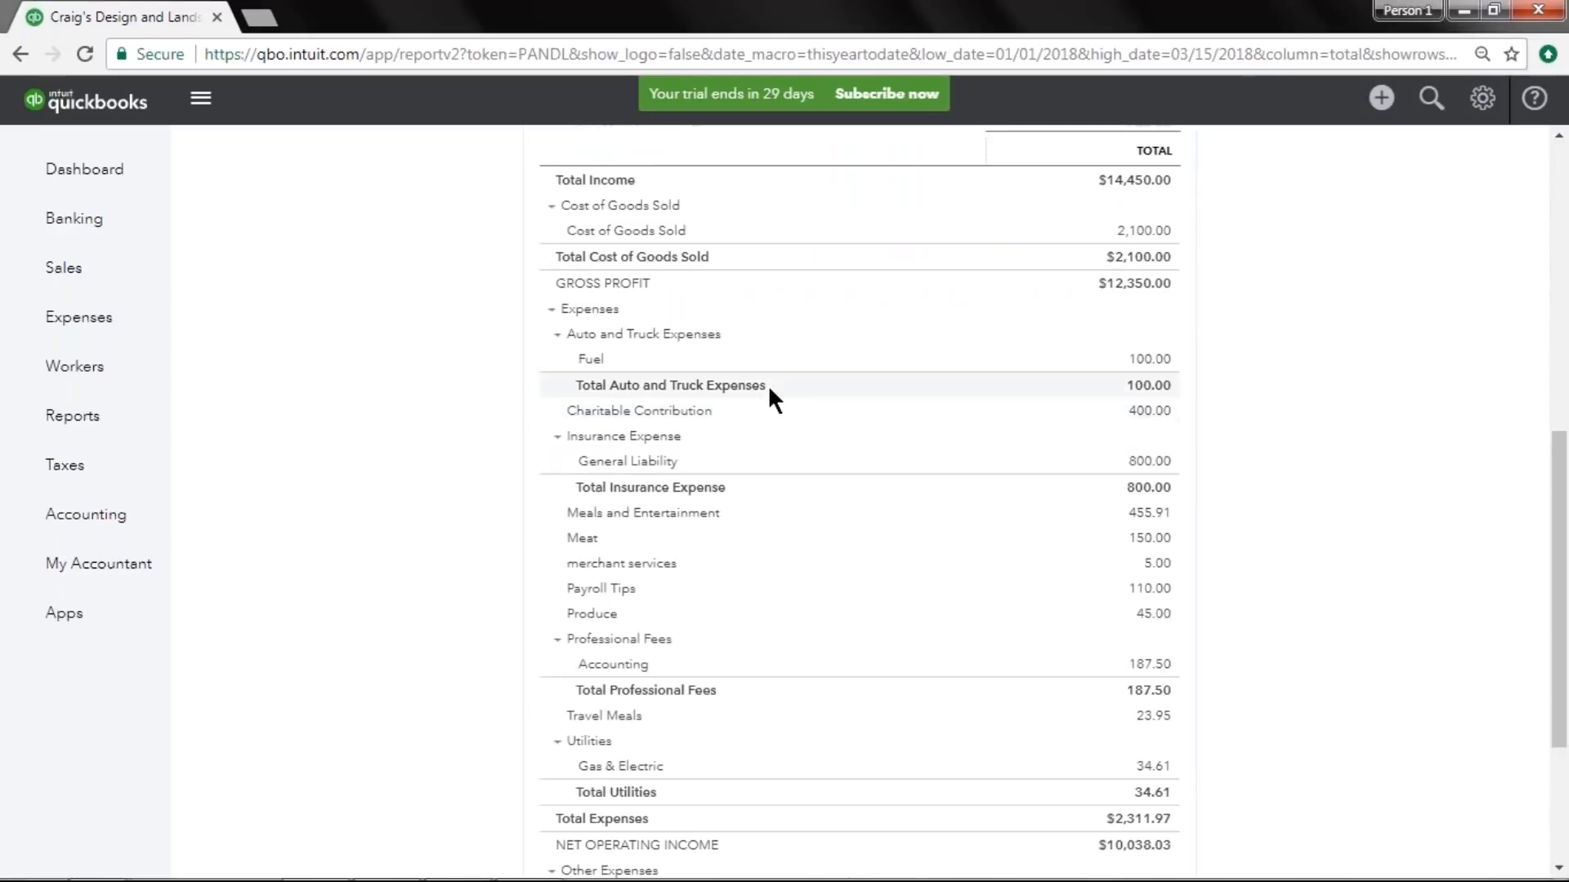
{"action": "left_click", "coordinate": [73, 415]}
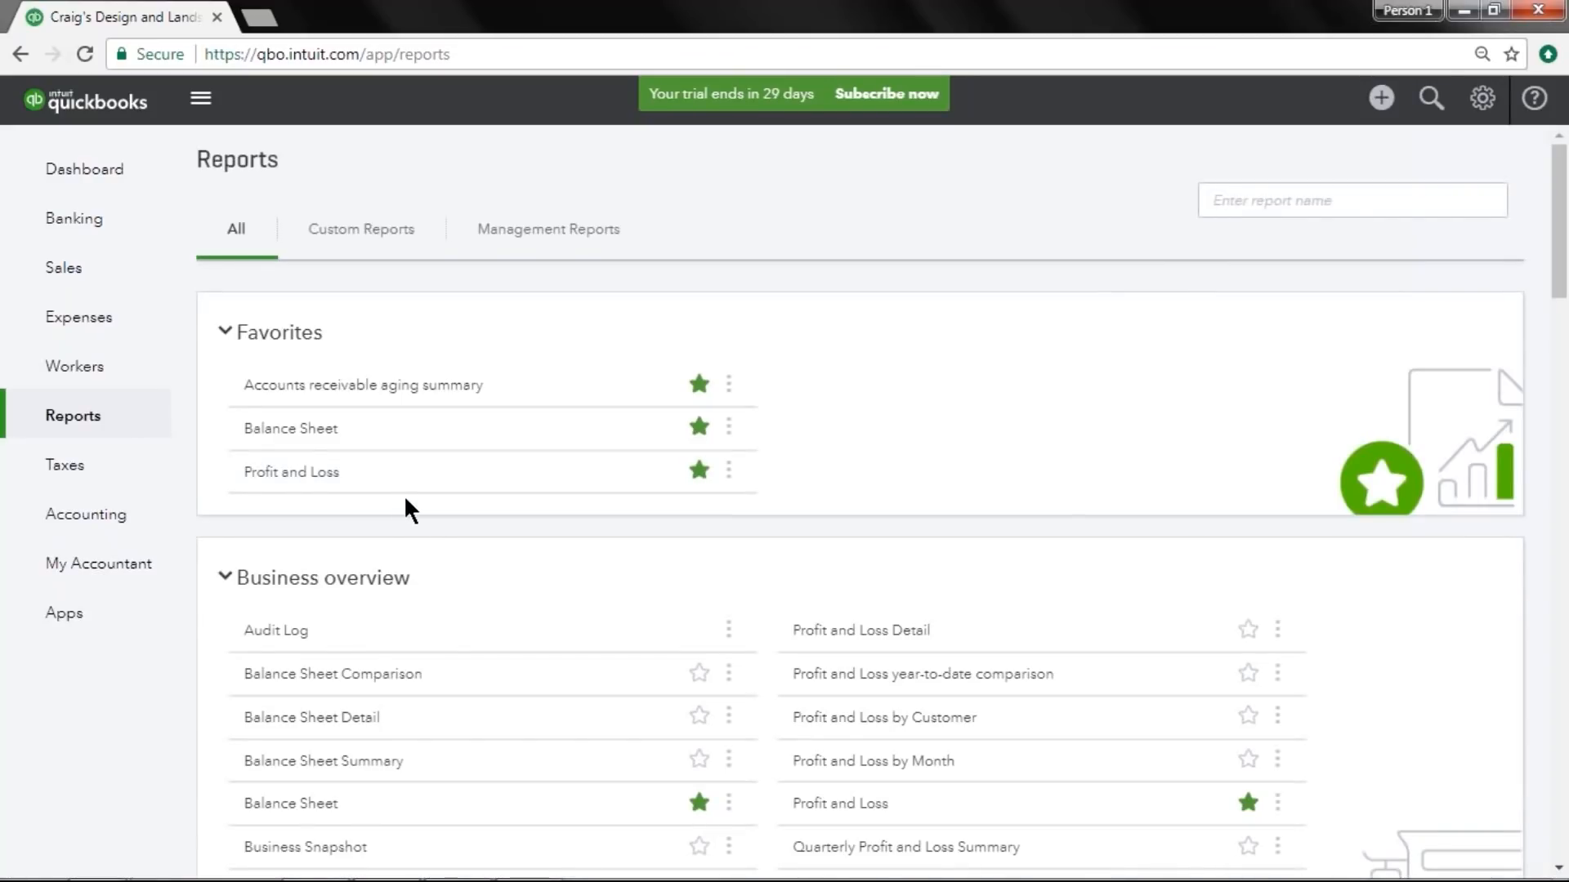
Search the reports for sales by product and open the Sales by Product/Service Summary report.
{"action": "left_click", "coordinate": [1264, 201]}
{"action": "type", "text": "sale"}
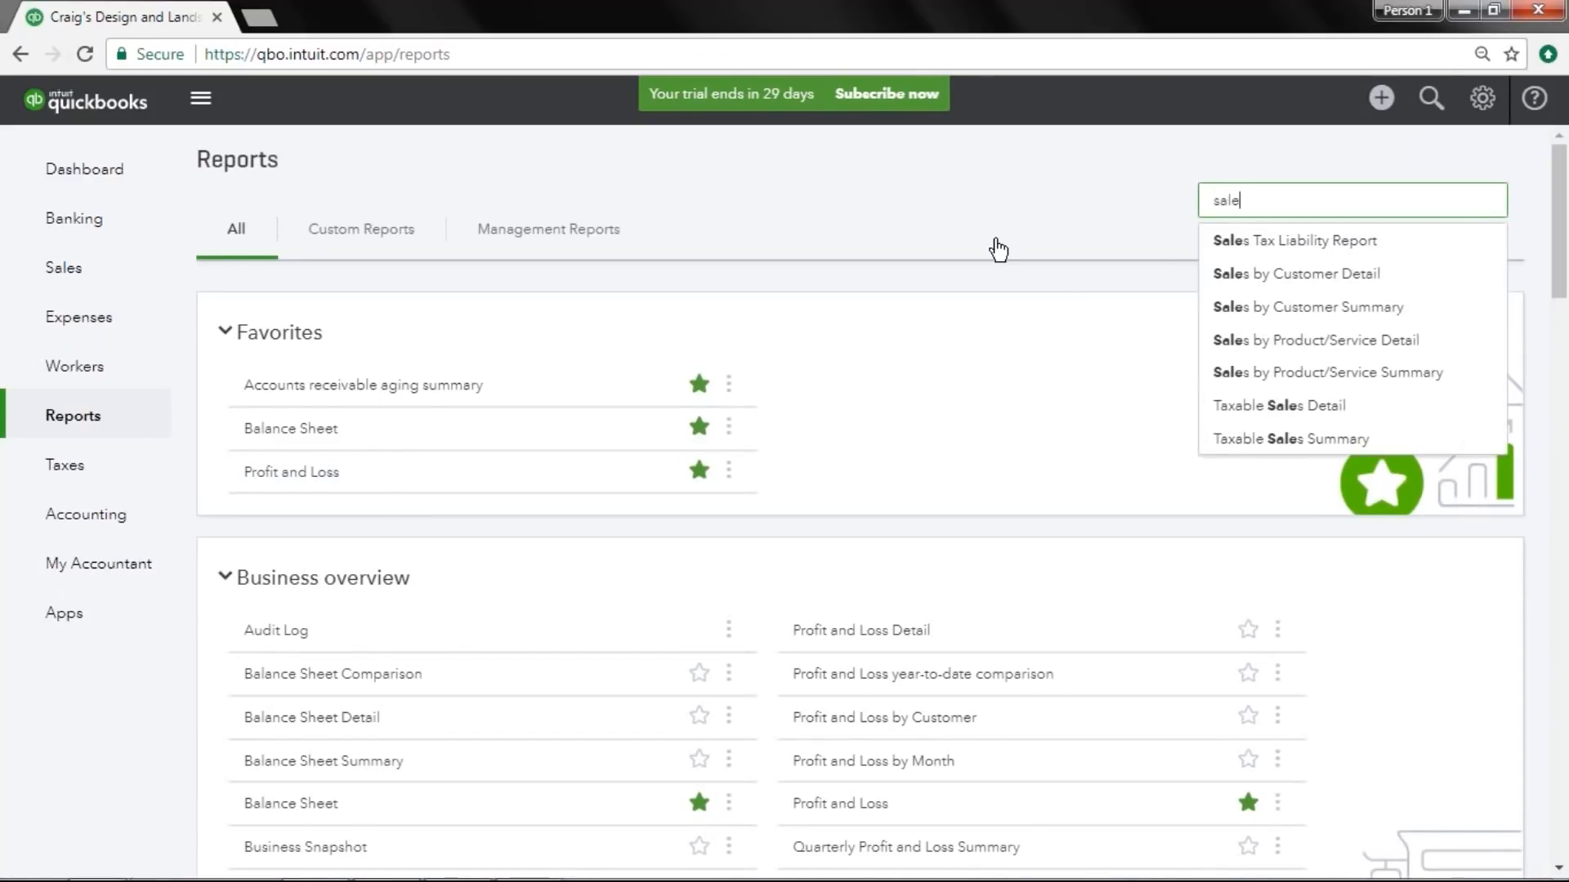
{"action": "type", "text": "s by pro"}
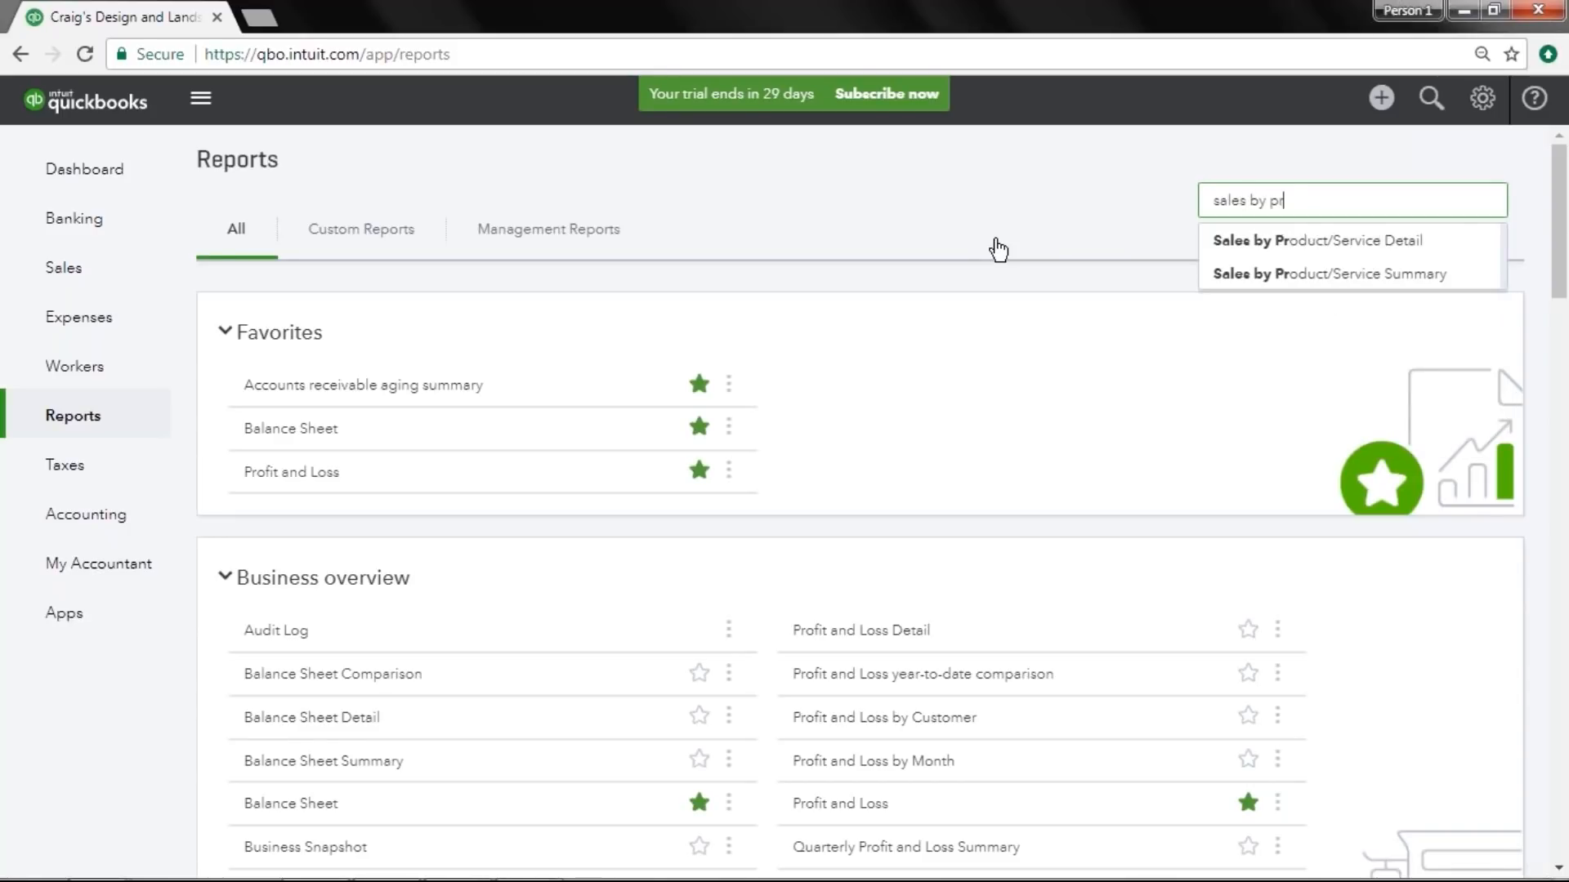
{"action": "left_click", "coordinate": [1220, 275]}
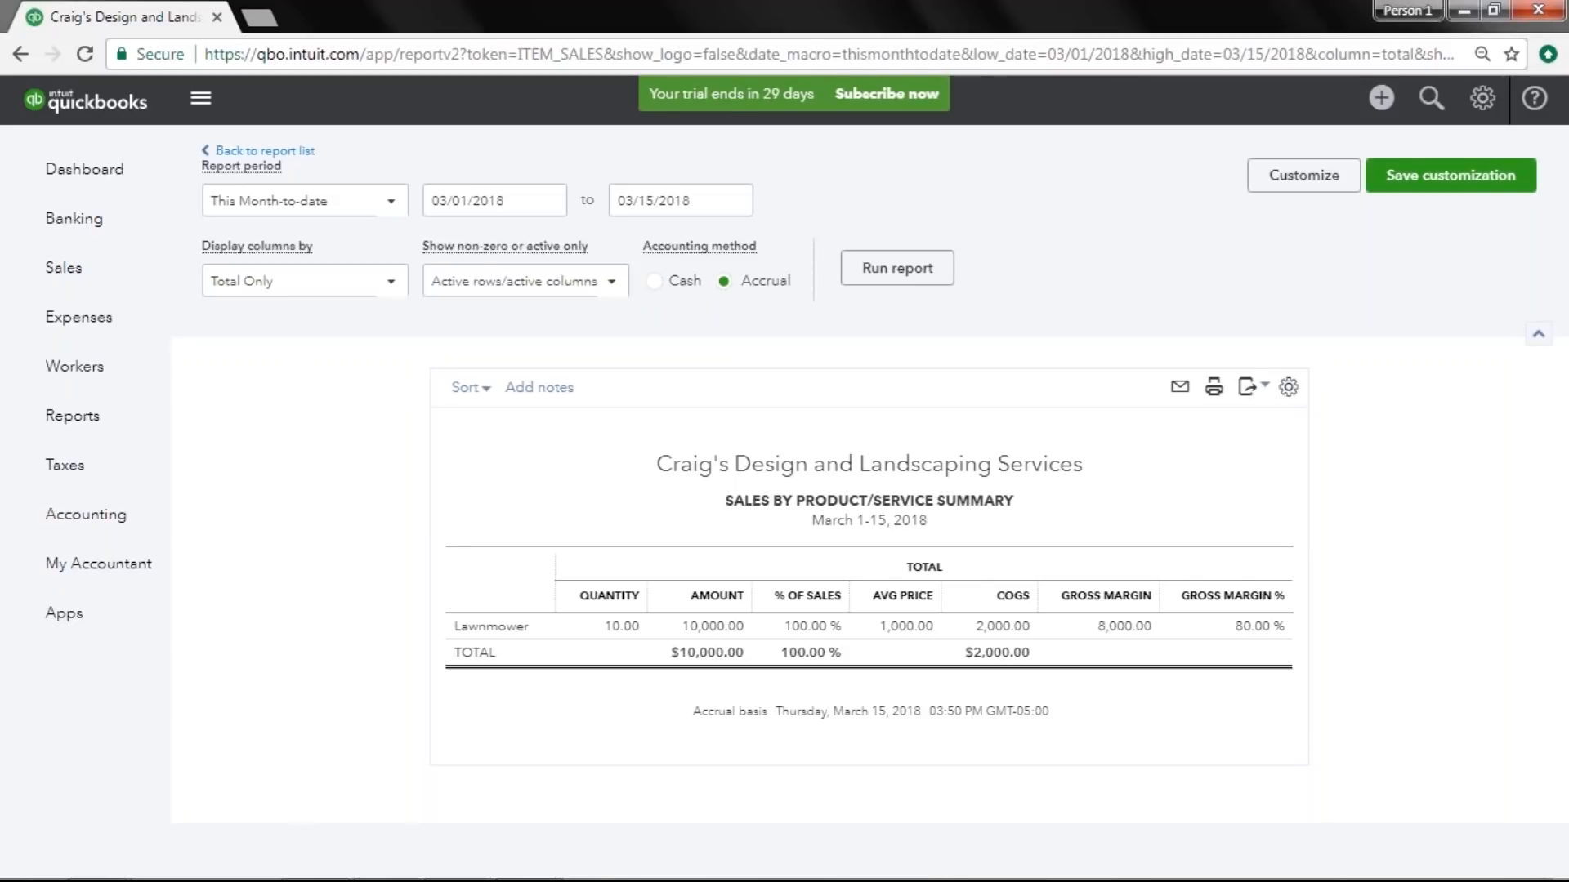
Open the Apps center and browse the Inventory Management app category.
{"action": "left_click", "coordinate": [105, 629]}
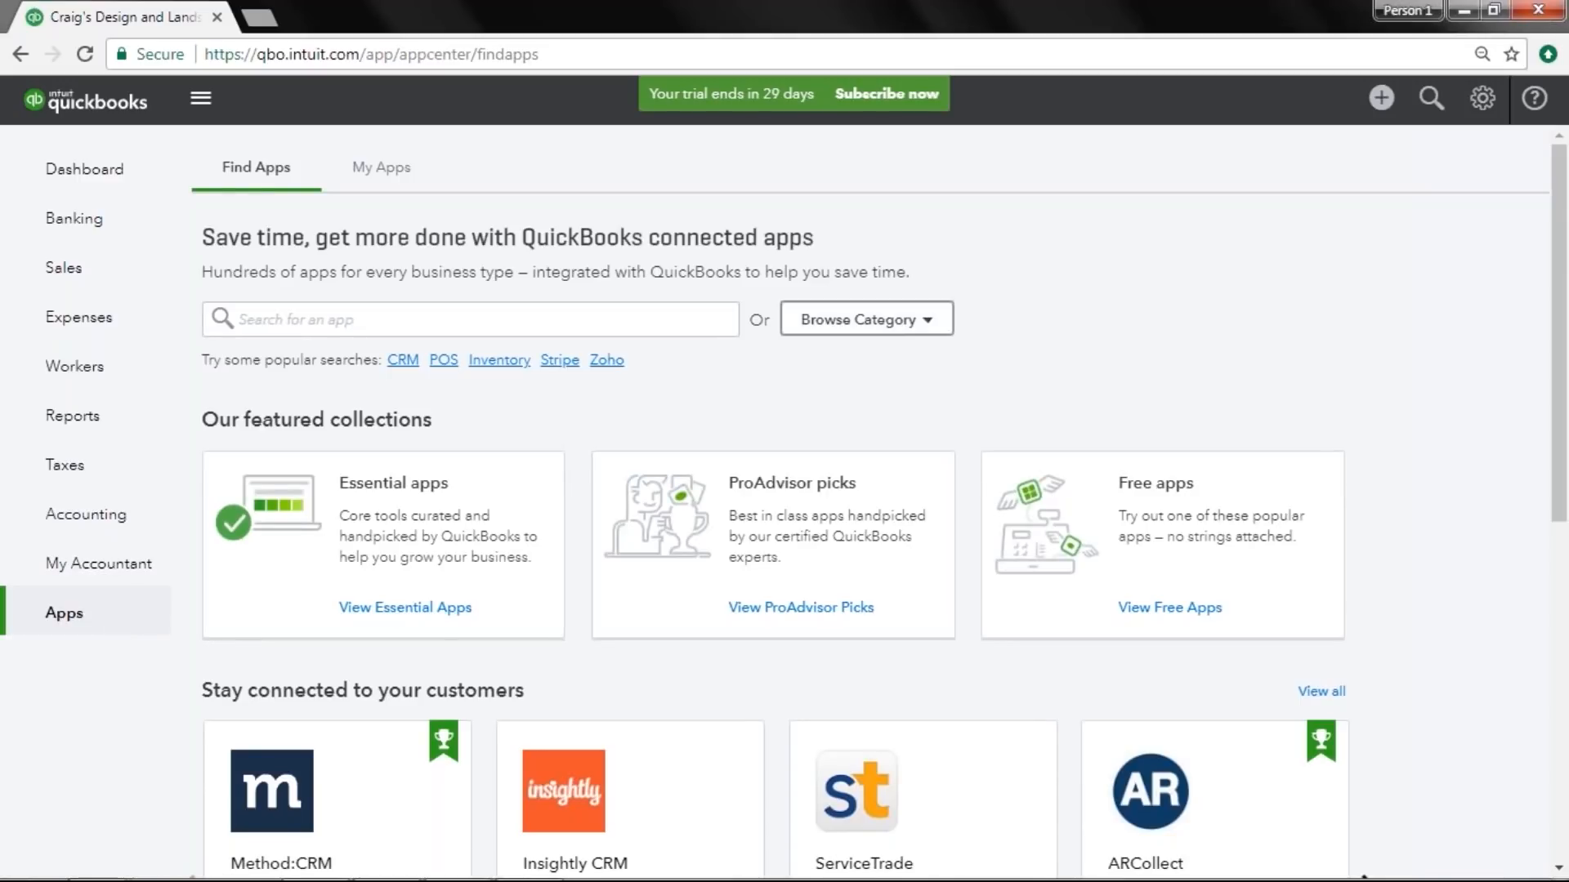
{"action": "left_click", "coordinate": [924, 322]}
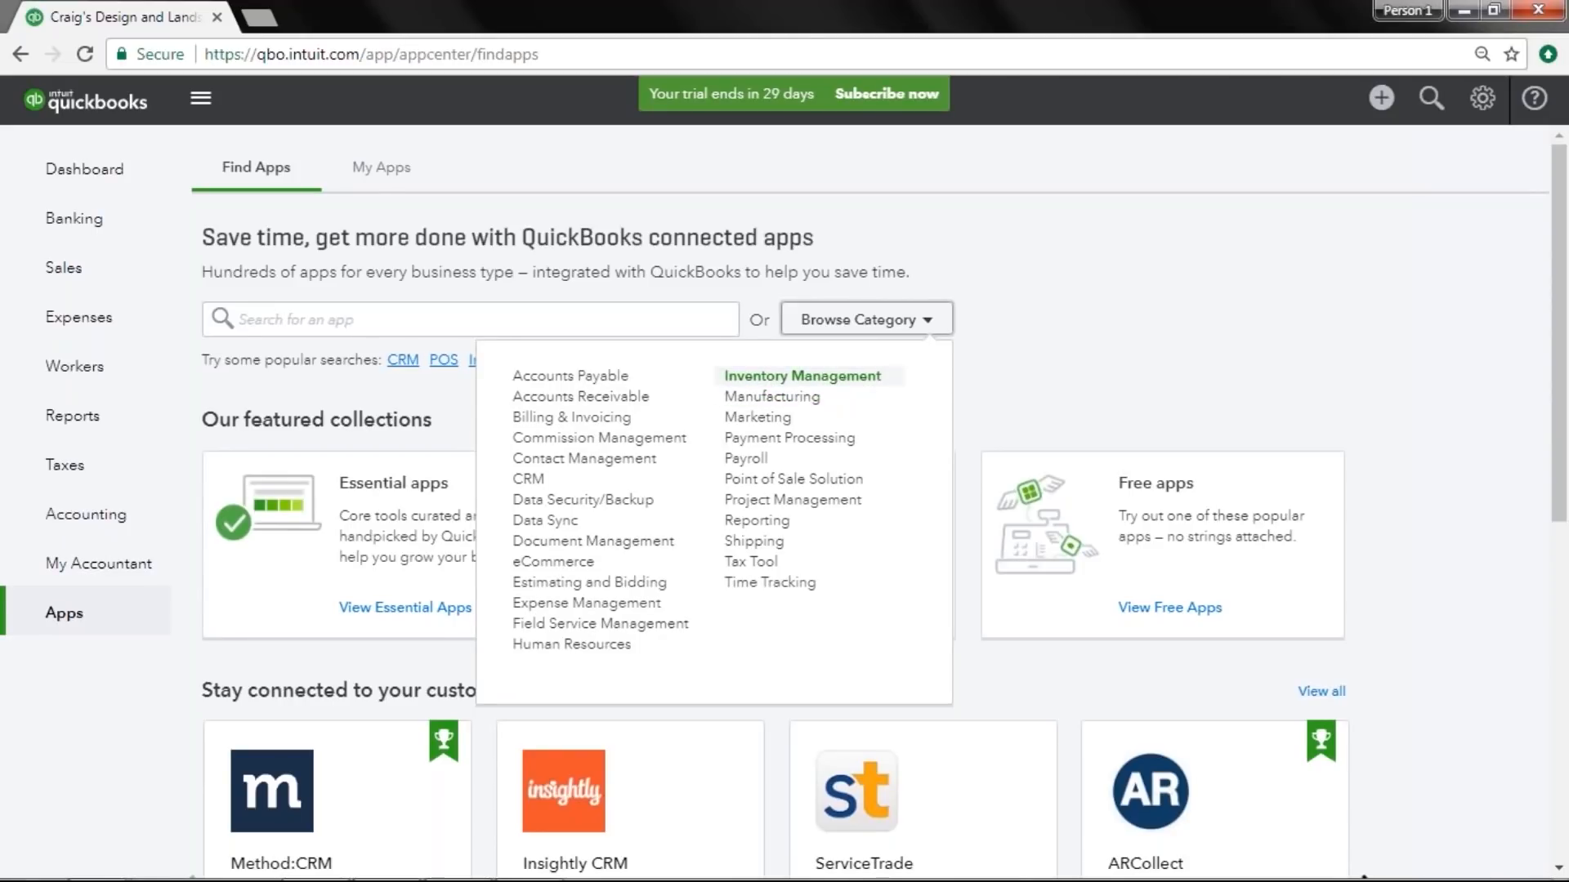
{"action": "left_click", "coordinate": [802, 376]}
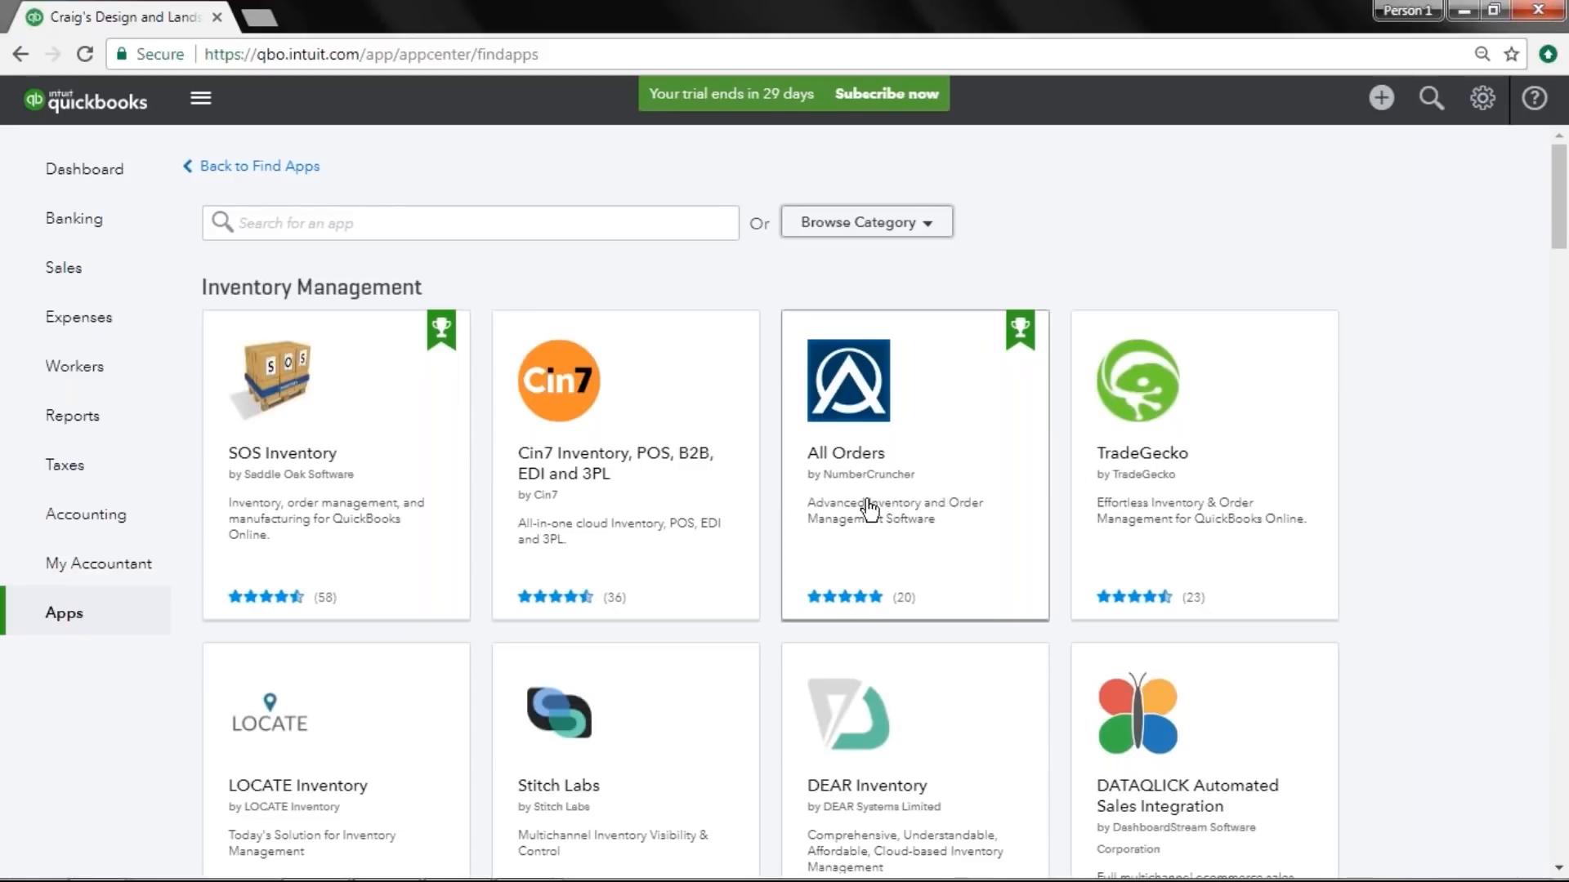
Open the SOS Inventory app page and review its overview, customer reviews and pricing plans.
{"action": "left_click", "coordinate": [342, 440]}
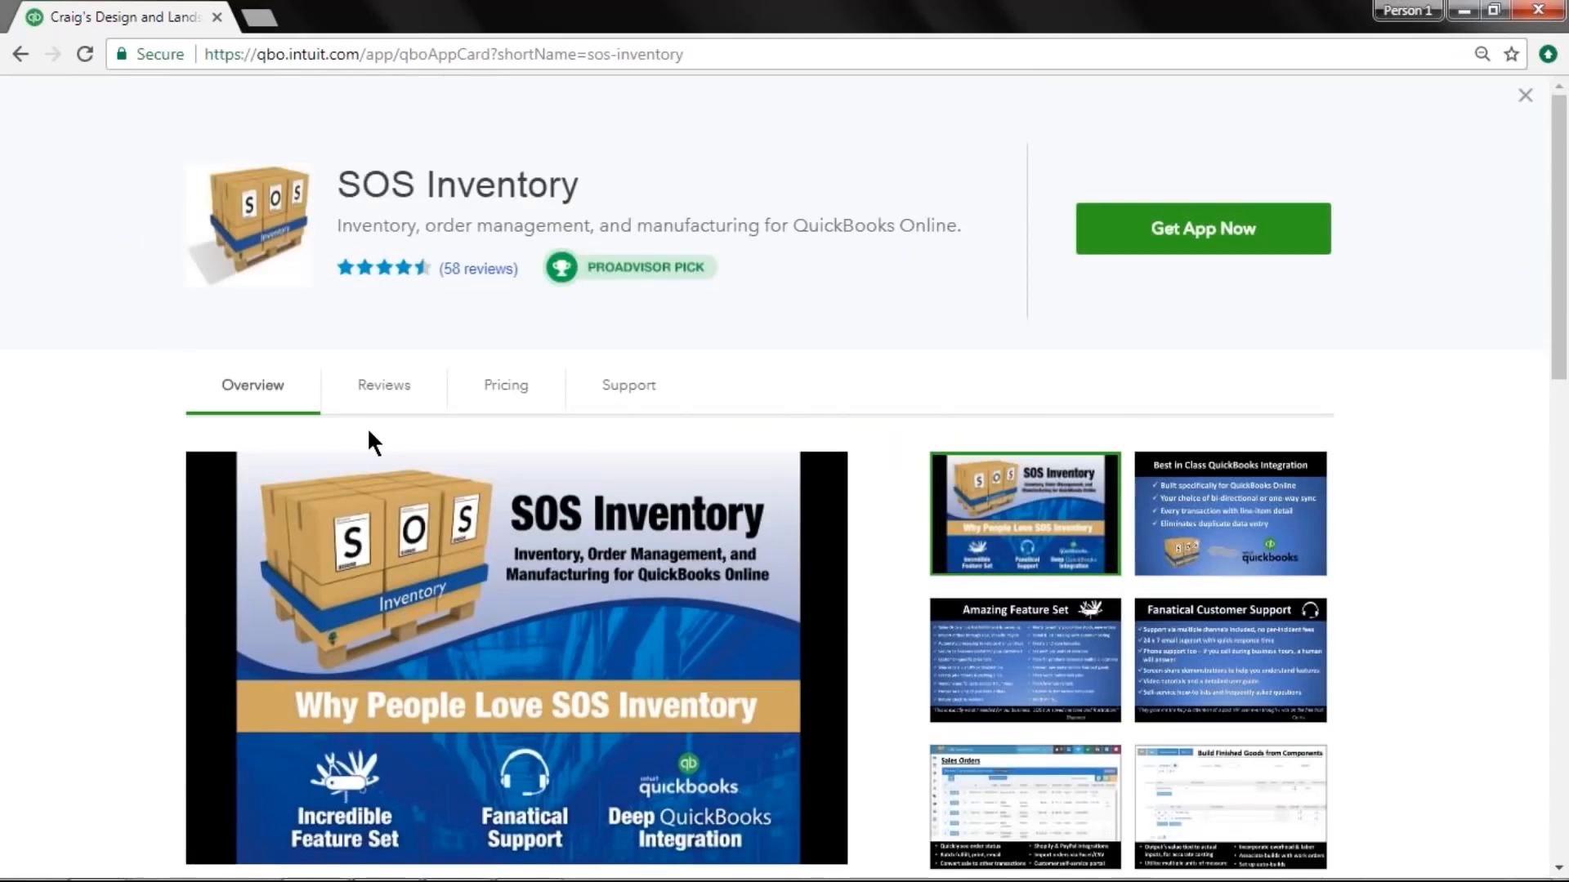
{"action": "scroll", "coordinate": [419, 398], "scroll_direction": "down", "scroll_amount": 7}
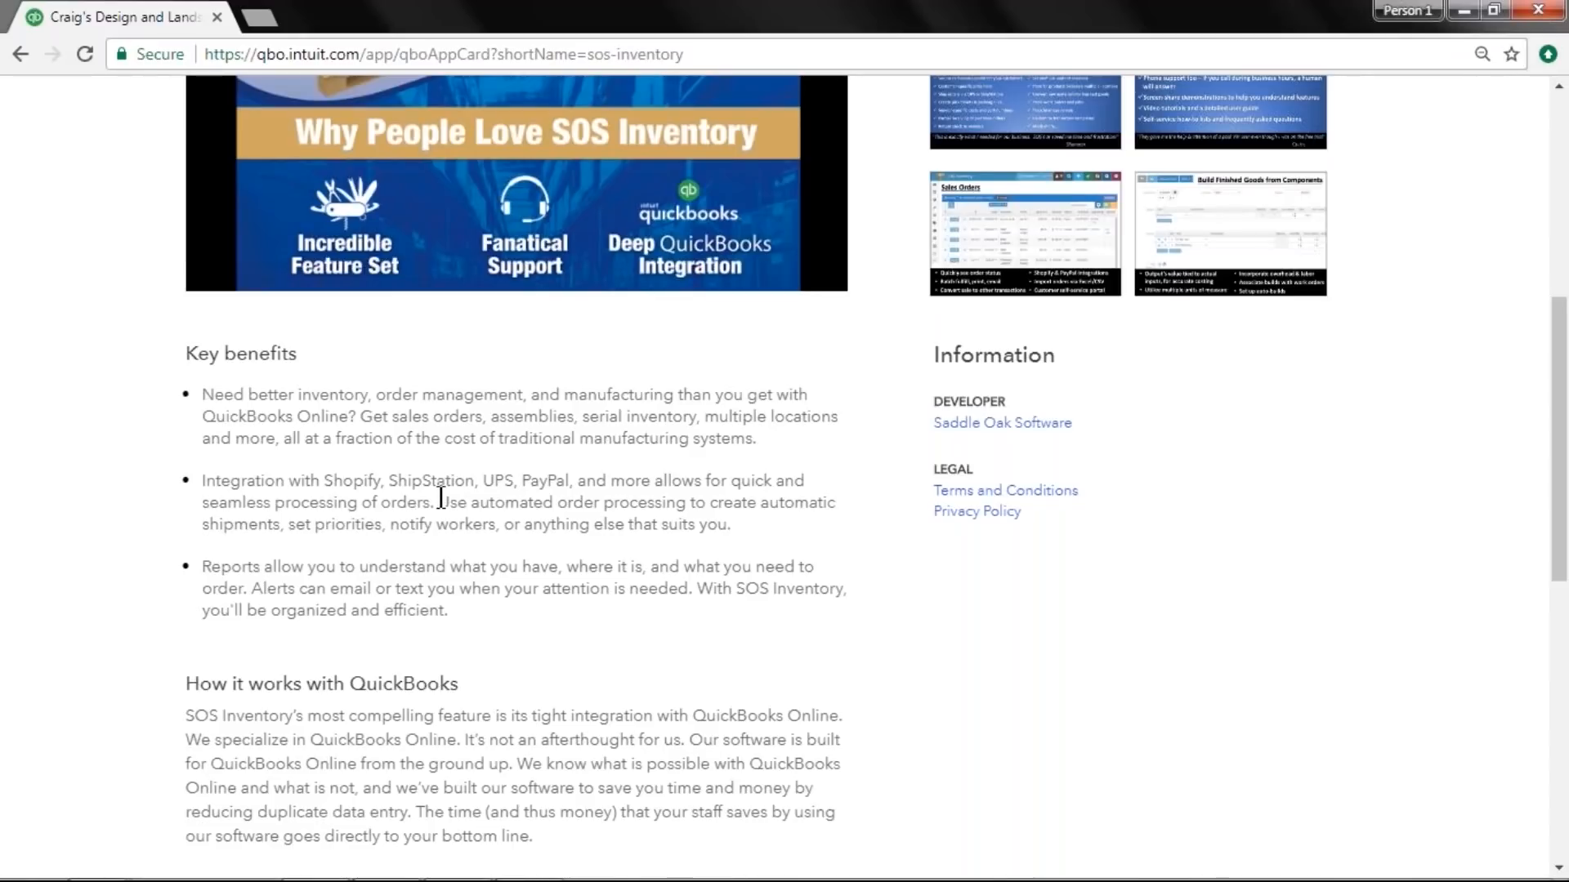
{"action": "scroll", "coordinate": [441, 498], "scroll_direction": "up", "scroll_amount": 5}
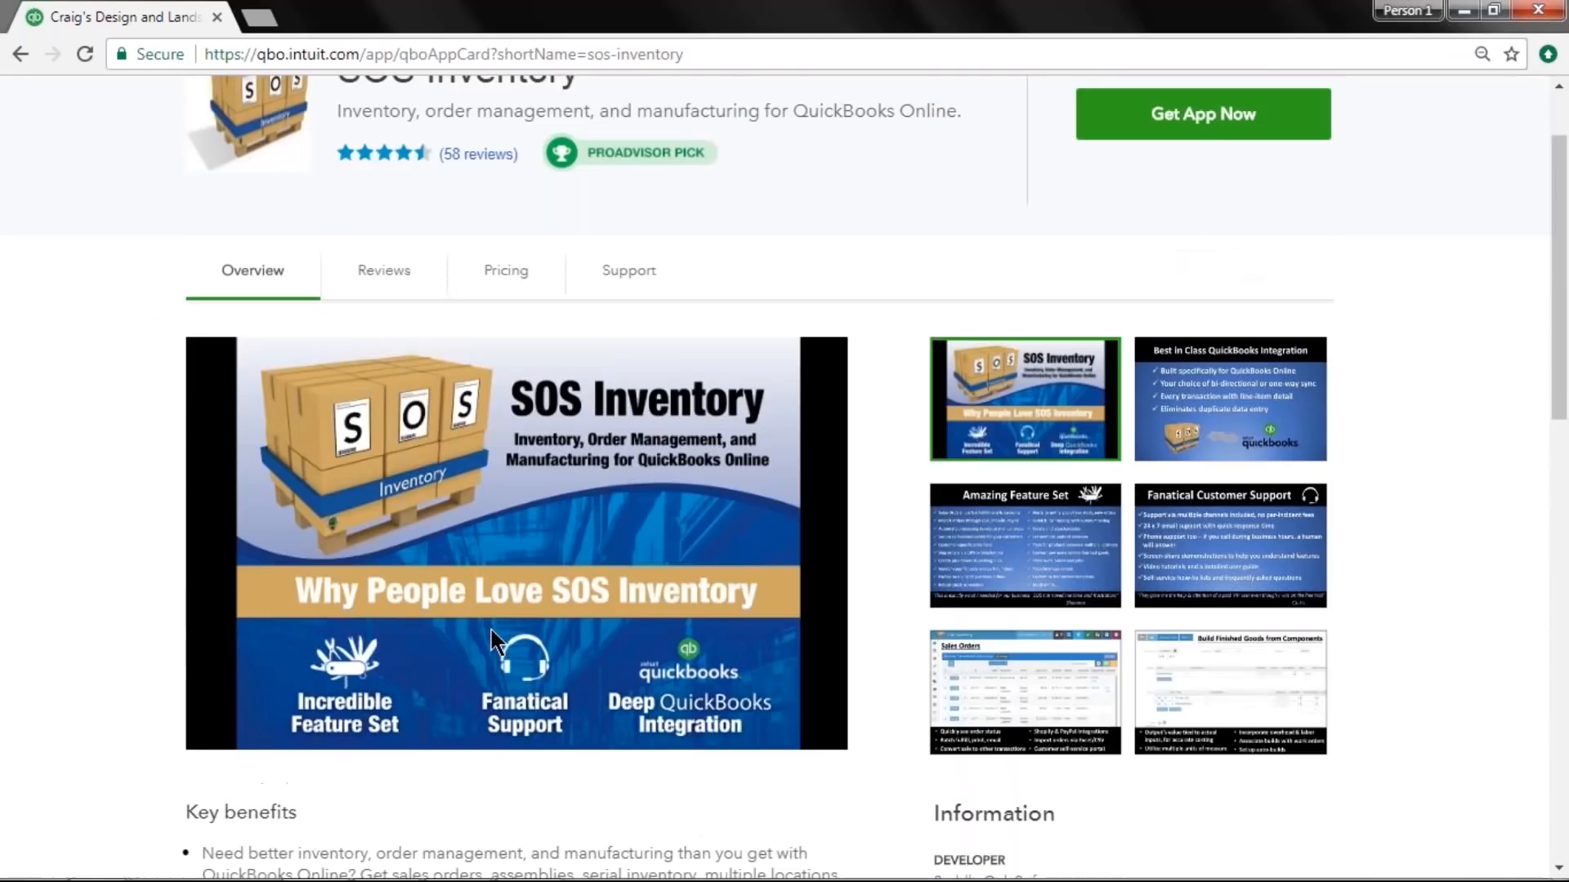
{"action": "left_click", "coordinate": [400, 285]}
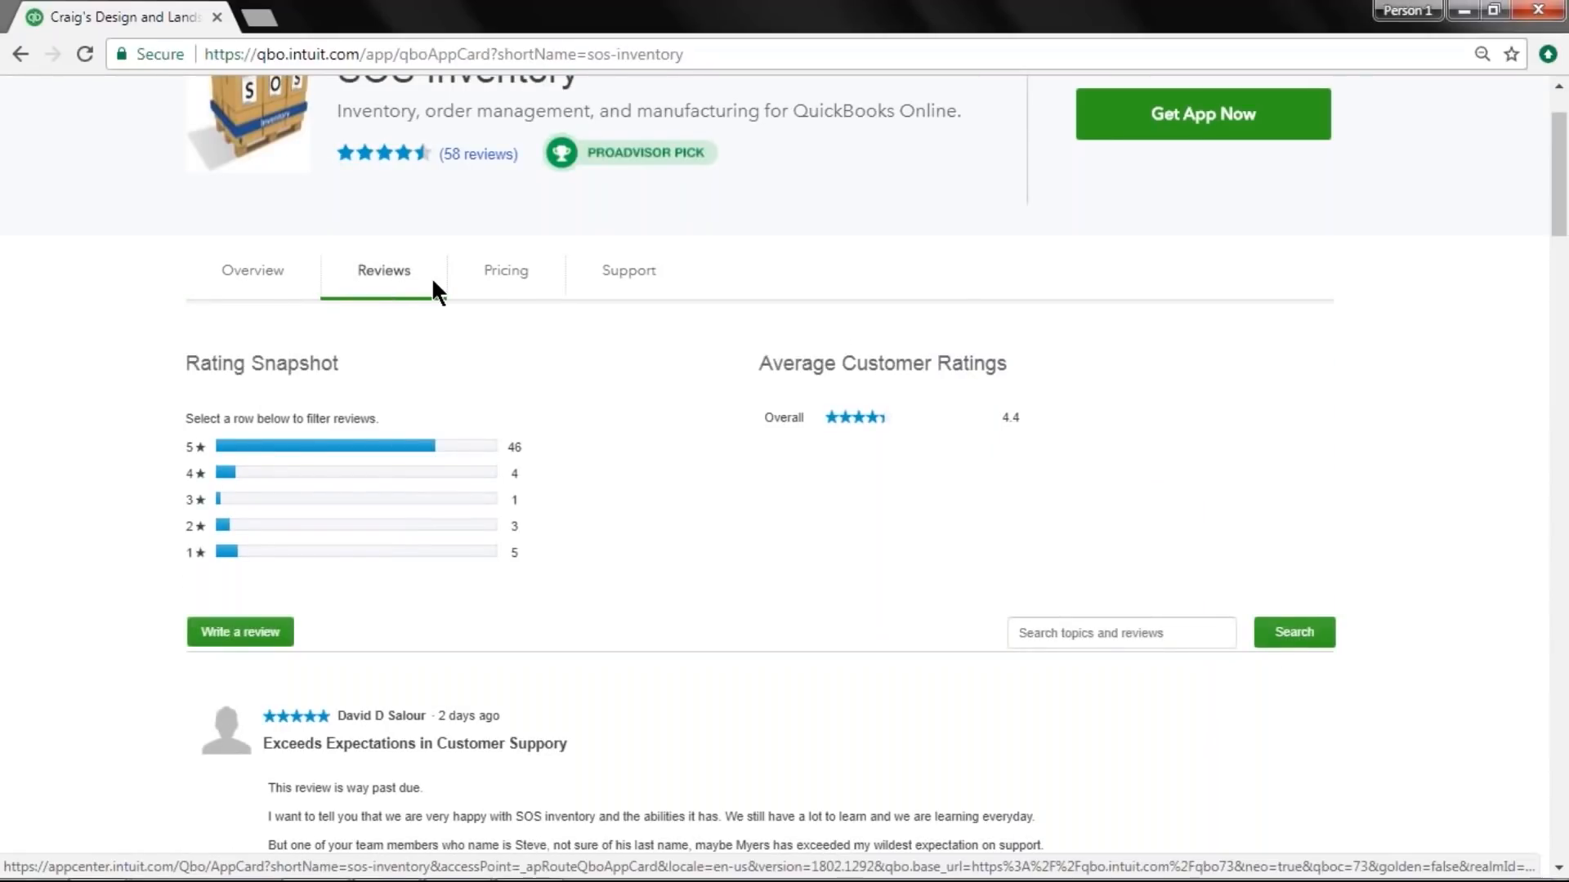
{"action": "left_click", "coordinate": [496, 284]}
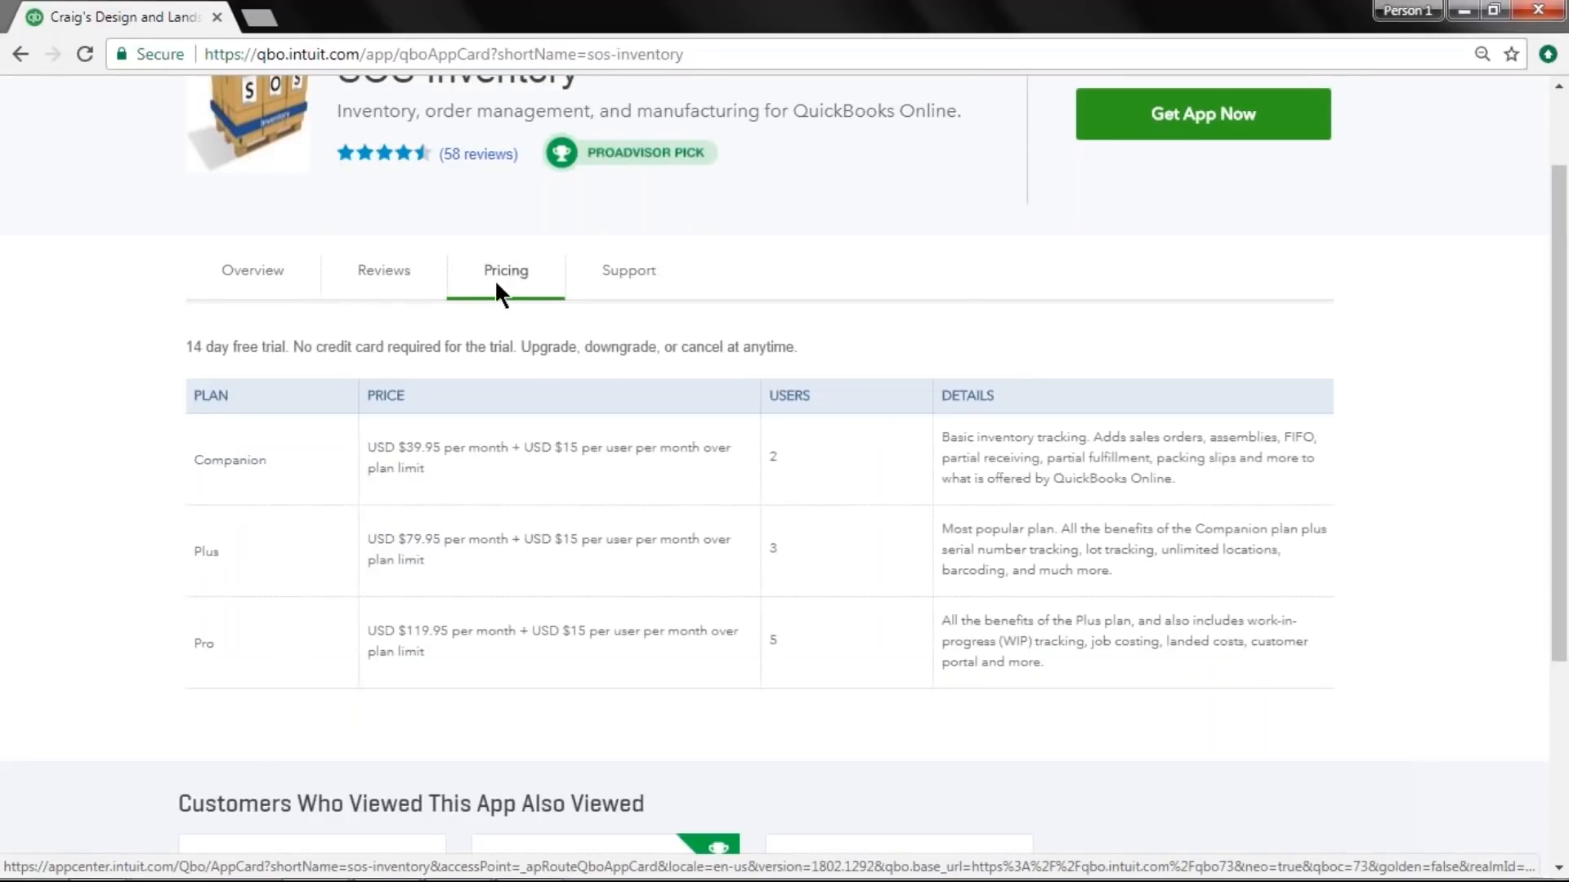
{"action": "scroll", "coordinate": [527, 482], "scroll_direction": "up", "scroll_amount": 2}
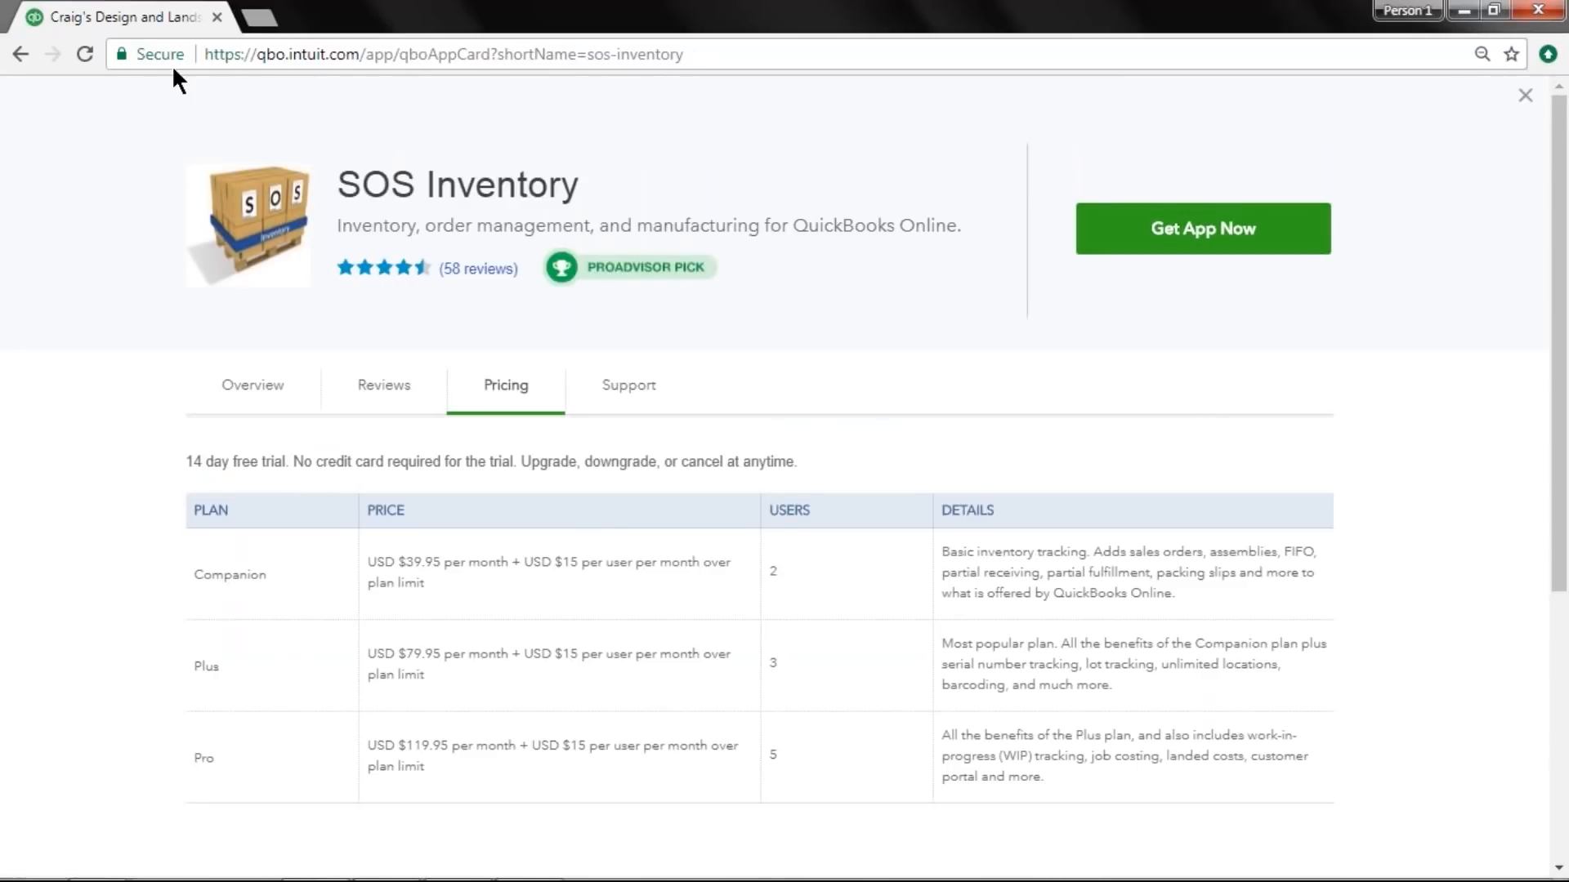
Return to the app list and browse the Manufacturing app category.
{"action": "left_click", "coordinate": [20, 52]}
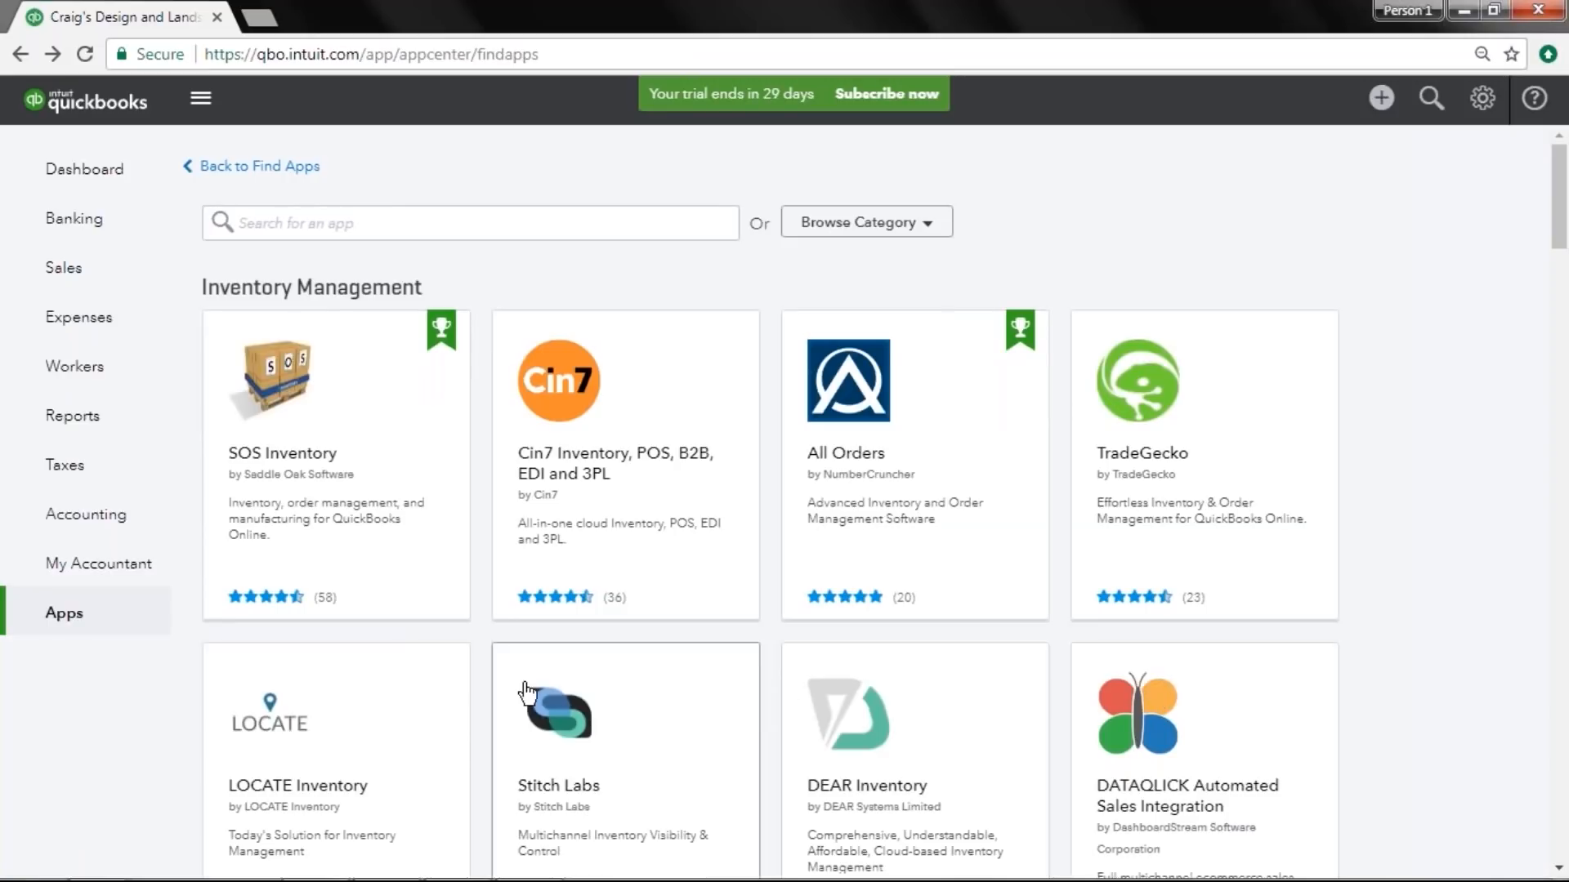
{"action": "left_click", "coordinate": [889, 235]}
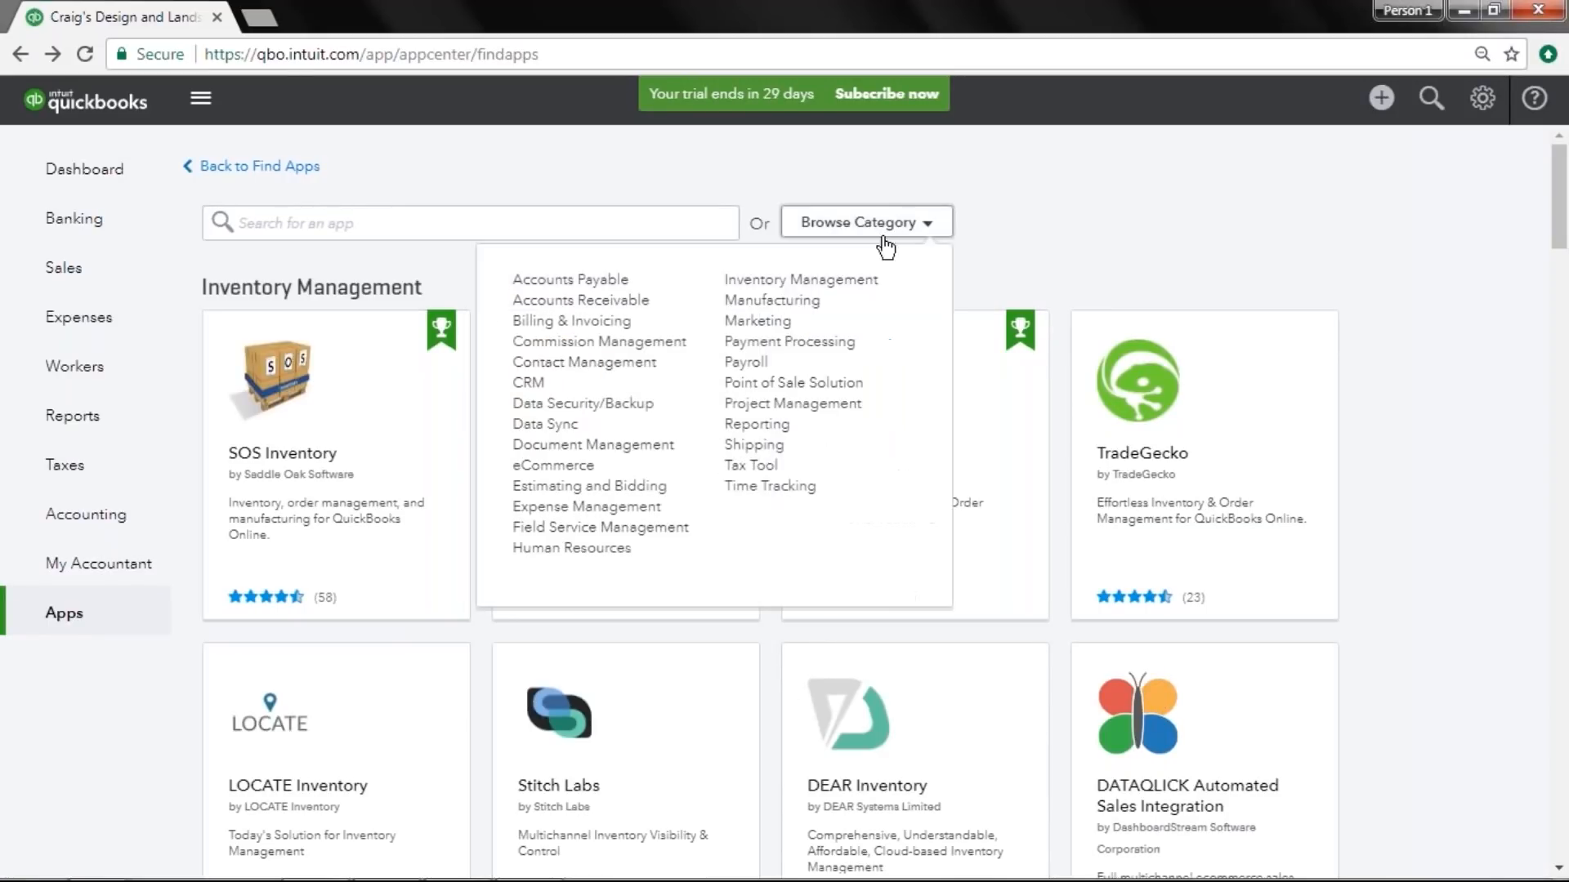
{"action": "left_click", "coordinate": [854, 303]}
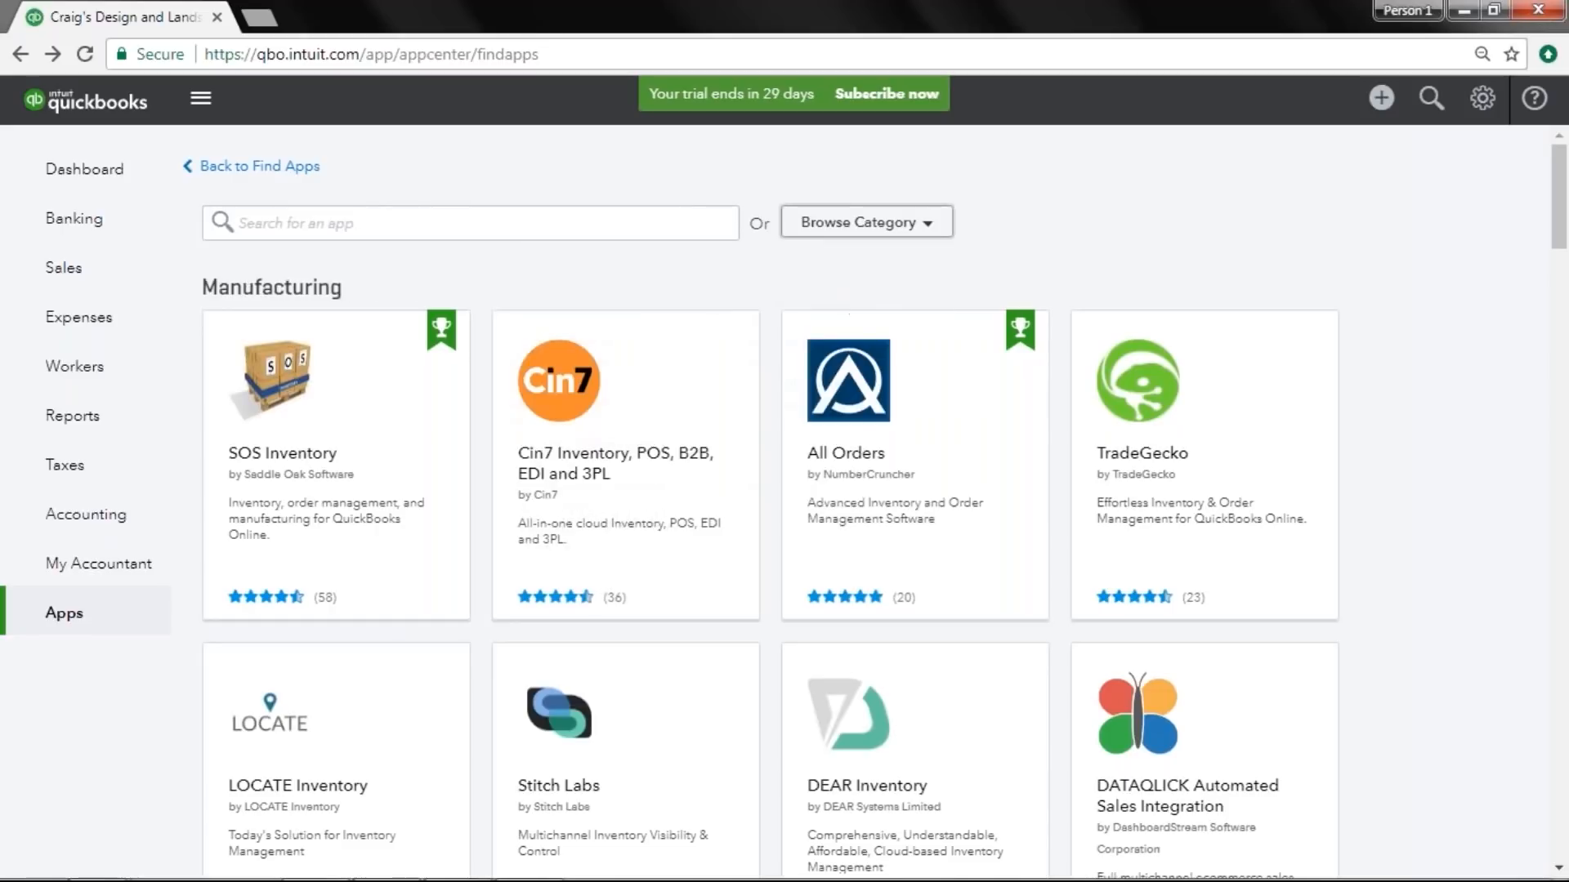